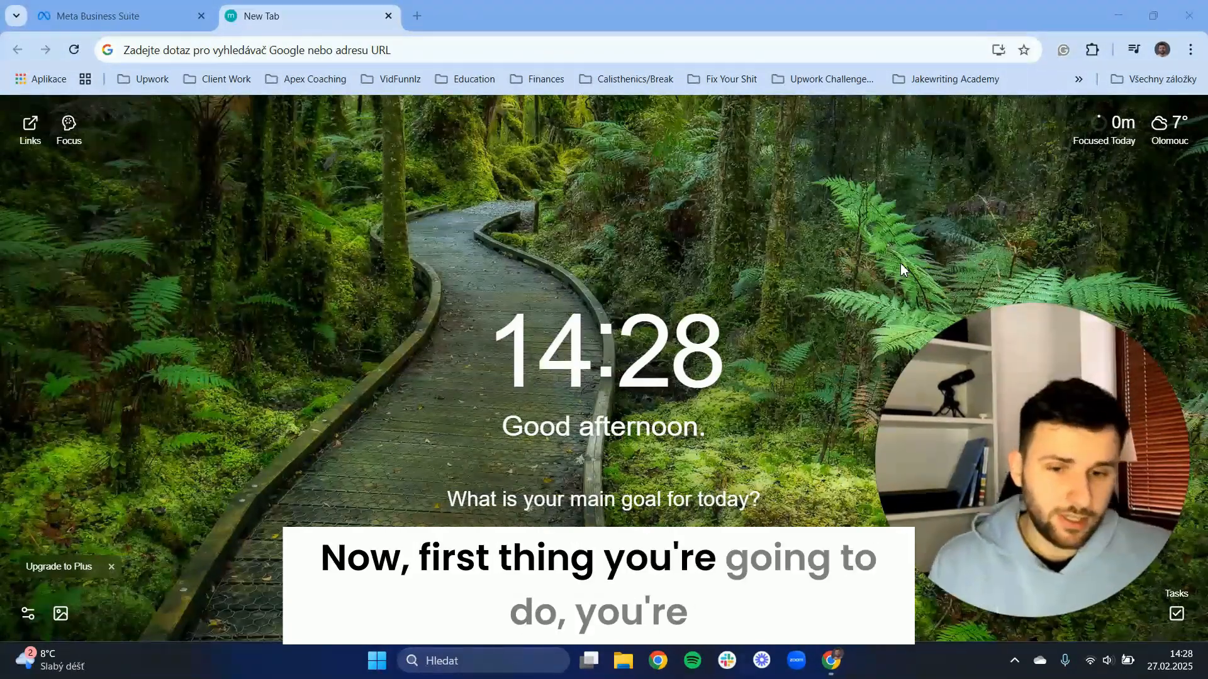
Switch to the open Meta Business Suite page and highlight its business.facebook.com address.
{"action": "left_click", "coordinate": [150, 9]}
{"action": "left_click_drag", "start_coordinate": [128, 50], "coordinate": [237, 51]}
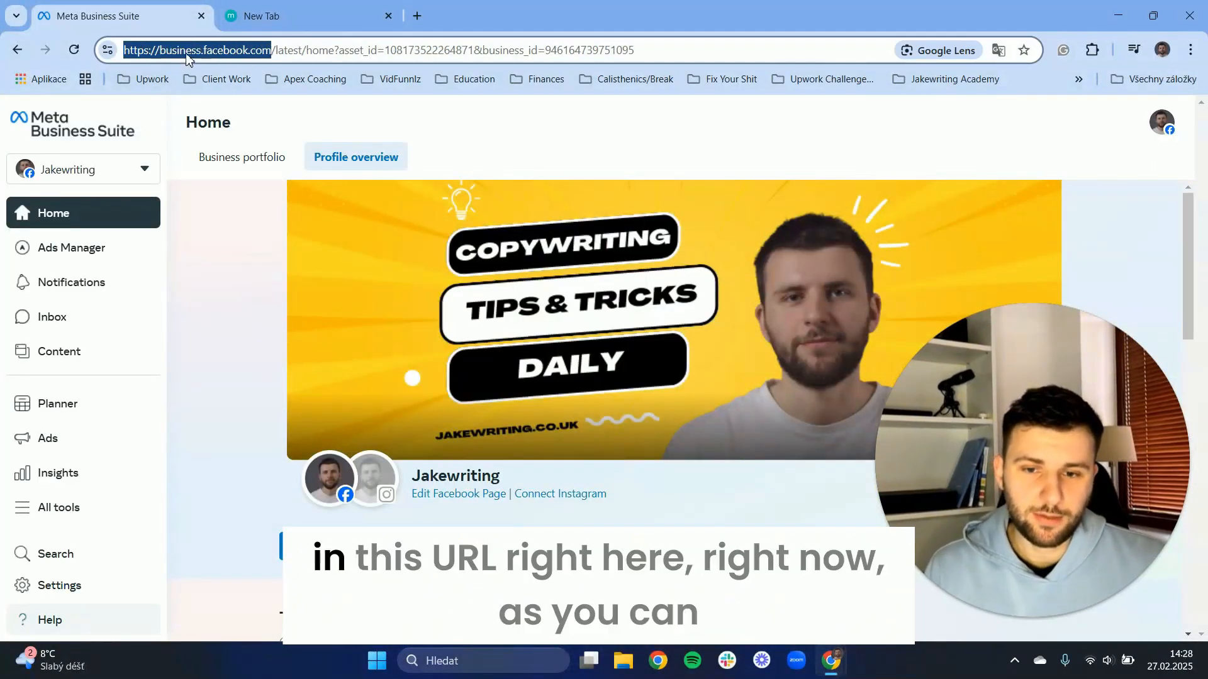
{"action": "left_click_drag", "start_coordinate": [1126, 465], "coordinate": [1126, 176]}
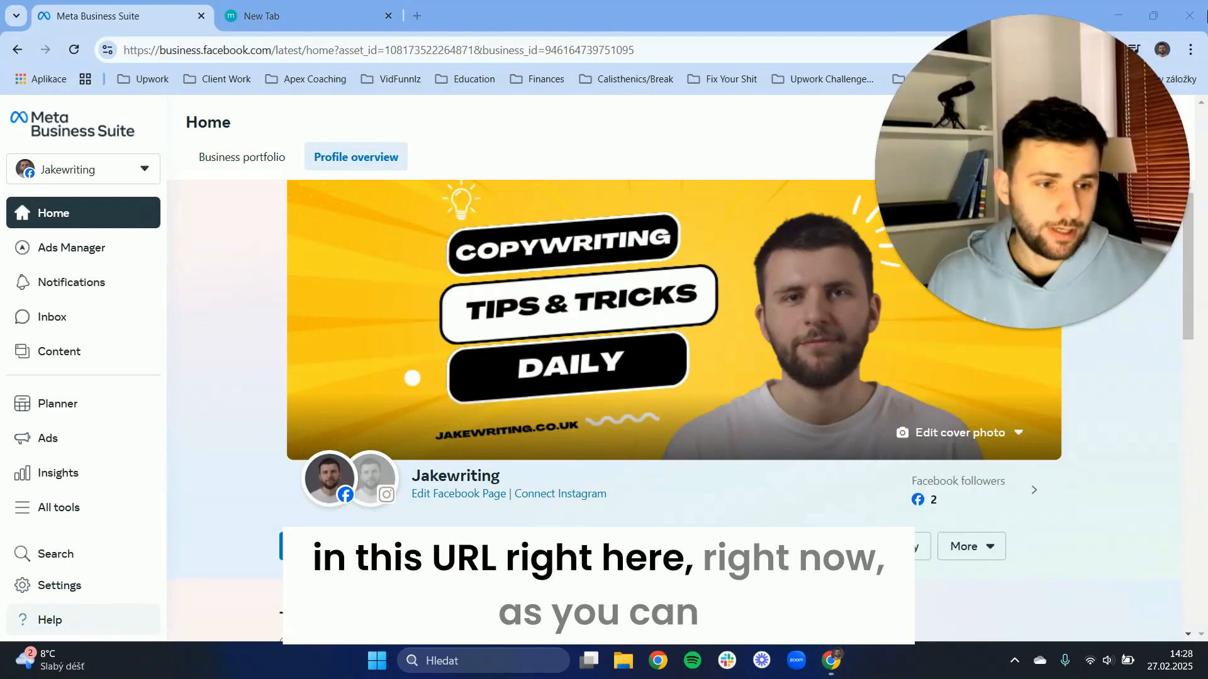
{"action": "left_click", "coordinate": [1010, 330]}
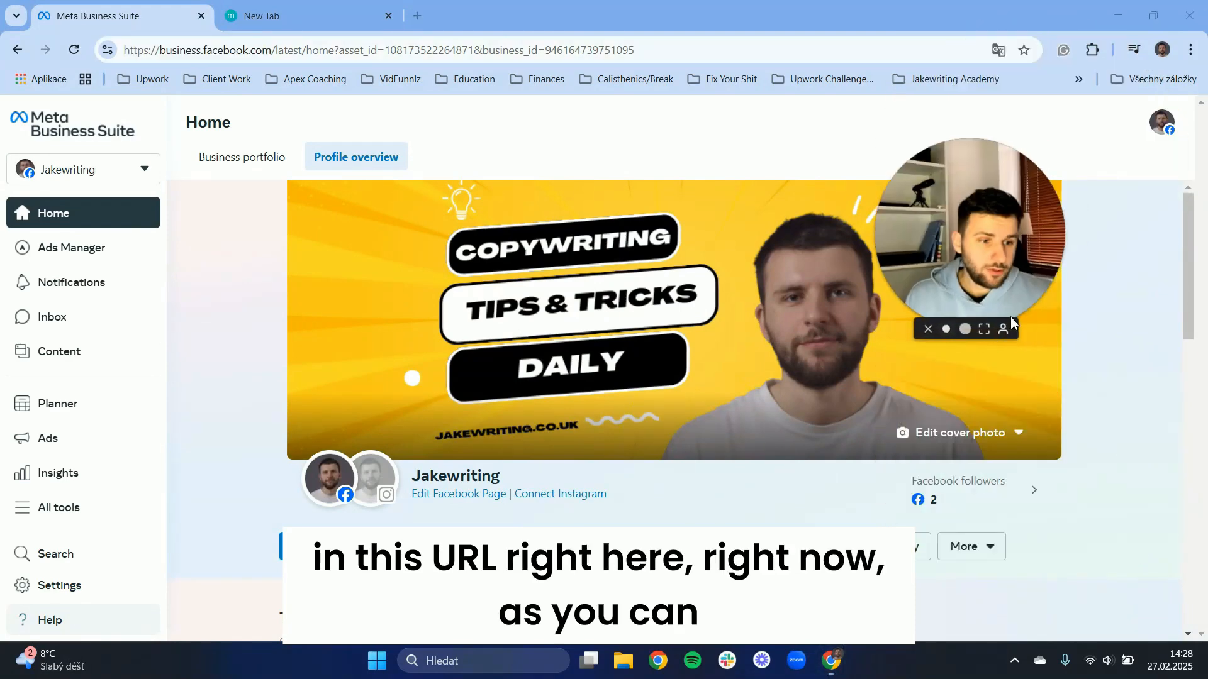
{"action": "left_click", "coordinate": [949, 330]}
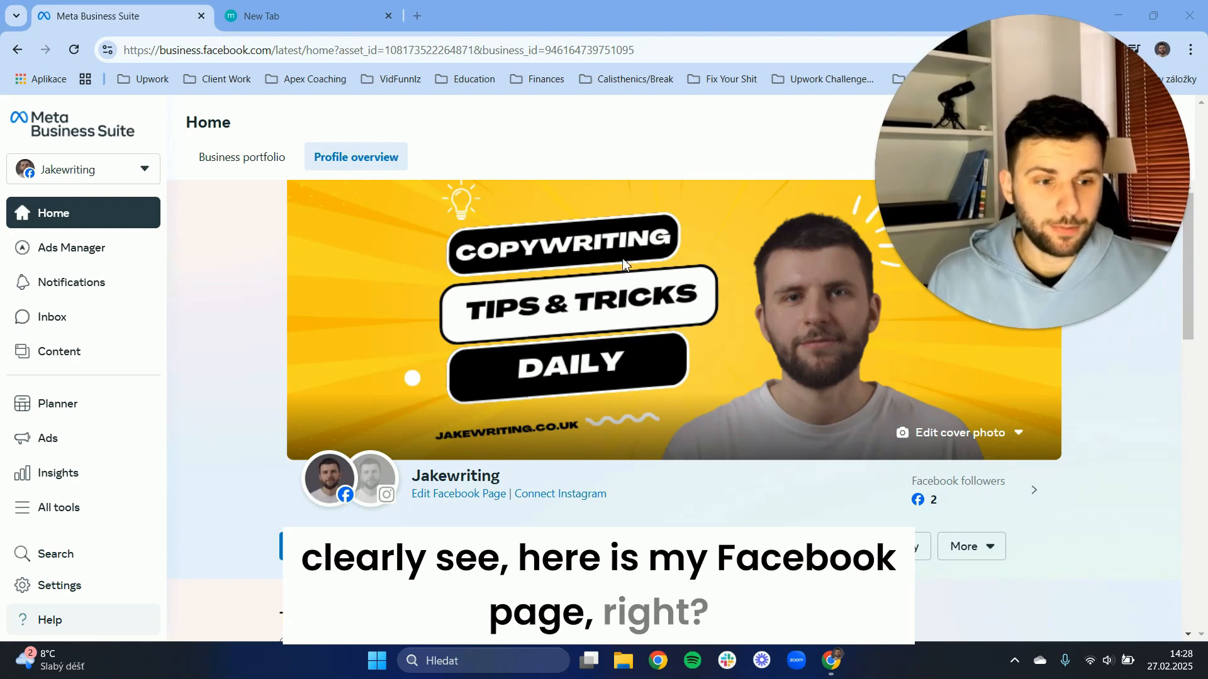
Examine the Jakewriting page's profile overview, including its cover photo, page name, ads section and growth suggestions.
{"action": "scroll", "coordinate": [623, 265], "scroll_direction": "down", "scroll_amount": 3}
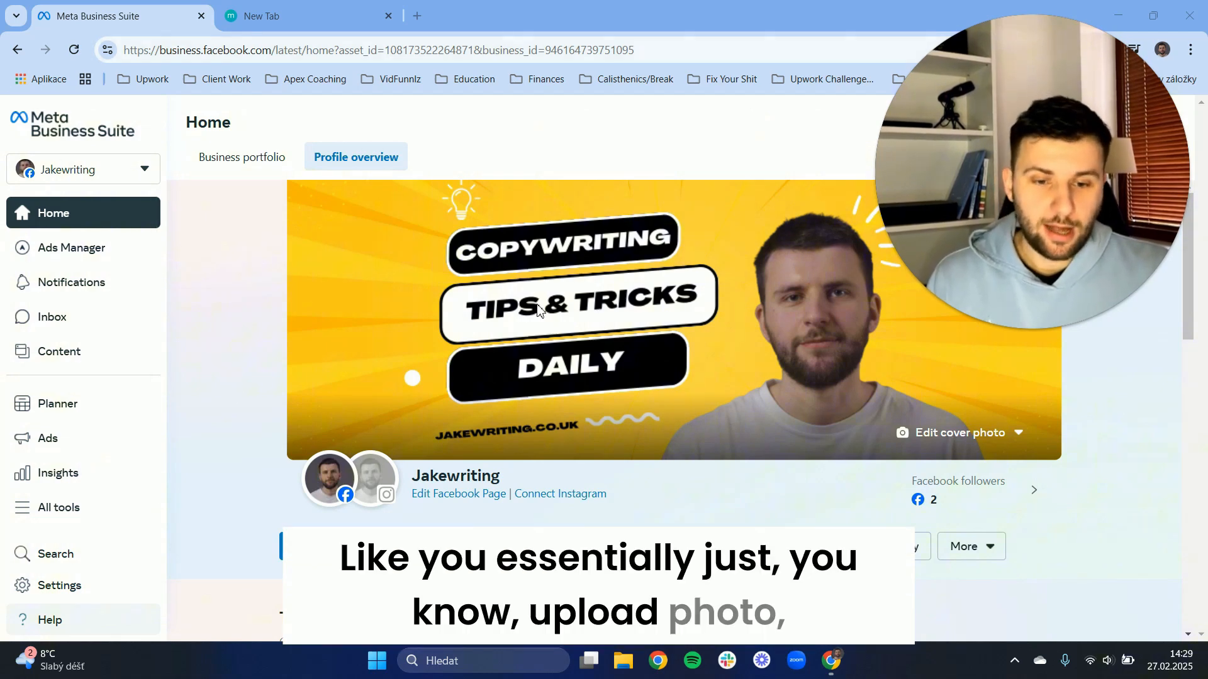
{"action": "scroll", "coordinate": [551, 302], "scroll_direction": "down", "scroll_amount": 3}
{"action": "left_click_drag", "start_coordinate": [422, 319], "coordinate": [536, 326]}
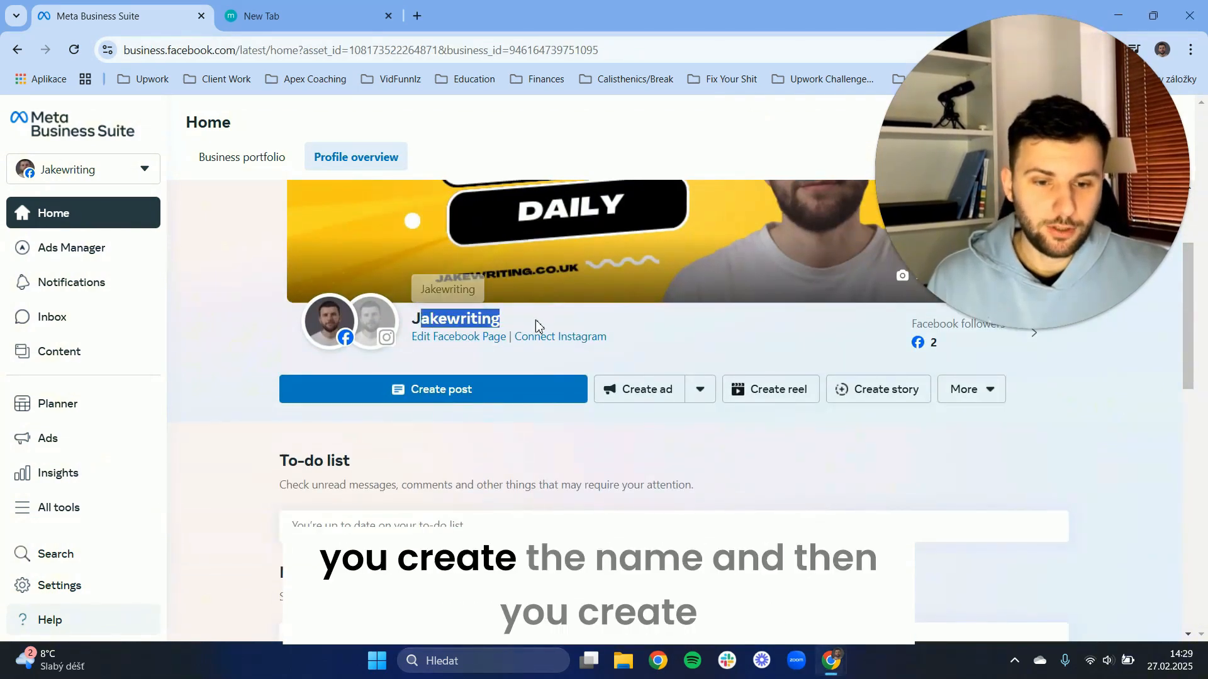
{"action": "left_click", "coordinate": [535, 326]}
{"action": "scroll", "coordinate": [401, 320], "scroll_direction": "down", "scroll_amount": 10}
{"action": "scroll", "coordinate": [465, 359], "scroll_direction": "up", "scroll_amount": 3}
{"action": "scroll", "coordinate": [440, 362], "scroll_direction": "down", "scroll_amount": 3}
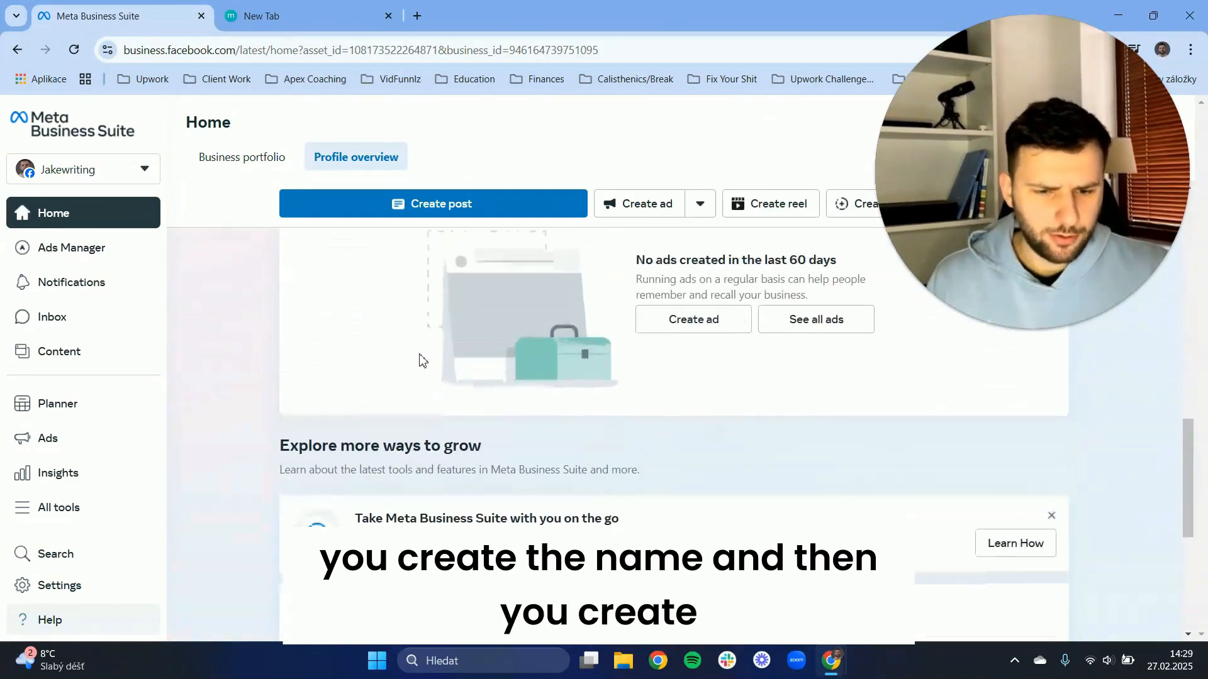
{"action": "scroll", "coordinate": [422, 368], "scroll_direction": "up", "scroll_amount": 10}
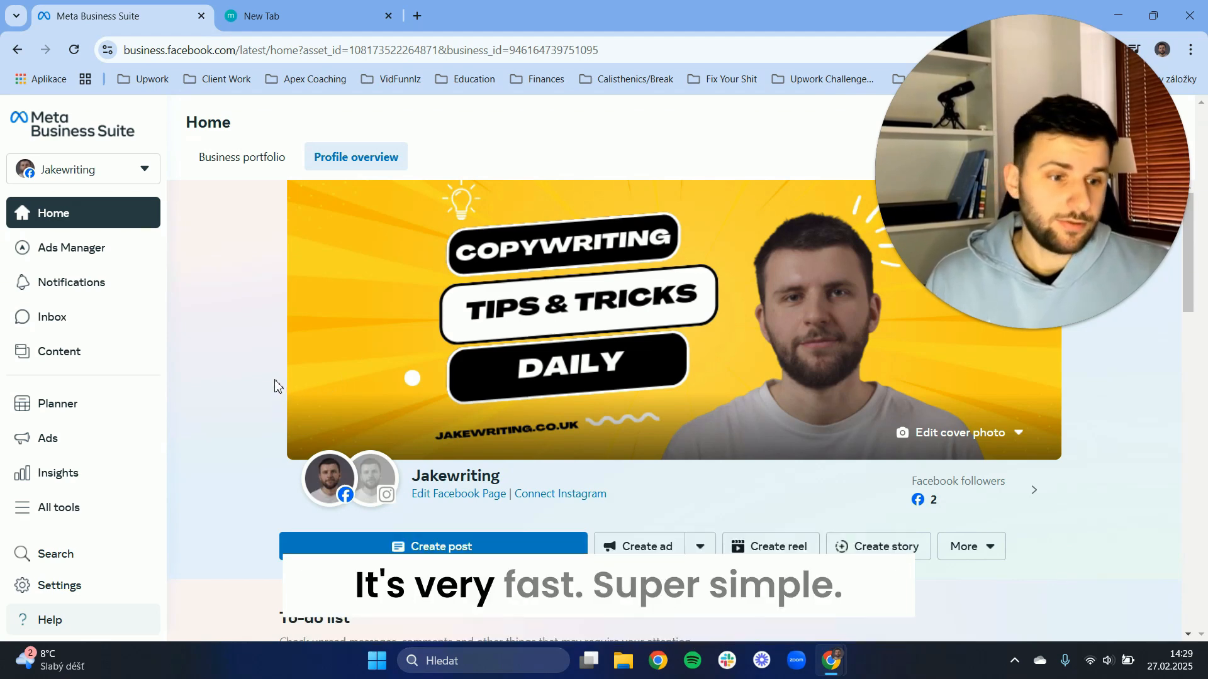
{"action": "scroll", "coordinate": [686, 201], "scroll_direction": "down", "scroll_amount": 1}
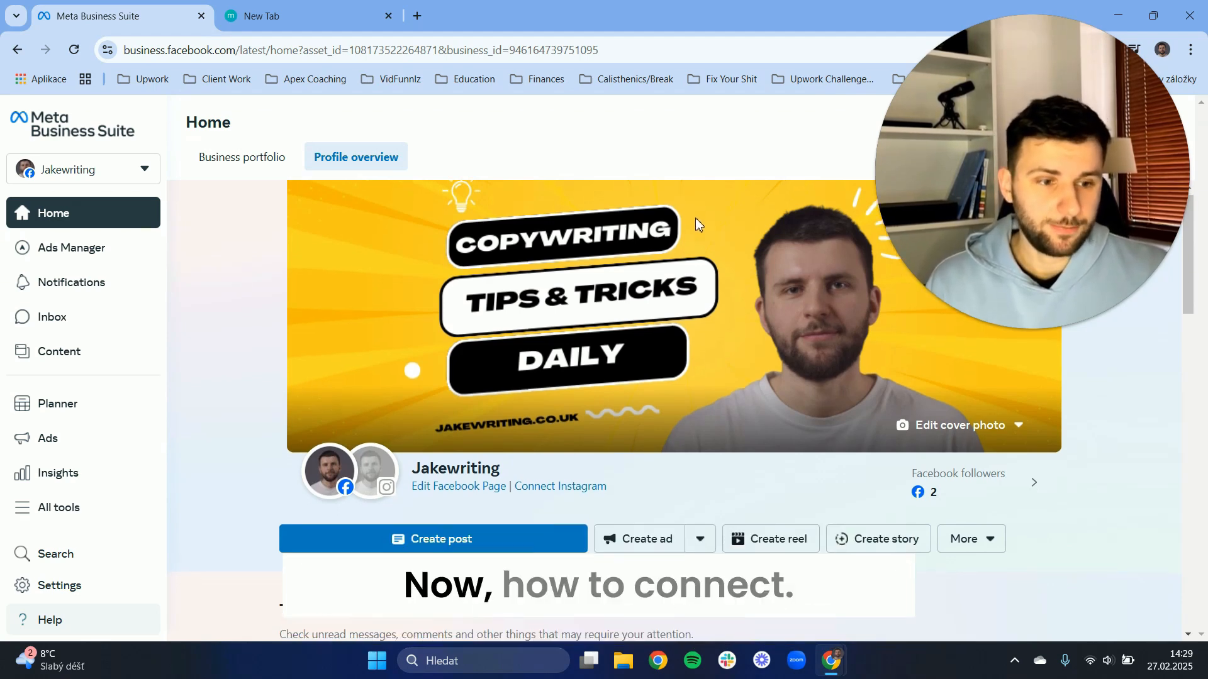
{"action": "scroll", "coordinate": [692, 219], "scroll_direction": "down", "scroll_amount": 1}
{"action": "scroll", "coordinate": [654, 222], "scroll_direction": "up", "scroll_amount": 1}
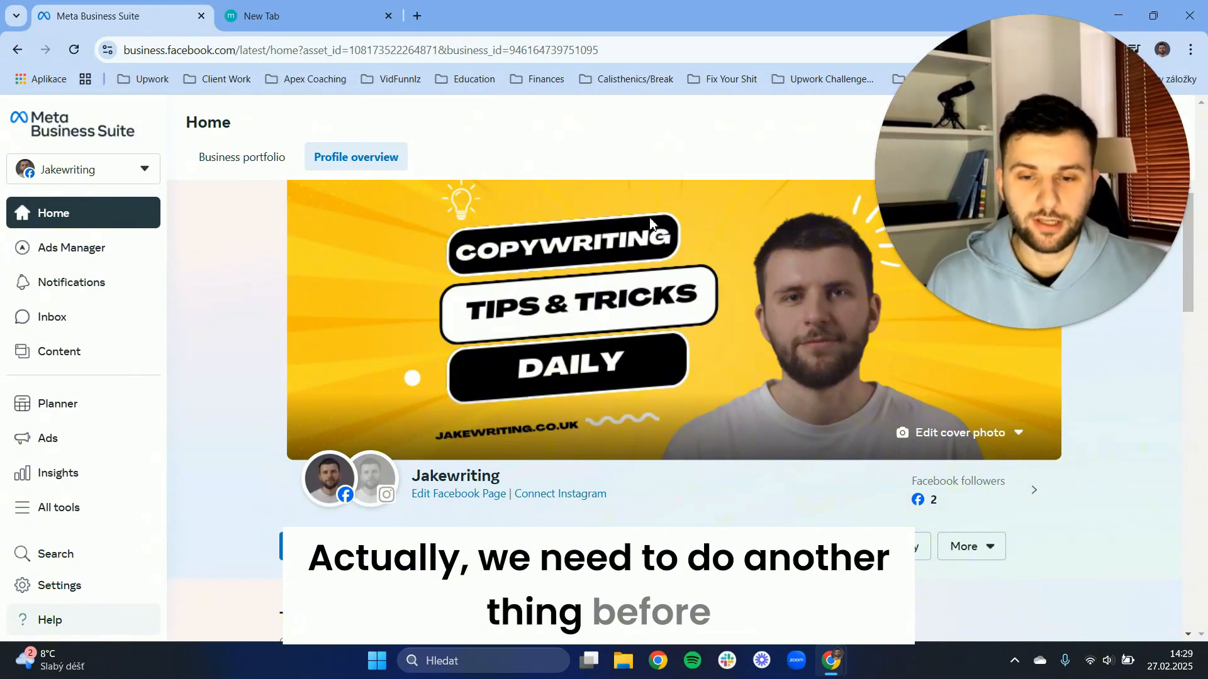
Close the empty new tab and start connecting Instagram to the Jakewriting Facebook Page.
{"action": "left_click", "coordinate": [385, 22]}
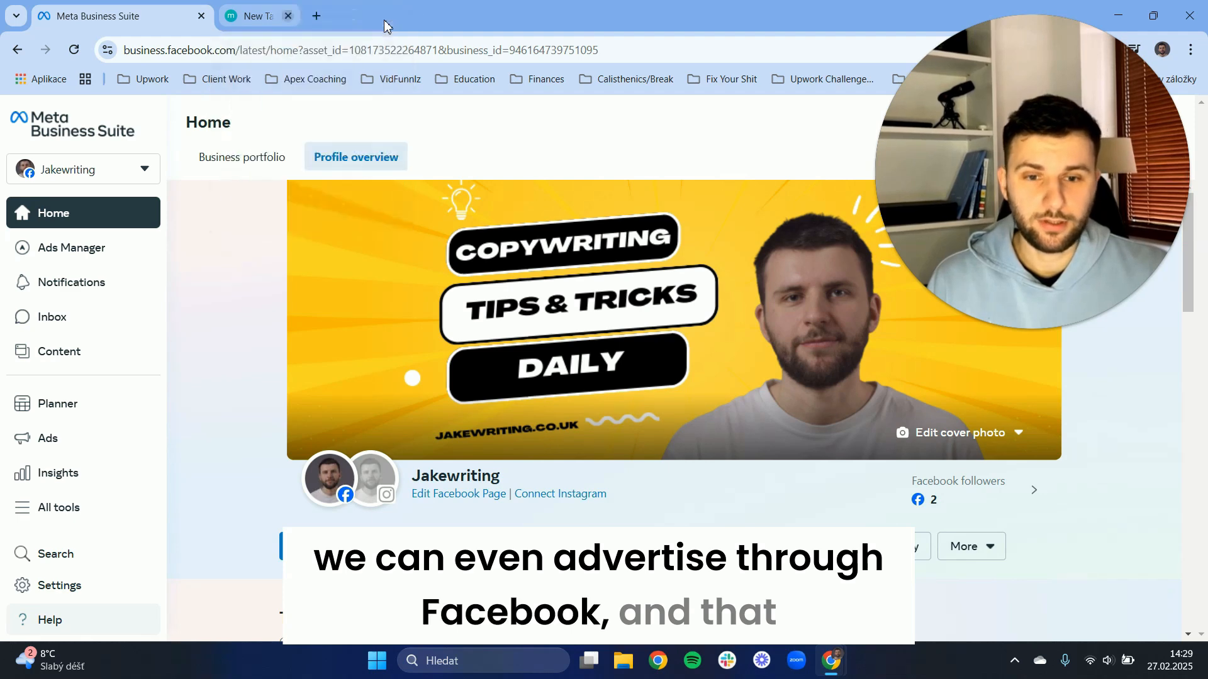
{"action": "scroll", "coordinate": [561, 270], "scroll_direction": "down", "scroll_amount": 1}
{"action": "scroll", "coordinate": [557, 314], "scroll_direction": "up", "scroll_amount": 1}
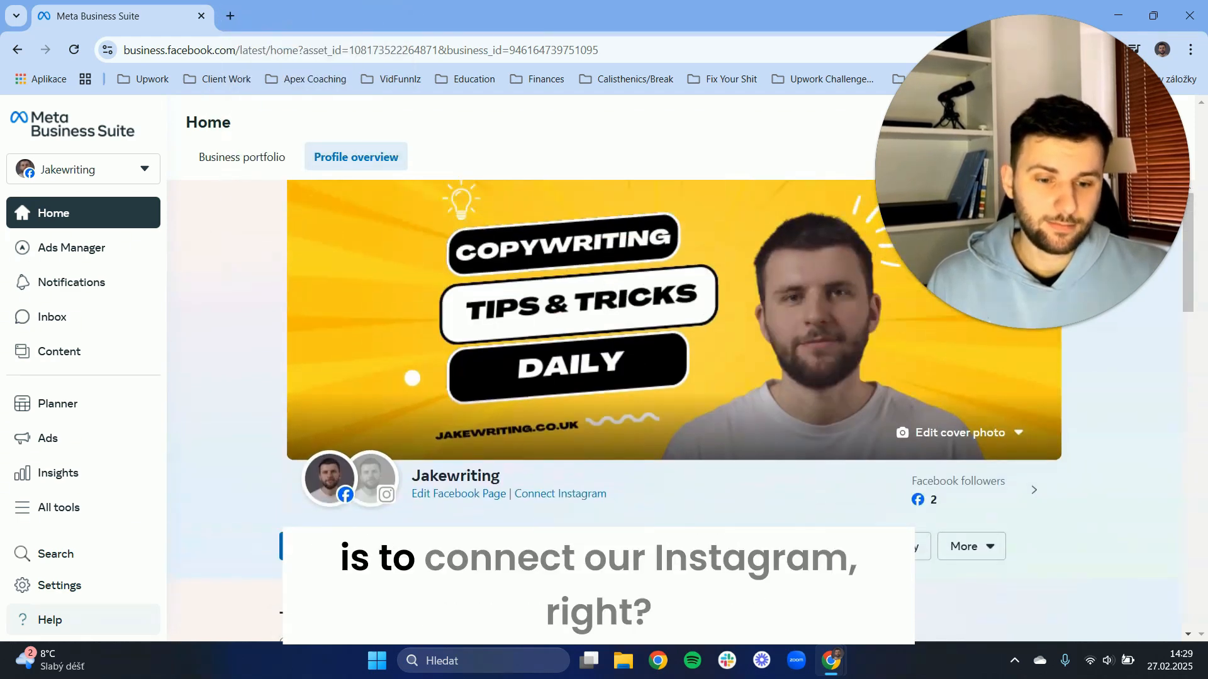
{"action": "scroll", "coordinate": [491, 478], "scroll_direction": "down", "scroll_amount": 3}
{"action": "scroll", "coordinate": [458, 431], "scroll_direction": "up", "scroll_amount": 3}
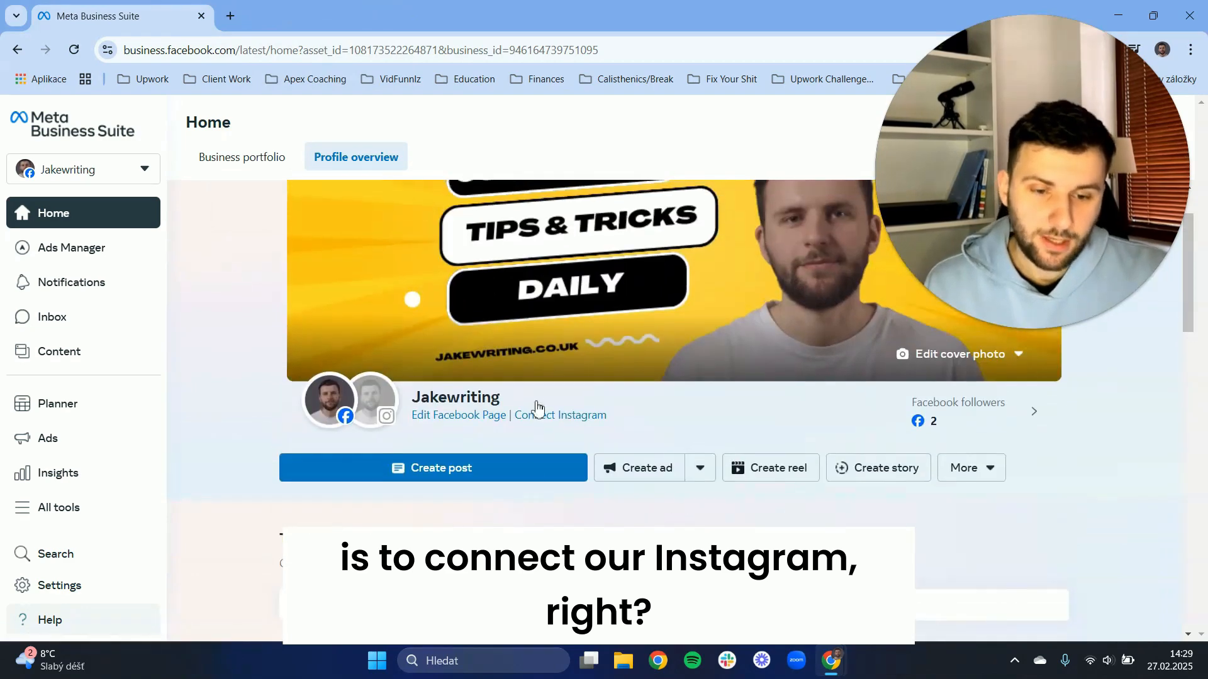
{"action": "scroll", "coordinate": [541, 409], "scroll_direction": "down", "scroll_amount": 3}
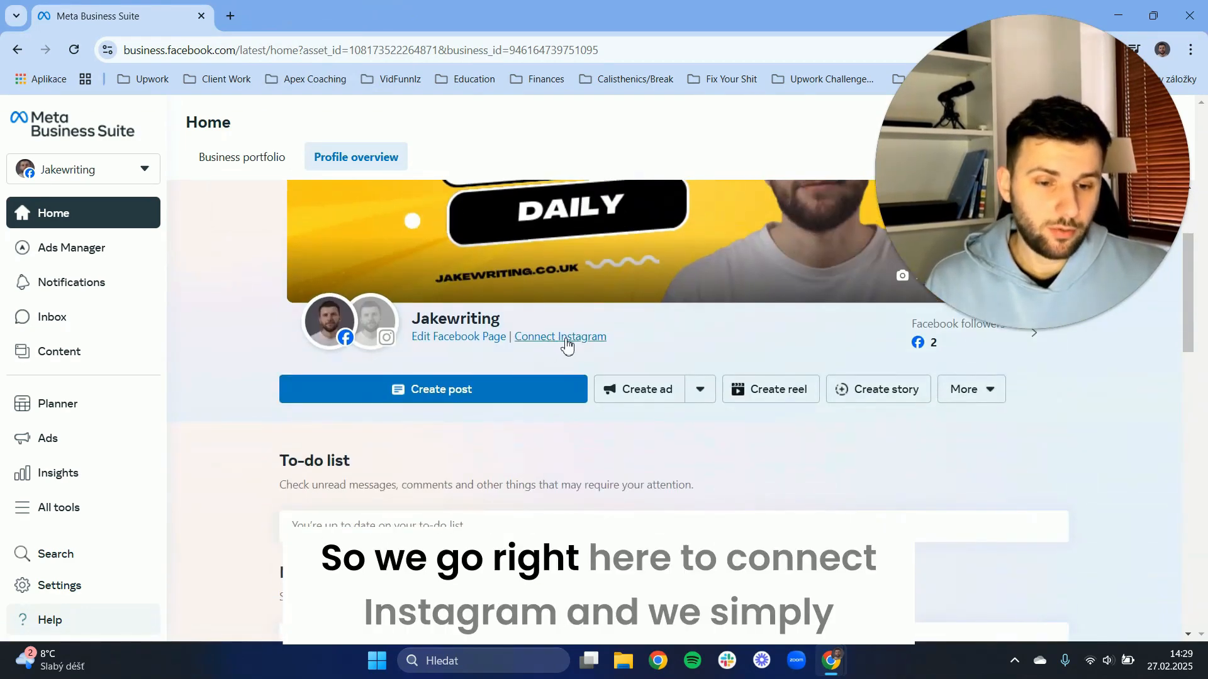
{"action": "left_click", "coordinate": [544, 339]}
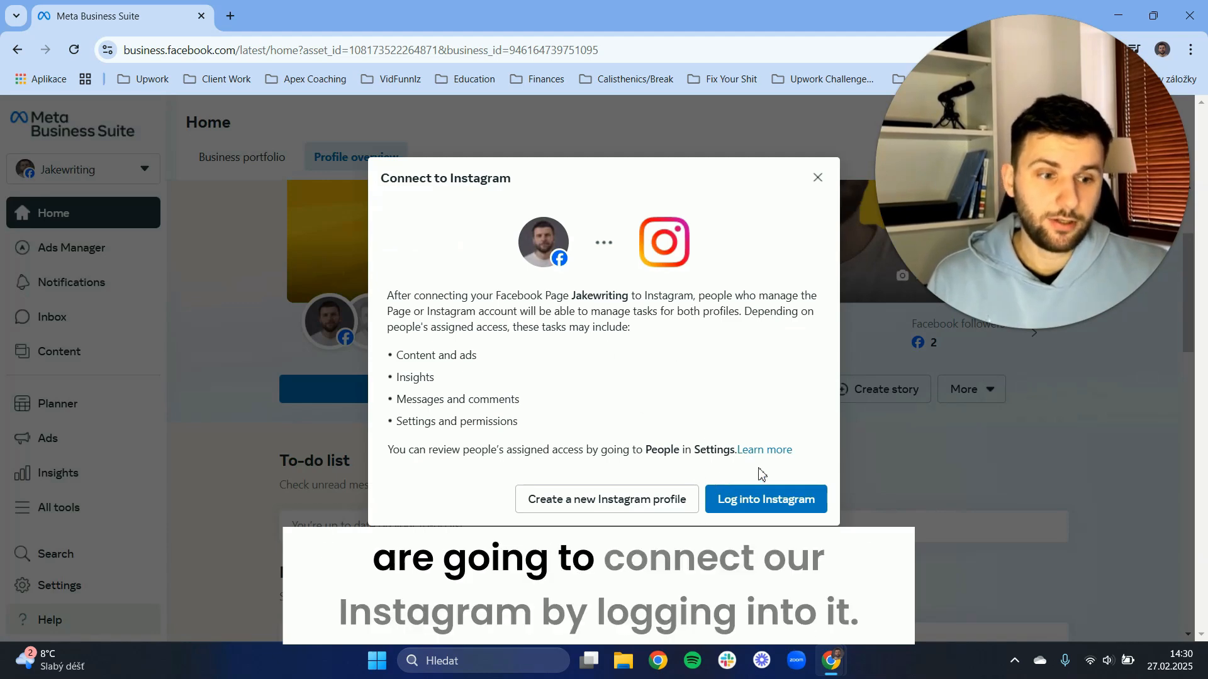
Log into Instagram with access to Instagram messages in Inbox allowed, and authorize the signed-in account for Meta Business Suite.
{"action": "left_click", "coordinate": [795, 502]}
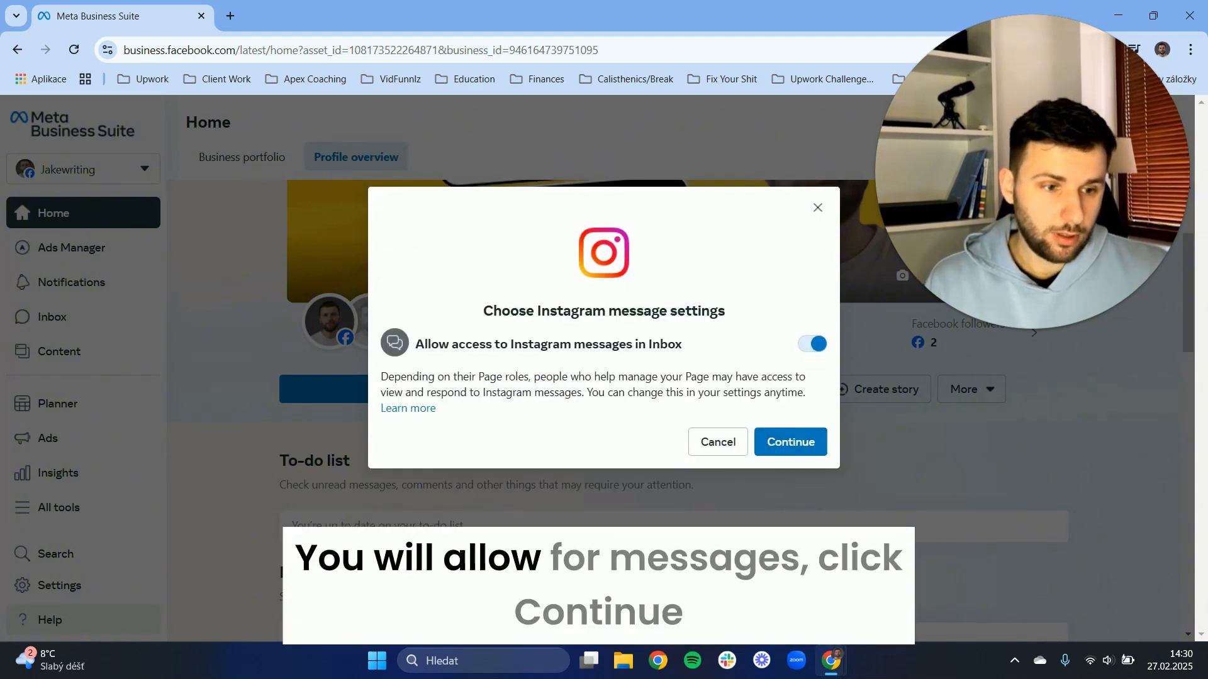
{"action": "left_click", "coordinate": [786, 441]}
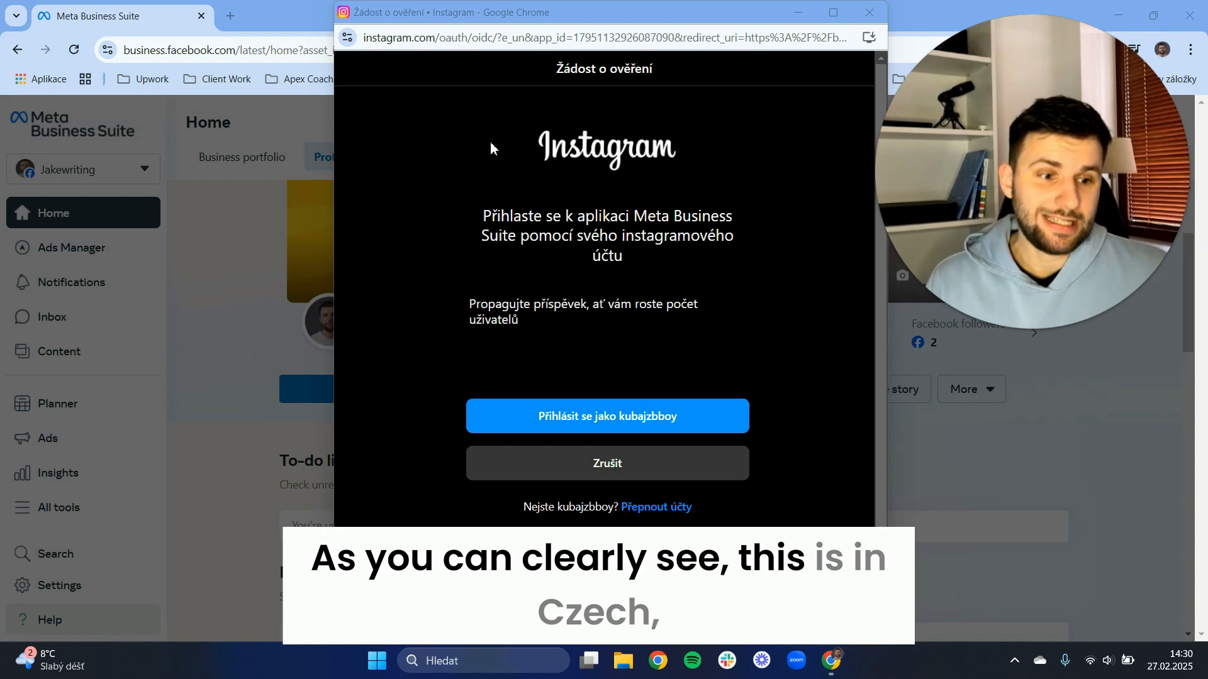
{"action": "left_click_drag", "start_coordinate": [482, 212], "coordinate": [498, 238]}
{"action": "left_click", "coordinate": [501, 248]}
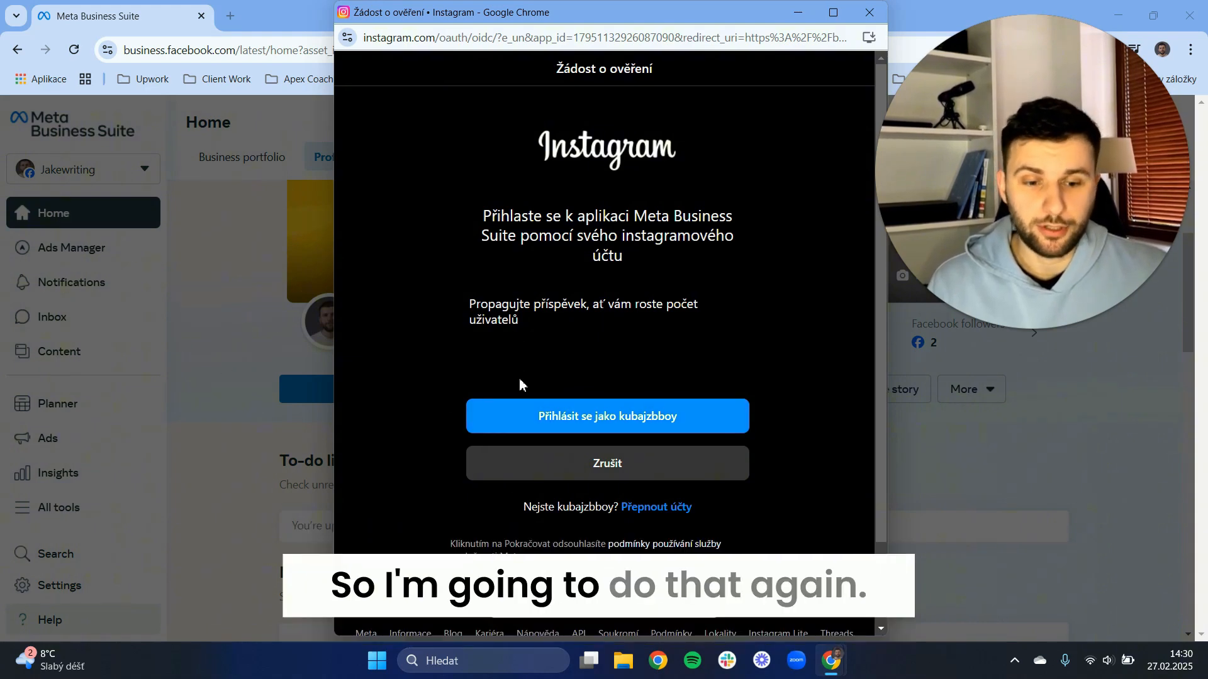
{"action": "left_click", "coordinate": [501, 413]}
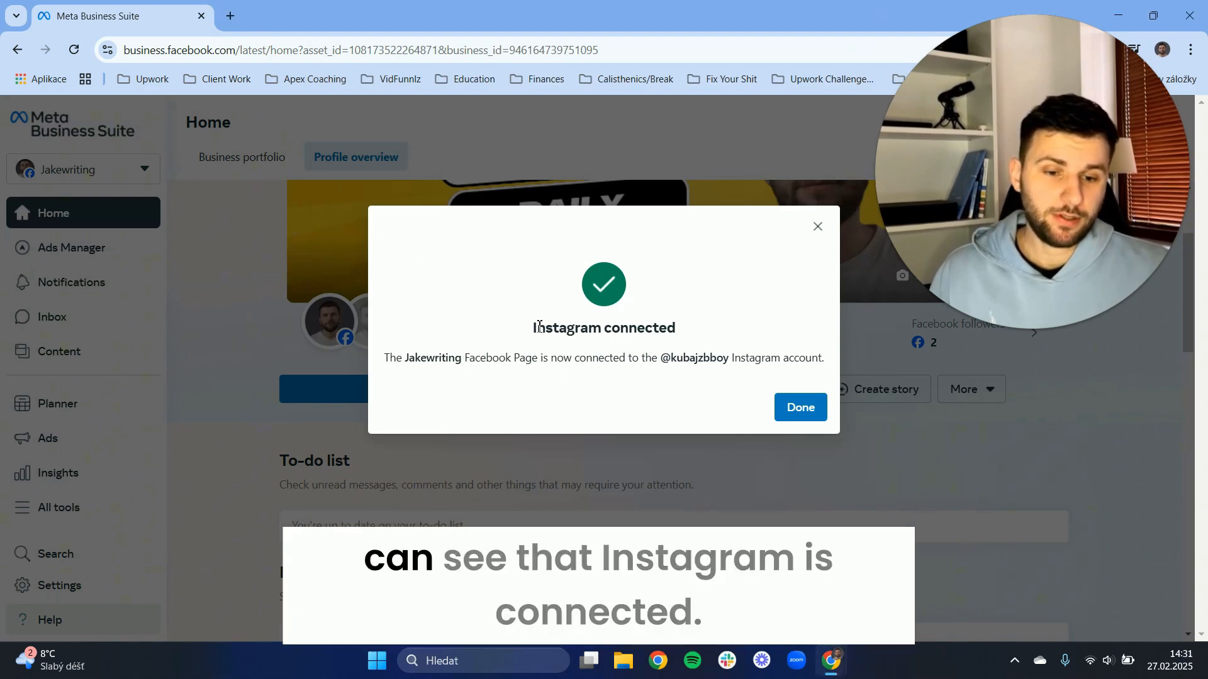
Read the Instagram connection message and close the dialog.
{"action": "left_click_drag", "start_coordinate": [541, 323], "coordinate": [668, 328]}
{"action": "left_click", "coordinate": [675, 328]}
{"action": "left_click_drag", "start_coordinate": [396, 359], "coordinate": [627, 360]}
{"action": "left_click", "coordinate": [499, 360]}
{"action": "left_click", "coordinate": [648, 360]}
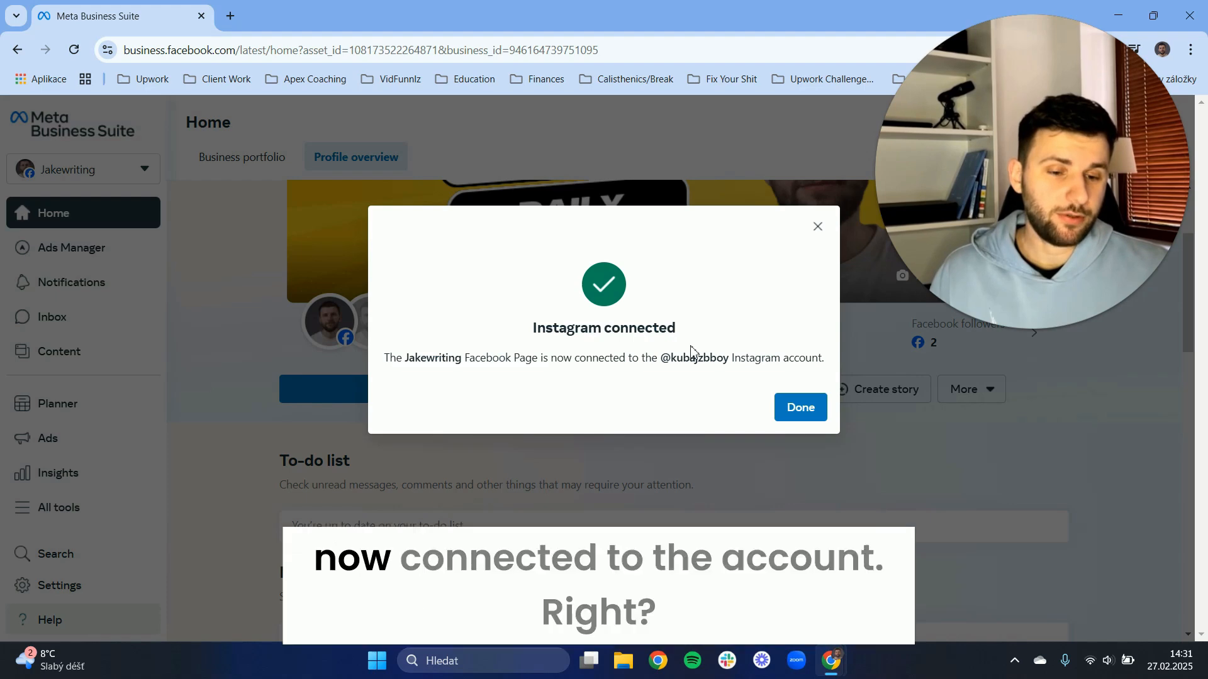
{"action": "left_click", "coordinate": [792, 415]}
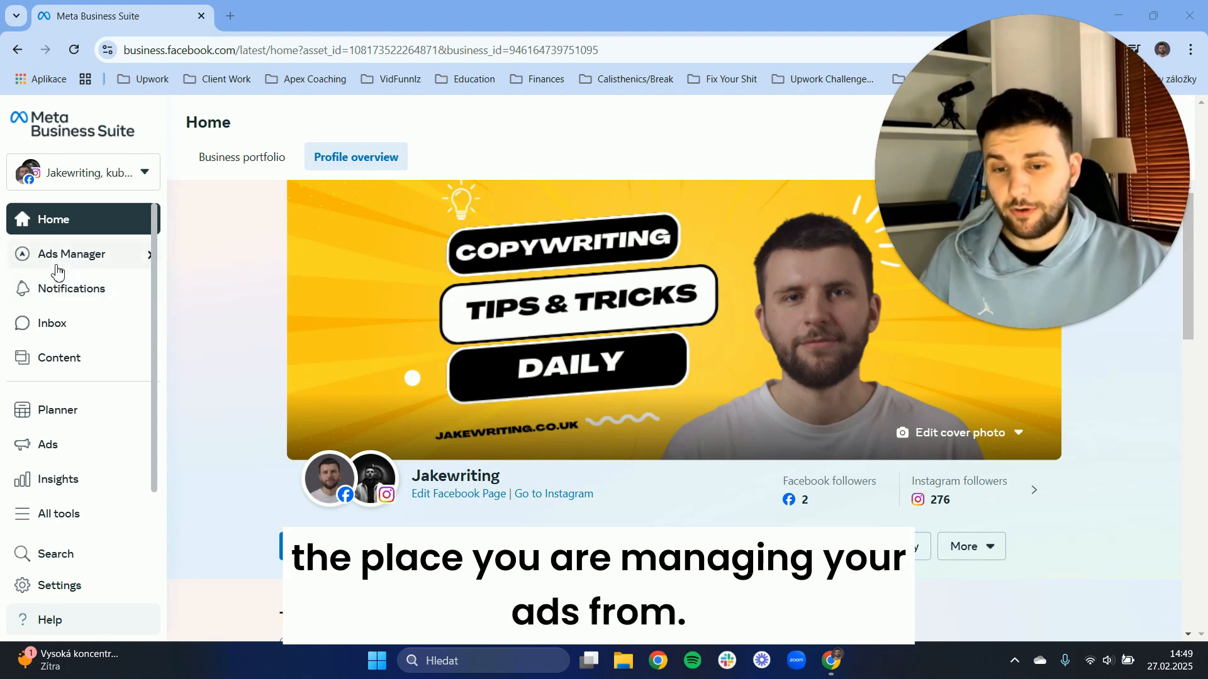
Open the Campaigns list in Ads Manager and look through the existing campaigns.
{"action": "left_click", "coordinate": [84, 261]}
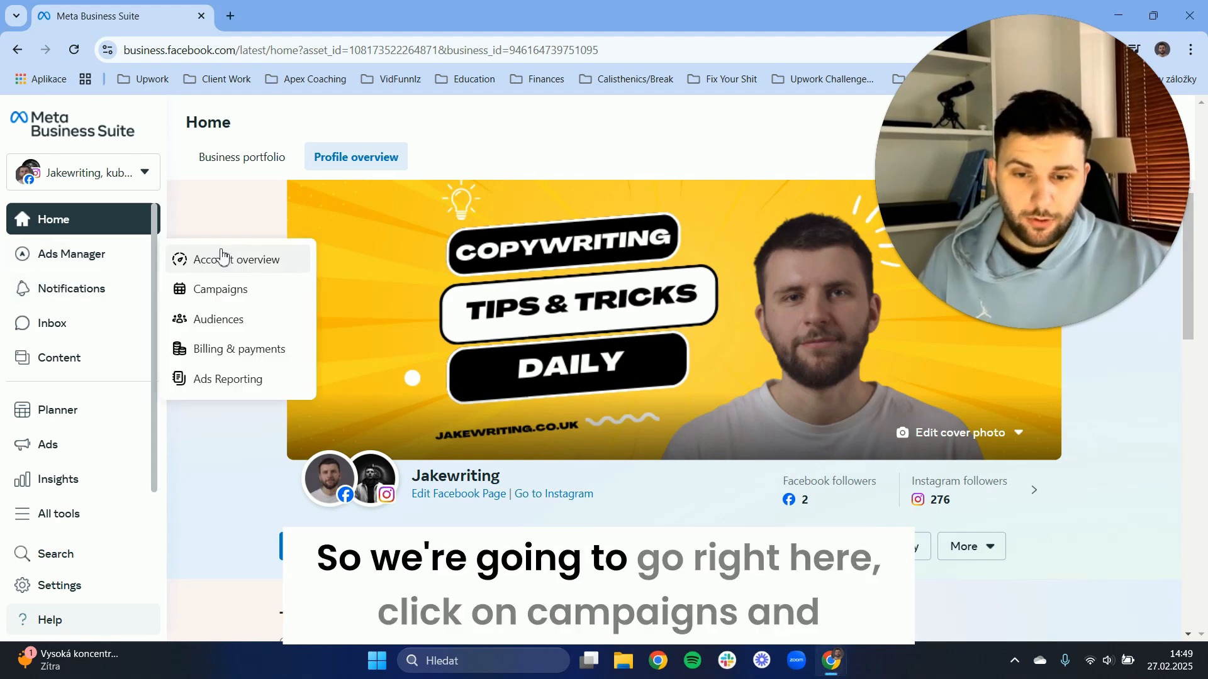
{"action": "left_click", "coordinate": [224, 288]}
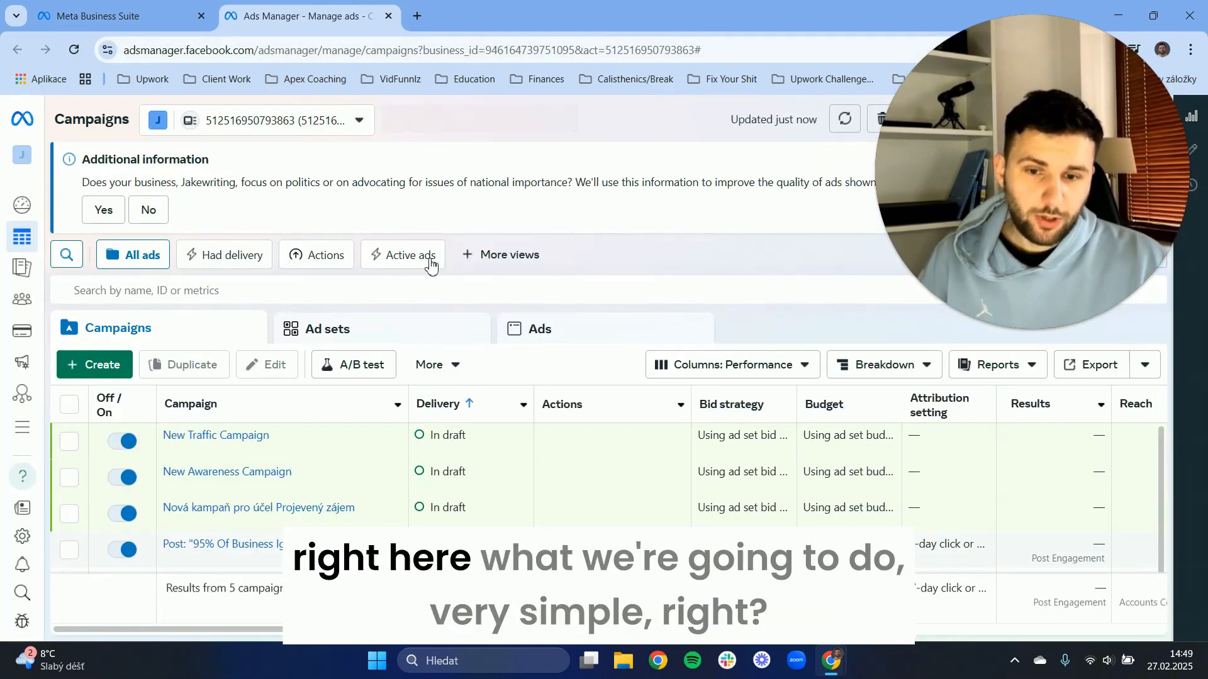
{"action": "scroll", "coordinate": [534, 459], "scroll_direction": "down", "scroll_amount": 1}
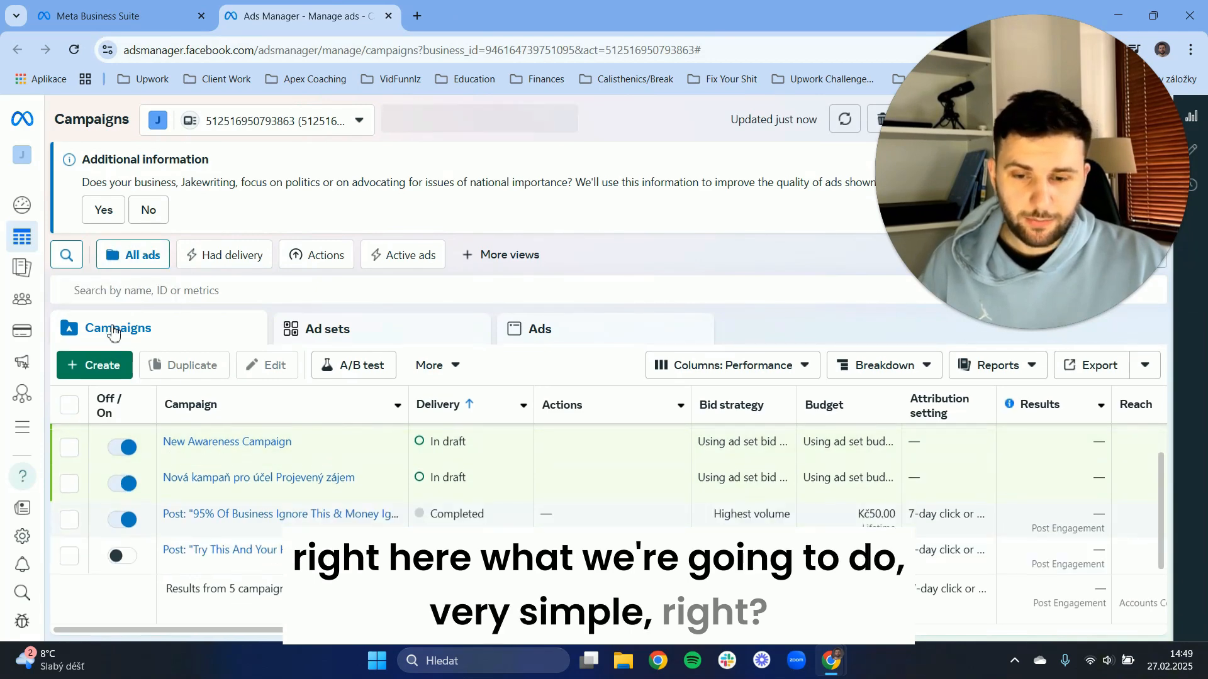
Create a new campaign with the Traffic objective and the Manual traffic campaign setup.
{"action": "left_click", "coordinate": [102, 370]}
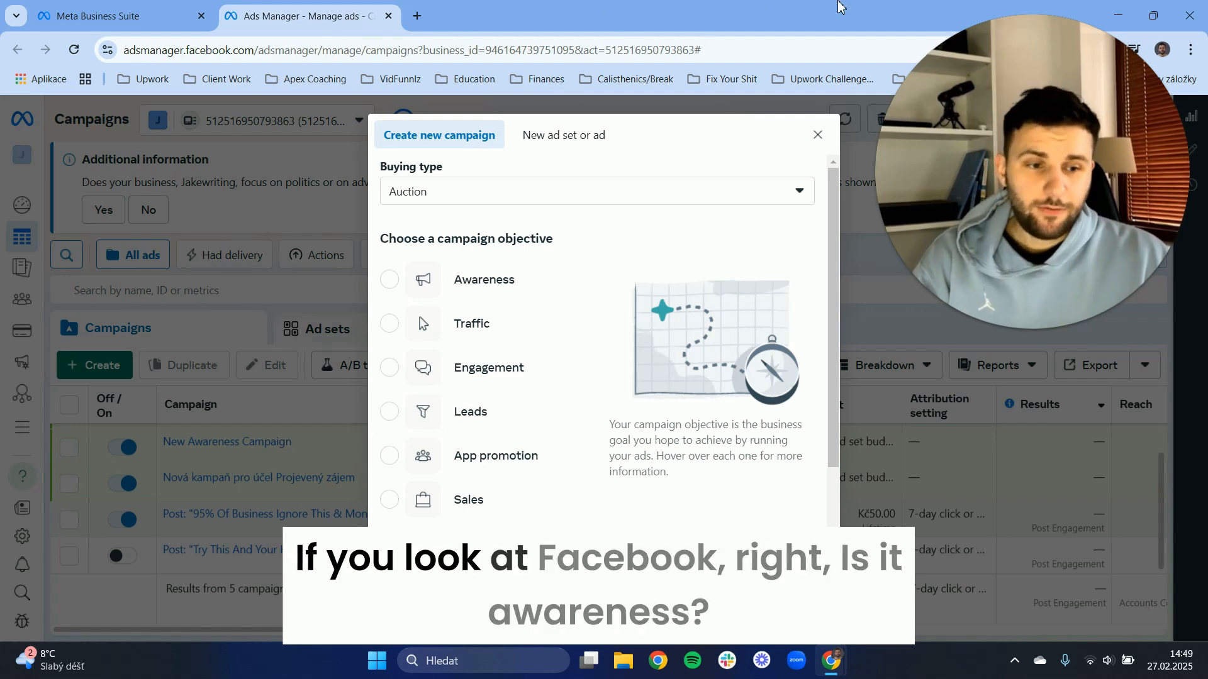
{"action": "mouse_move", "coordinate": [458, 292]}
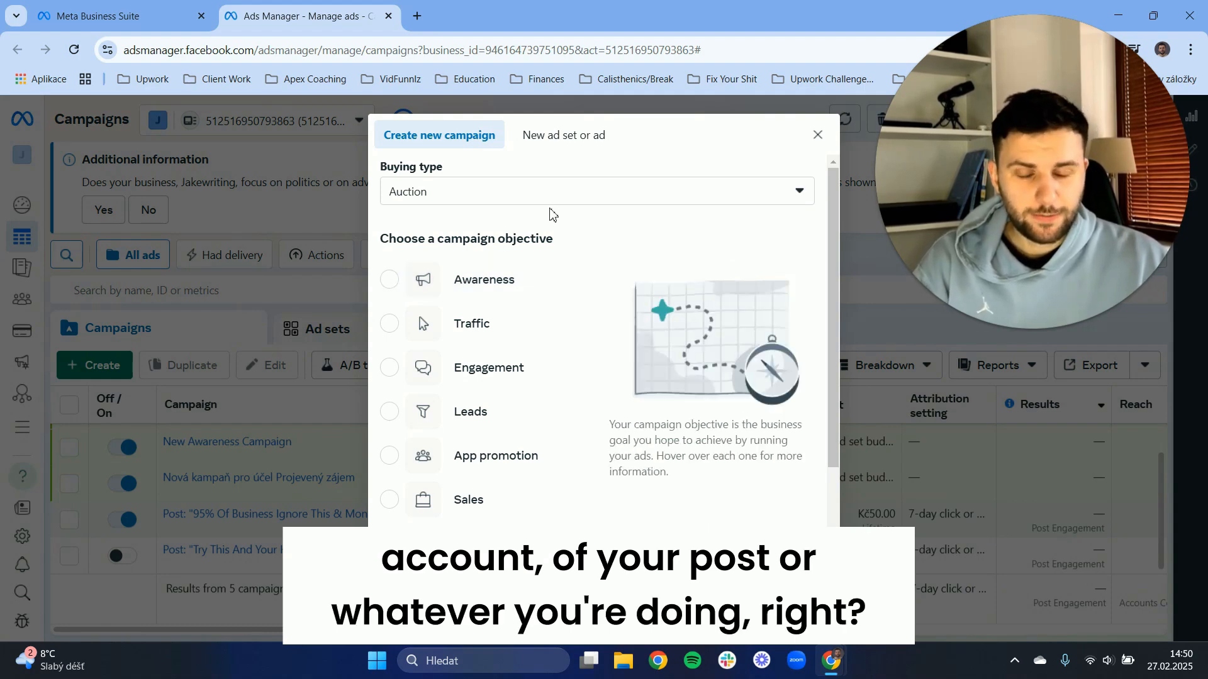
{"action": "mouse_move", "coordinate": [484, 336]}
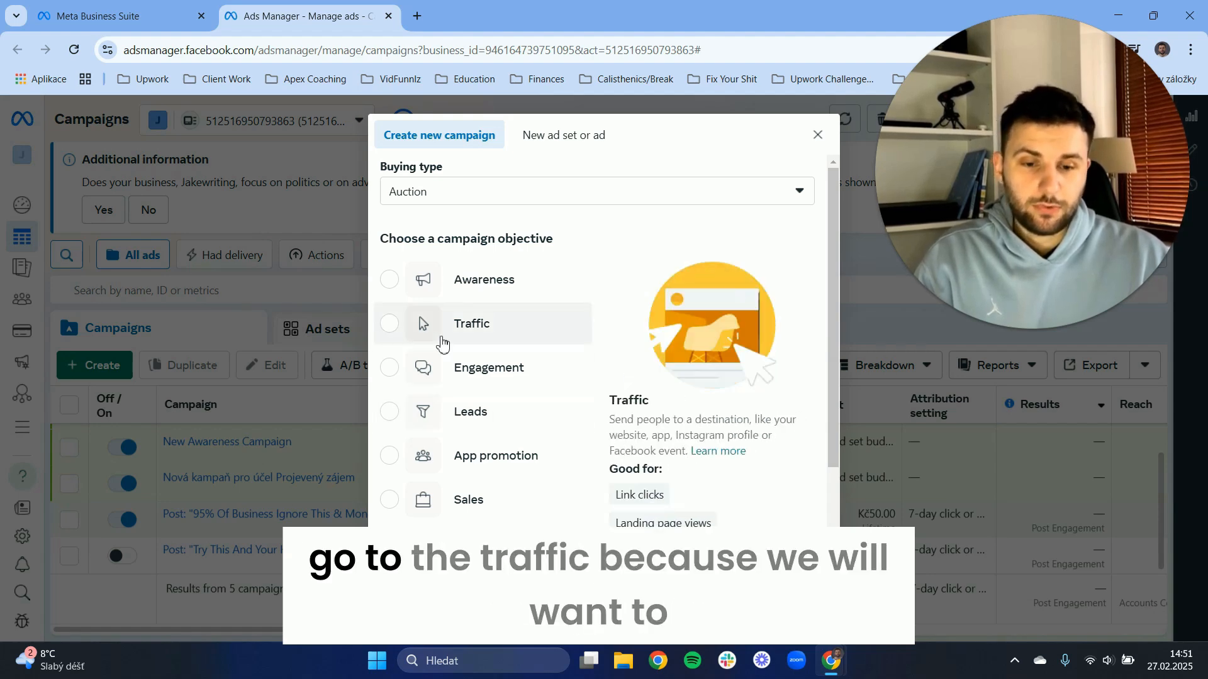
{"action": "left_click", "coordinate": [489, 331]}
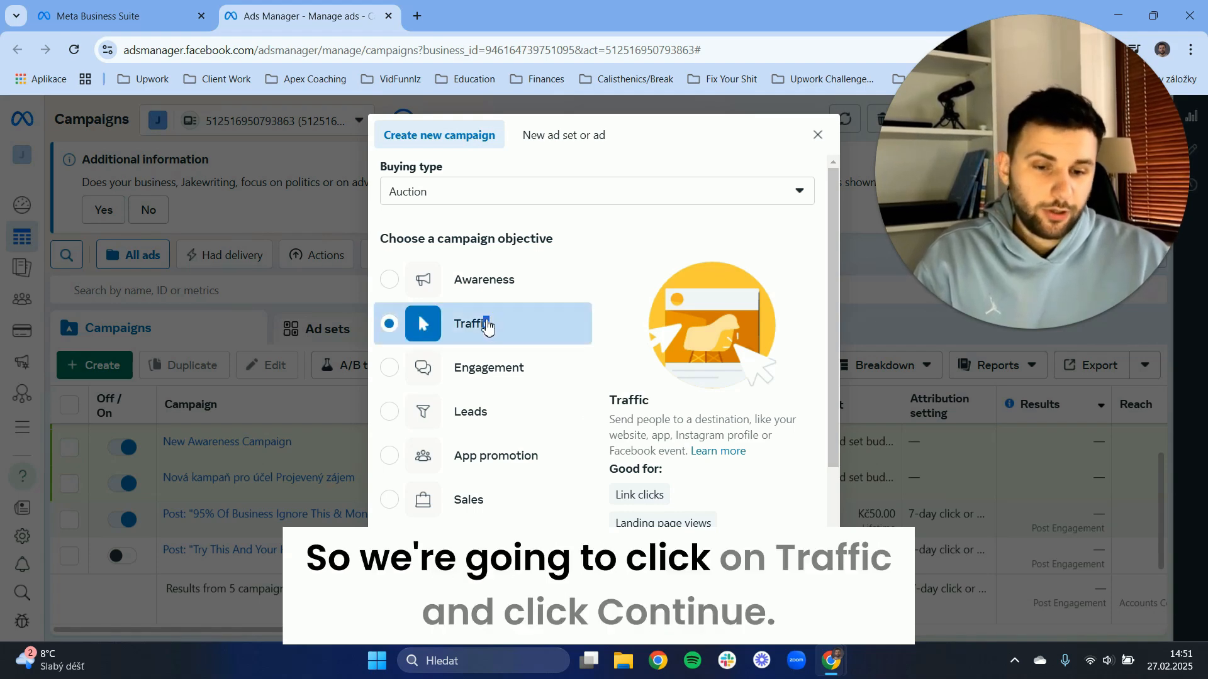
{"action": "left_click", "coordinate": [791, 579]}
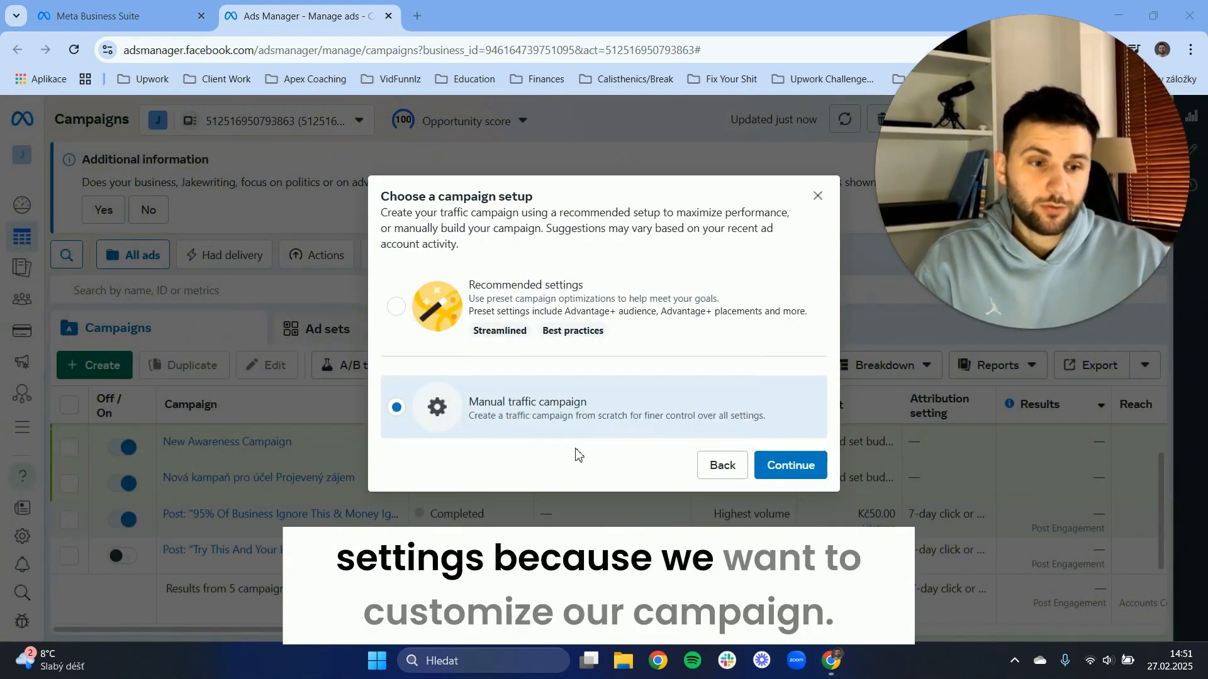
{"action": "left_click", "coordinate": [791, 465]}
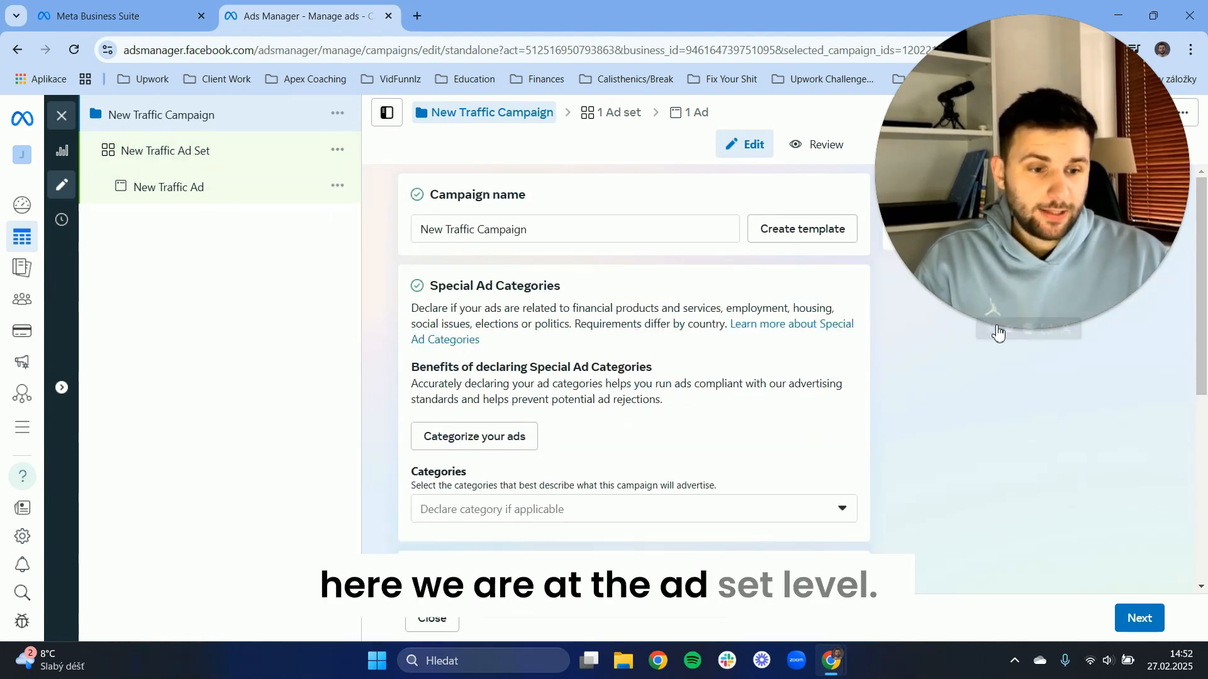
{"action": "left_click", "coordinate": [1014, 328]}
{"action": "left_click_drag", "start_coordinate": [961, 279], "coordinate": [1118, 124]}
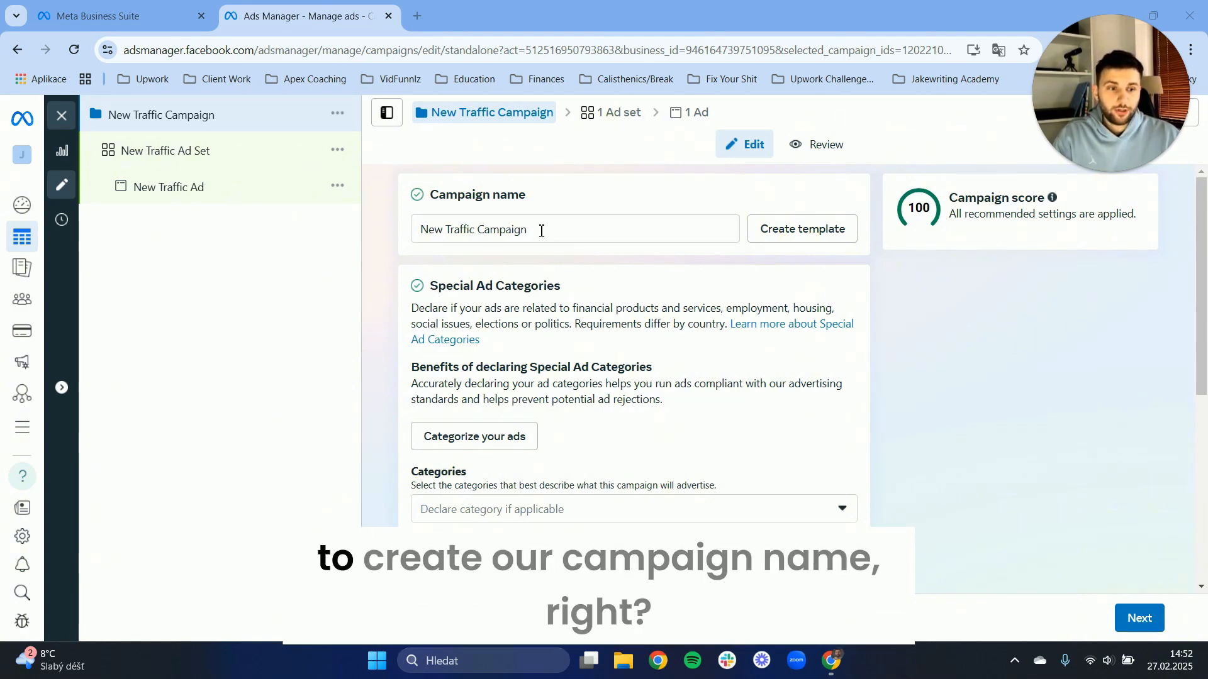
Rename the campaign as "Traffic campaign - IG 1".
{"action": "left_click_drag", "start_coordinate": [541, 231], "coordinate": [406, 234]}
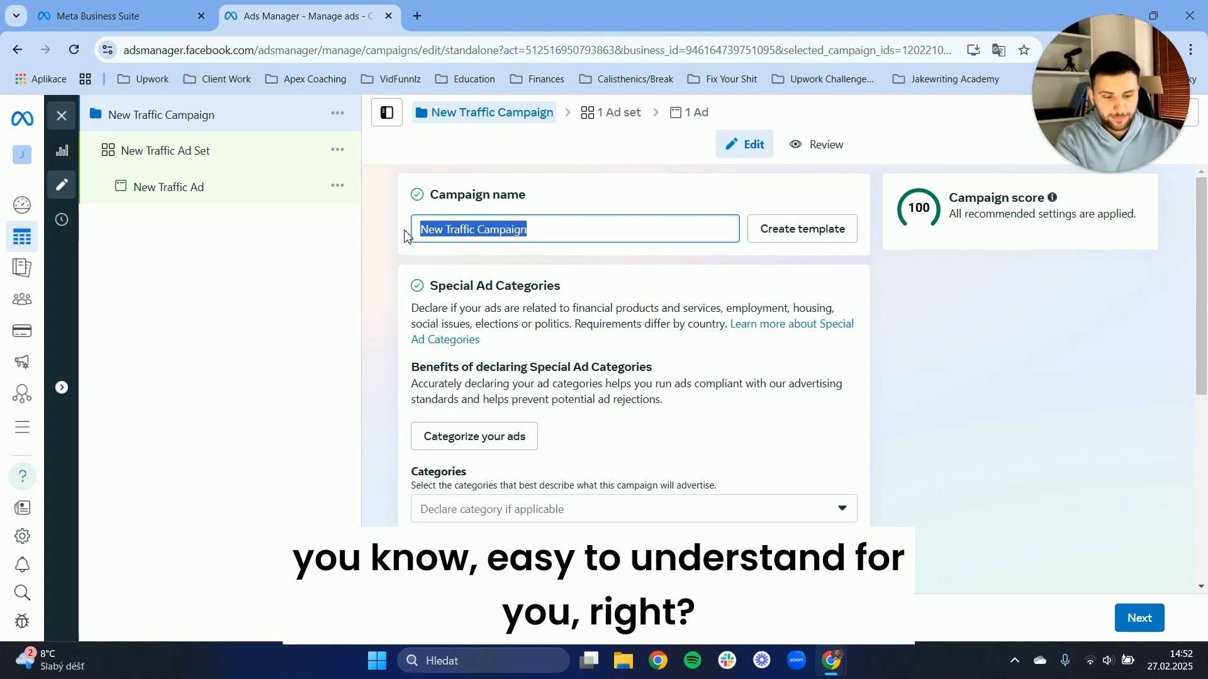
{"action": "key", "text": "BackSpace"}
{"action": "type", "text": "T"}
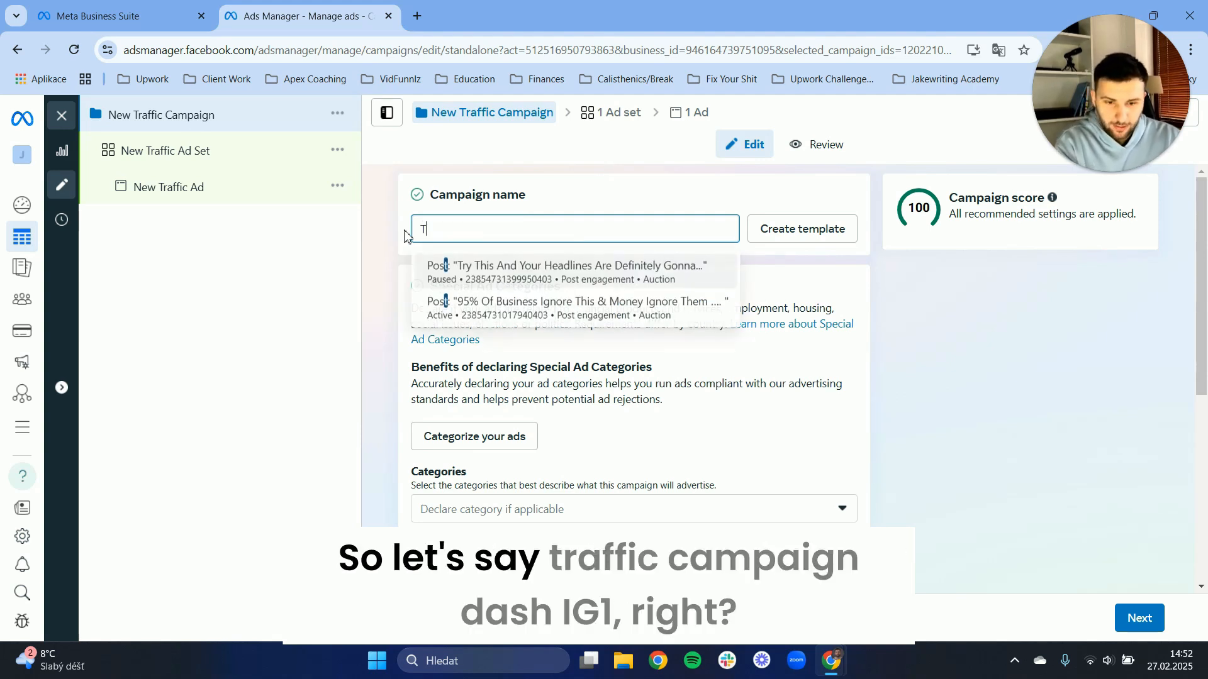
{"action": "type", "text": "raffic ca"}
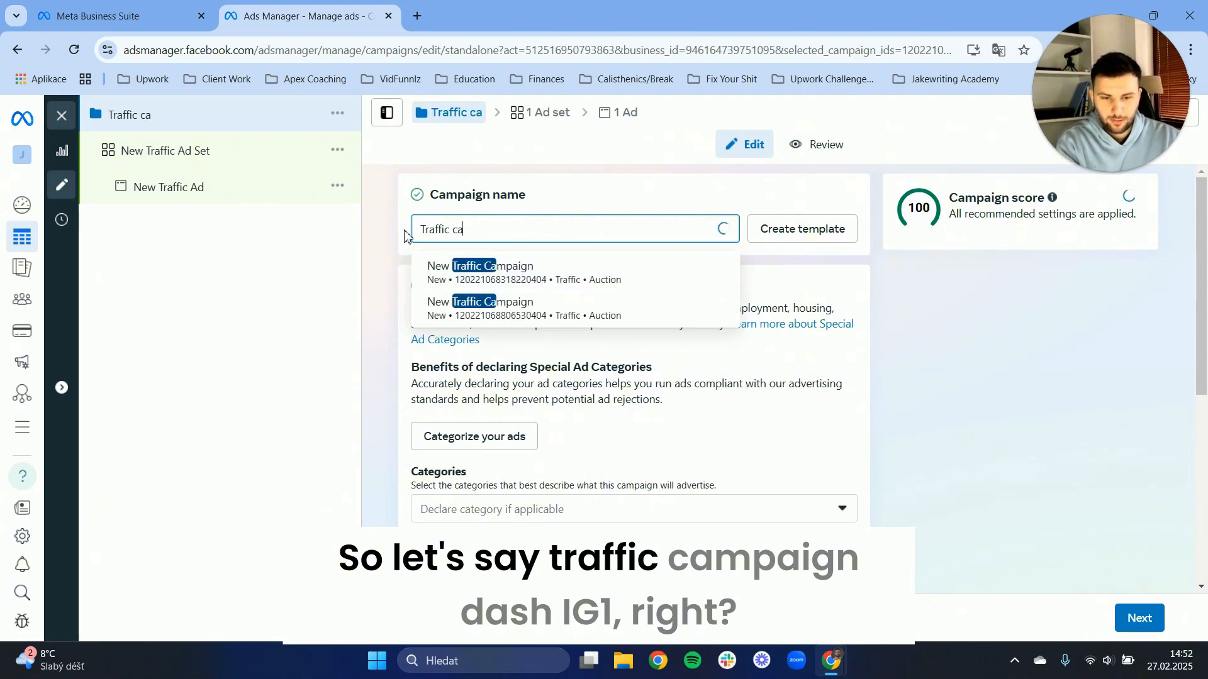
{"action": "type", "text": "mpaign"}
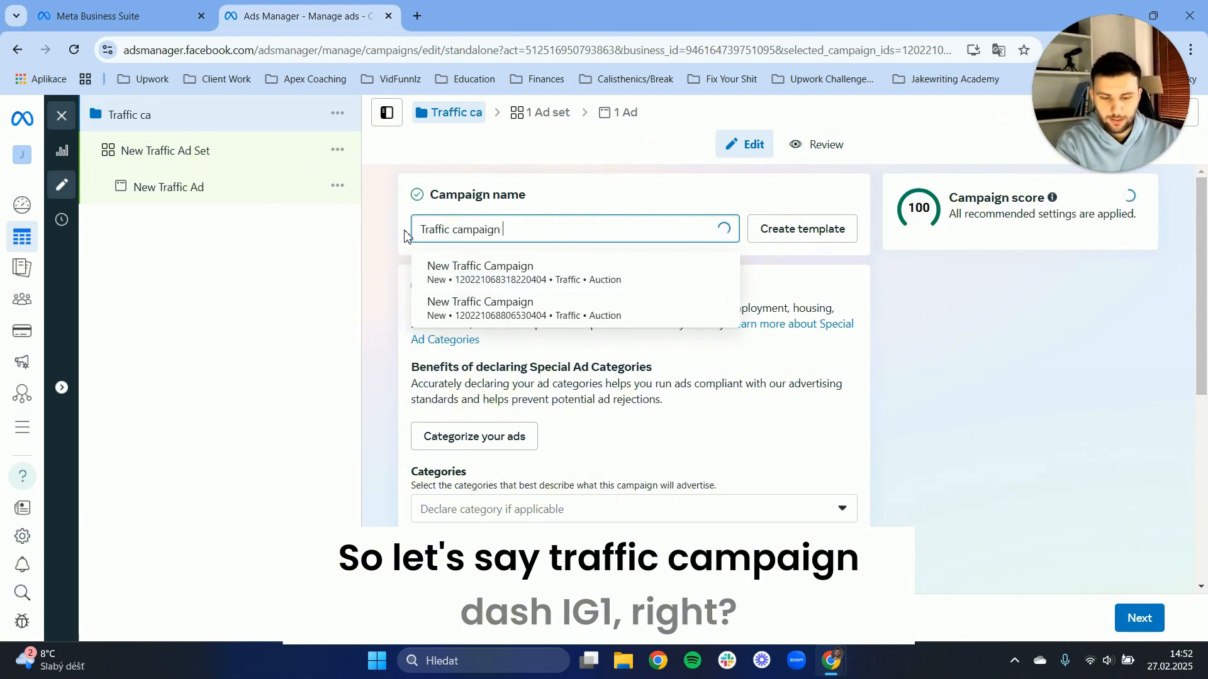
{"action": "type", "text": " - IG"}
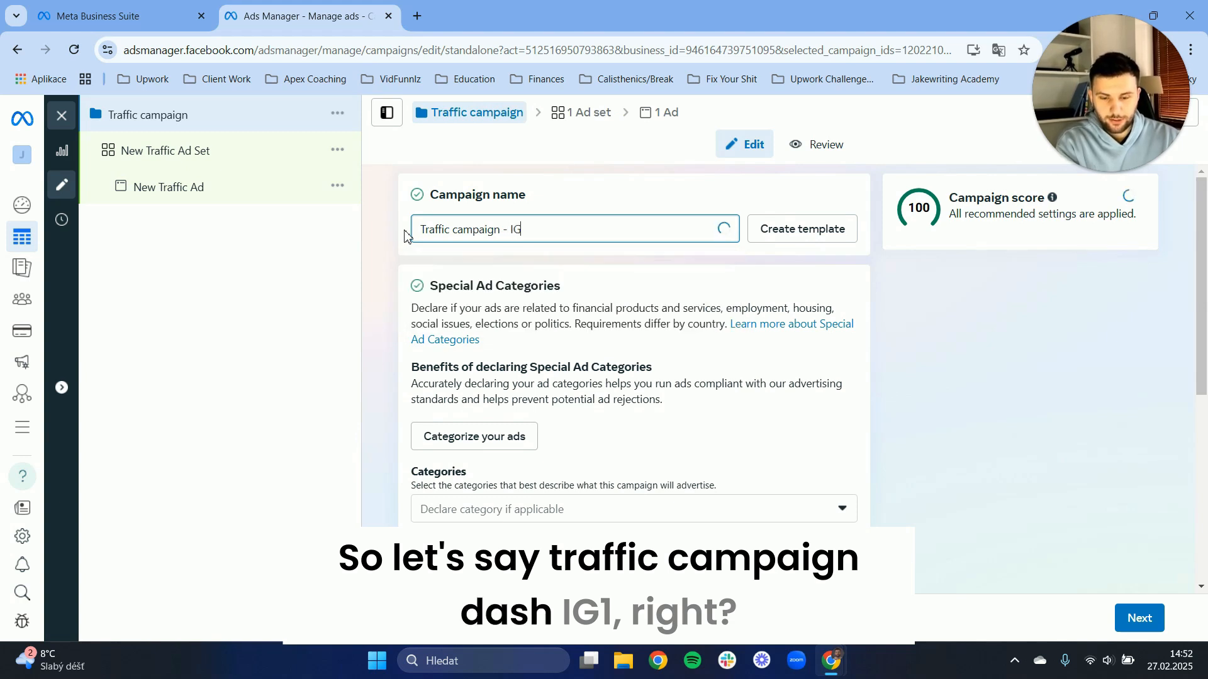
{"action": "type", "text": " 1"}
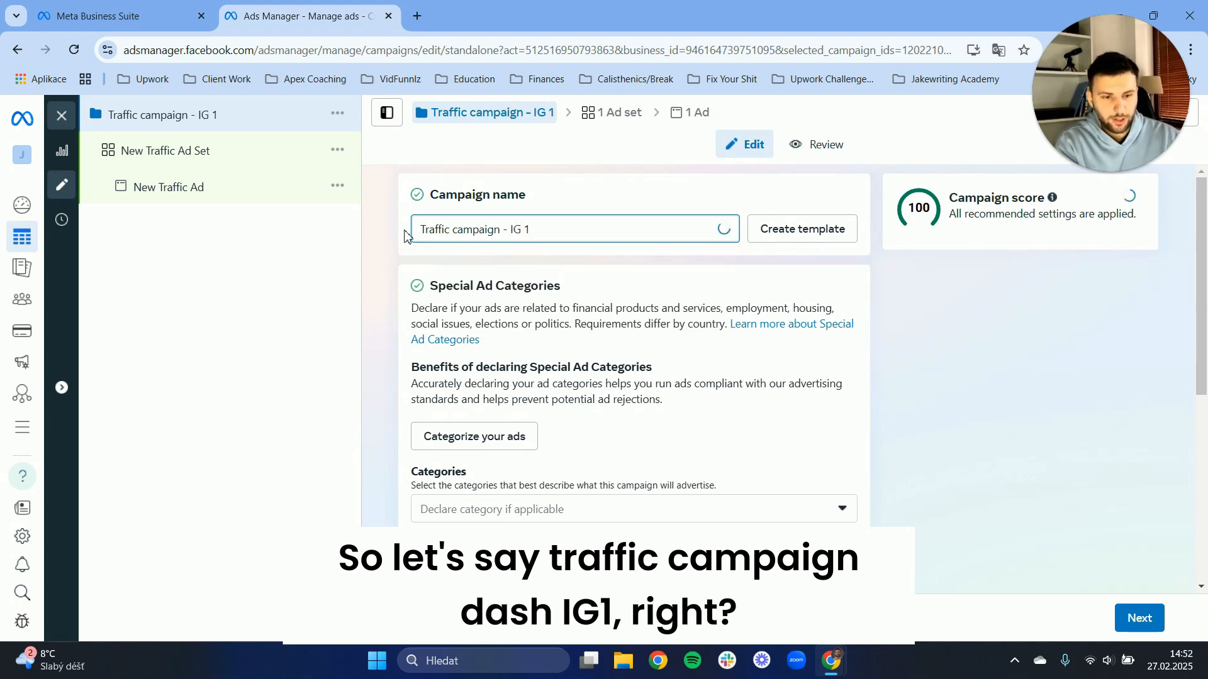
Review the campaign's special ad categories, details and budget options, and continue to the ad set settings.
{"action": "scroll", "coordinate": [1095, 338], "scroll_direction": "down", "scroll_amount": 1}
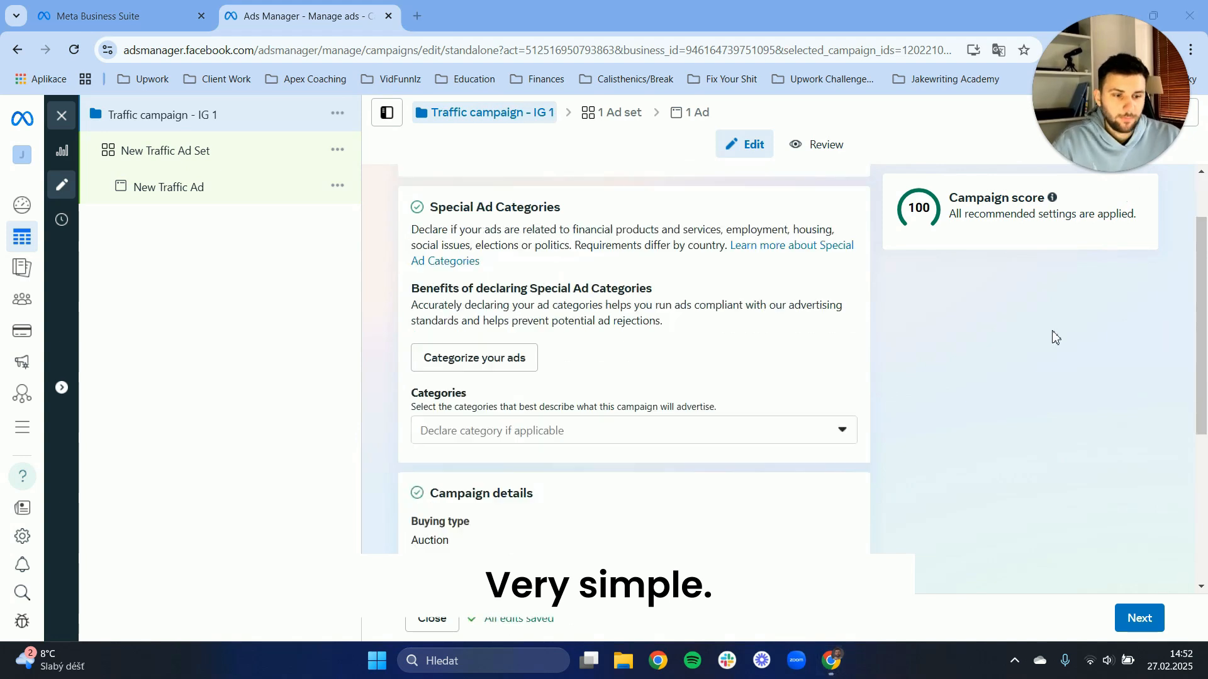
{"action": "left_click_drag", "start_coordinate": [414, 398], "coordinate": [499, 387]}
{"action": "left_click", "coordinate": [499, 387]}
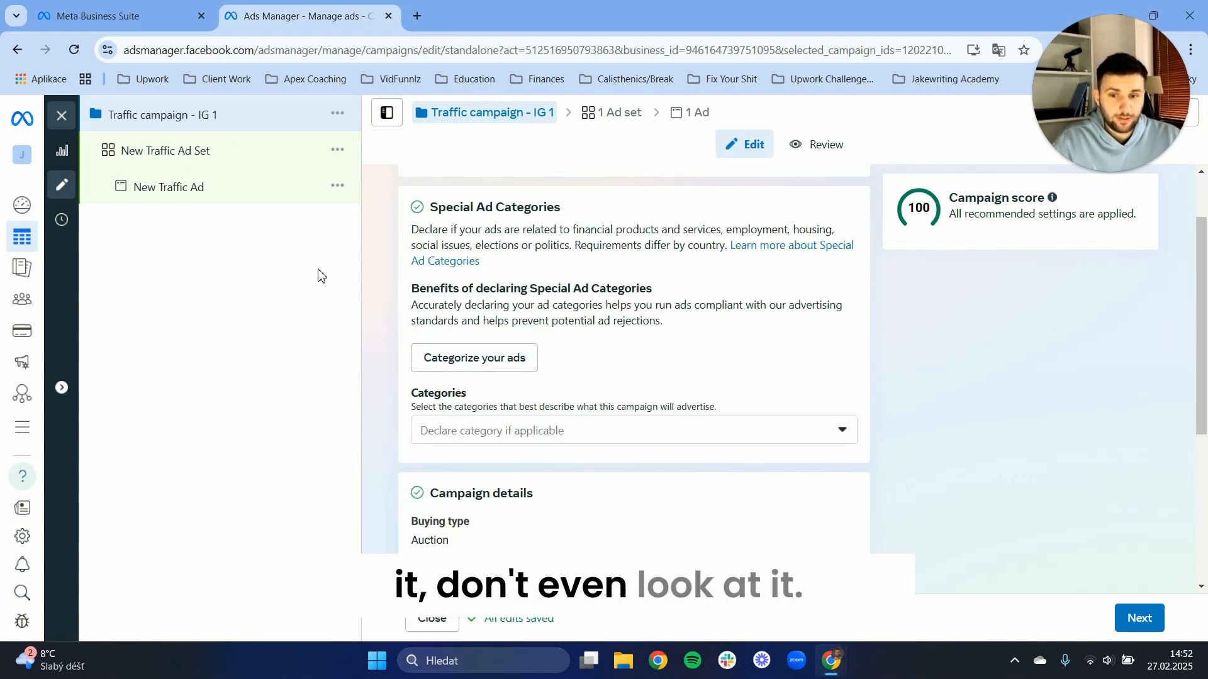
{"action": "scroll", "coordinate": [381, 316], "scroll_direction": "down", "scroll_amount": 1}
{"action": "scroll", "coordinate": [380, 316], "scroll_direction": "down", "scroll_amount": 1}
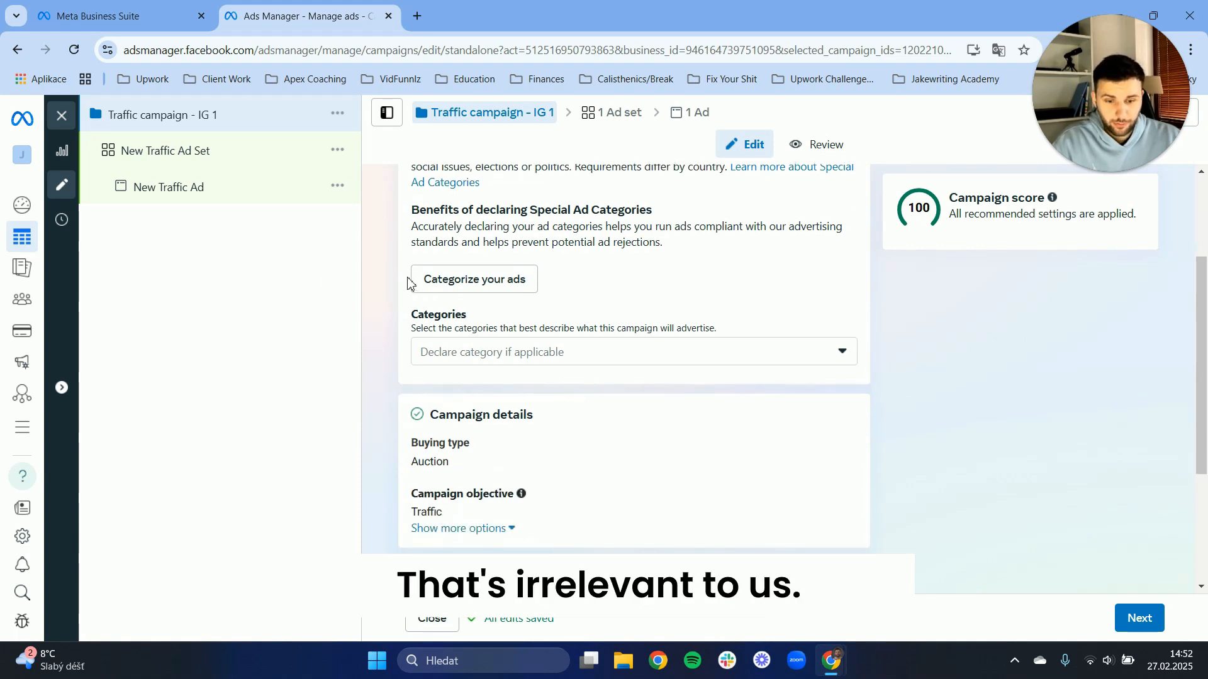
{"action": "scroll", "coordinate": [409, 283], "scroll_direction": "down", "scroll_amount": 4}
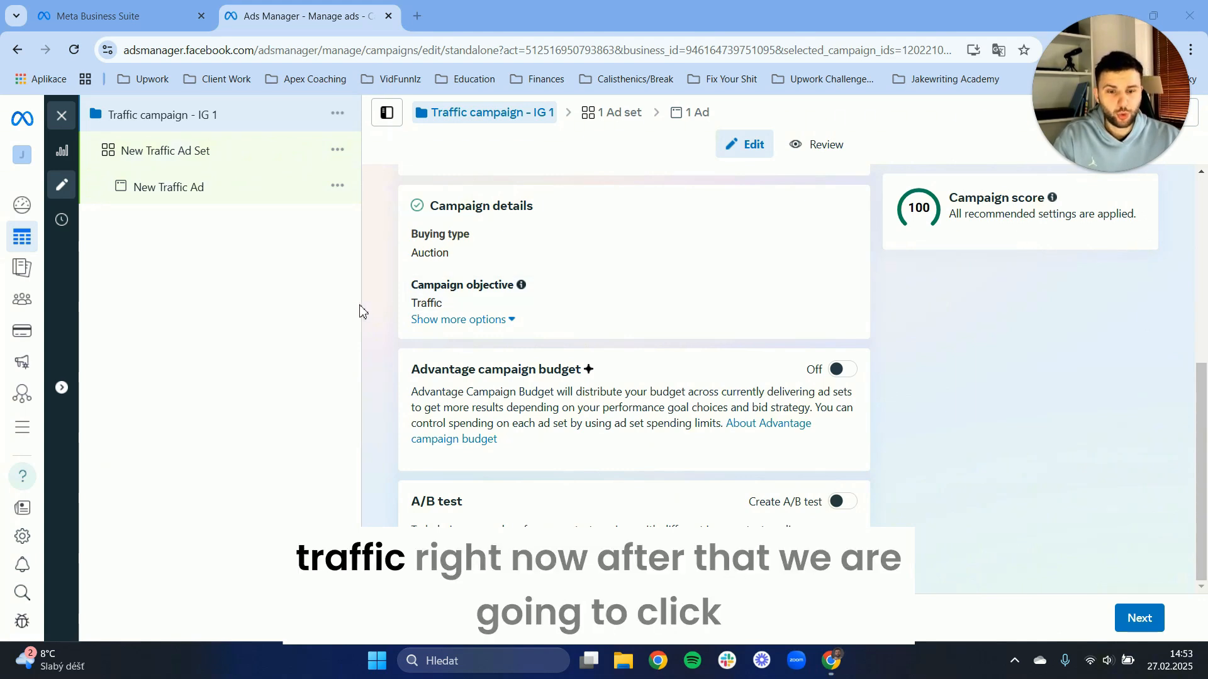
{"action": "left_click", "coordinate": [1141, 620]}
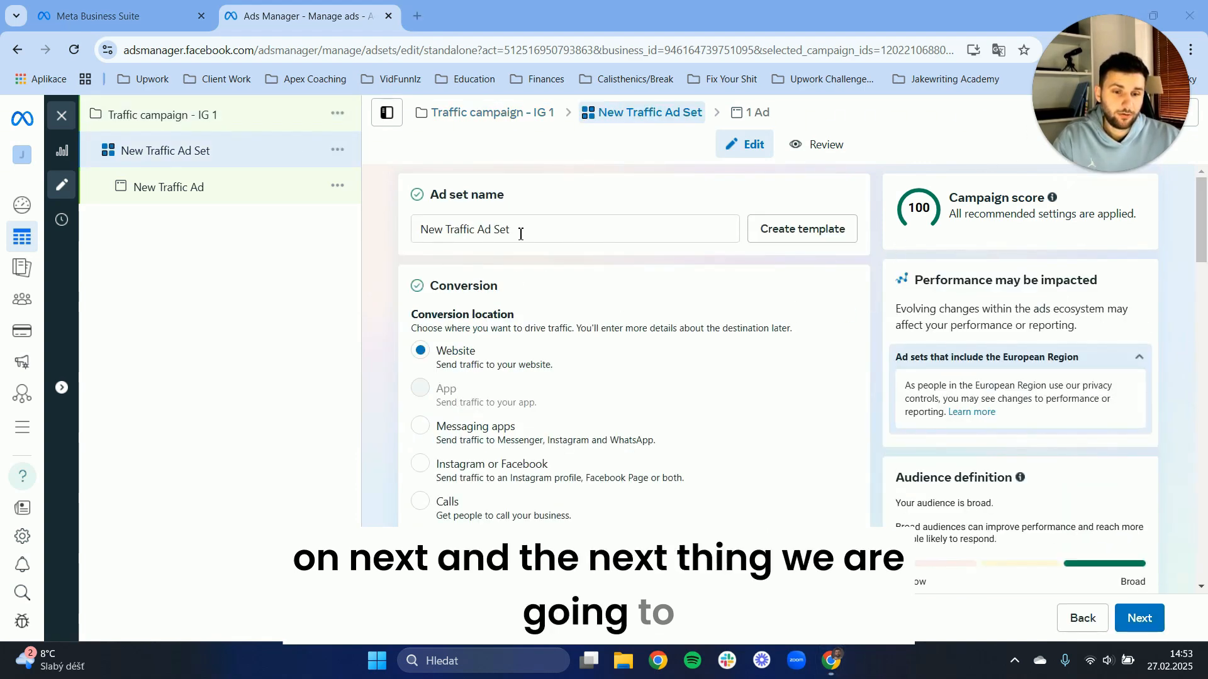
Rename the ad set as "Ig Profile Traffic - Ad Set 1".
{"action": "left_click_drag", "start_coordinate": [520, 229], "coordinate": [355, 234]}
{"action": "key", "text": "BackSpace"}
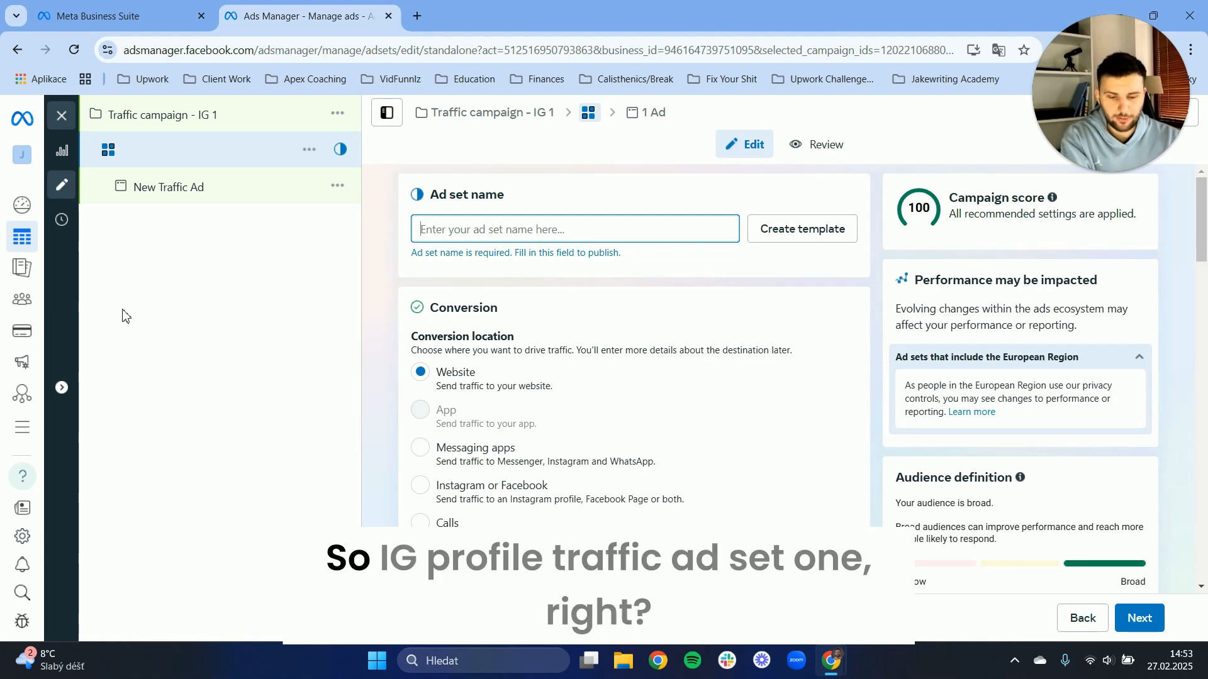
{"action": "type", "text": "IG"}
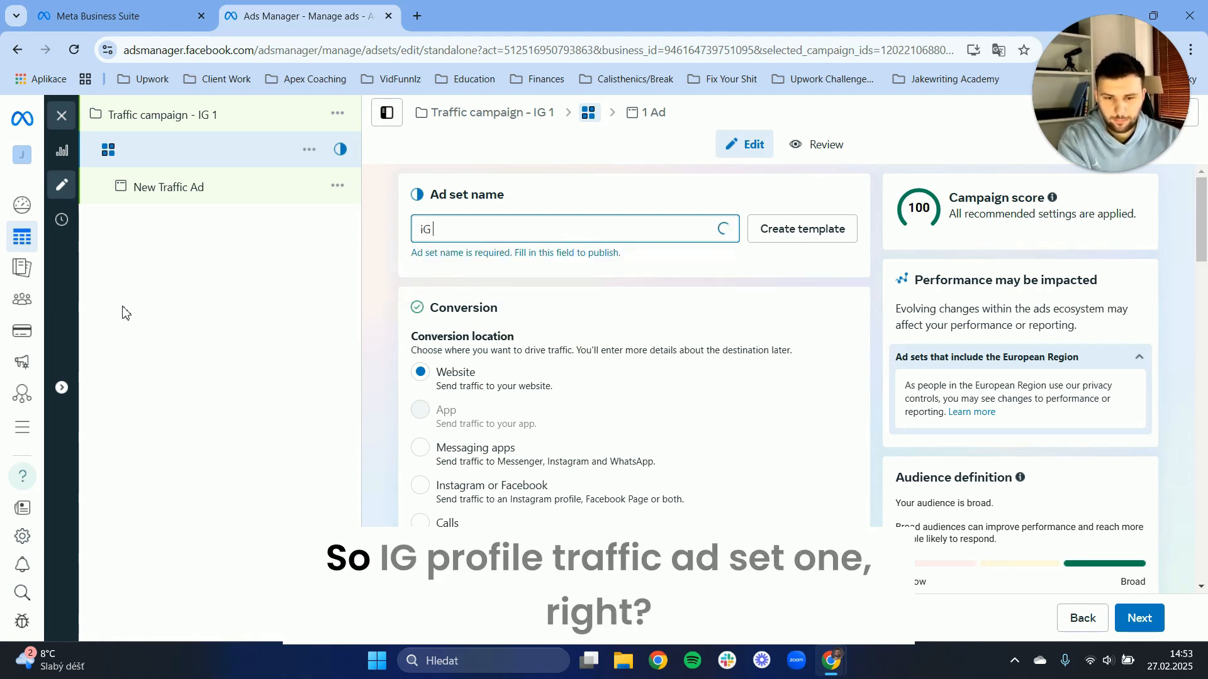
{"action": "key", "text": "BackSpace"}
{"action": "key", "text": "BackSpace"}
{"action": "type", "text": "i"}
{"action": "key", "text": "BackSpace"}
{"action": "type", "text": "I"}
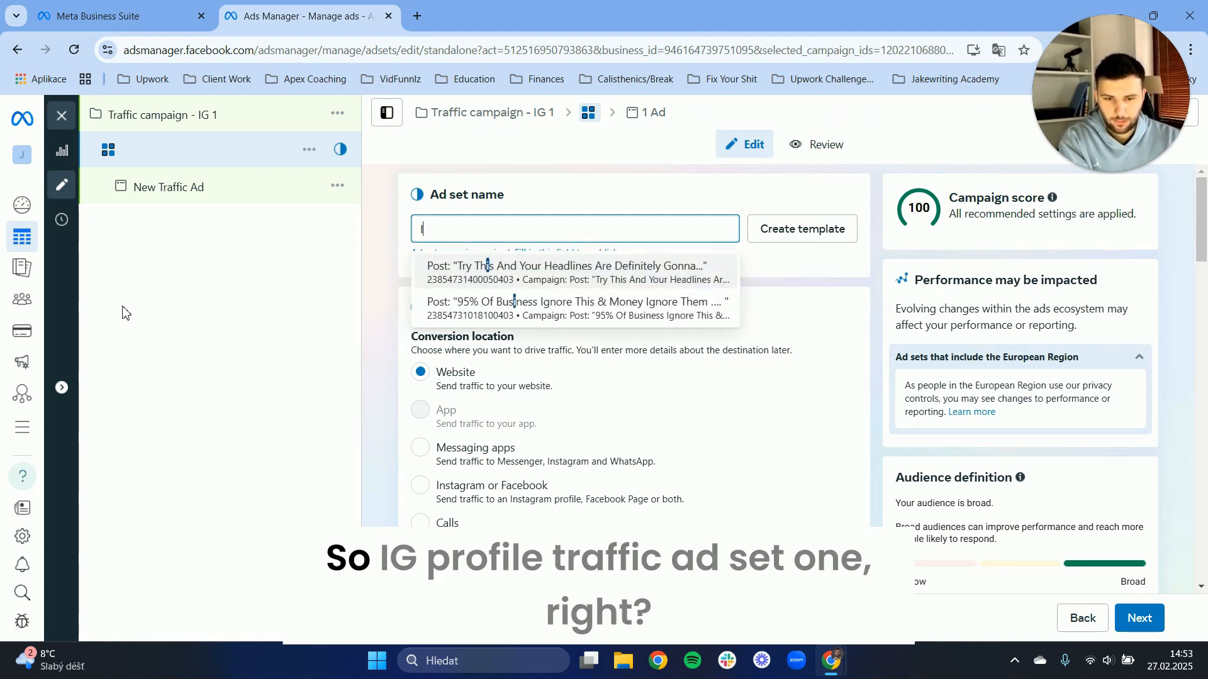
{"action": "type", "text": "g Profile"}
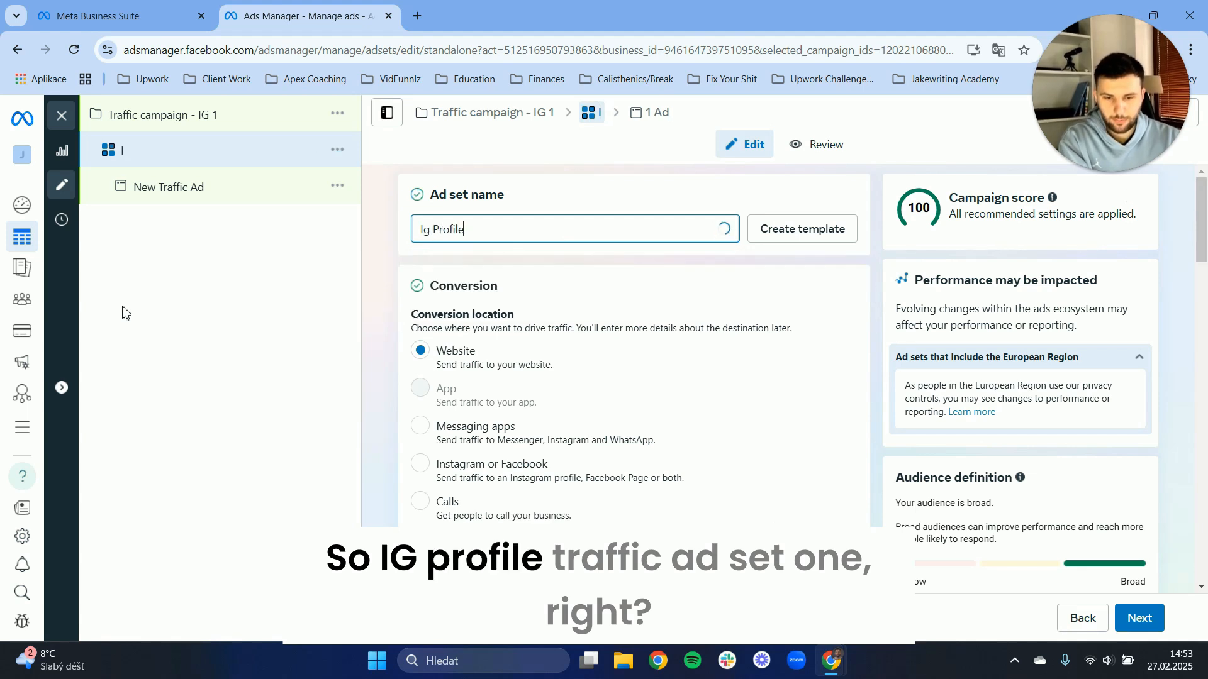
{"action": "type", "text": " Traffic - Ad Set 1"}
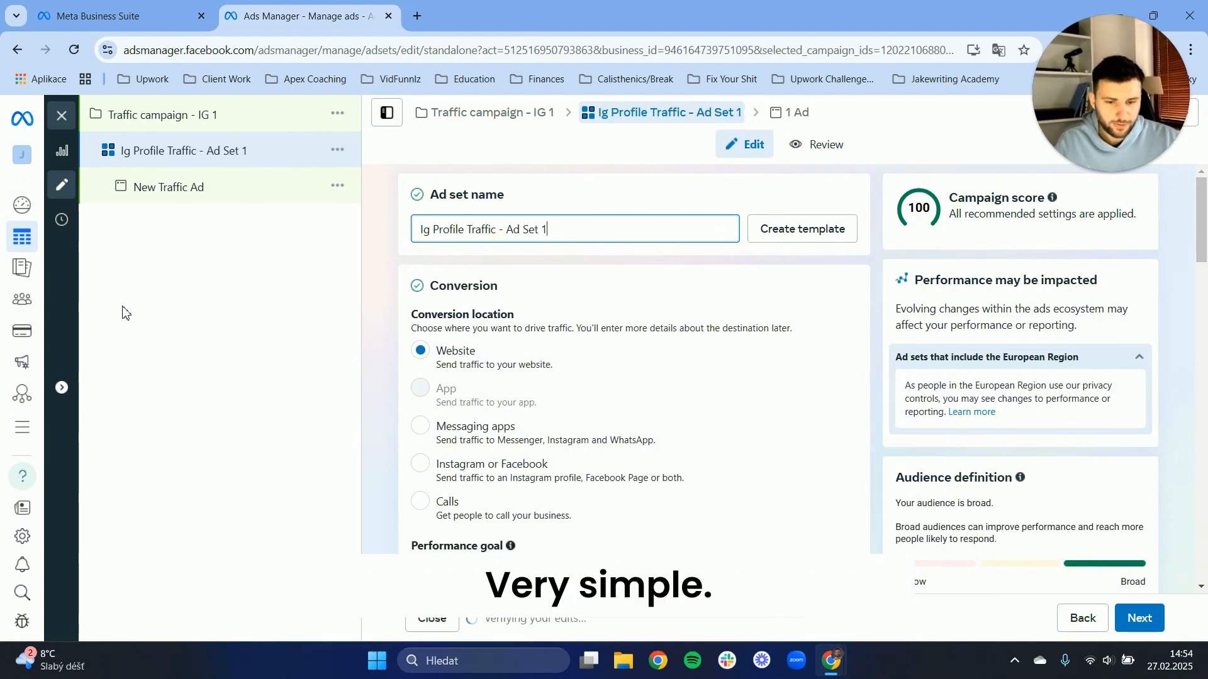
{"action": "left_click", "coordinate": [264, 284]}
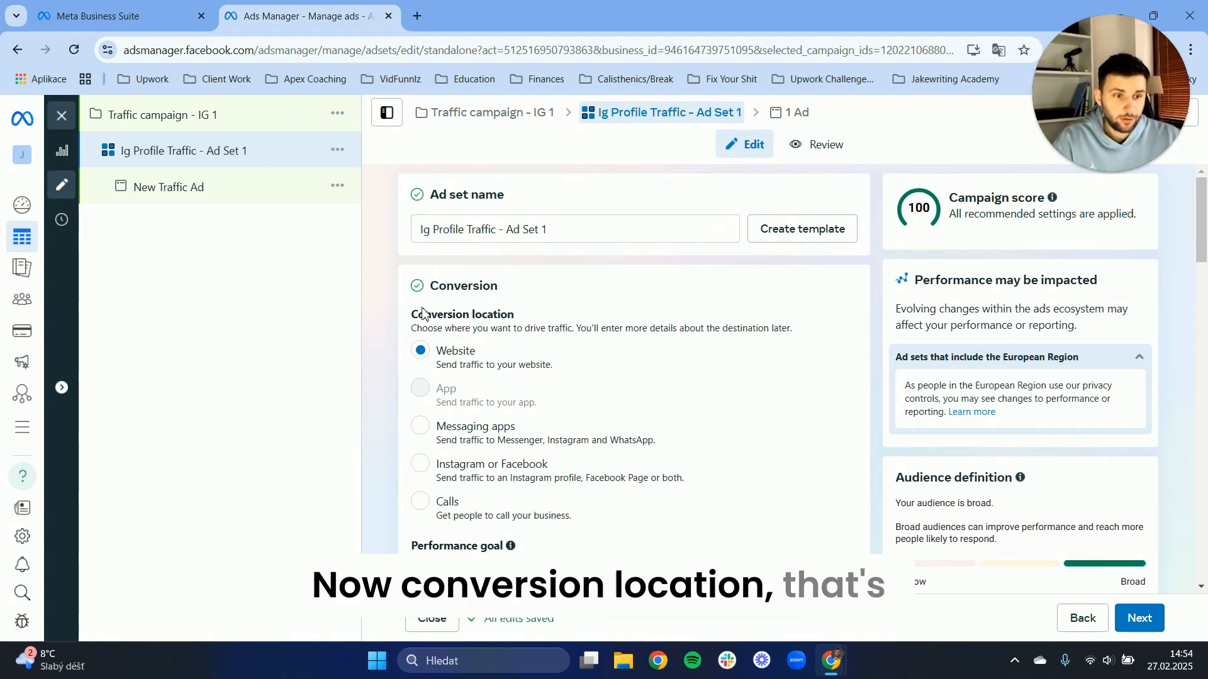
Set the ad set's conversion location to Instagram or Facebook and check the identity and destination settings.
{"action": "scroll", "coordinate": [465, 357], "scroll_direction": "down", "scroll_amount": 1}
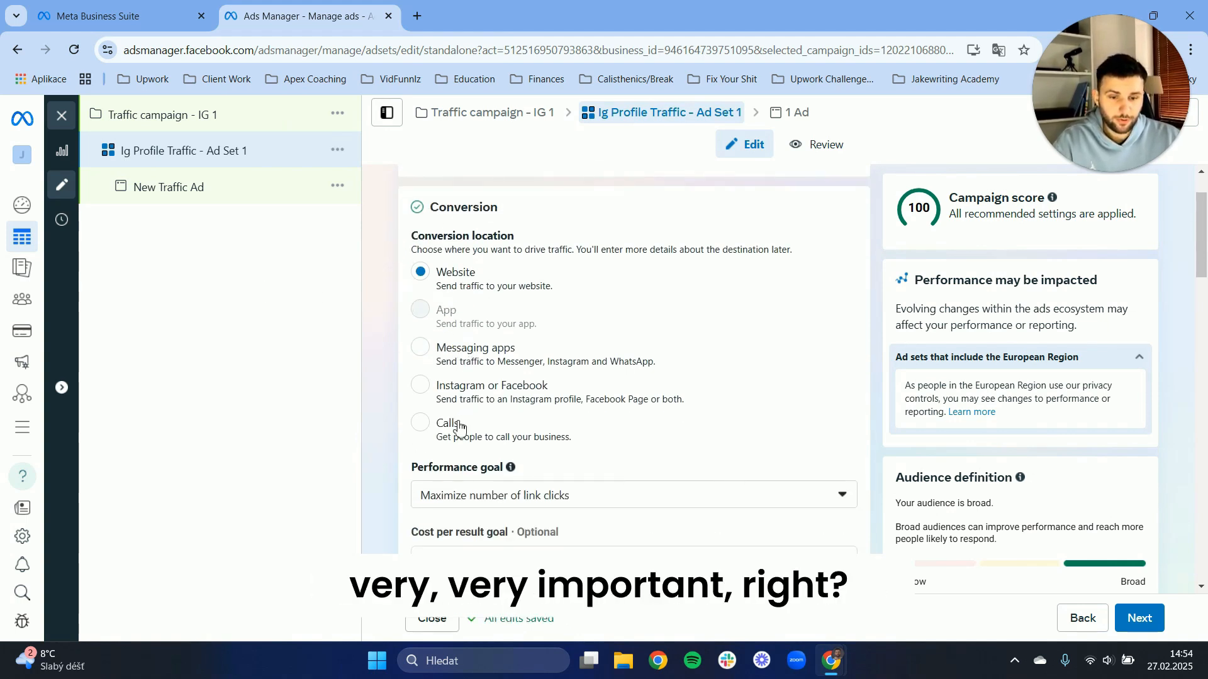
{"action": "left_click", "coordinate": [423, 395]}
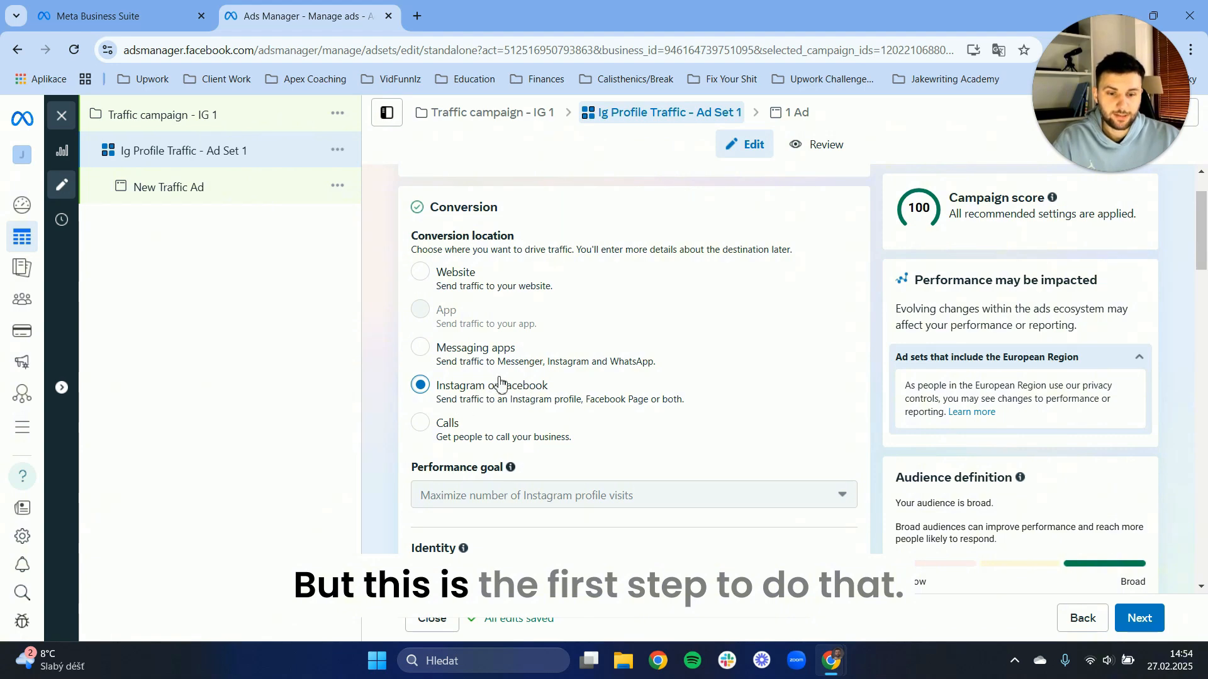
{"action": "scroll", "coordinate": [605, 365], "scroll_direction": "down", "scroll_amount": 5}
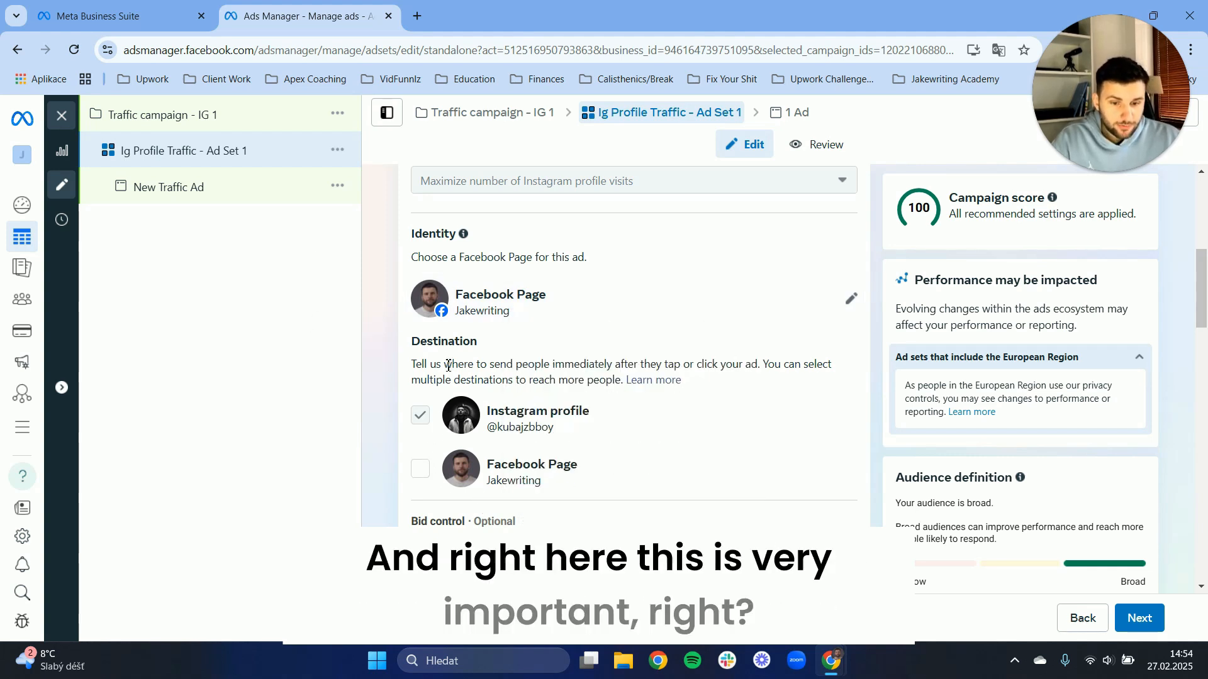
{"action": "left_click_drag", "start_coordinate": [412, 345], "coordinate": [493, 353]}
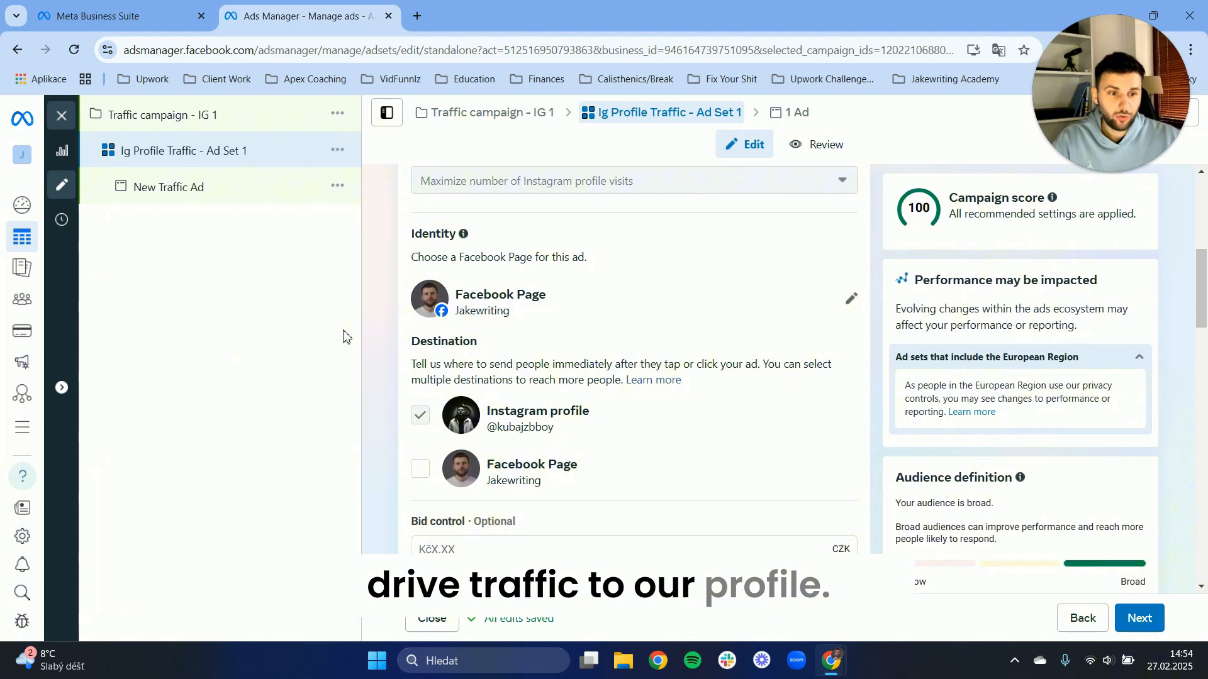
Schedule the ad set to start on Feb 27, 2025 and add an end date of March 6, 2025.
{"action": "scroll", "coordinate": [831, 246], "scroll_direction": "down", "scroll_amount": 5}
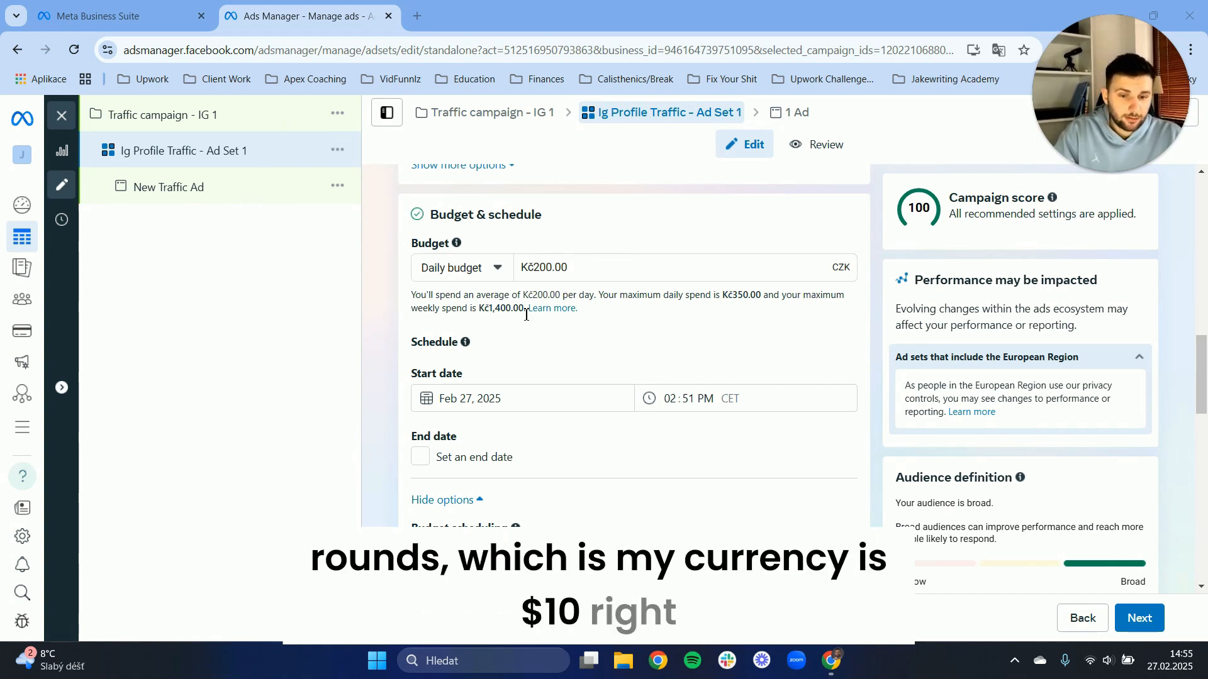
{"action": "scroll", "coordinate": [441, 229], "scroll_direction": "down", "scroll_amount": 3}
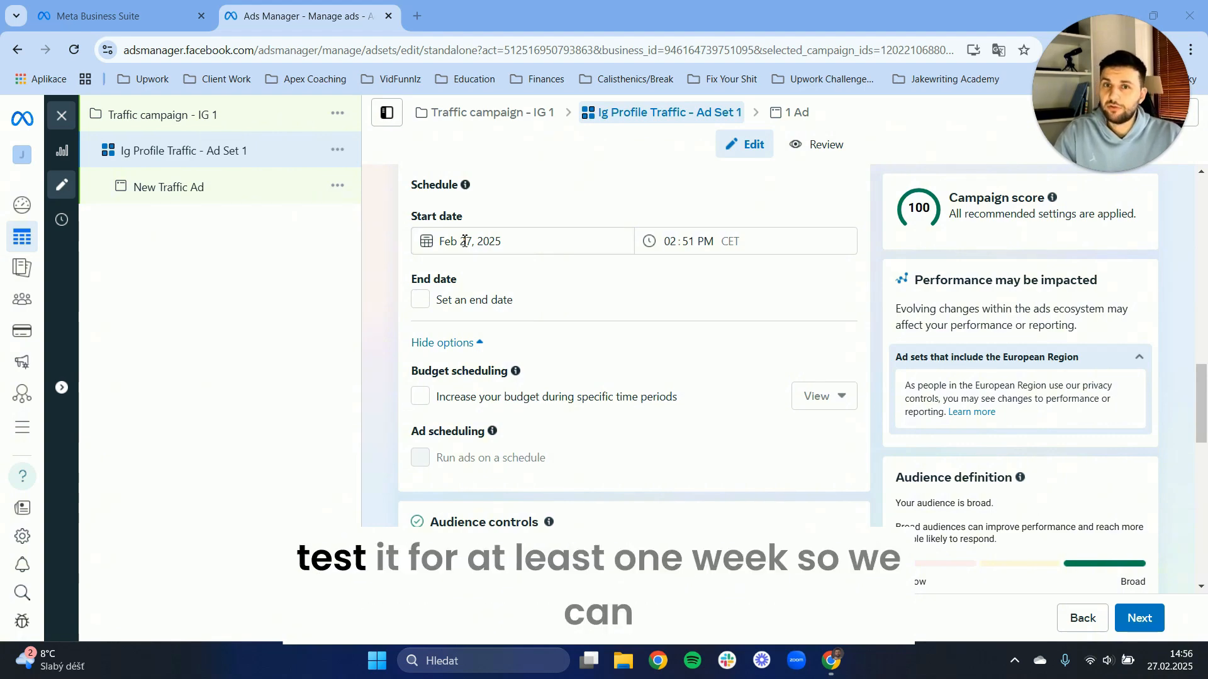
{"action": "left_click", "coordinate": [464, 241]}
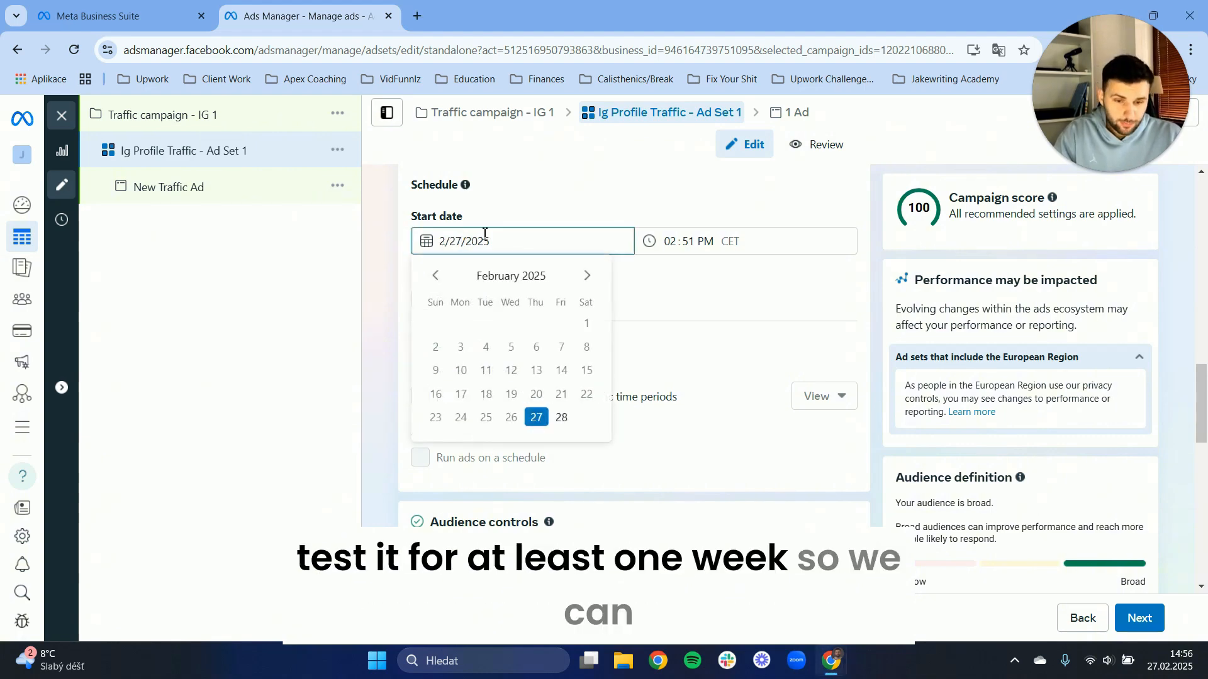
{"action": "left_click", "coordinate": [537, 417]}
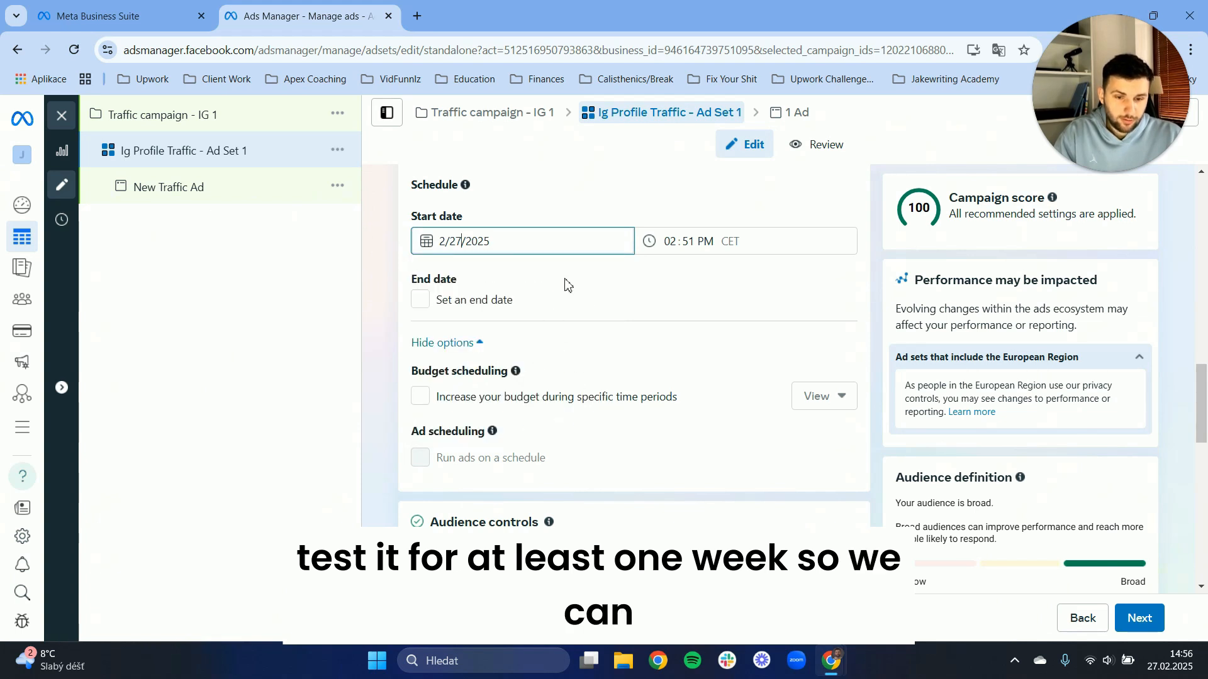
{"action": "left_click", "coordinate": [419, 300]}
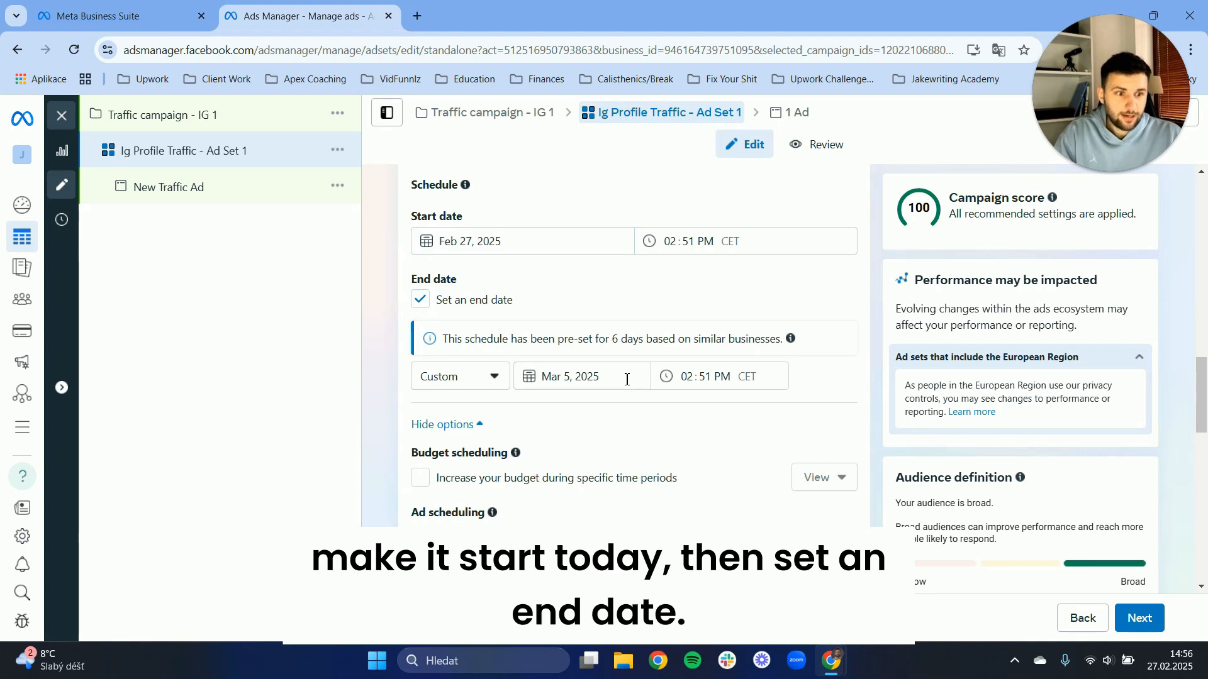
{"action": "left_click", "coordinate": [559, 384]}
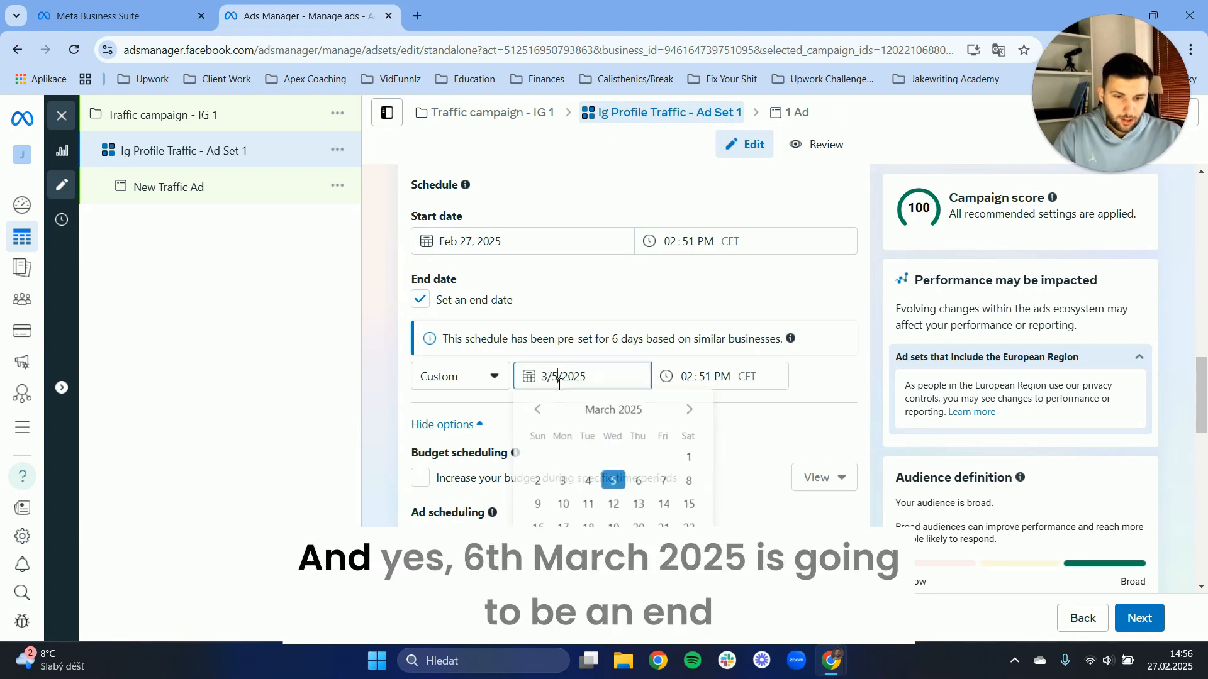
{"action": "left_click", "coordinate": [639, 488]}
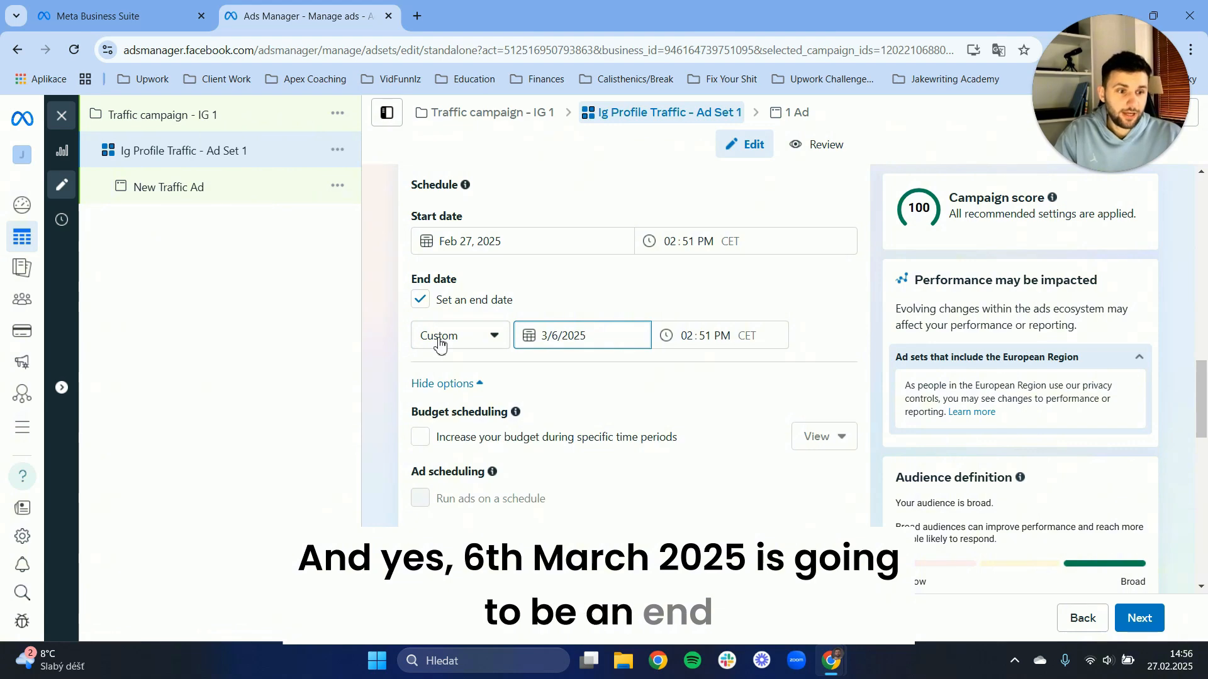
{"action": "scroll", "coordinate": [444, 340], "scroll_direction": "down", "scroll_amount": 2}
{"action": "scroll", "coordinate": [374, 349], "scroll_direction": "up", "scroll_amount": 2}
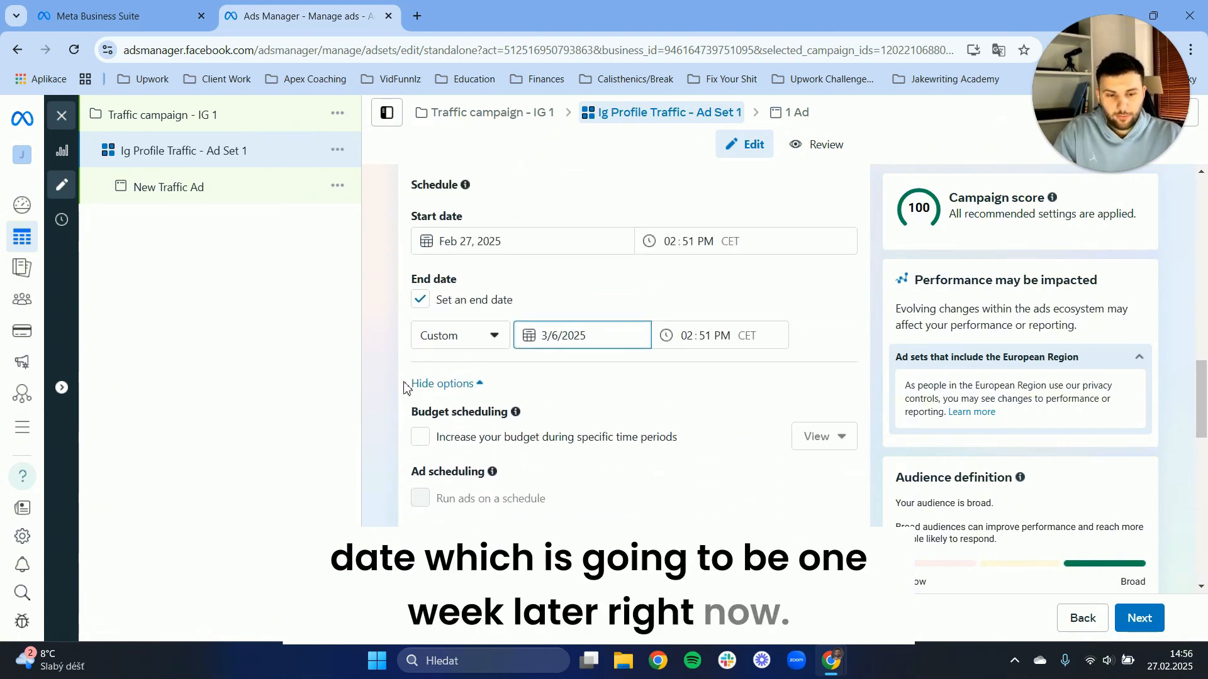
Look through the ad set's audience controls and Advantage+ audience settings, including locations, languages, age, gender and detailed targeting.
{"action": "scroll", "coordinate": [367, 382], "scroll_direction": "down", "scroll_amount": 2}
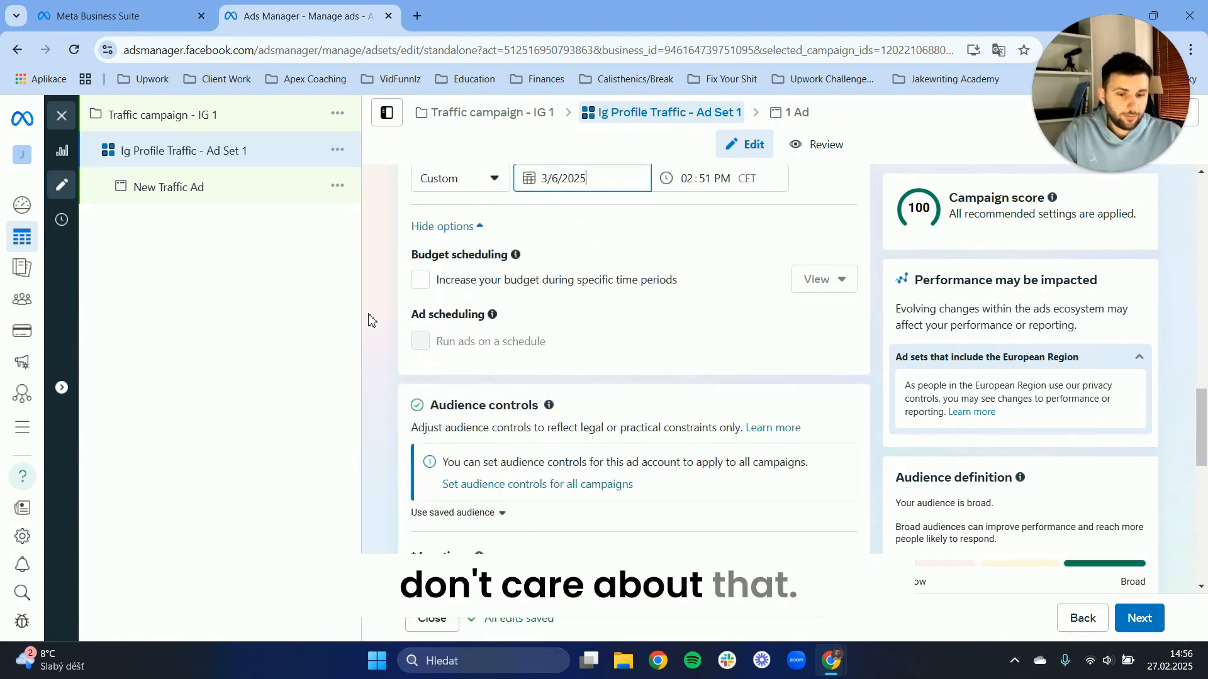
{"action": "scroll", "coordinate": [399, 296], "scroll_direction": "down", "scroll_amount": 3}
{"action": "scroll", "coordinate": [417, 281], "scroll_direction": "up", "scroll_amount": 1}
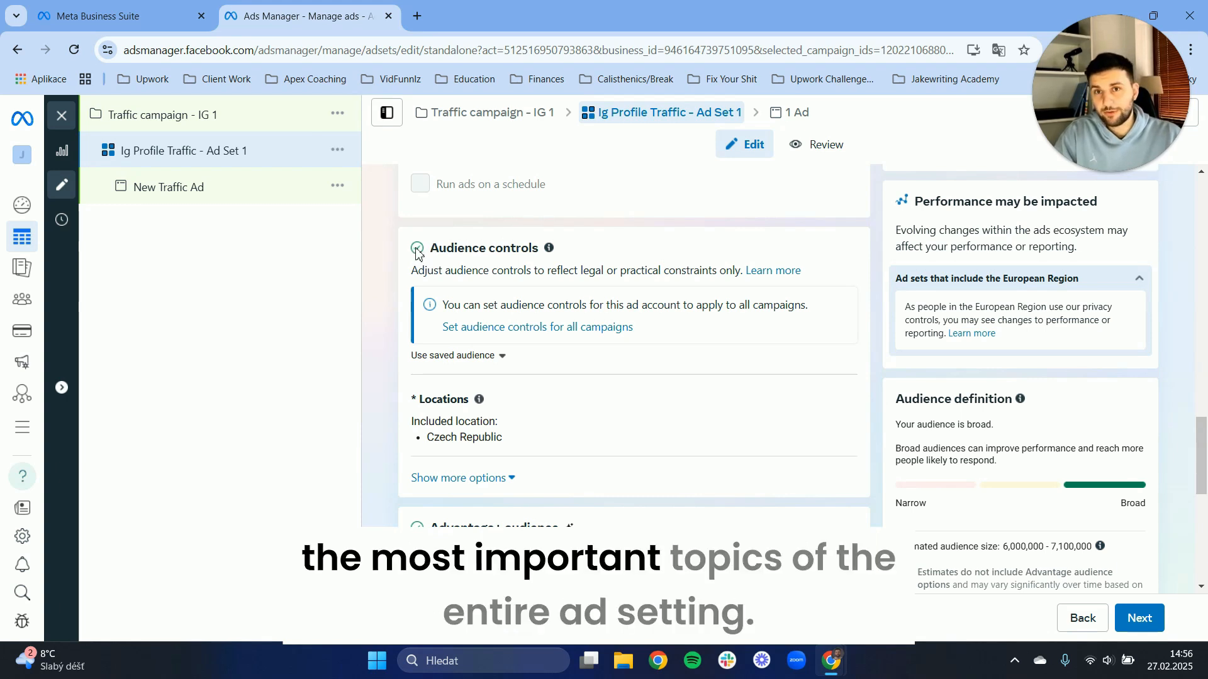
{"action": "mouse_move", "coordinate": [416, 252]}
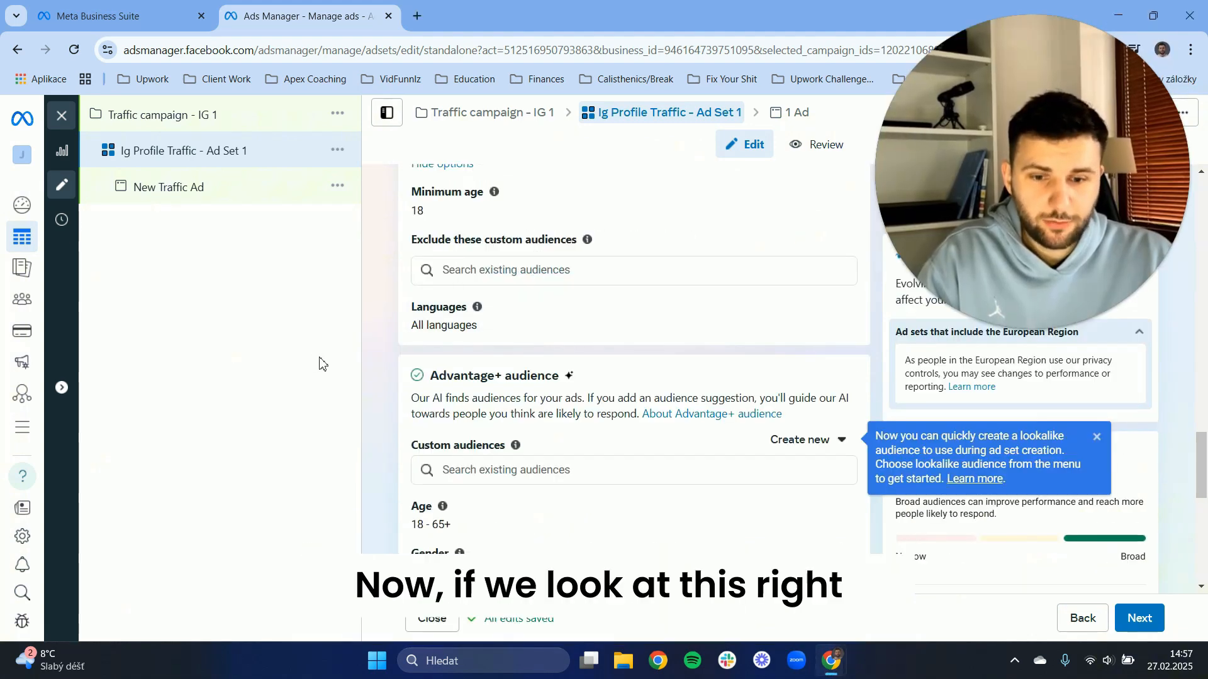
{"action": "scroll", "coordinate": [377, 277], "scroll_direction": "down", "scroll_amount": 3}
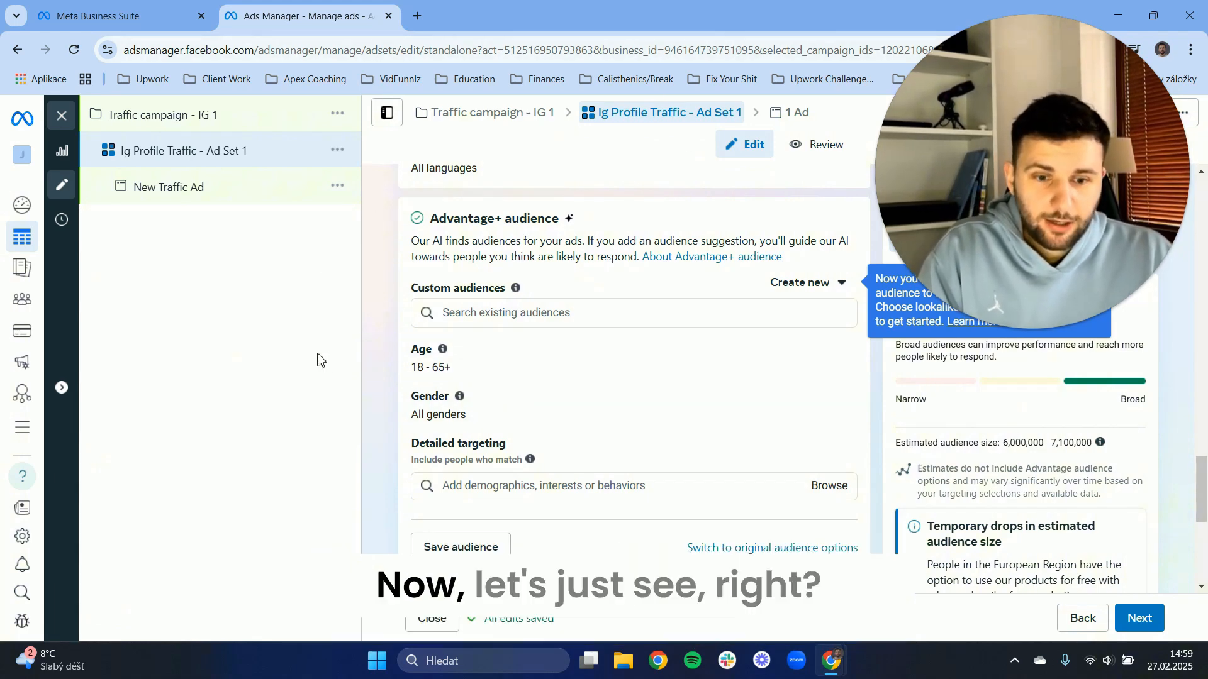
{"action": "scroll", "coordinate": [555, 318], "scroll_direction": "down", "scroll_amount": 1}
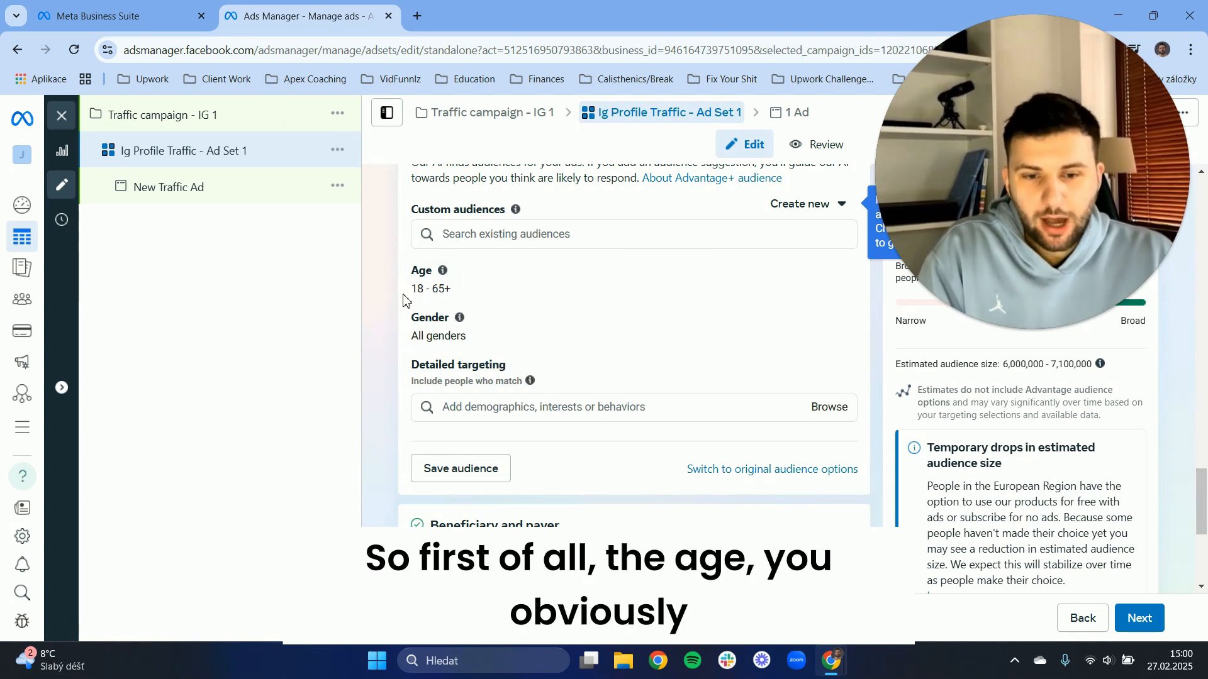
{"action": "left_click_drag", "start_coordinate": [412, 290], "coordinate": [451, 292]}
{"action": "left_click", "coordinate": [452, 293]}
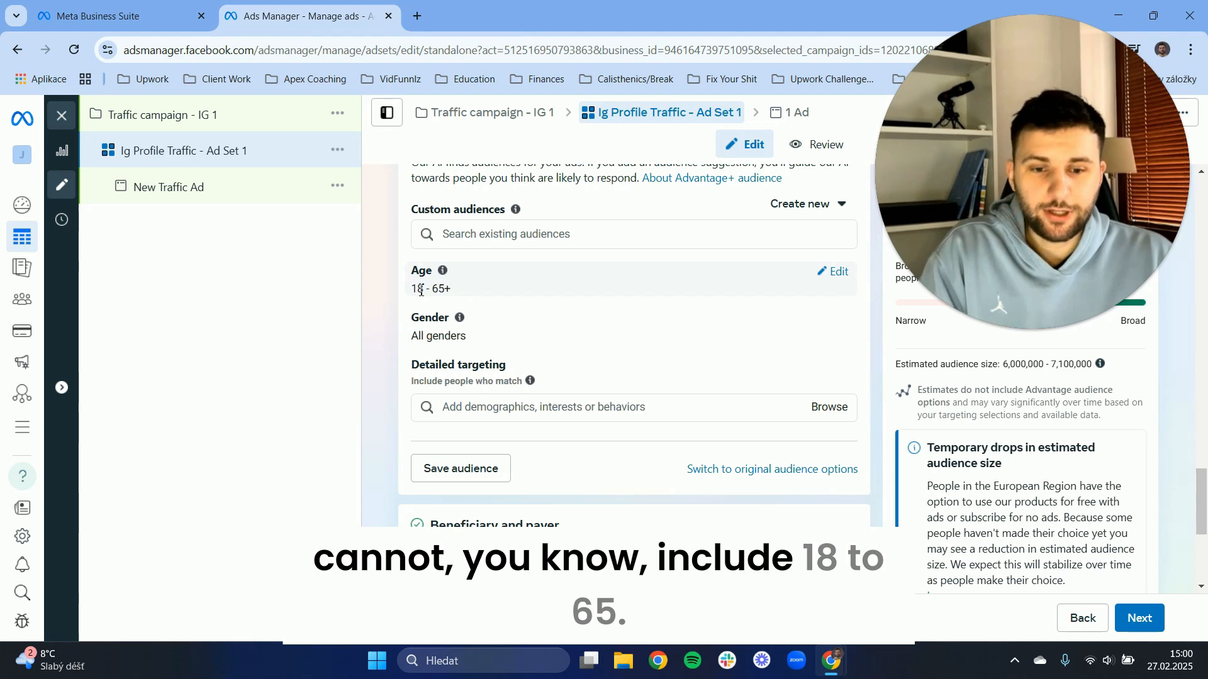
Set the audience's maximum age to 25.
{"action": "mouse_move", "coordinate": [769, 268]}
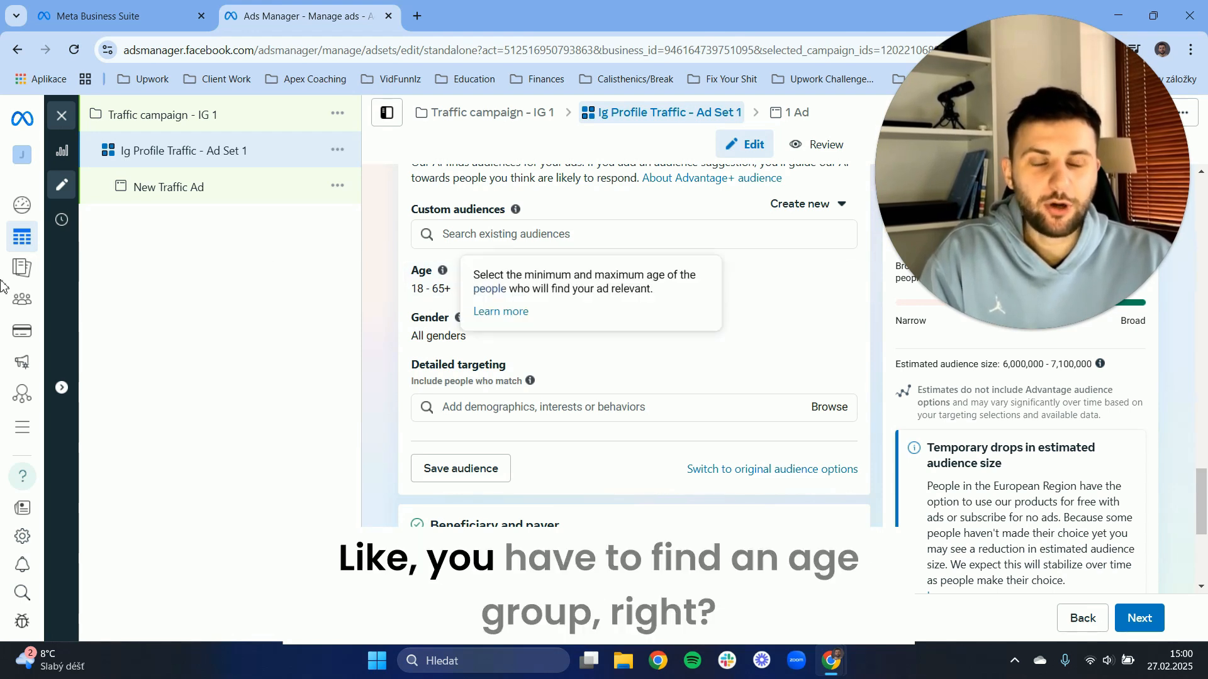
{"action": "left_click", "coordinate": [841, 275]}
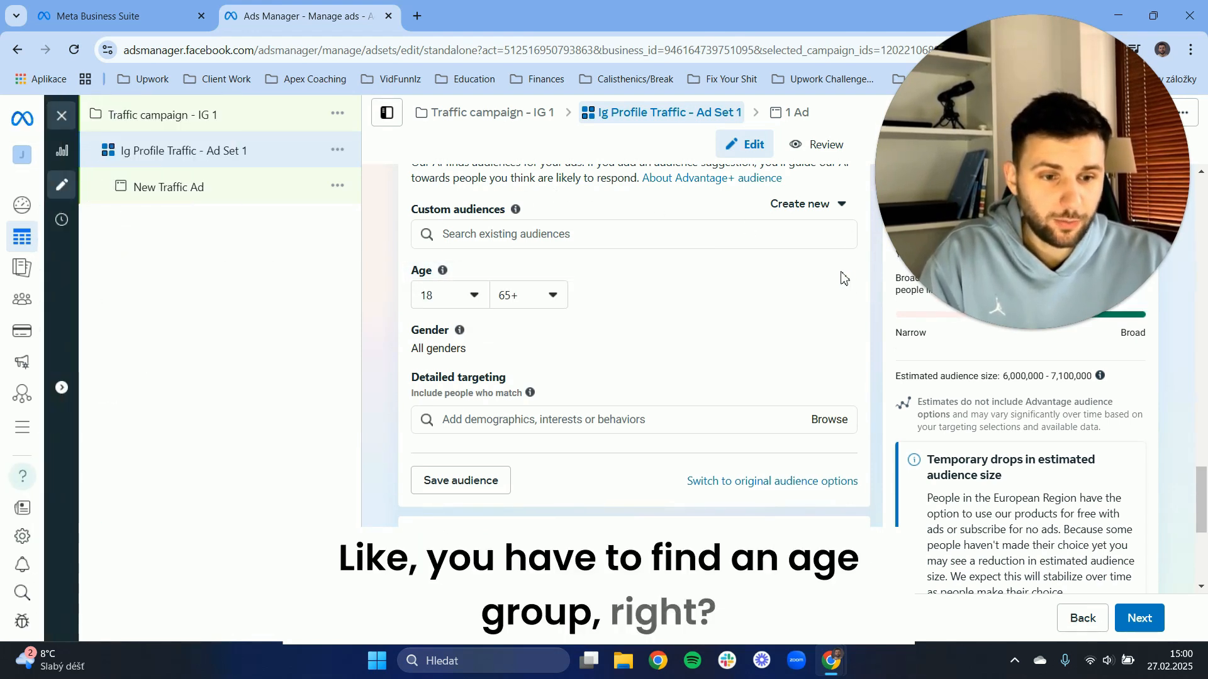
{"action": "left_click", "coordinate": [503, 296]}
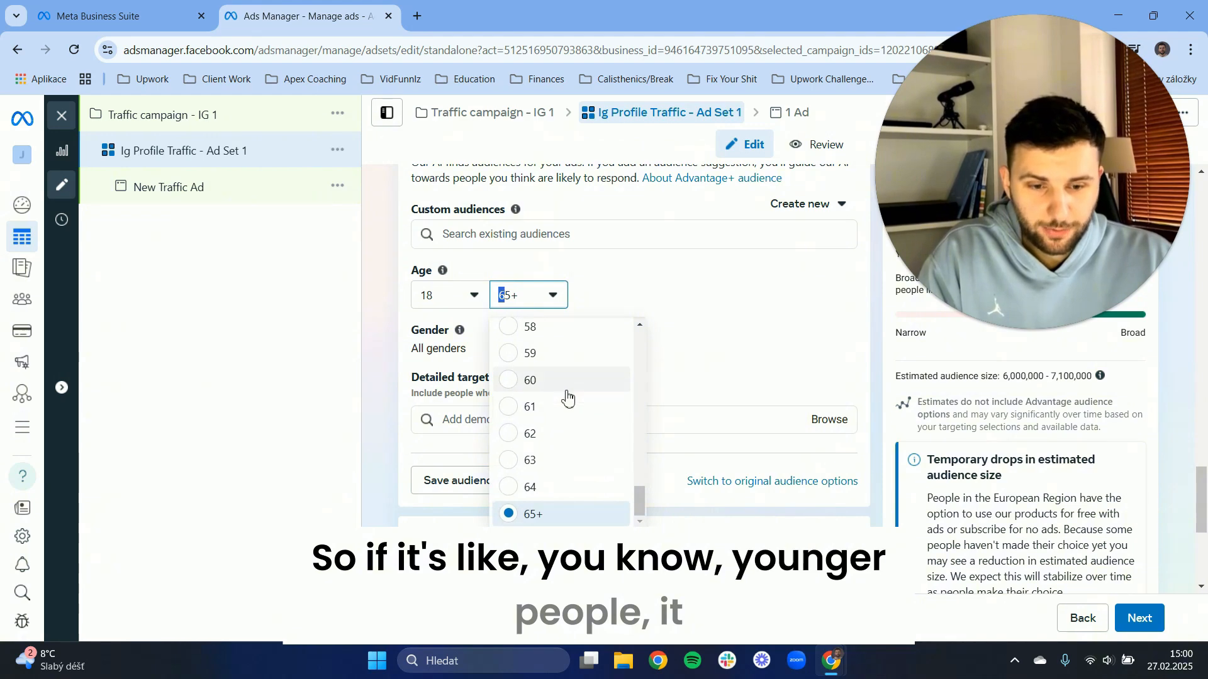
{"action": "scroll", "coordinate": [570, 403], "scroll_direction": "up", "scroll_amount": 15}
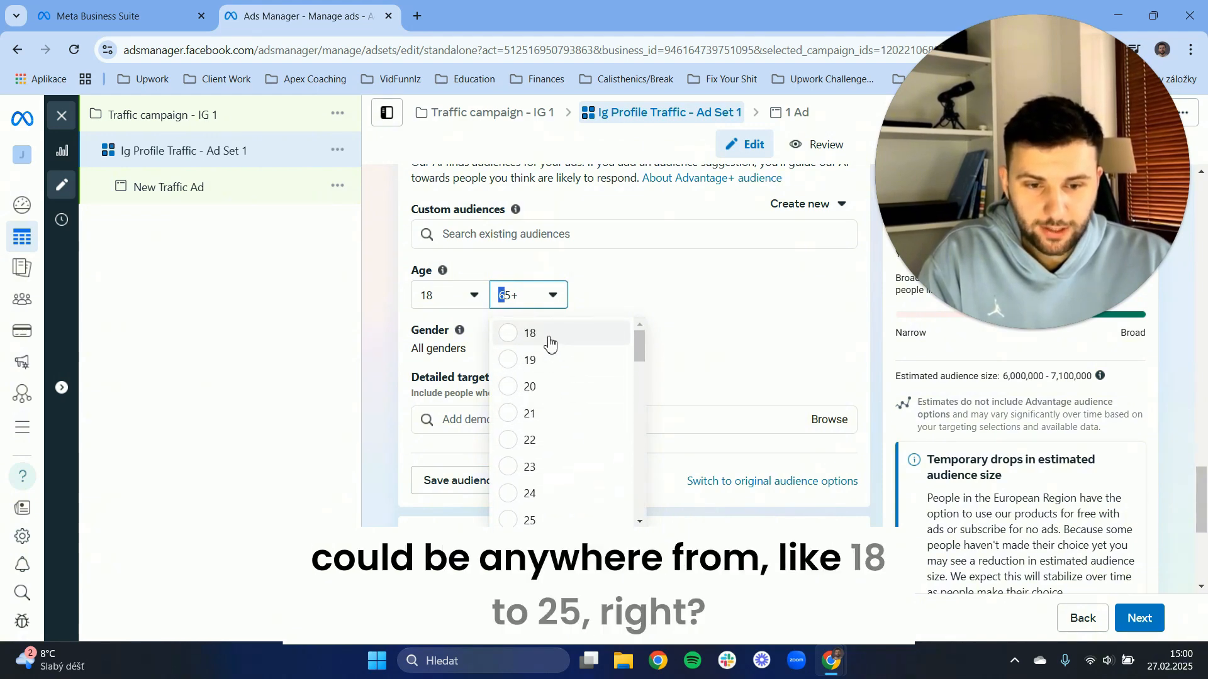
{"action": "left_click", "coordinate": [537, 520]}
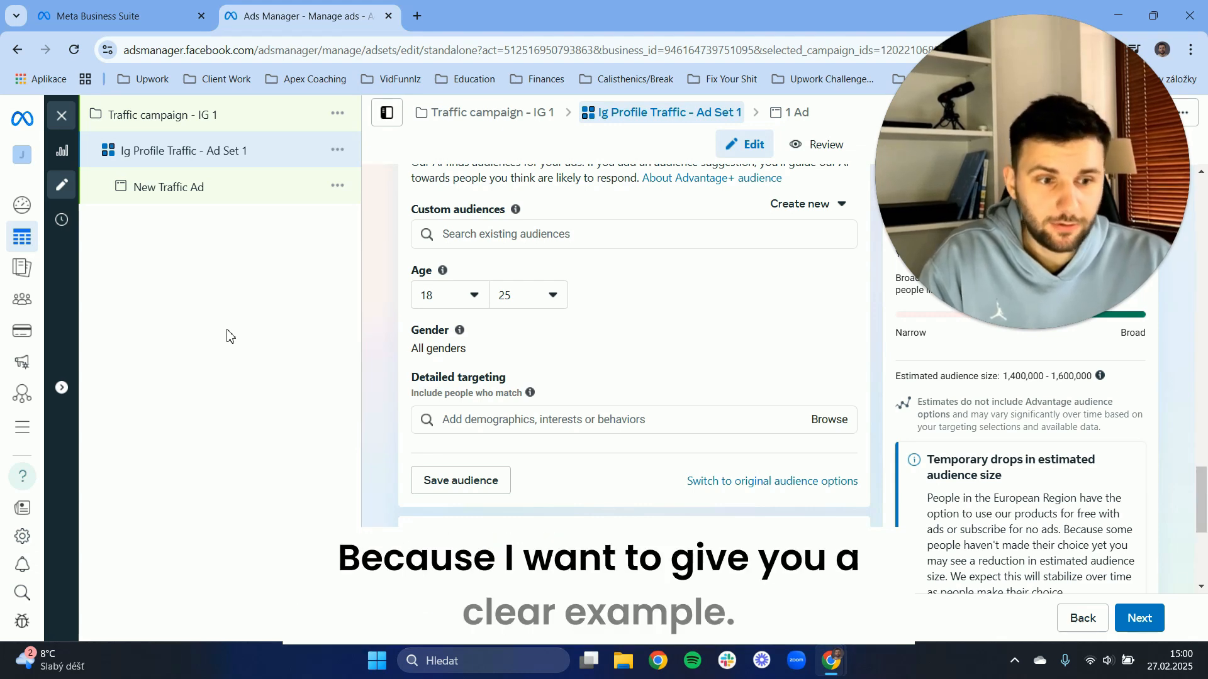
Limit the audience's gender to Men and set its maximum age to 50.
{"action": "mouse_move", "coordinate": [811, 333]}
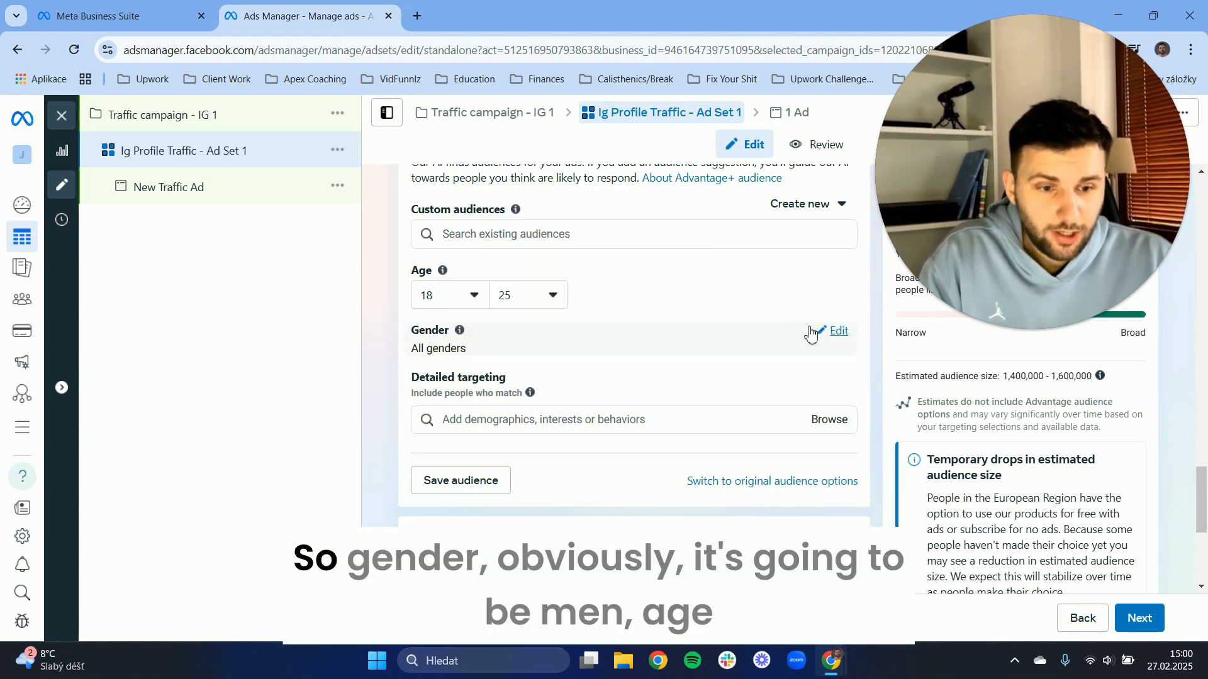
{"action": "left_click", "coordinate": [849, 339]}
{"action": "left_click", "coordinate": [483, 354]}
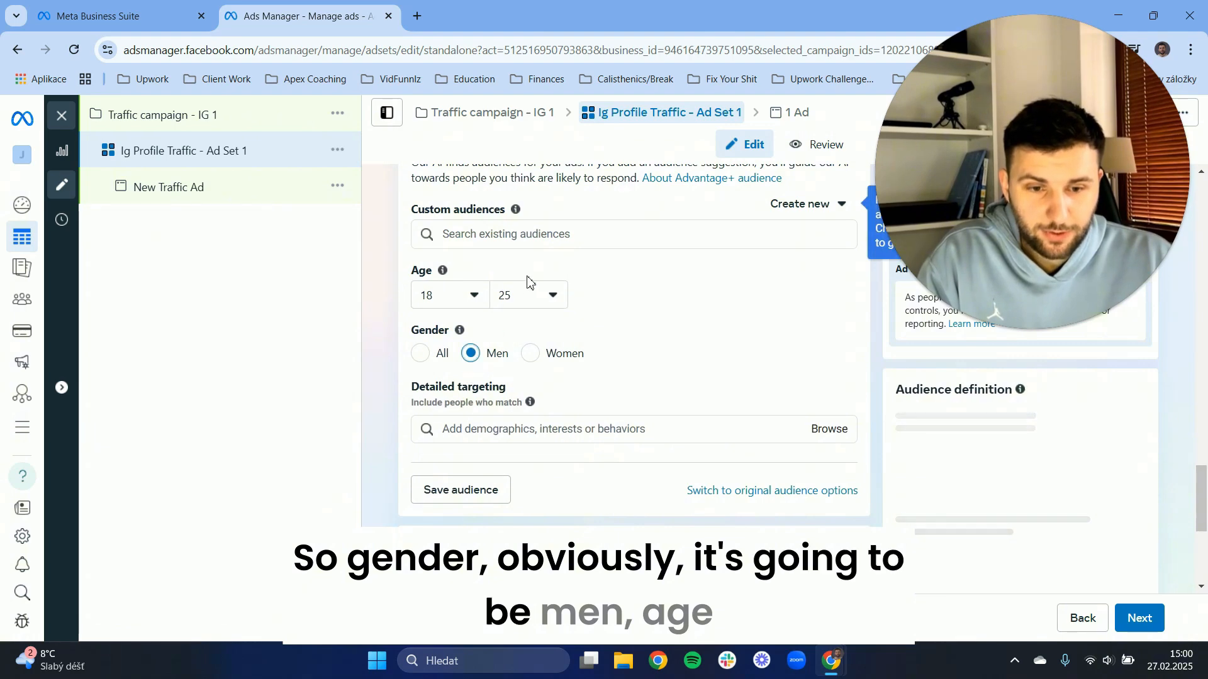
{"action": "left_click", "coordinate": [533, 296]}
{"action": "scroll", "coordinate": [560, 390], "scroll_direction": "down", "scroll_amount": 5}
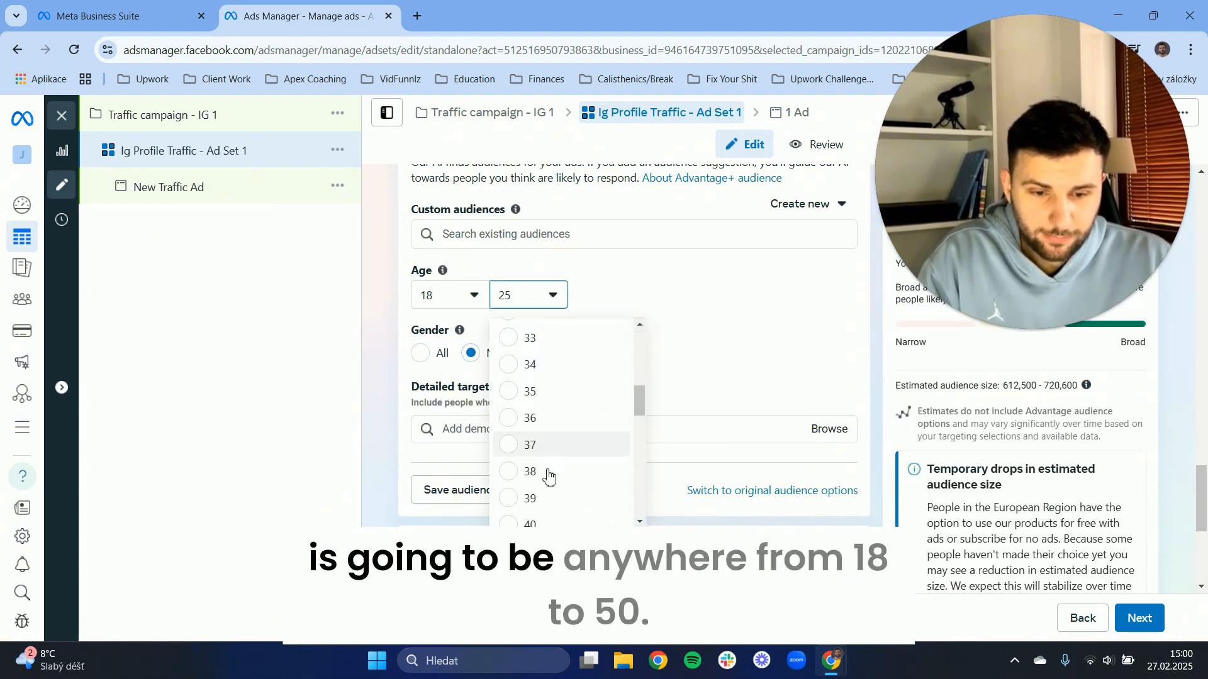
{"action": "left_click_drag", "start_coordinate": [640, 400], "coordinate": [637, 458]}
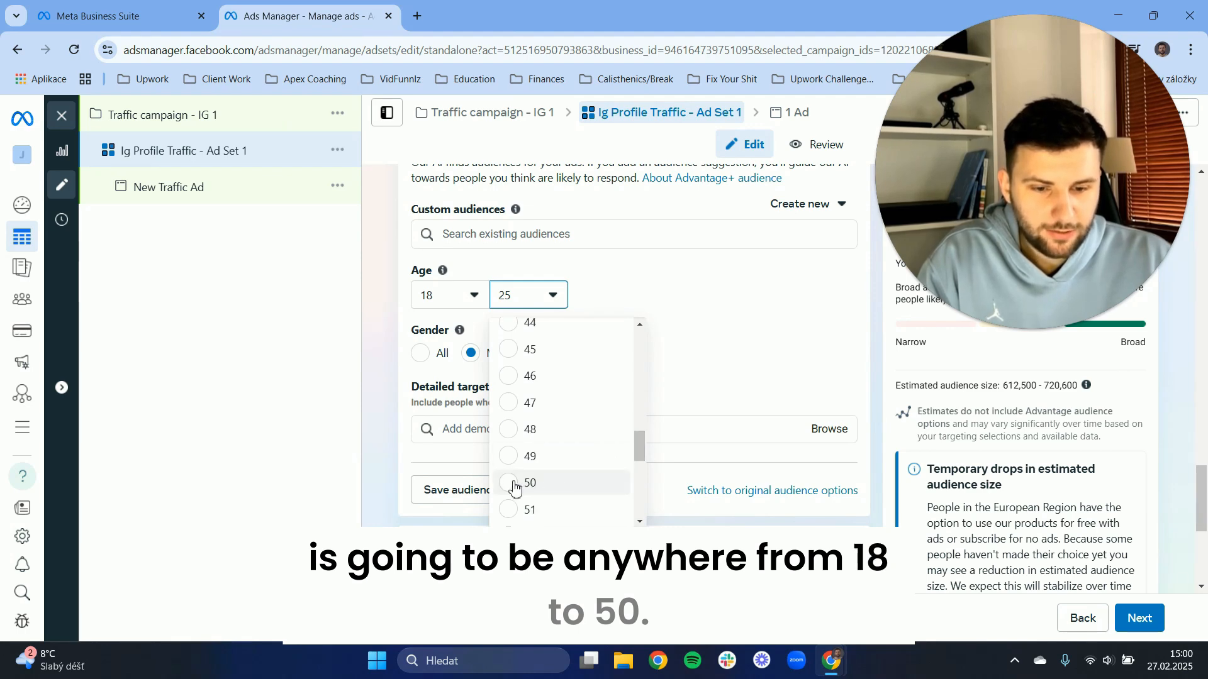
{"action": "left_click", "coordinate": [515, 485]}
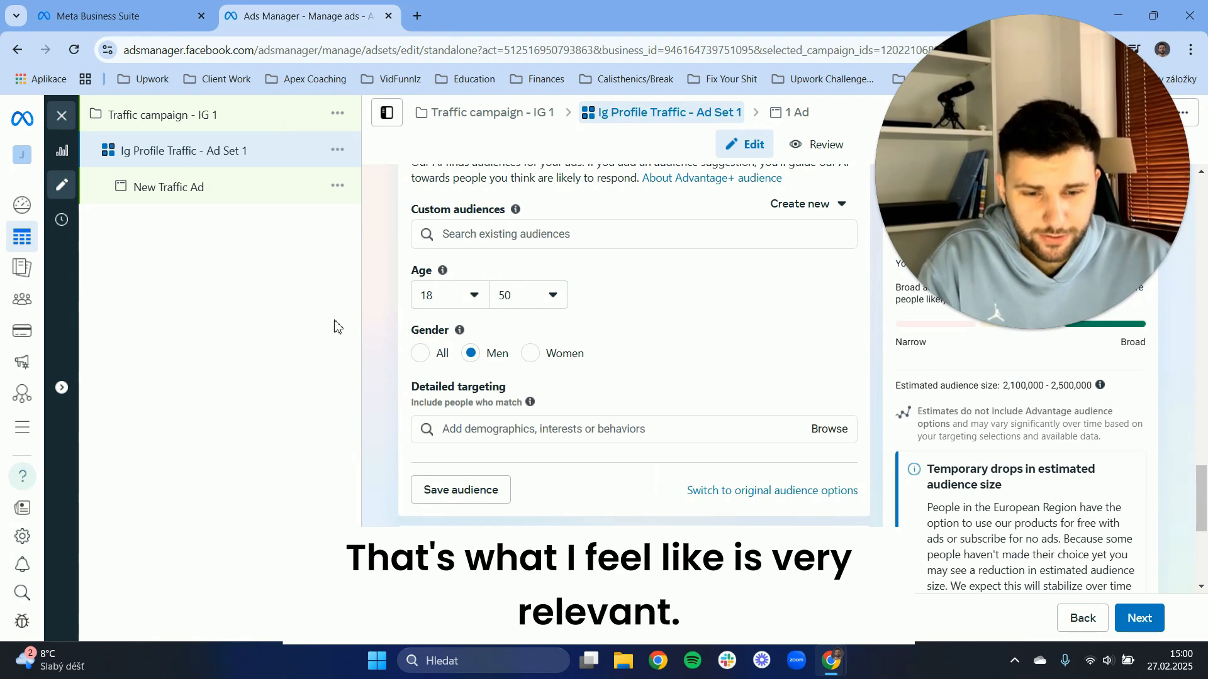
Browse the detailed targeting options, expand the Education demographics and check the Fields of study option.
{"action": "left_click_drag", "start_coordinate": [402, 390], "coordinate": [545, 405]}
{"action": "left_click", "coordinate": [309, 406]}
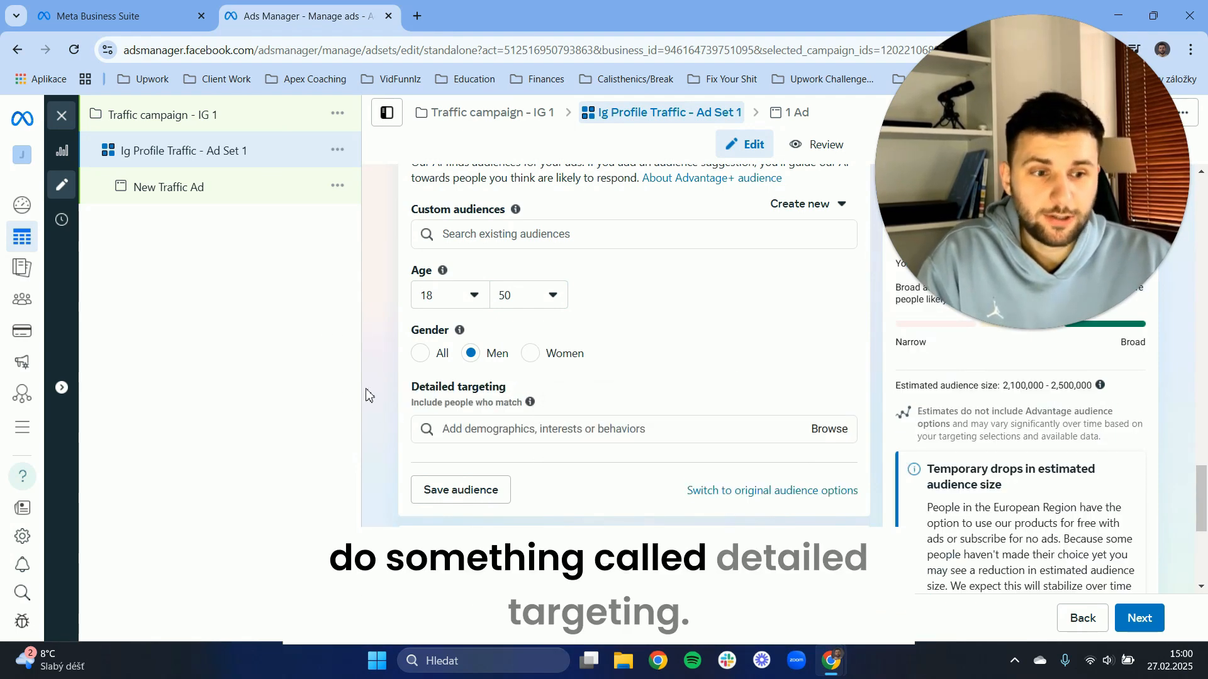
{"action": "scroll", "coordinate": [371, 380], "scroll_direction": "down", "scroll_amount": 1}
{"action": "scroll", "coordinate": [377, 343], "scroll_direction": "down", "scroll_amount": 1}
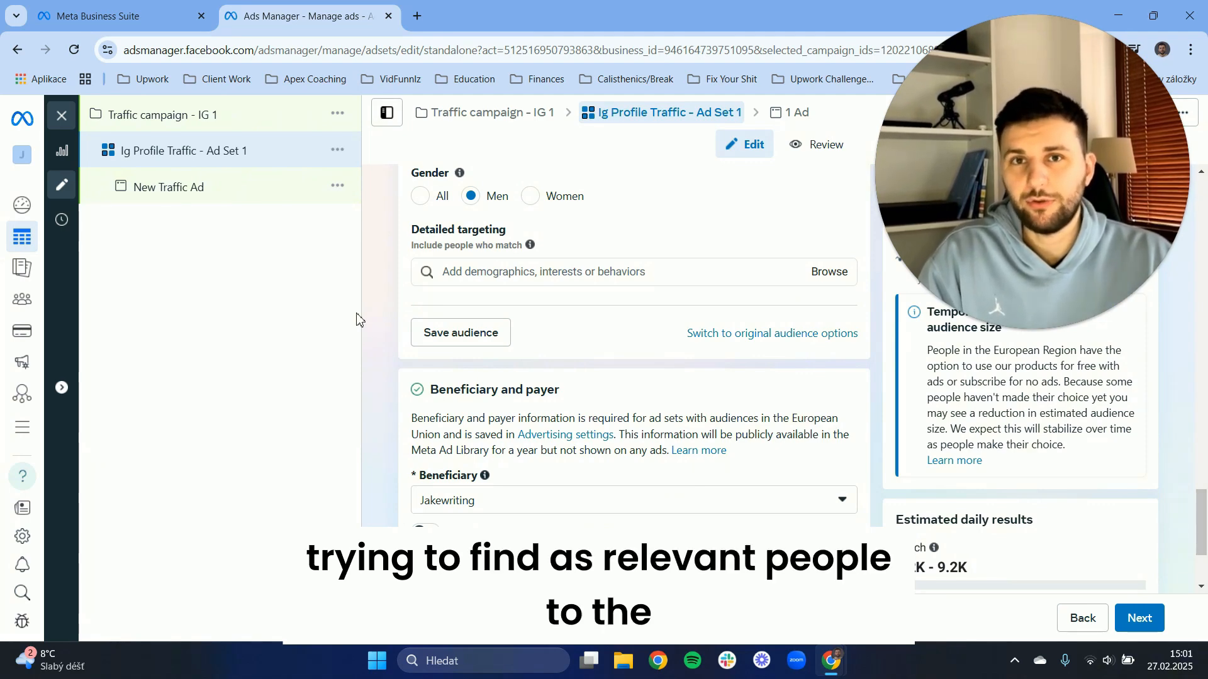
{"action": "left_click", "coordinate": [476, 278]}
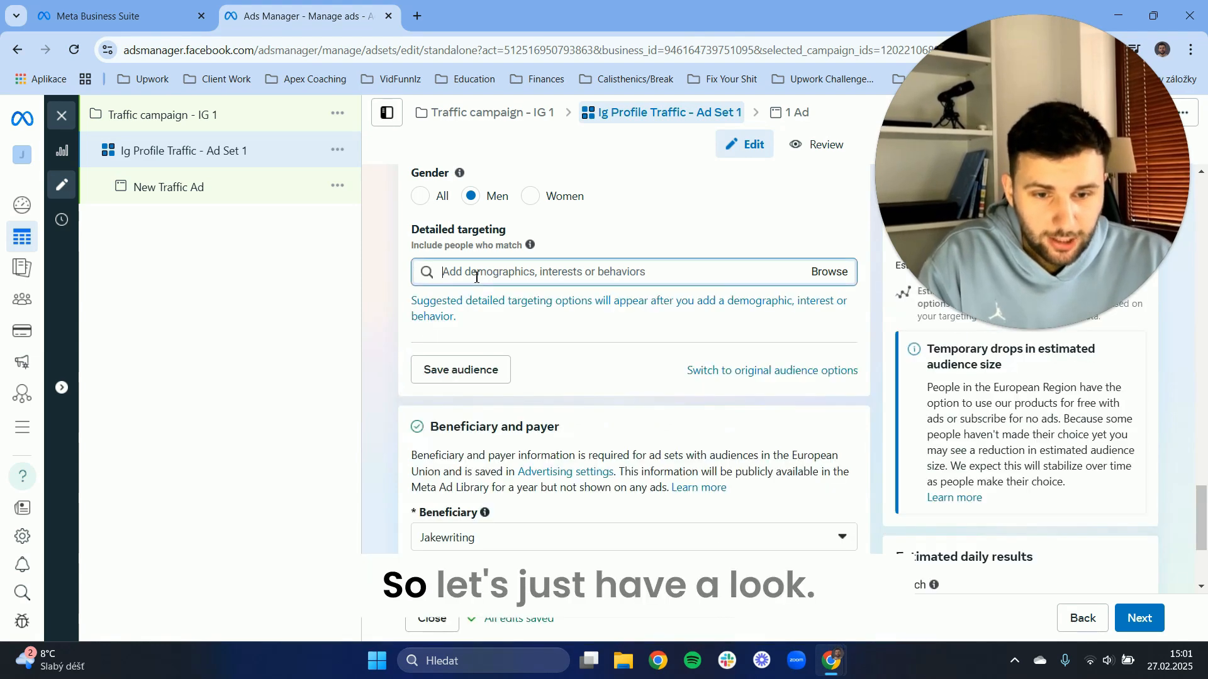
{"action": "left_click", "coordinate": [829, 281]}
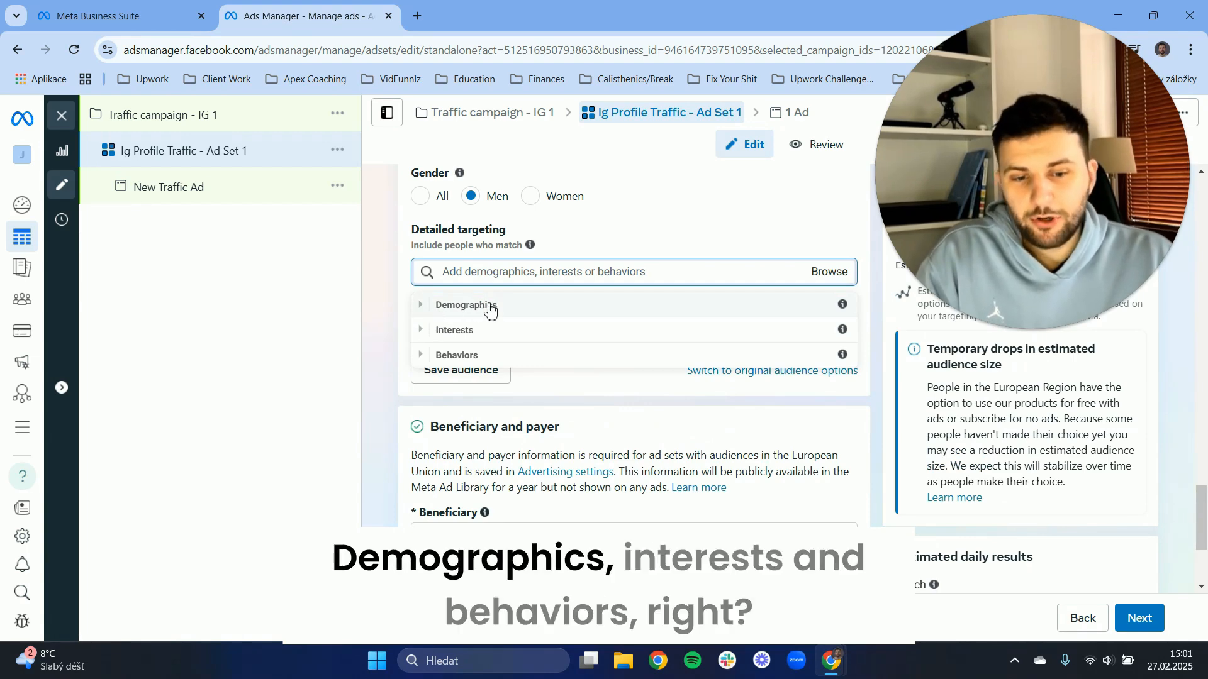
{"action": "left_click", "coordinate": [427, 308]}
{"action": "left_click", "coordinate": [447, 334]}
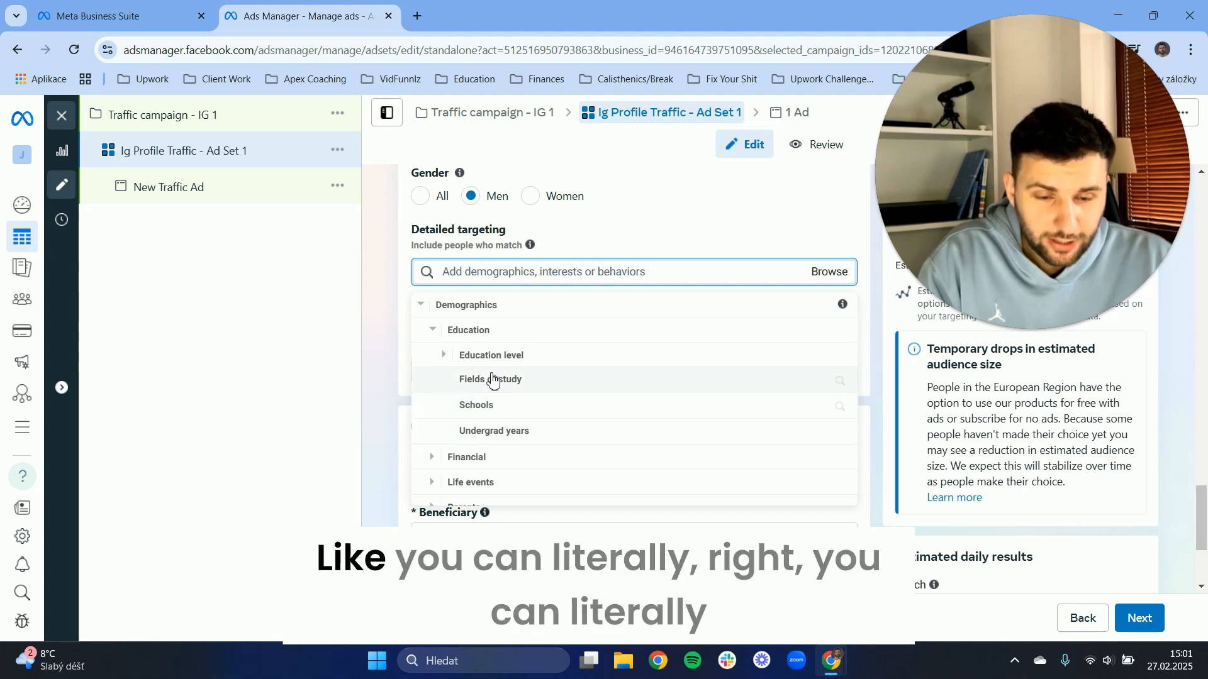
{"action": "left_click", "coordinate": [497, 380]}
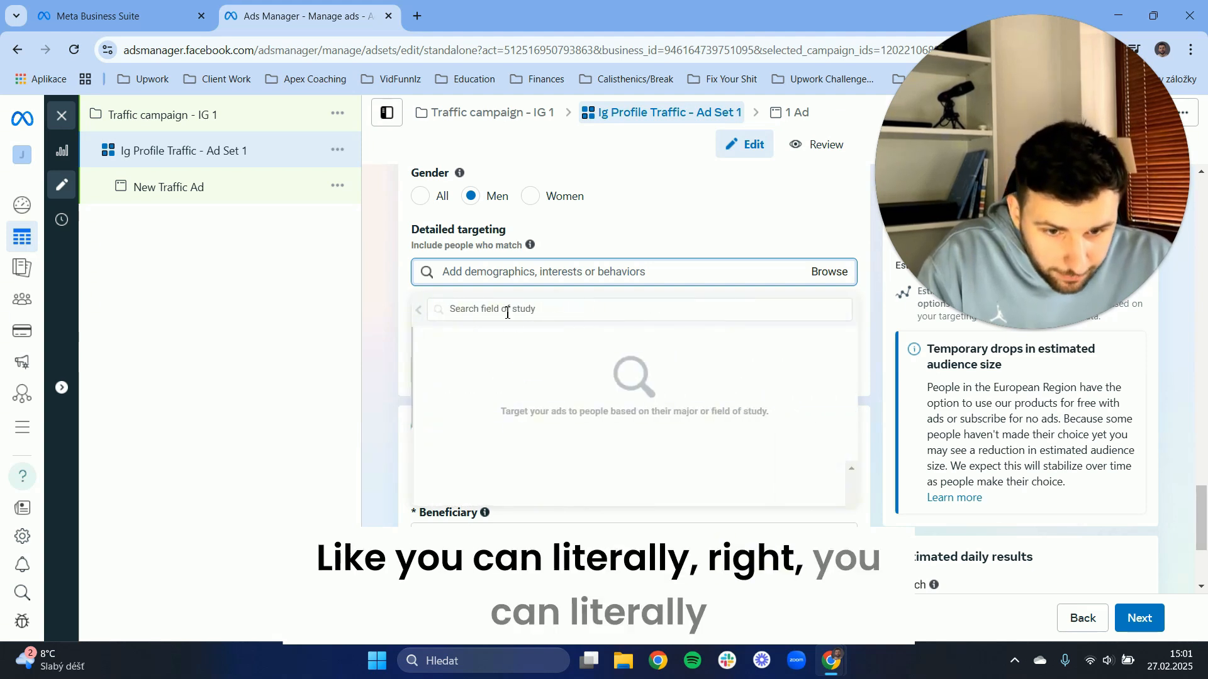
{"action": "left_click", "coordinate": [422, 312]}
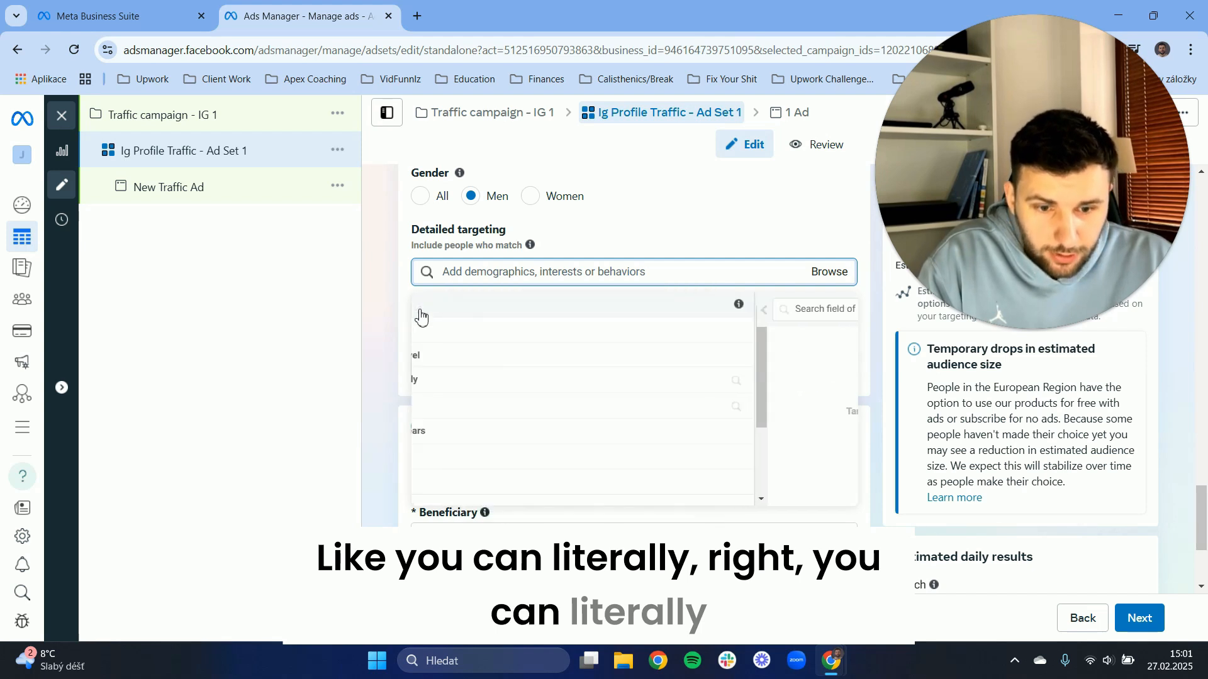
Add the education levels "In high school" and "Unspecified" to the ad set's detailed targeting.
{"action": "left_click", "coordinate": [499, 368]}
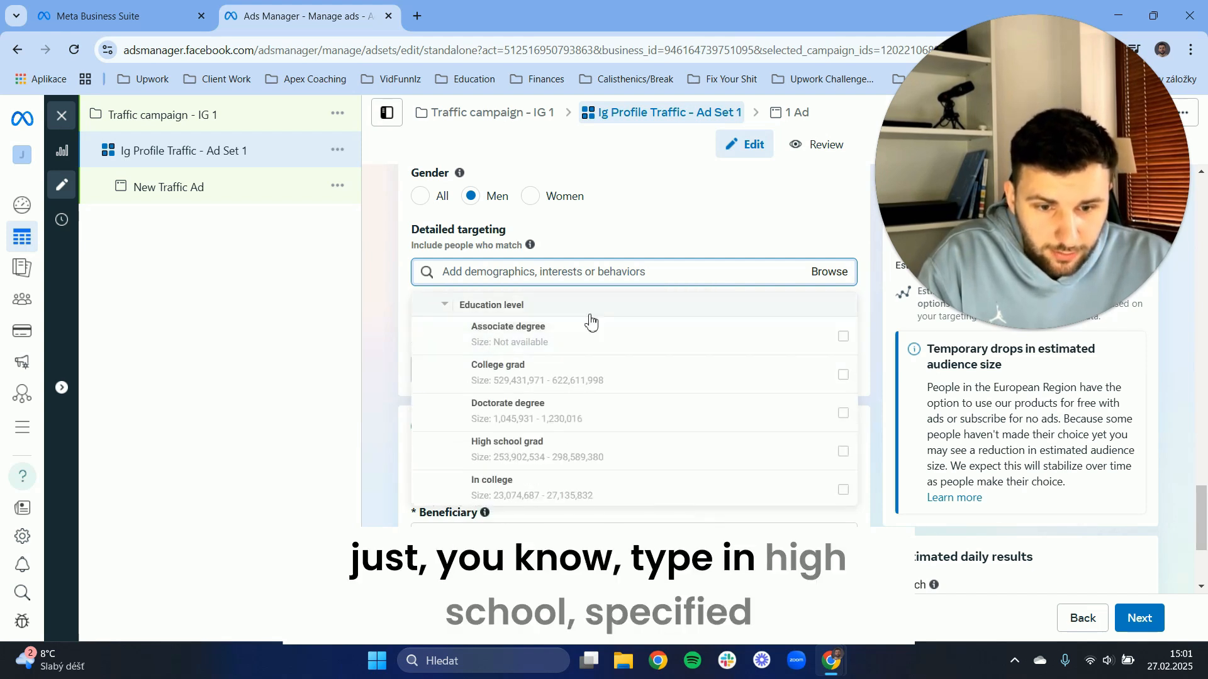
{"action": "scroll", "coordinate": [566, 356], "scroll_direction": "down", "scroll_amount": 5}
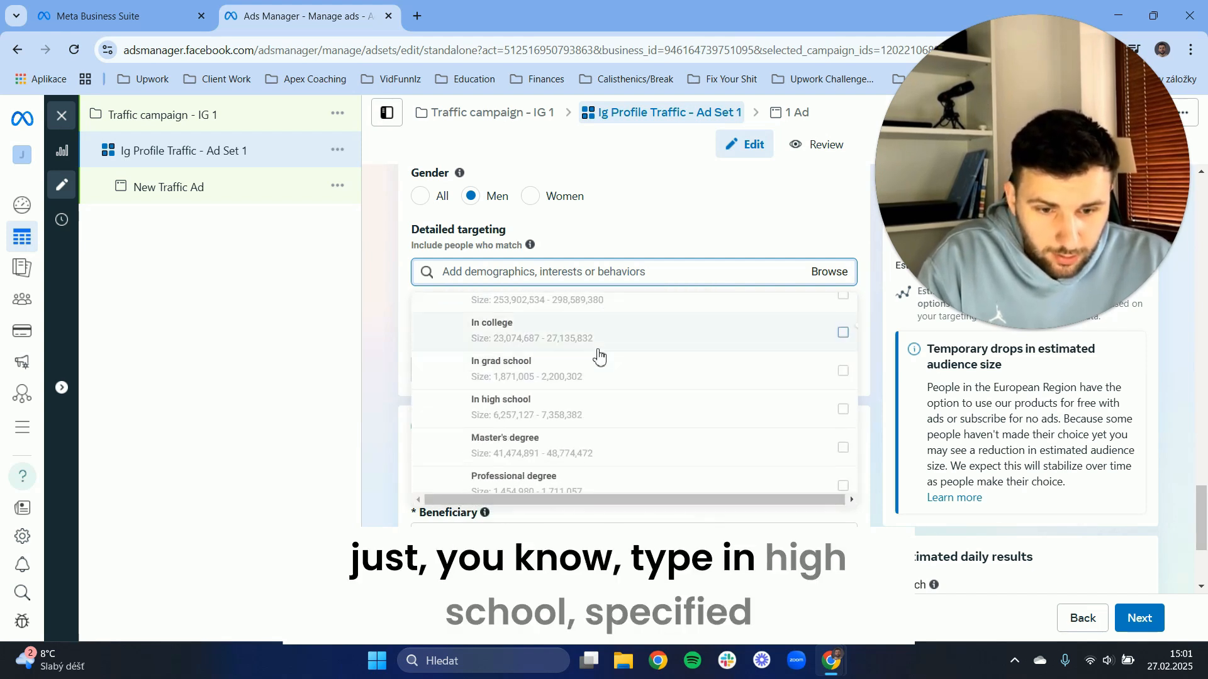
{"action": "scroll", "coordinate": [571, 340], "scroll_direction": "down", "scroll_amount": 2}
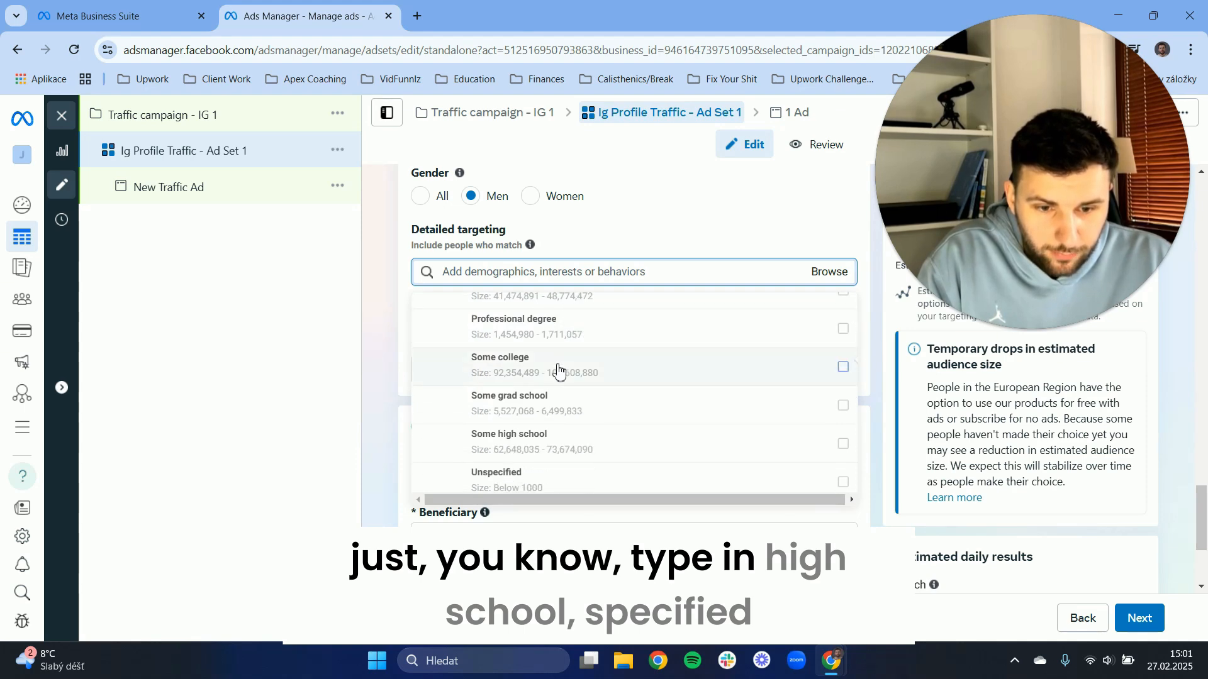
{"action": "scroll", "coordinate": [558, 369], "scroll_direction": "up", "scroll_amount": 2}
{"action": "left_click", "coordinate": [522, 340]}
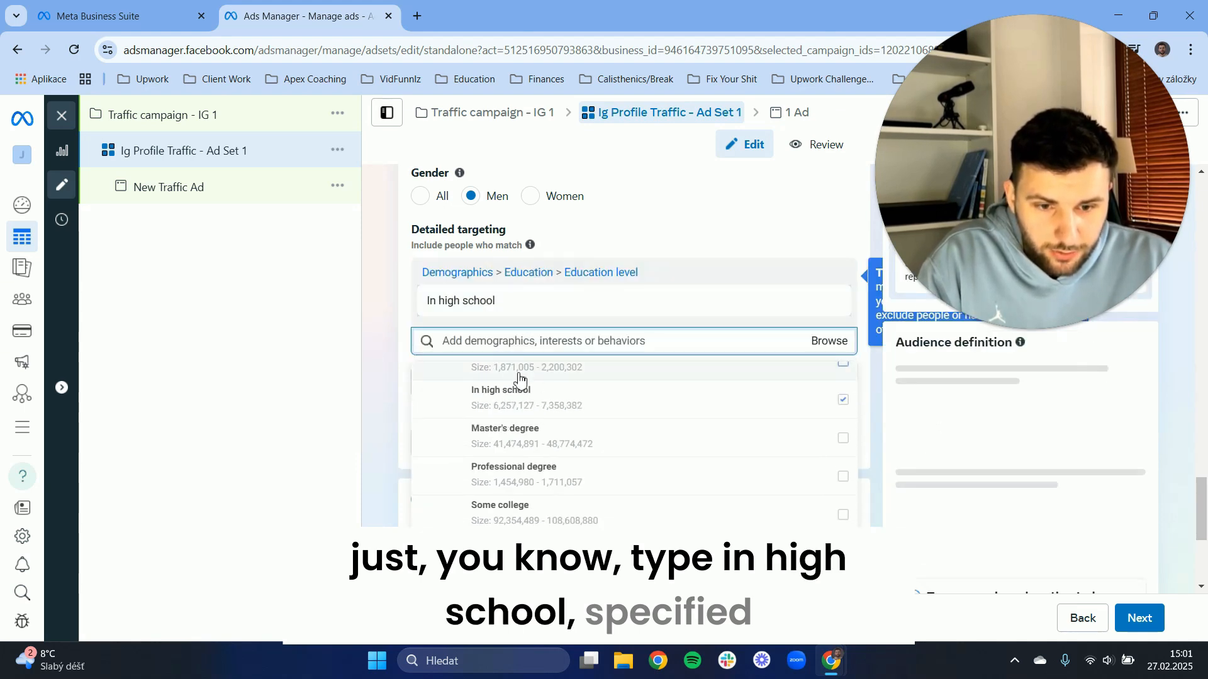
{"action": "scroll", "coordinate": [572, 459], "scroll_direction": "down", "scroll_amount": 2}
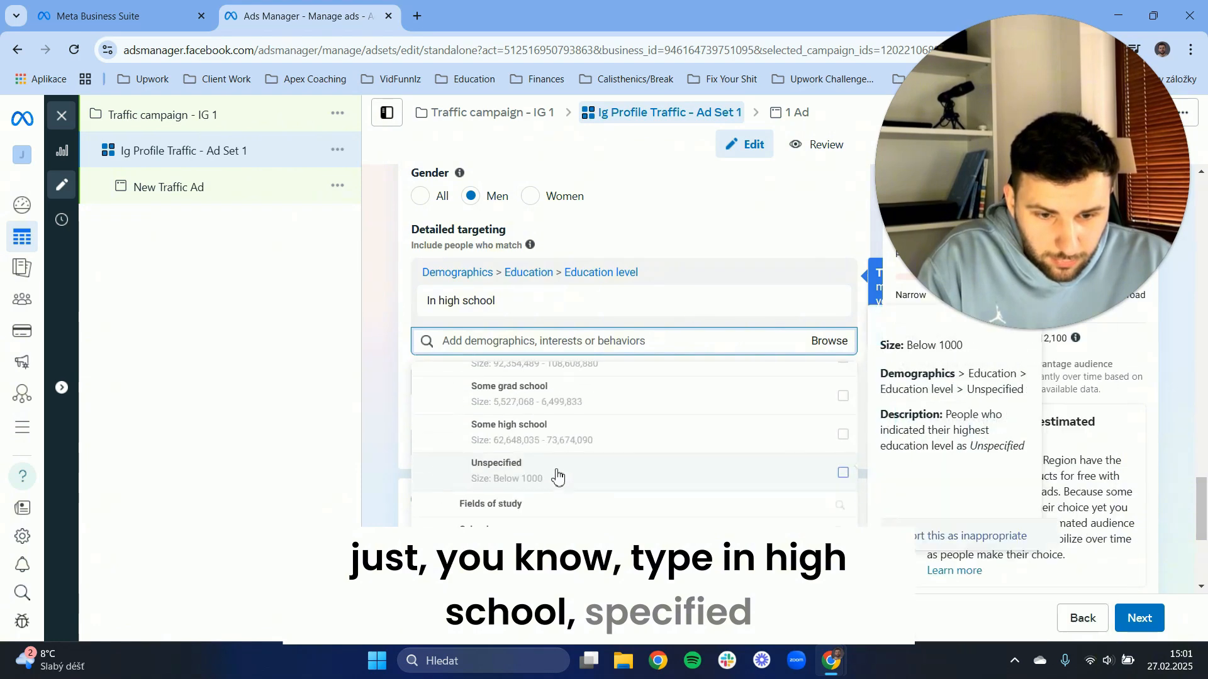
{"action": "left_click", "coordinate": [536, 484]}
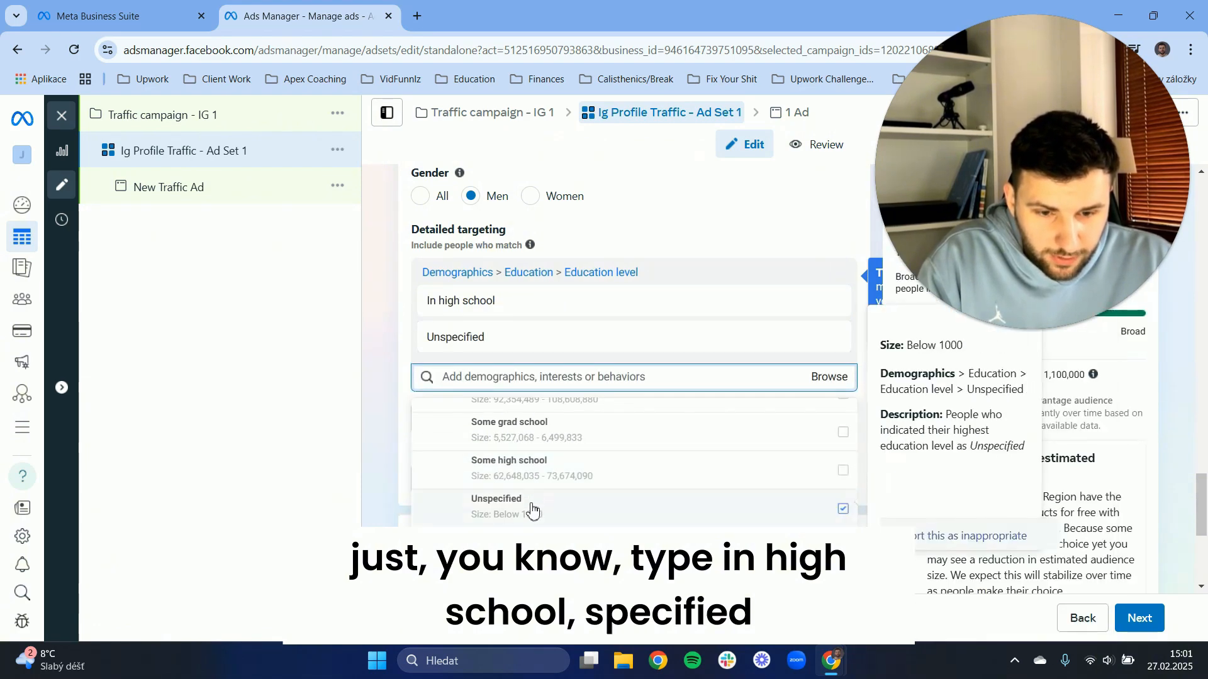
Add the education levels "Some college" and "Professional degree" to the detailed targeting and close the options list.
{"action": "scroll", "coordinate": [537, 487], "scroll_direction": "up", "scroll_amount": 1}
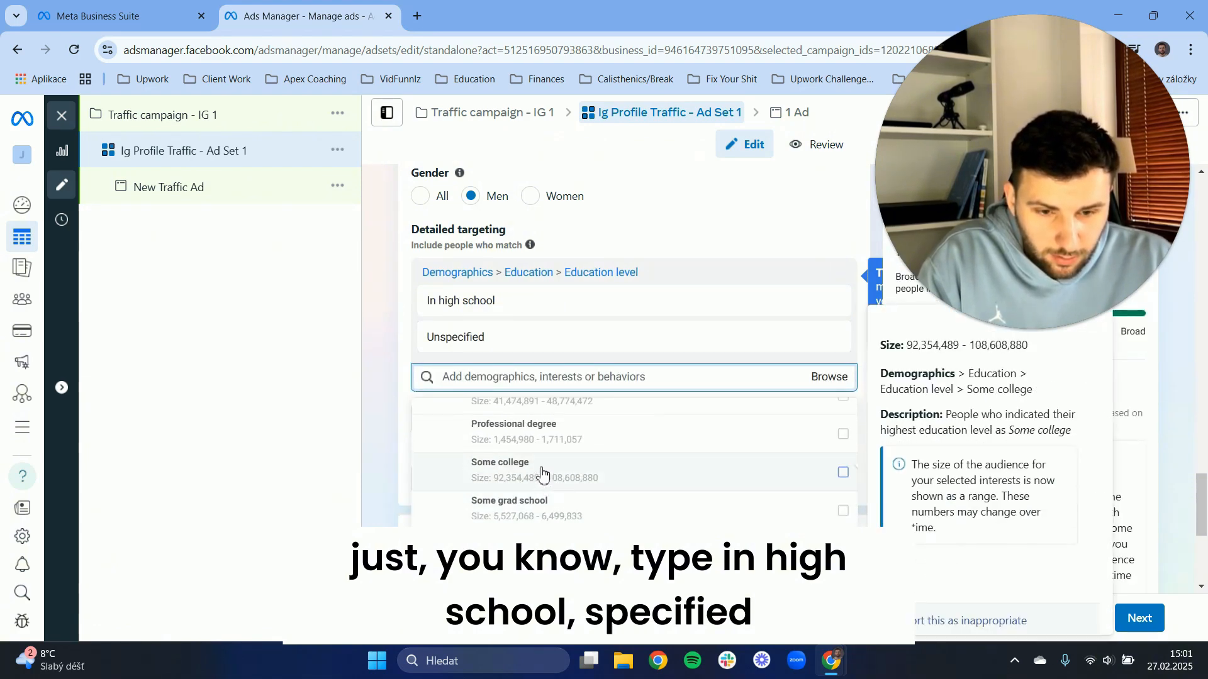
{"action": "left_click", "coordinate": [542, 475]}
{"action": "scroll", "coordinate": [515, 347], "scroll_direction": "up", "scroll_amount": 1}
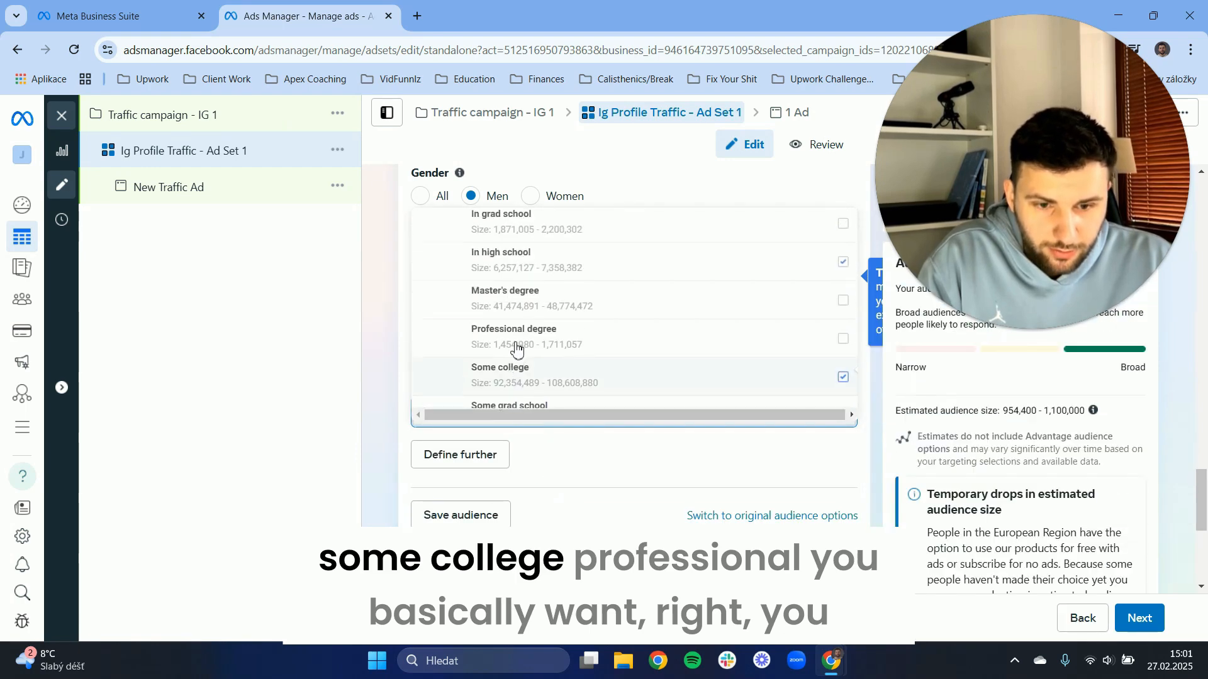
{"action": "scroll", "coordinate": [516, 347], "scroll_direction": "up", "scroll_amount": 1}
{"action": "left_click", "coordinate": [538, 394]}
{"action": "left_click", "coordinate": [345, 321]}
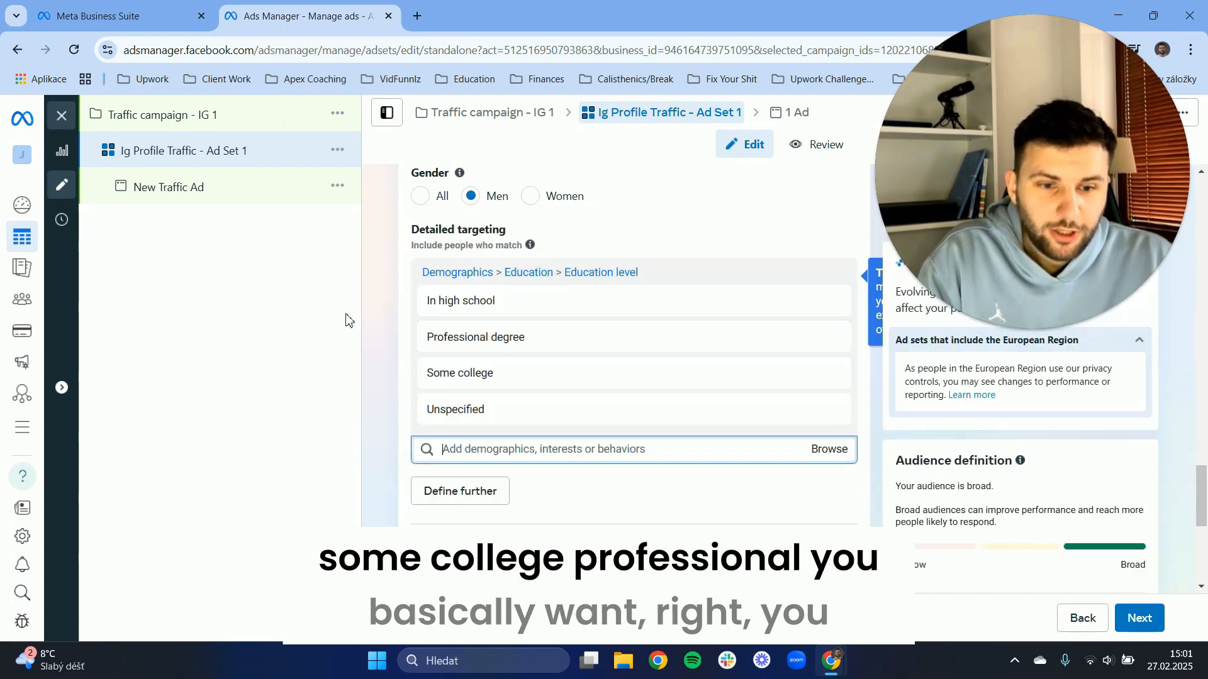
{"action": "left_click", "coordinate": [342, 386]}
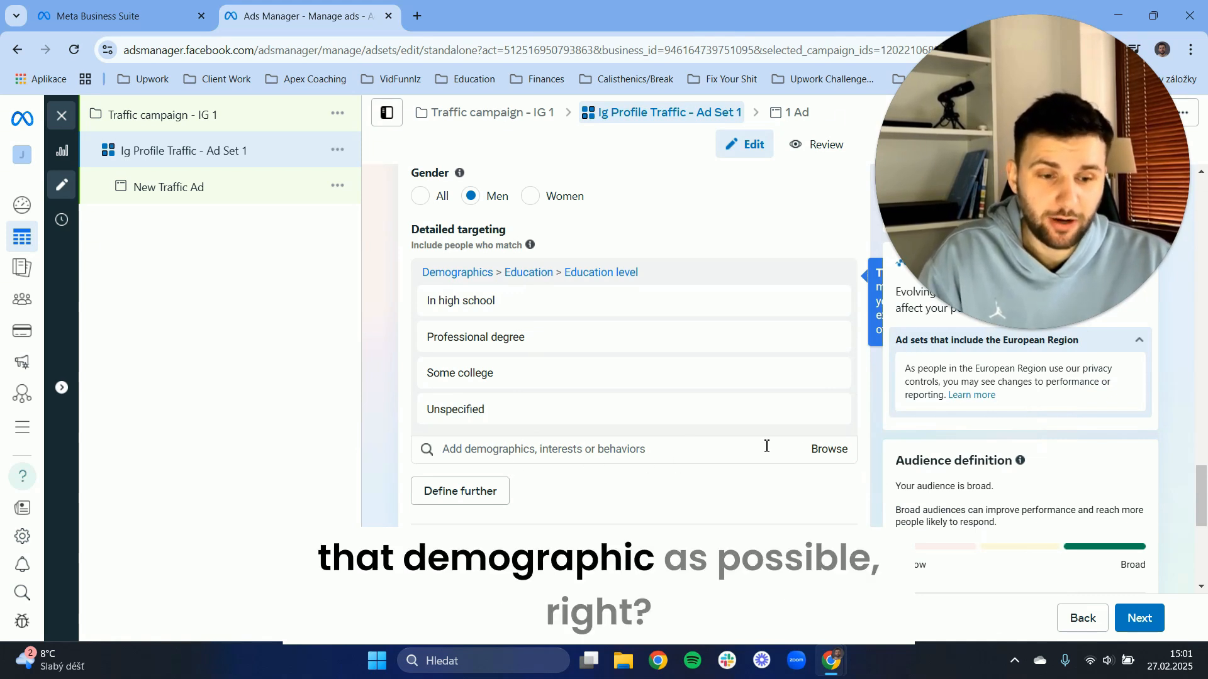
Add the "Beer (alcoholic drinks)" interest from the Food and drink category to the detailed targeting.
{"action": "left_click", "coordinate": [829, 454]}
{"action": "left_click", "coordinate": [458, 507]}
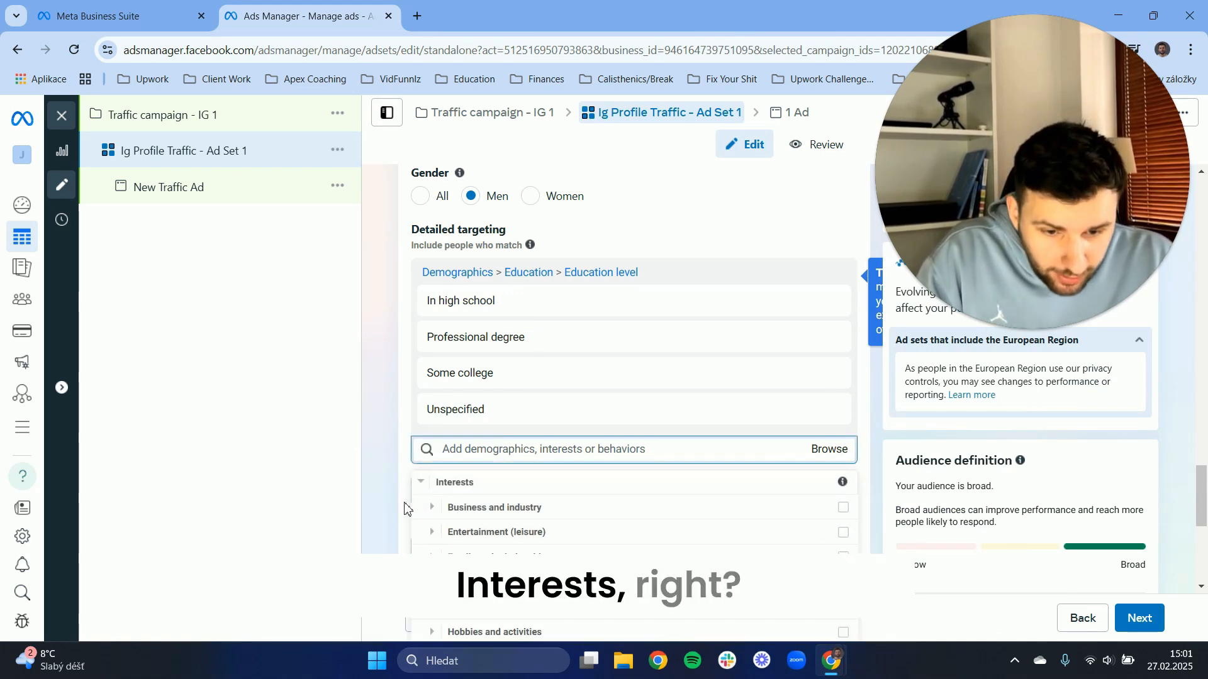
{"action": "scroll", "coordinate": [503, 514], "scroll_direction": "down", "scroll_amount": 2}
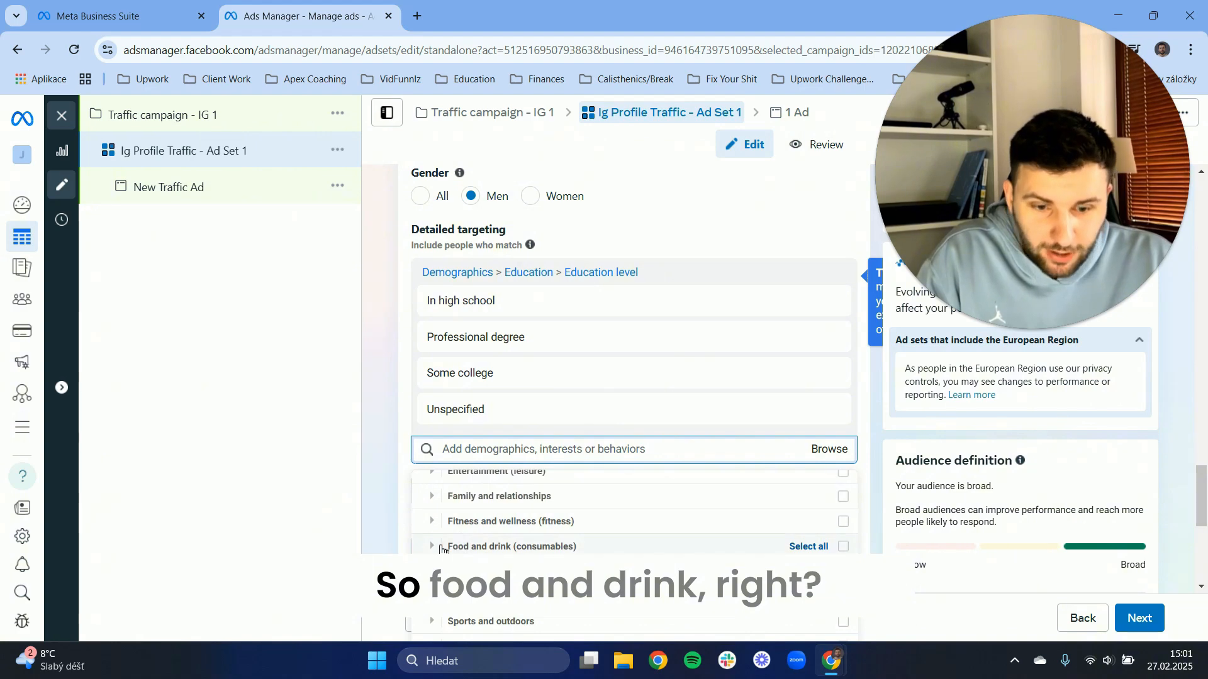
{"action": "left_click", "coordinate": [442, 546]}
{"action": "left_click", "coordinate": [502, 509]}
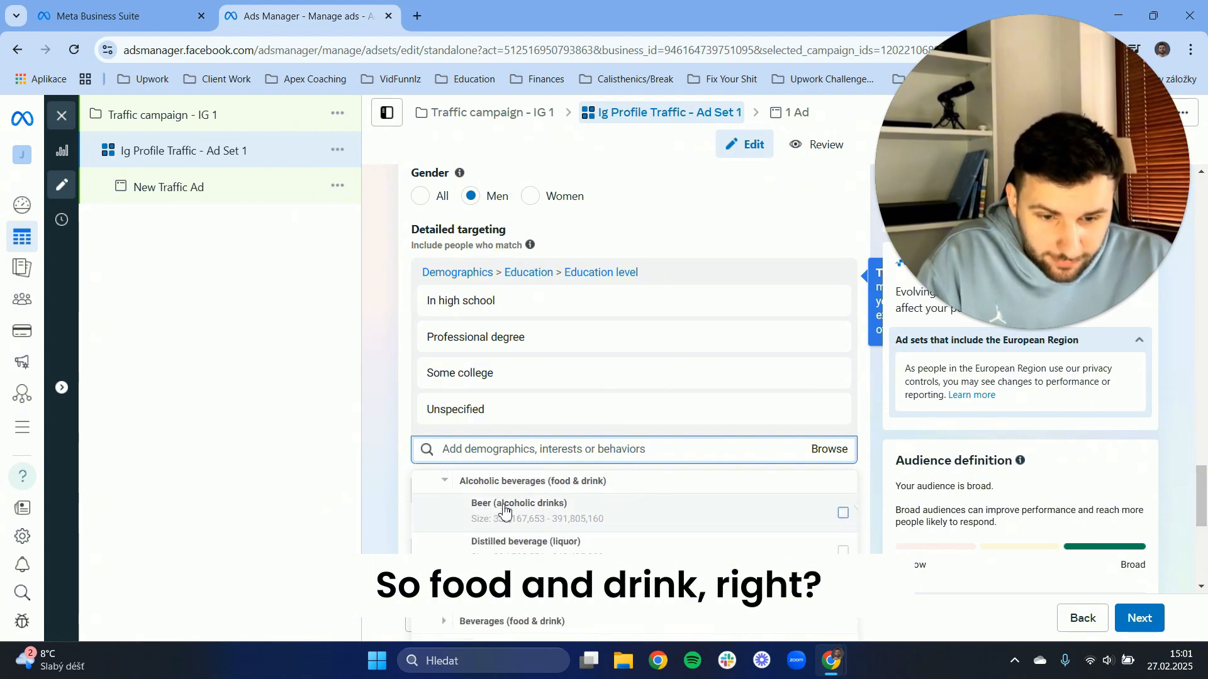
{"action": "left_click", "coordinate": [558, 516]}
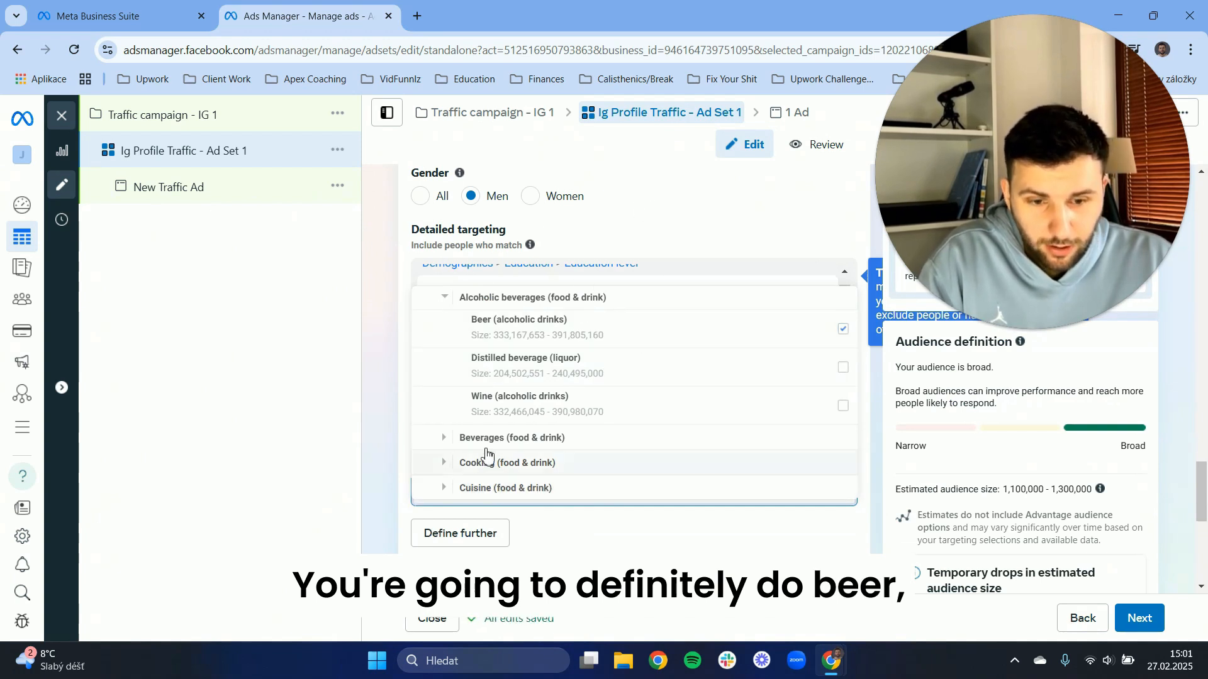
Add the "Energy drinks (nonalcoholic beverage)" interest from the Beverages group to the detailed targeting.
{"action": "scroll", "coordinate": [514, 416], "scroll_direction": "down", "scroll_amount": 1}
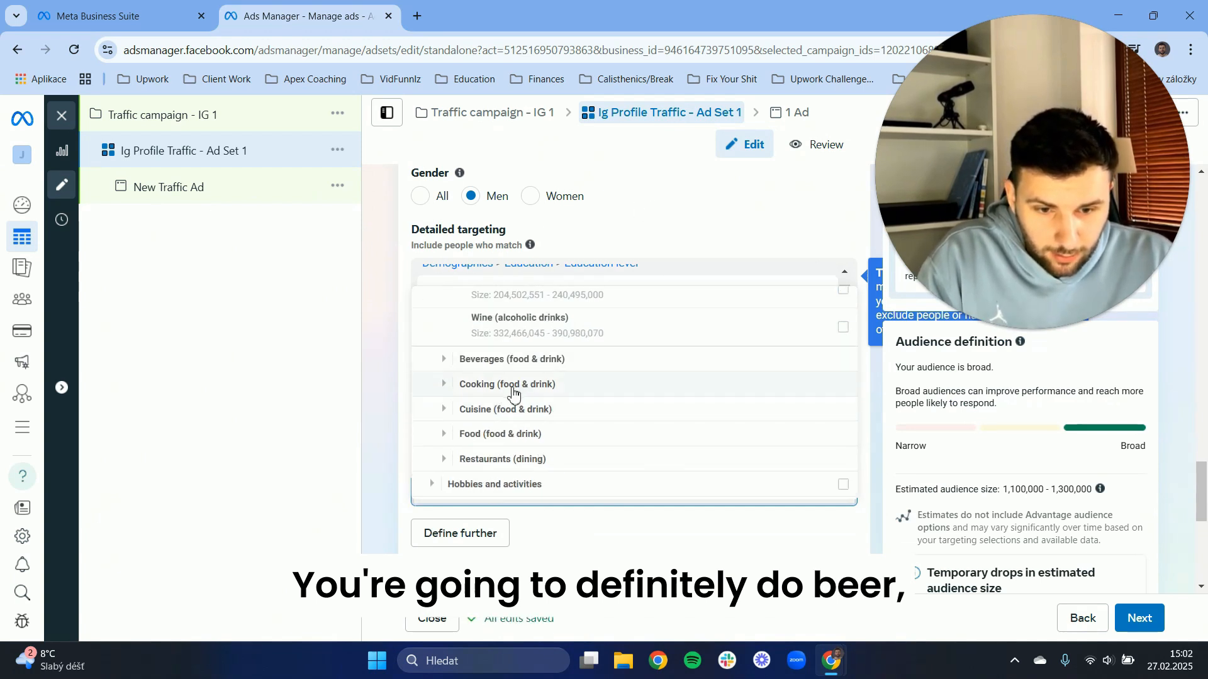
{"action": "left_click", "coordinate": [520, 363]}
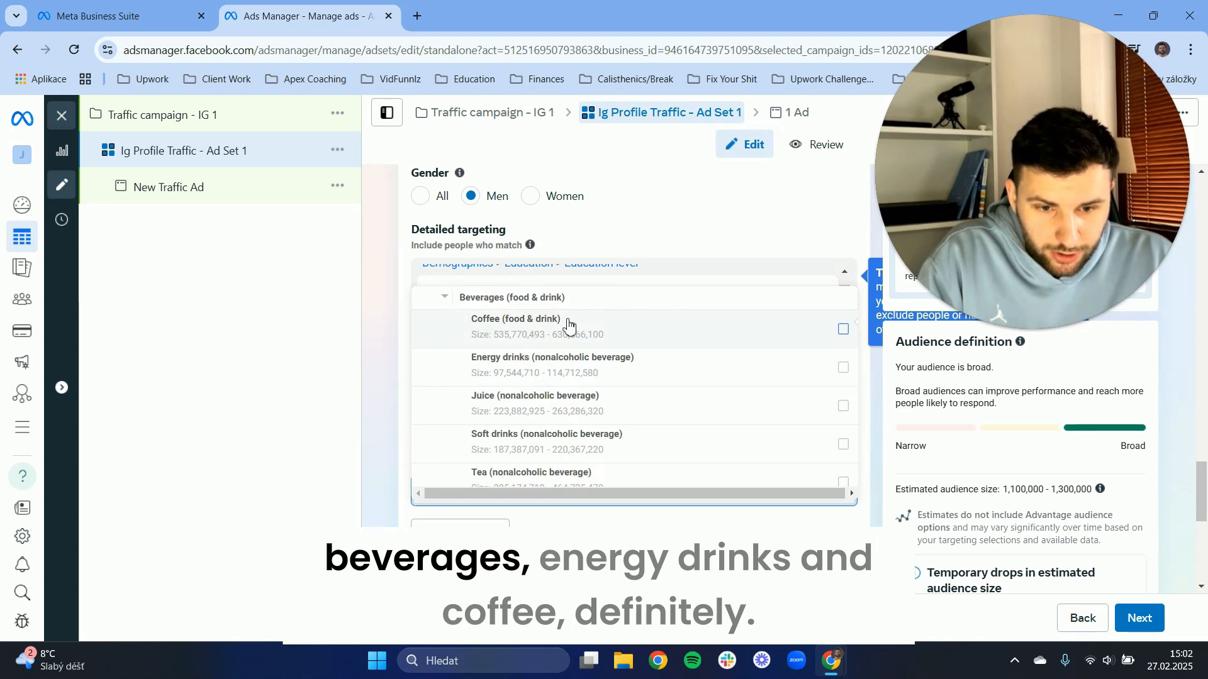
{"action": "scroll", "coordinate": [559, 340], "scroll_direction": "down", "scroll_amount": 2}
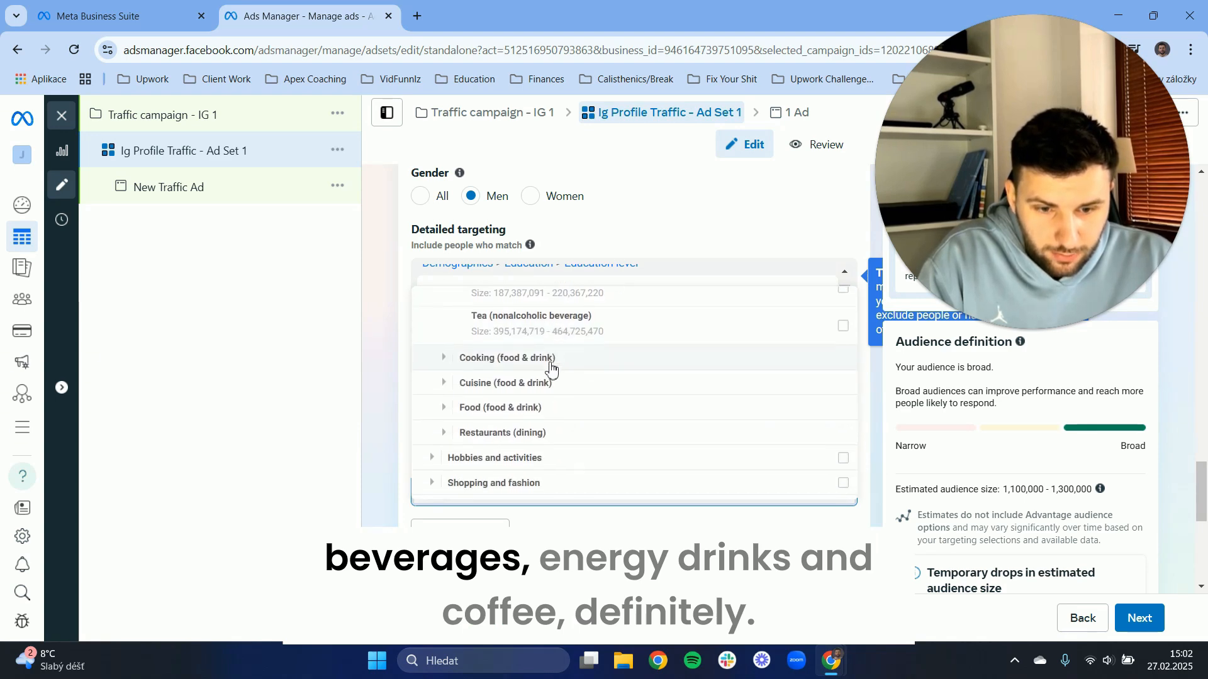
{"action": "scroll", "coordinate": [553, 367], "scroll_direction": "up", "scroll_amount": 2}
{"action": "left_click", "coordinate": [525, 366]}
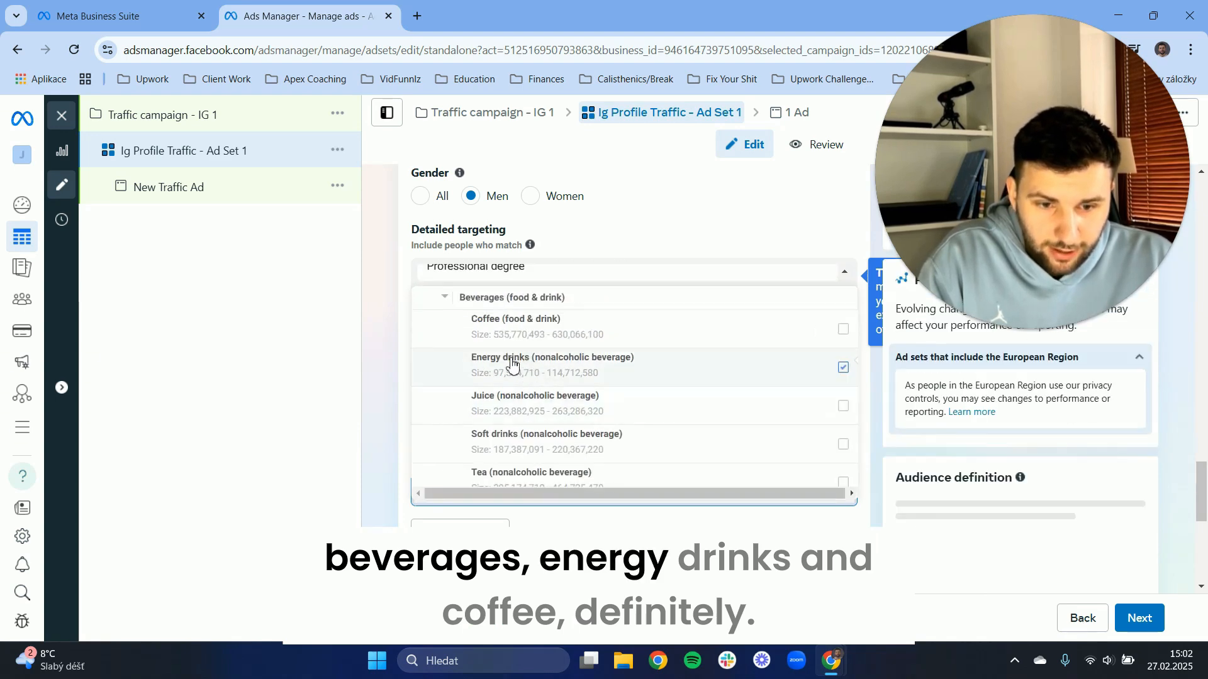
Add the "Coffee (food & drink)" interest to the detailed targeting and collapse the Beverages group.
{"action": "left_click", "coordinate": [446, 330]}
{"action": "left_click", "coordinate": [445, 297]}
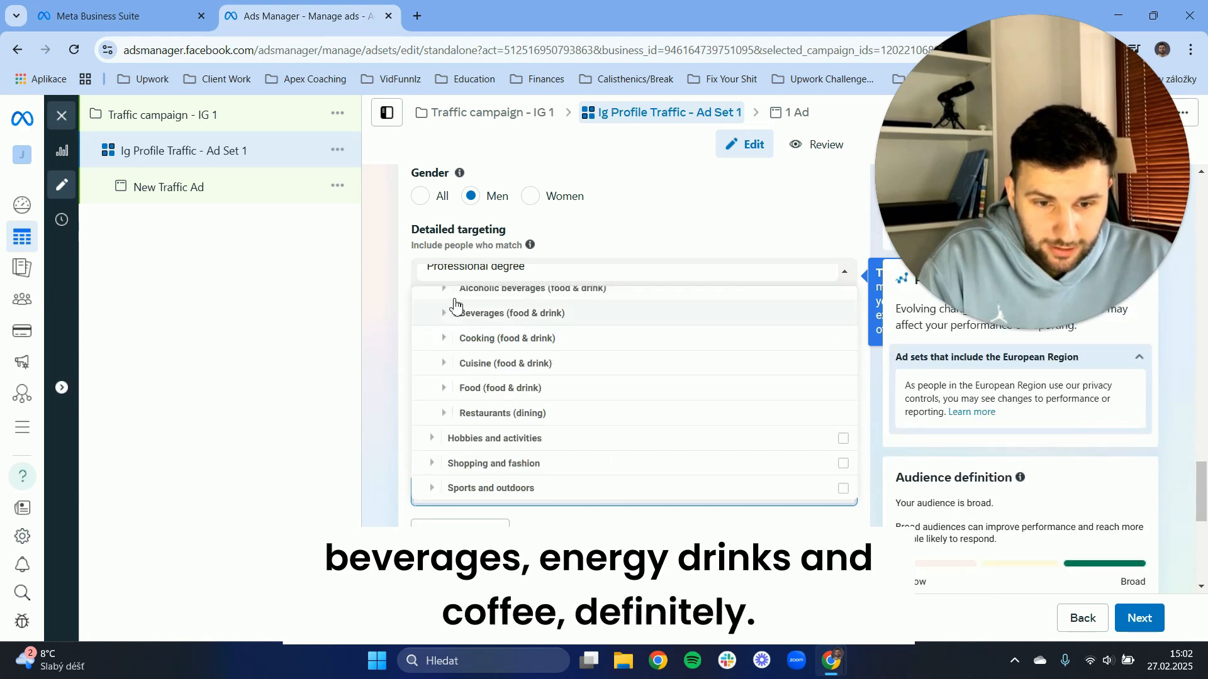
Look through the Sports and Outdoor recreation groups under the Sports and outdoors interests for a football interest.
{"action": "scroll", "coordinate": [472, 415], "scroll_direction": "down", "scroll_amount": 2}
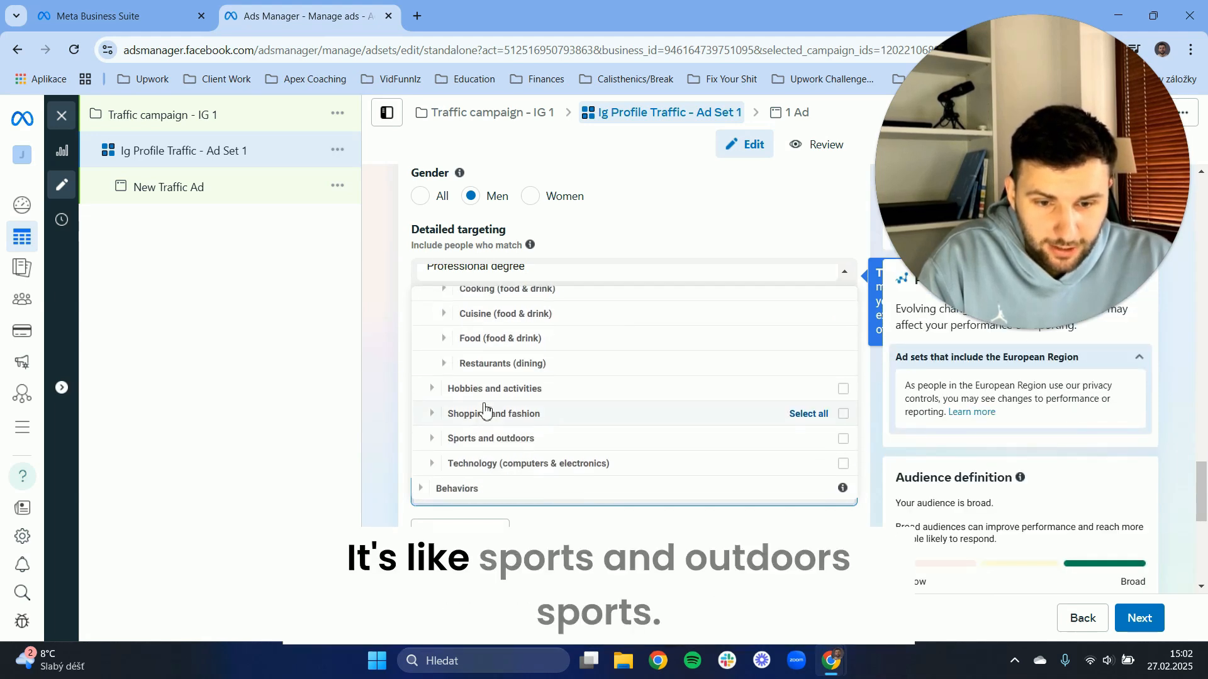
{"action": "left_click", "coordinate": [513, 437]}
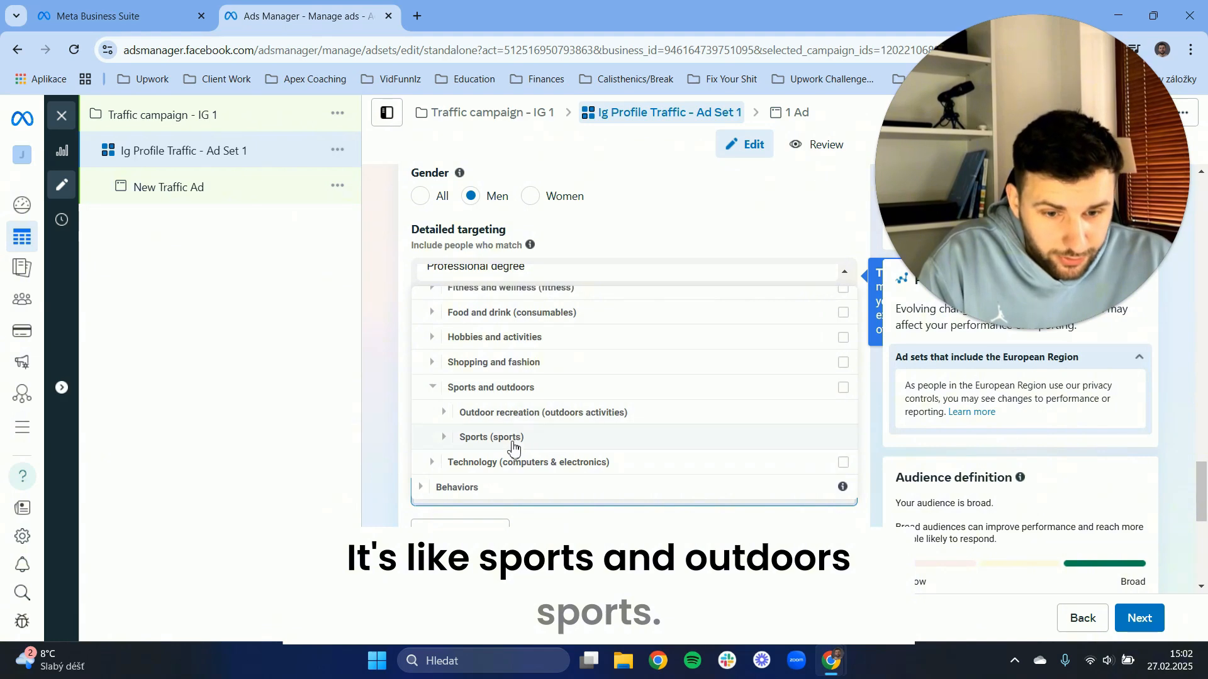
{"action": "left_click", "coordinate": [506, 441]}
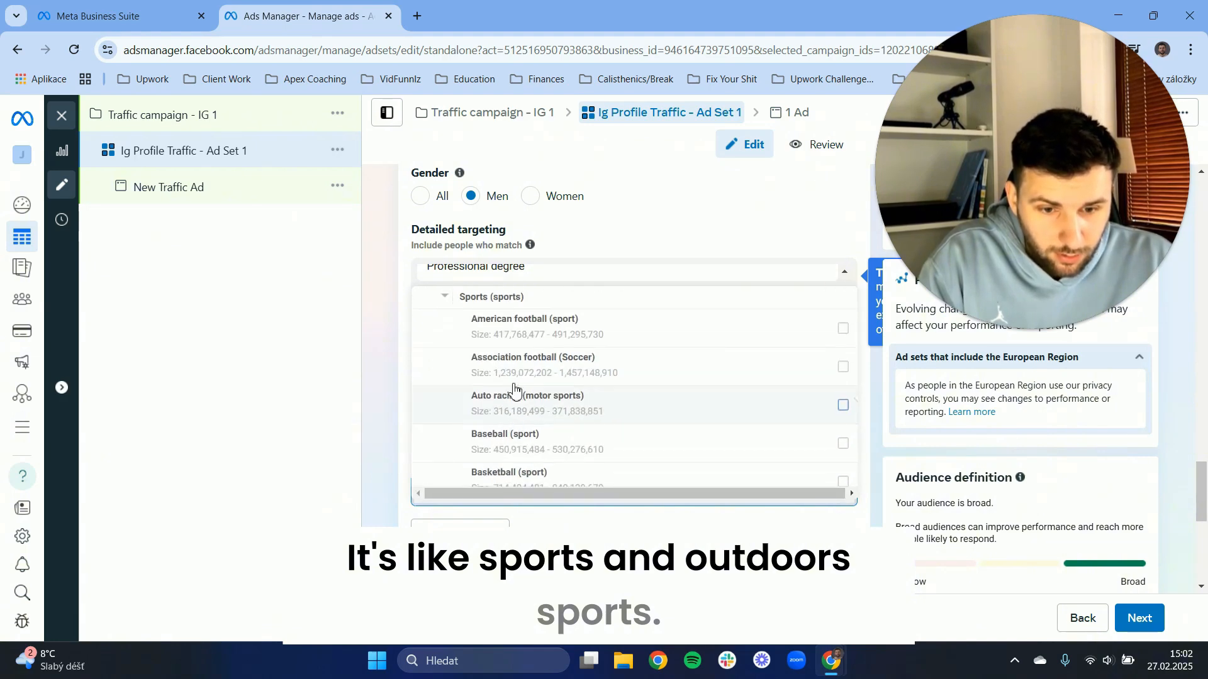
{"action": "scroll", "coordinate": [548, 346], "scroll_direction": "down", "scroll_amount": 5}
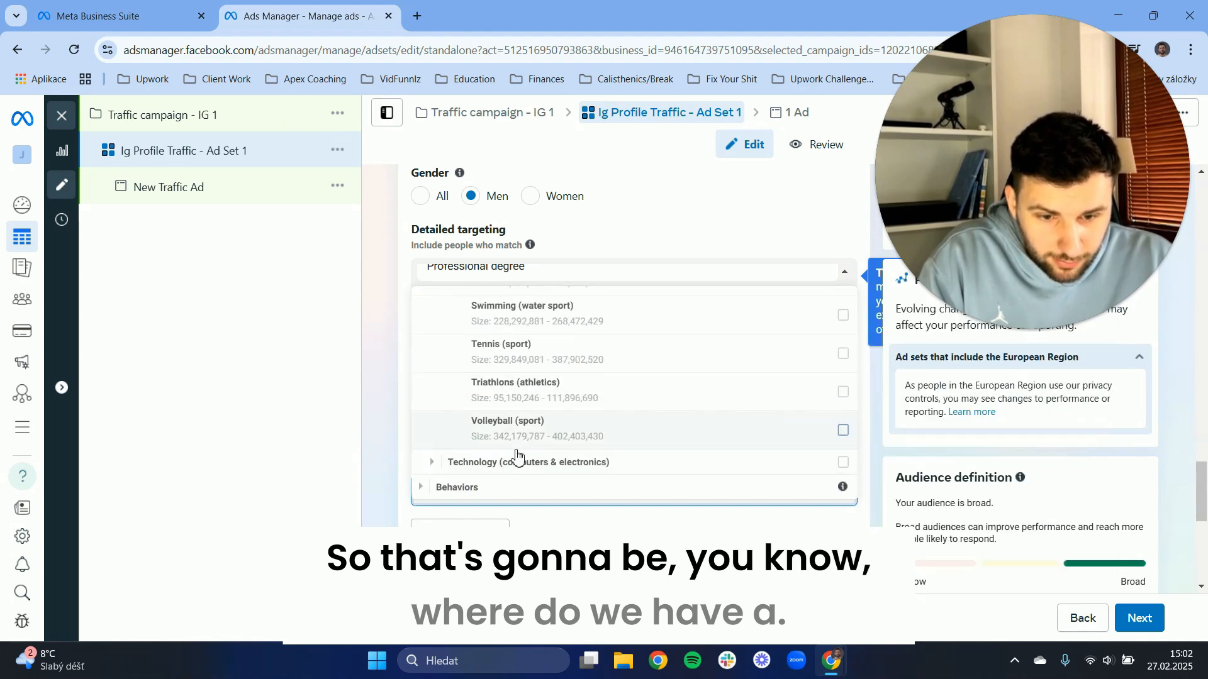
{"action": "scroll", "coordinate": [521, 441], "scroll_direction": "up", "scroll_amount": 4}
{"action": "scroll", "coordinate": [519, 409], "scroll_direction": "up", "scroll_amount": 5}
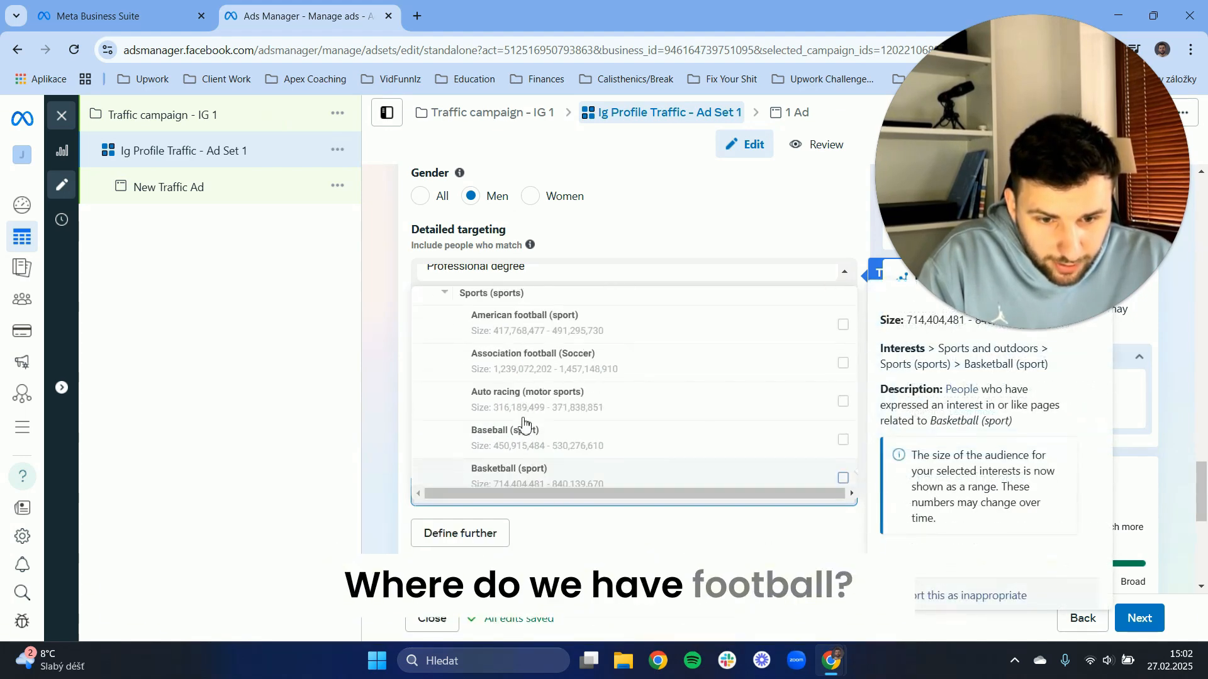
{"action": "left_click", "coordinate": [500, 348]}
{"action": "scroll", "coordinate": [528, 365], "scroll_direction": "down", "scroll_amount": 2}
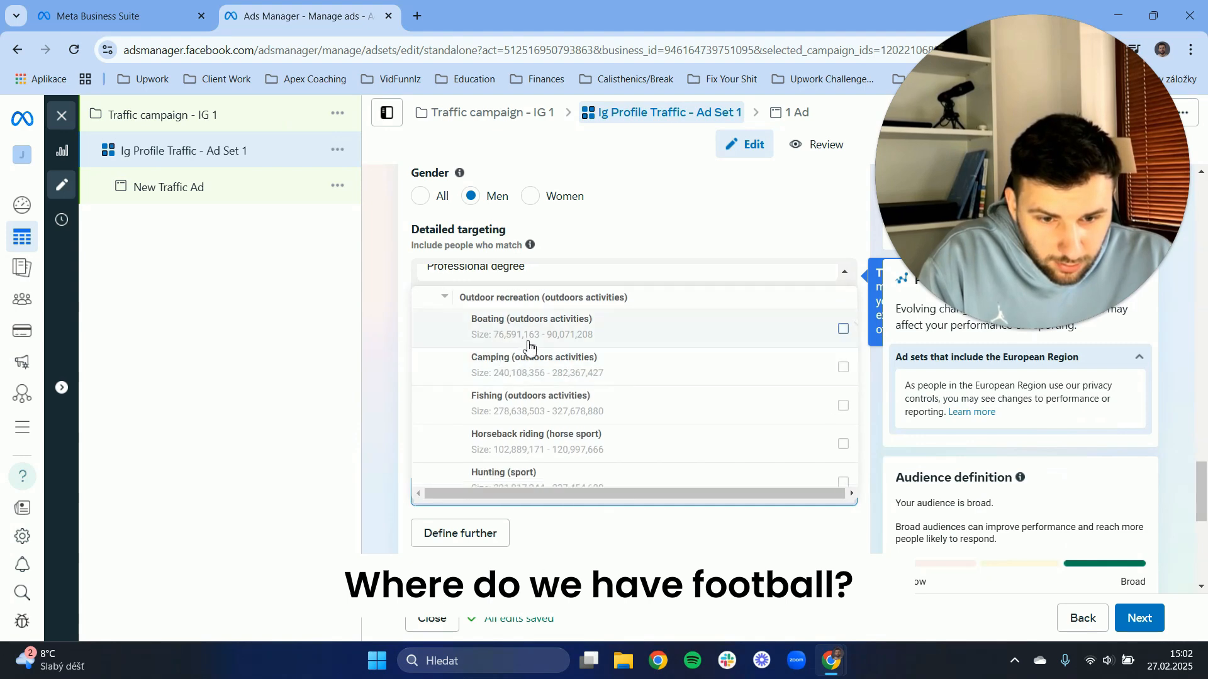
{"action": "left_click", "coordinate": [511, 298]}
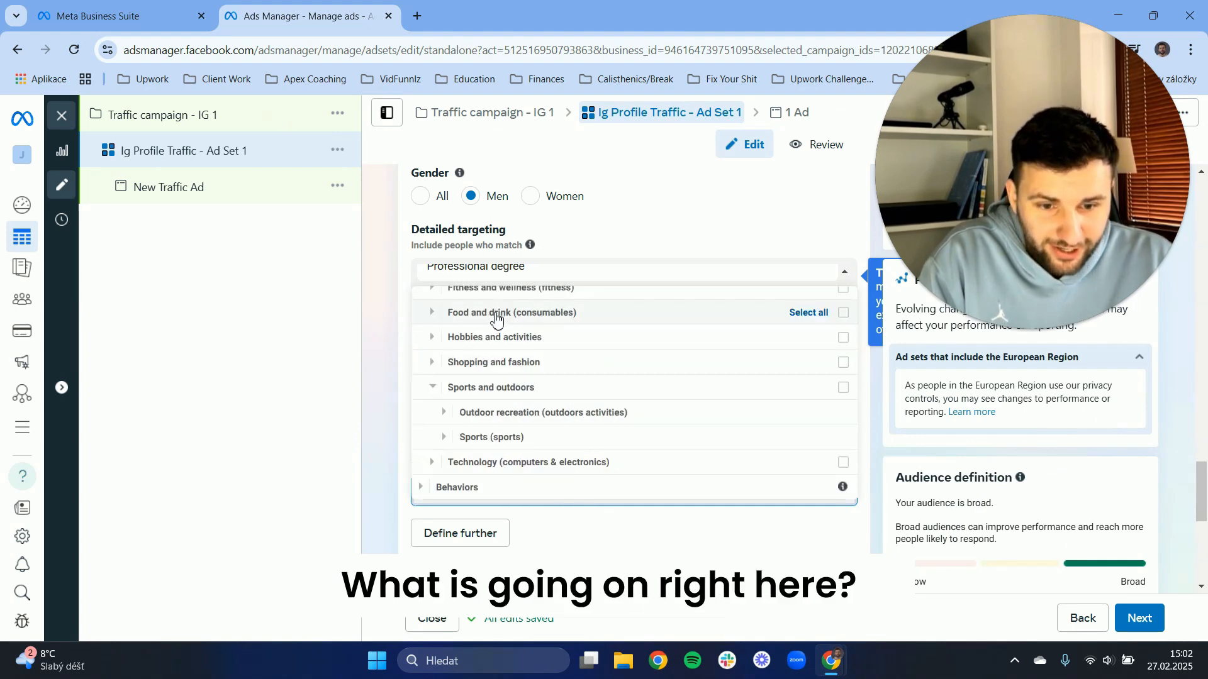
Reopen the Sports group and examine its full list of interests again for football.
{"action": "left_click", "coordinate": [487, 439]}
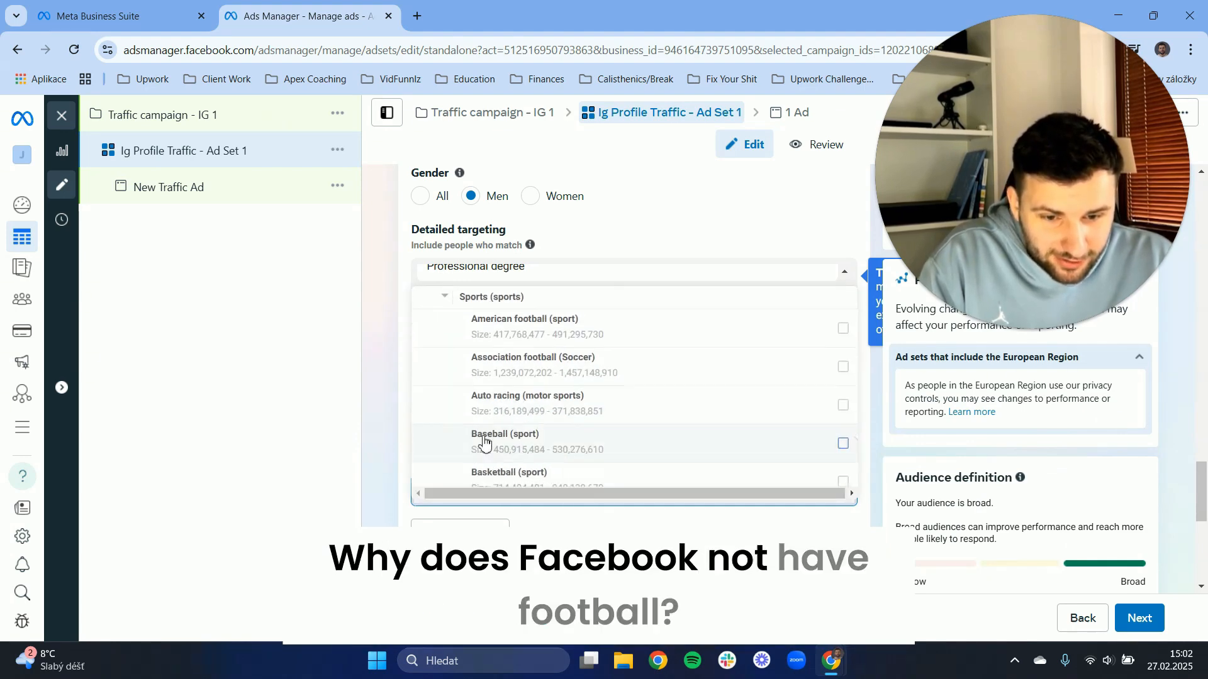
{"action": "scroll", "coordinate": [554, 337], "scroll_direction": "down", "scroll_amount": 4}
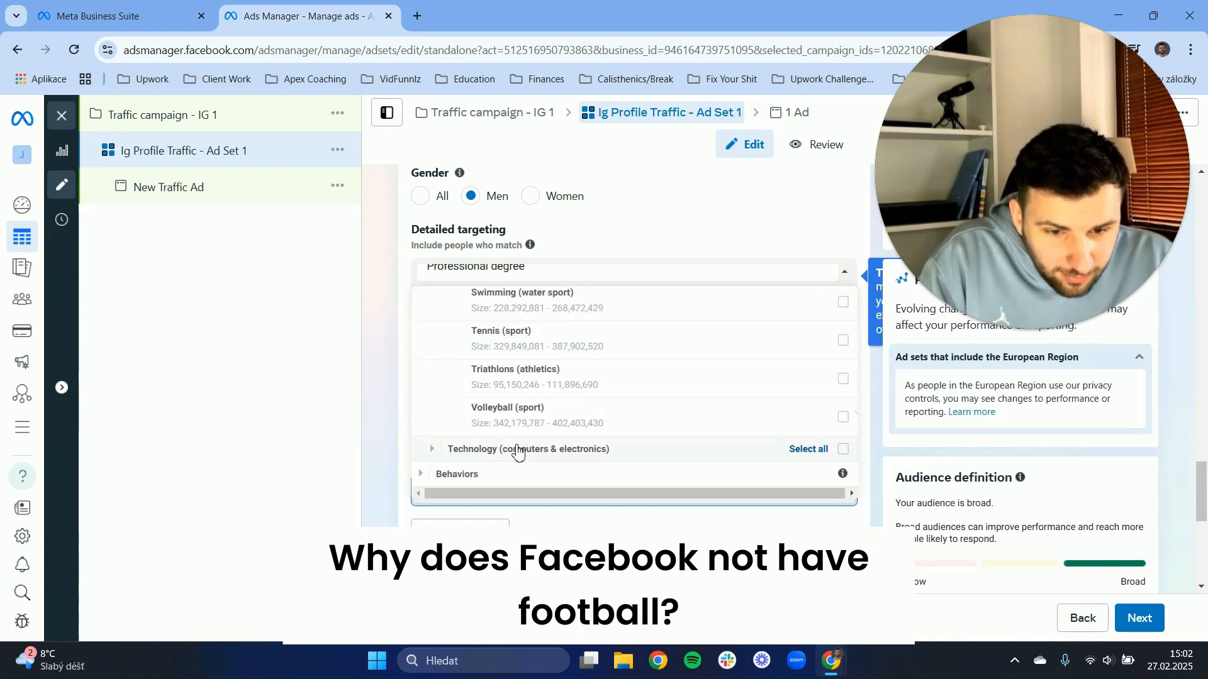
{"action": "scroll", "coordinate": [547, 390], "scroll_direction": "up", "scroll_amount": 3}
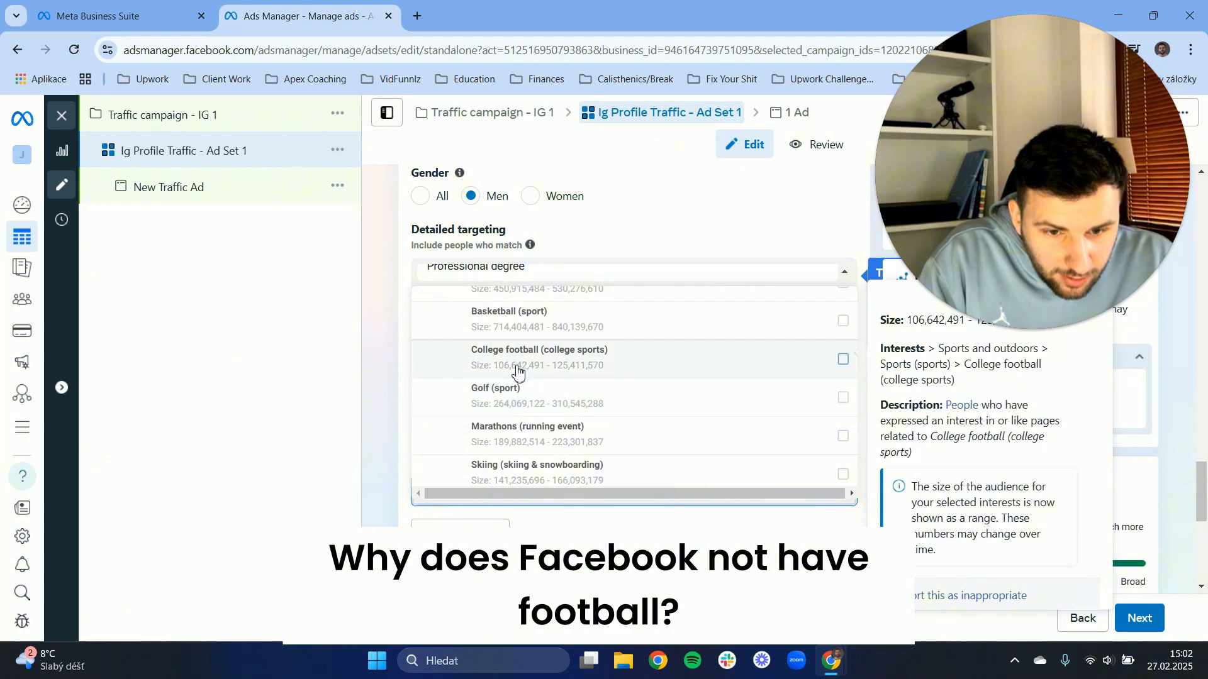
{"action": "scroll", "coordinate": [522, 373], "scroll_direction": "up", "scroll_amount": 2}
{"action": "scroll", "coordinate": [526, 375], "scroll_direction": "up", "scroll_amount": 2}
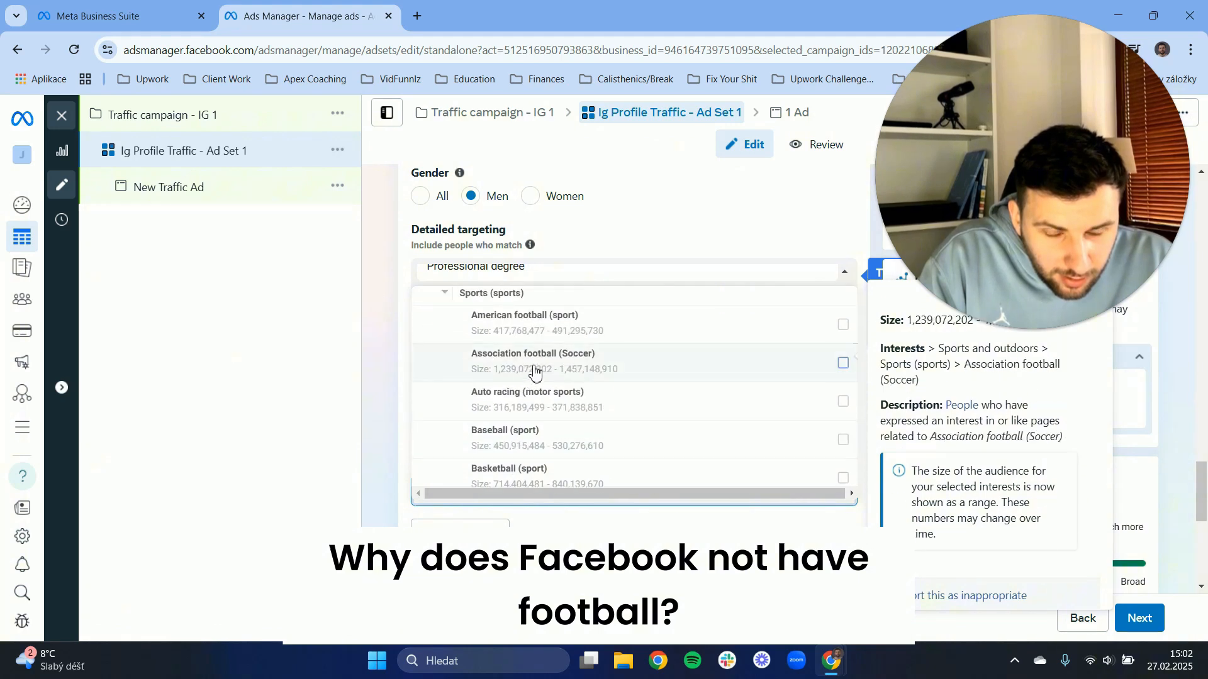
{"action": "scroll", "coordinate": [534, 373], "scroll_direction": "up", "scroll_amount": 10}
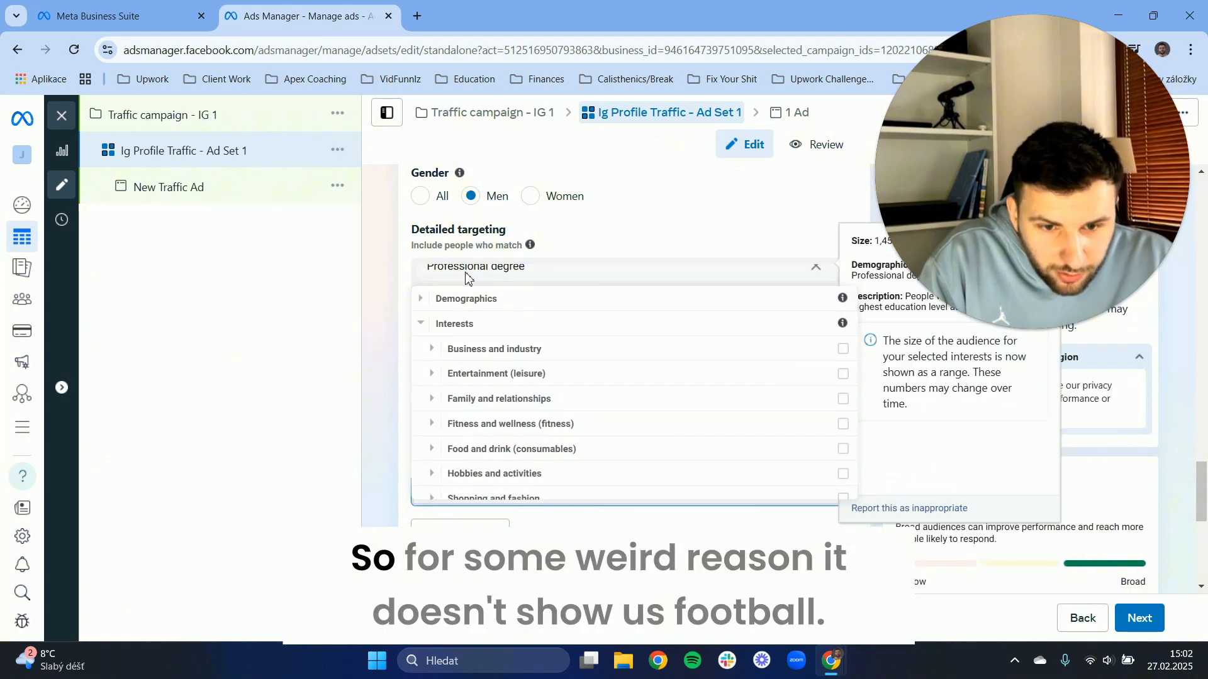
{"action": "scroll", "coordinate": [493, 457], "scroll_direction": "down", "scroll_amount": 10}
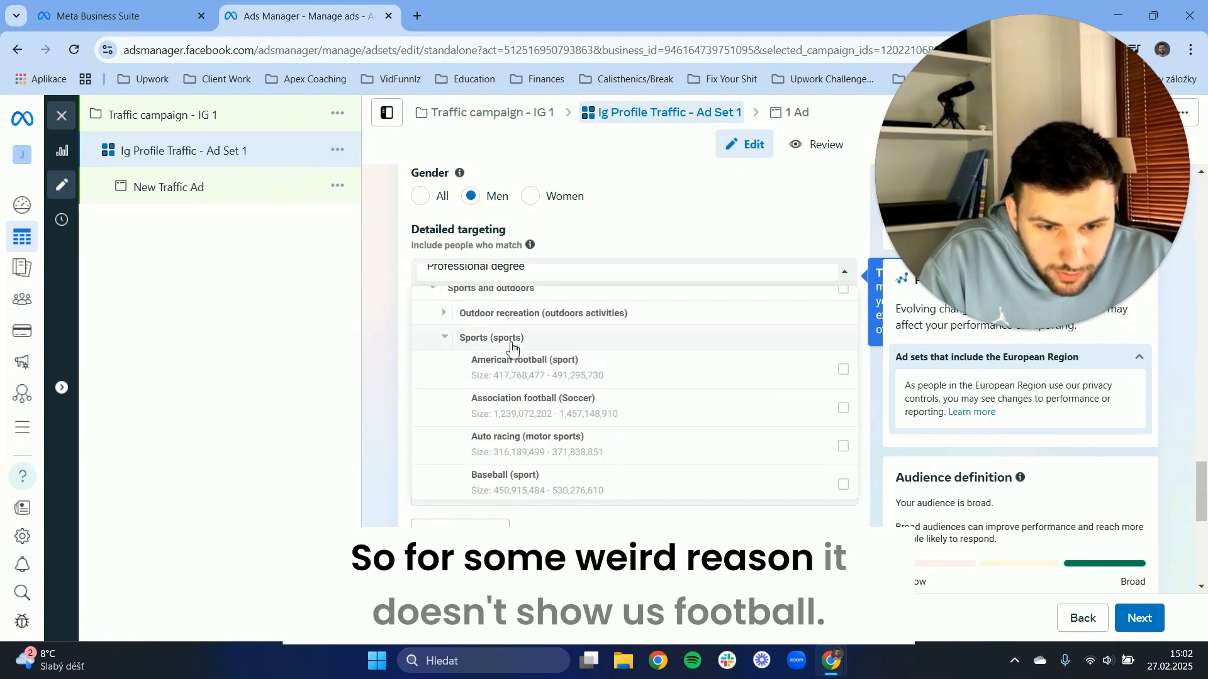
{"action": "scroll", "coordinate": [550, 400], "scroll_direction": "down", "scroll_amount": 5}
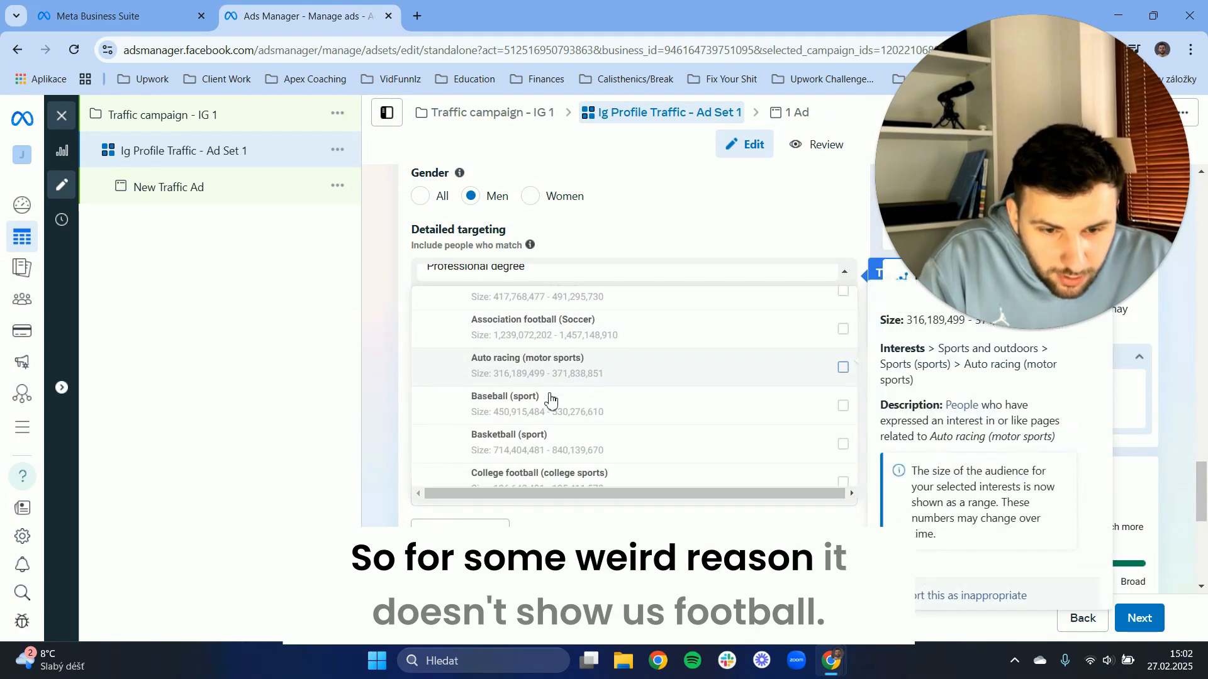
{"action": "scroll", "coordinate": [546, 351], "scroll_direction": "down", "scroll_amount": 2}
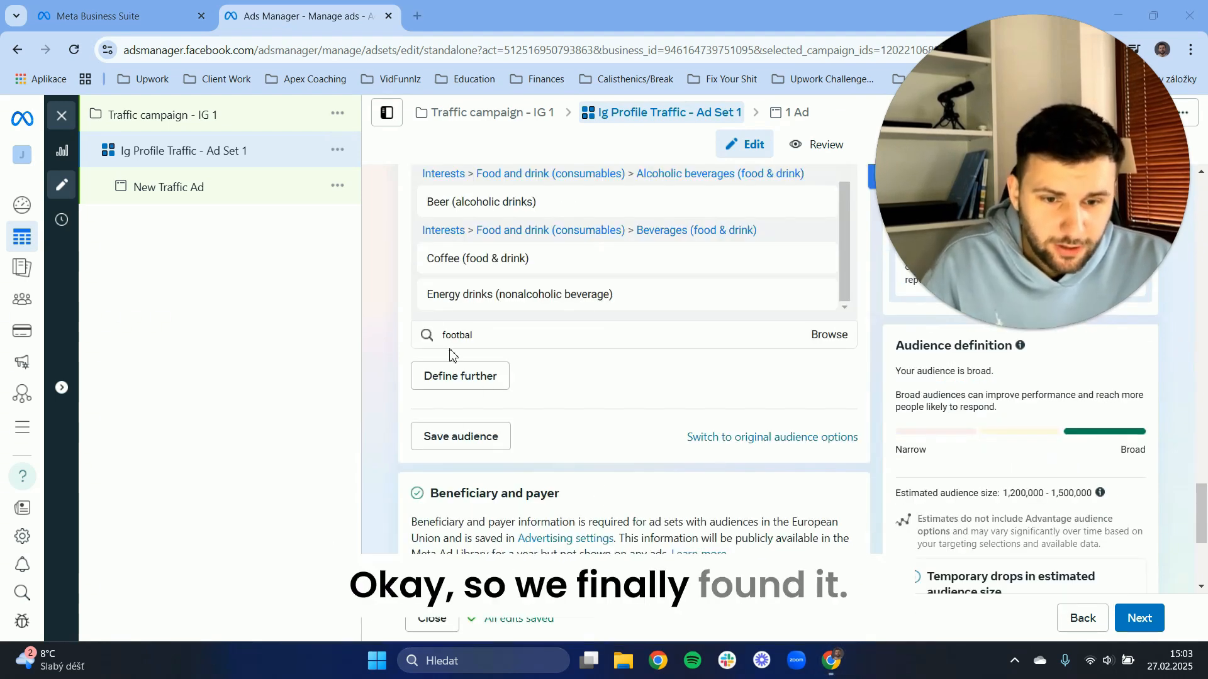
Search the detailed targeting for "football" and add the "Football (sports)" interest.
{"action": "left_click", "coordinate": [479, 337]}
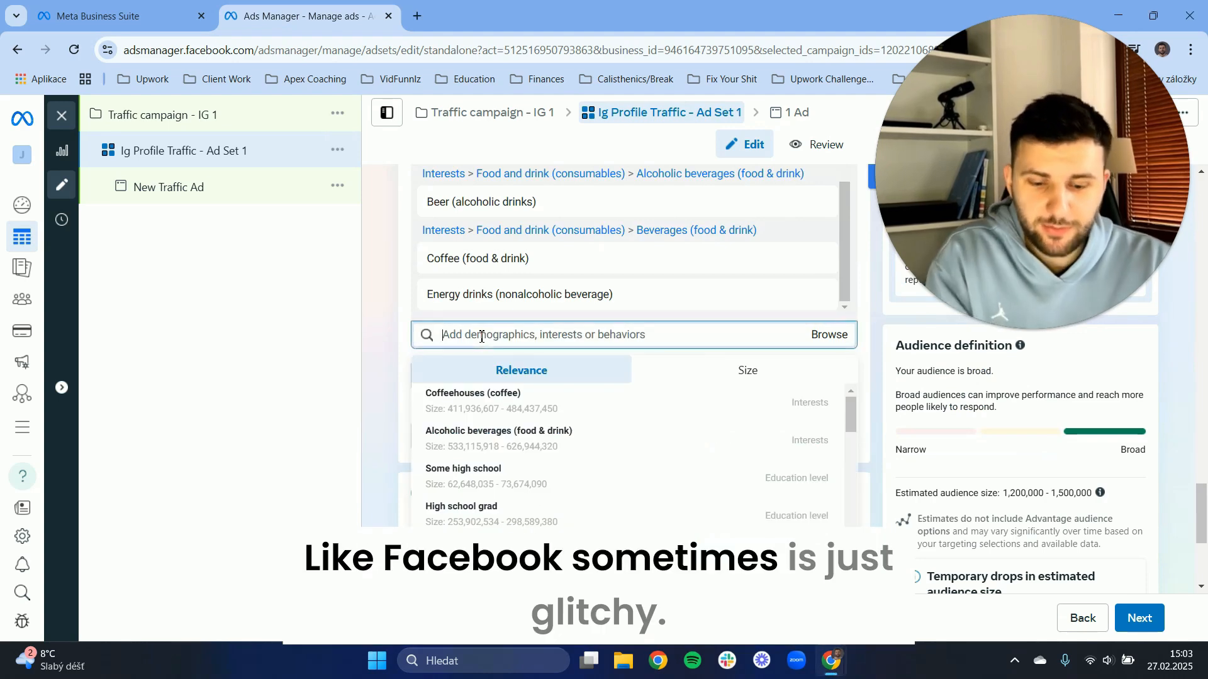
{"action": "type", "text": "footba"}
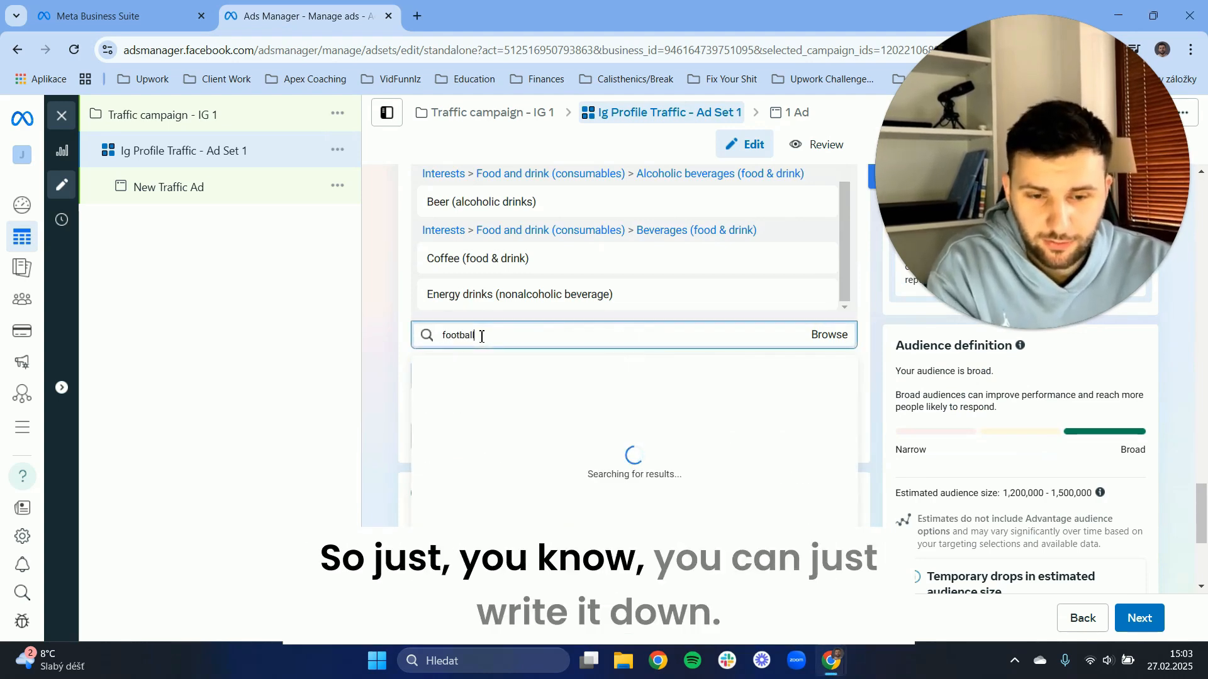
{"action": "type", "text": "ll"}
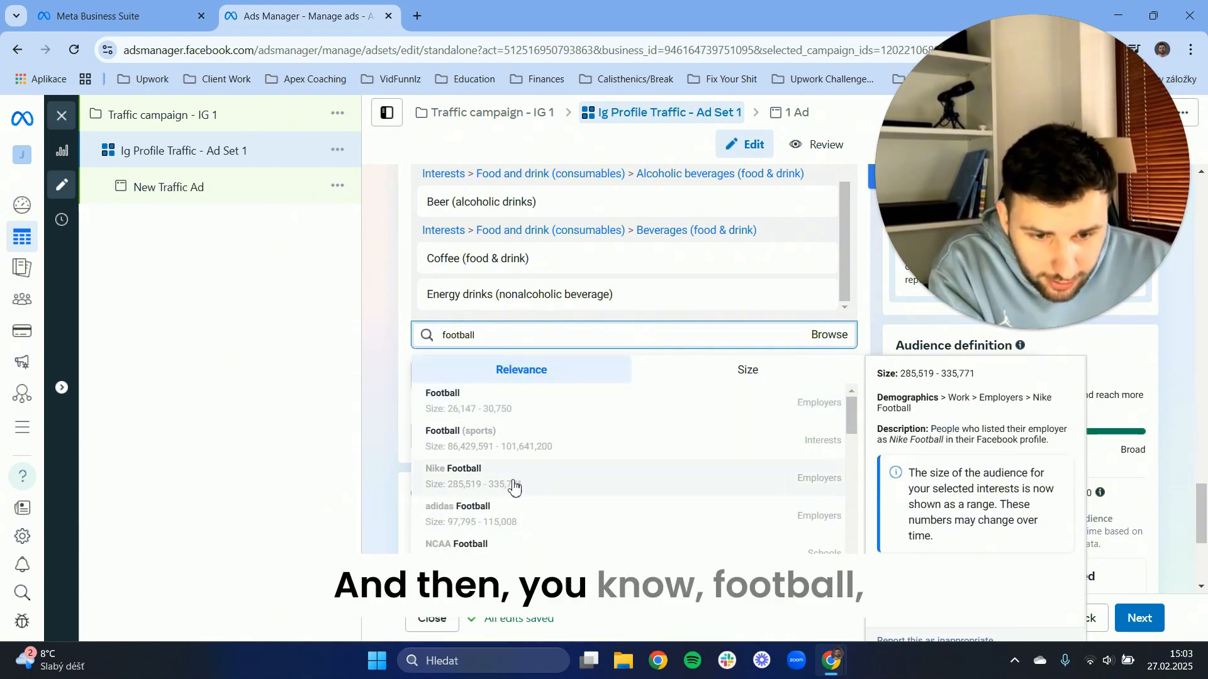
{"action": "left_click", "coordinate": [538, 448]}
Search for "football" again, add the "Nike Football" employer to the detailed targeting and close the suggestions list.
{"action": "type", "text": "f"}
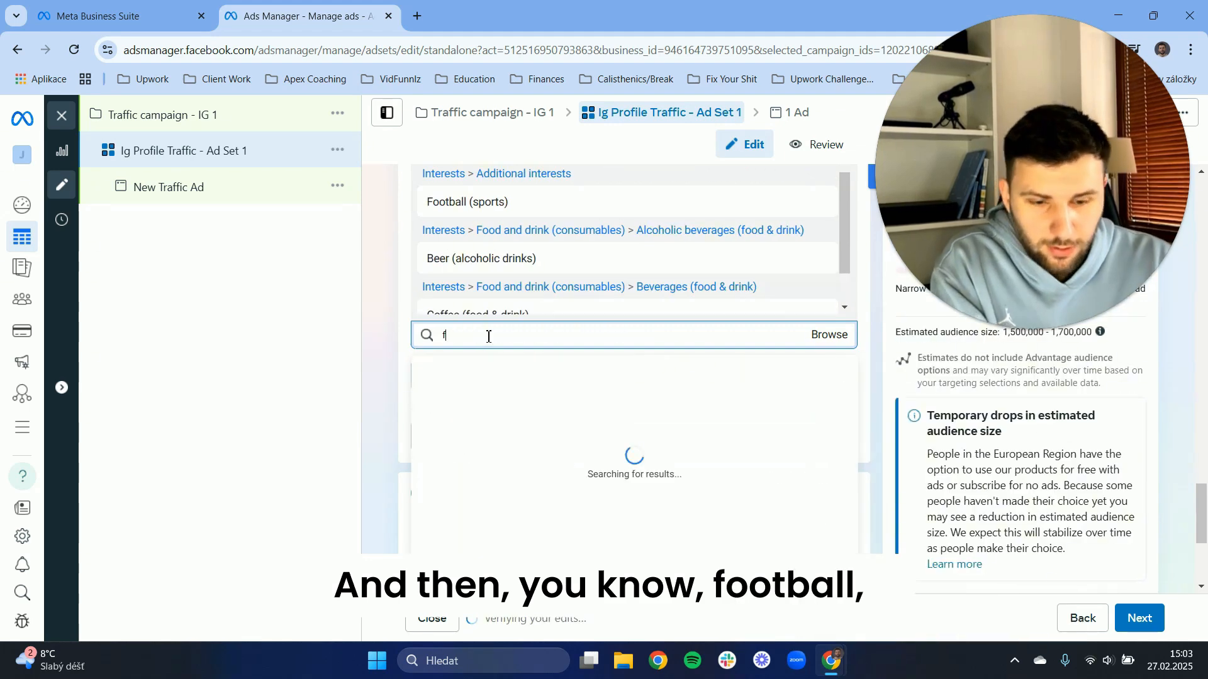
{"action": "type", "text": "ootball"}
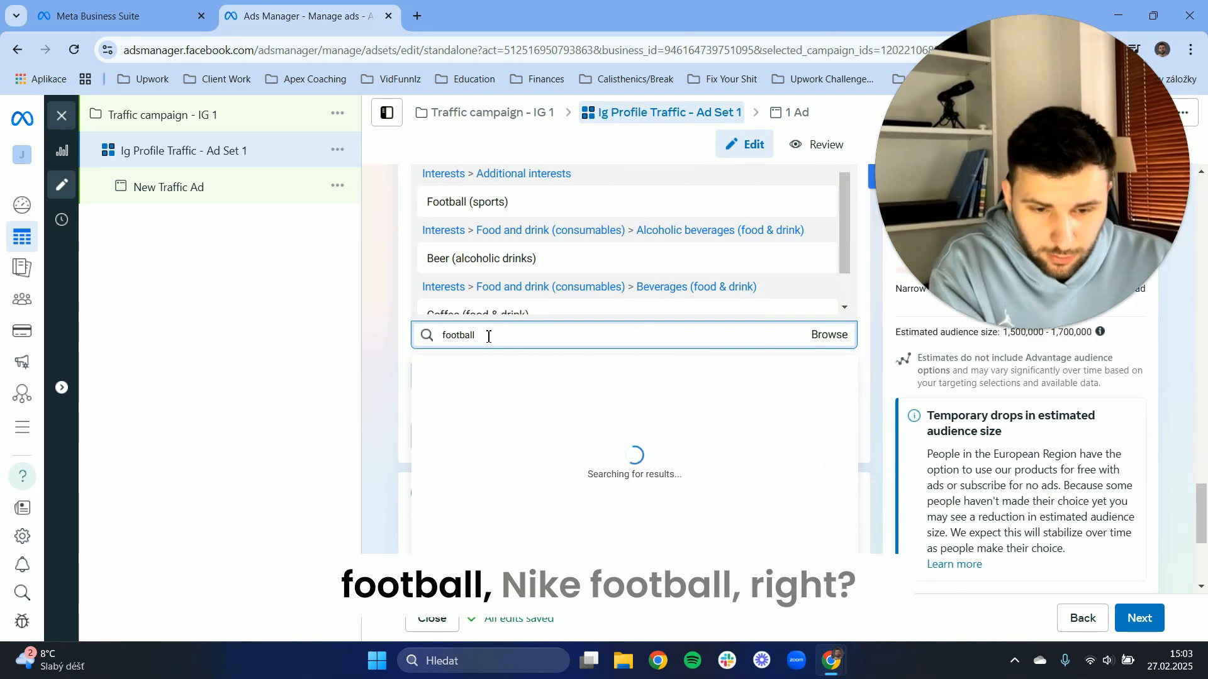
{"action": "left_click", "coordinate": [463, 430]}
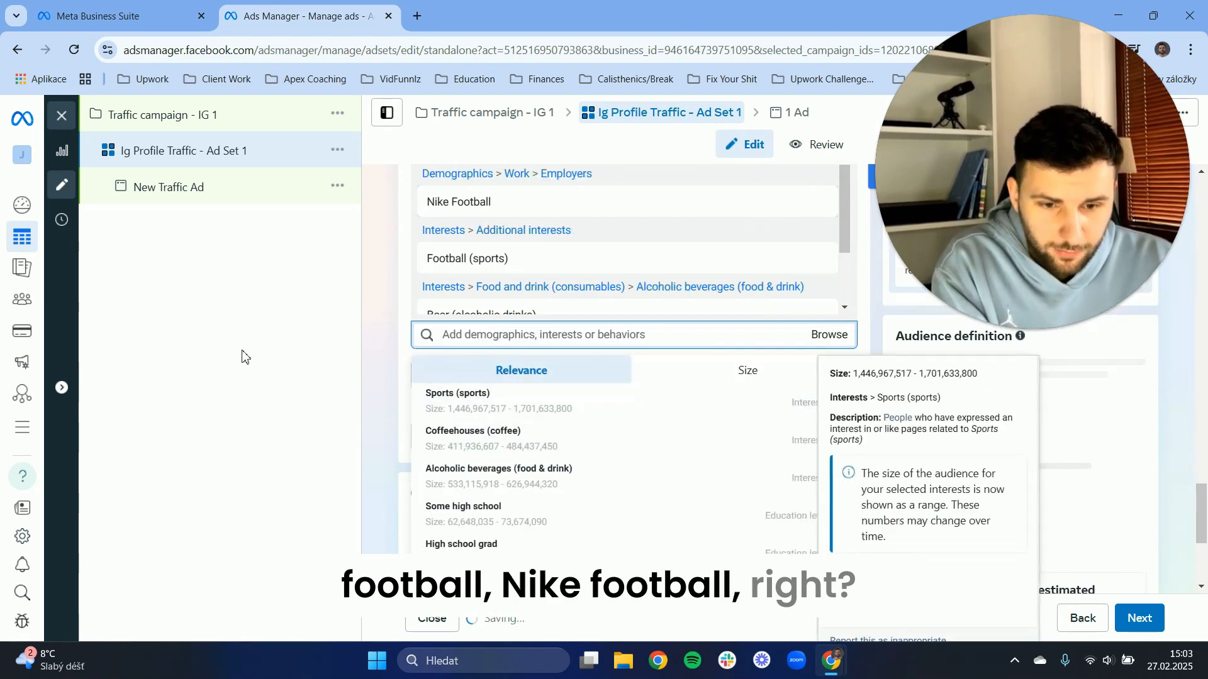
{"action": "left_click", "coordinate": [246, 355]}
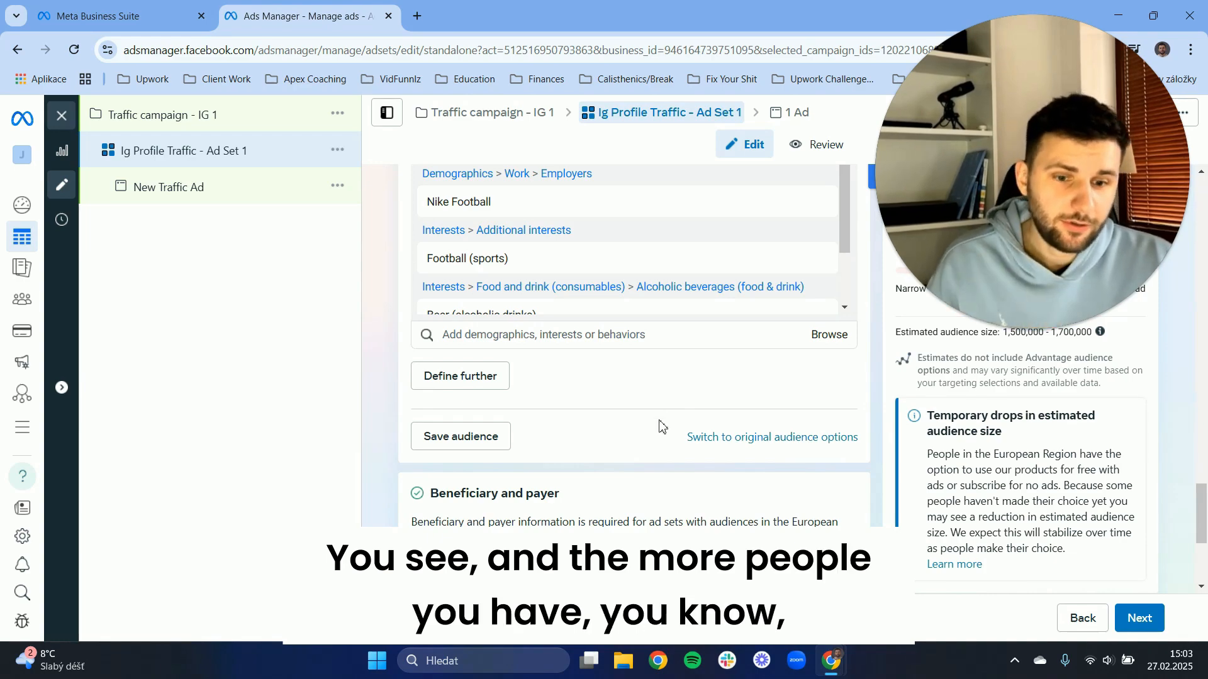
Review the ad set's audience settings and selected detailed targeting, then open the targeting category browser.
{"action": "scroll", "coordinate": [631, 258], "scroll_direction": "down", "scroll_amount": 5}
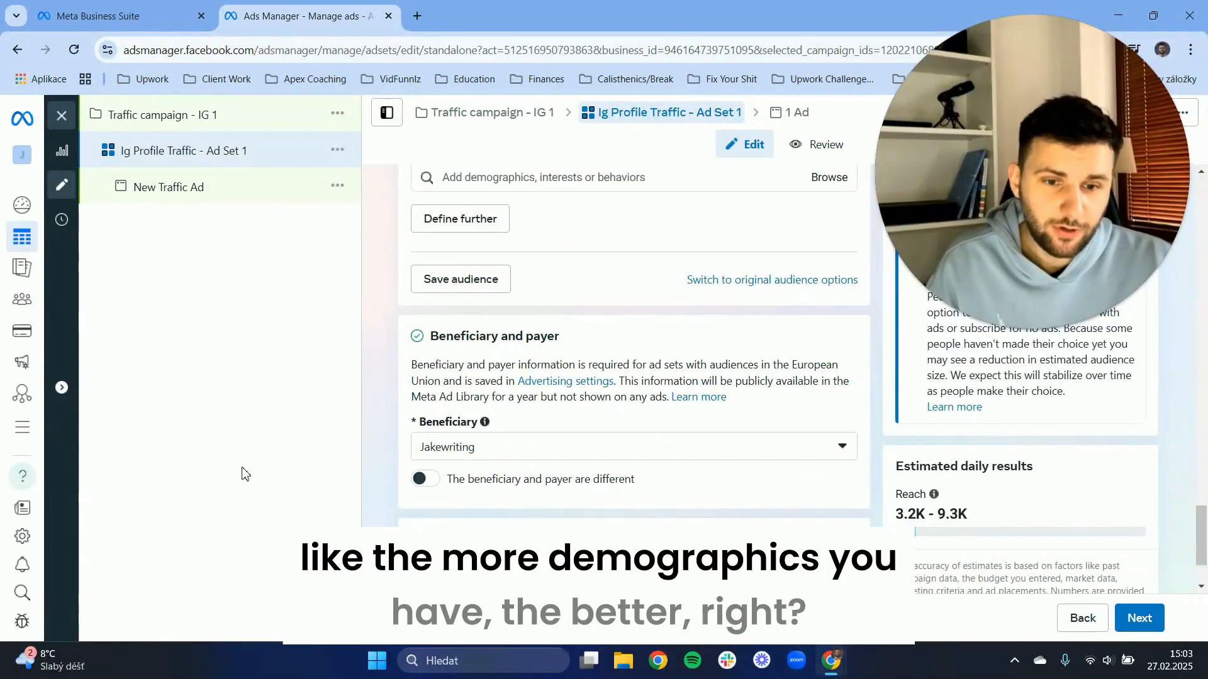
{"action": "scroll", "coordinate": [547, 358], "scroll_direction": "up", "scroll_amount": 4}
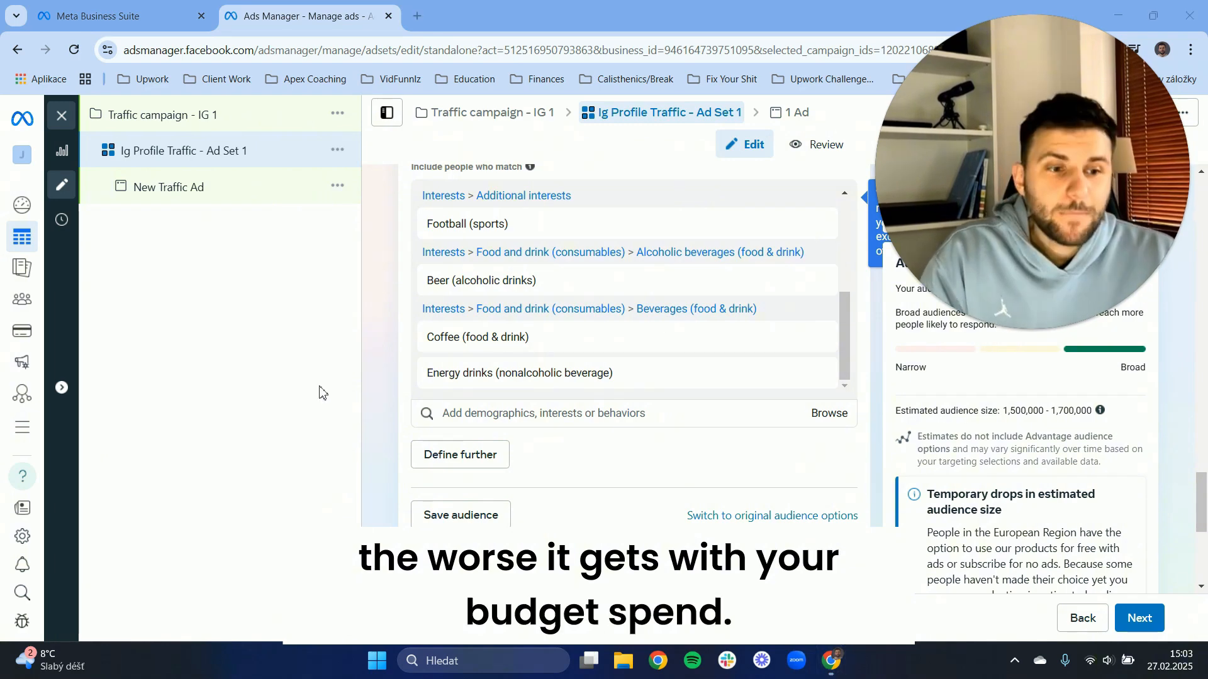
{"action": "scroll", "coordinate": [574, 334], "scroll_direction": "up", "scroll_amount": 5}
{"action": "scroll", "coordinate": [480, 365], "scroll_direction": "up", "scroll_amount": 5}
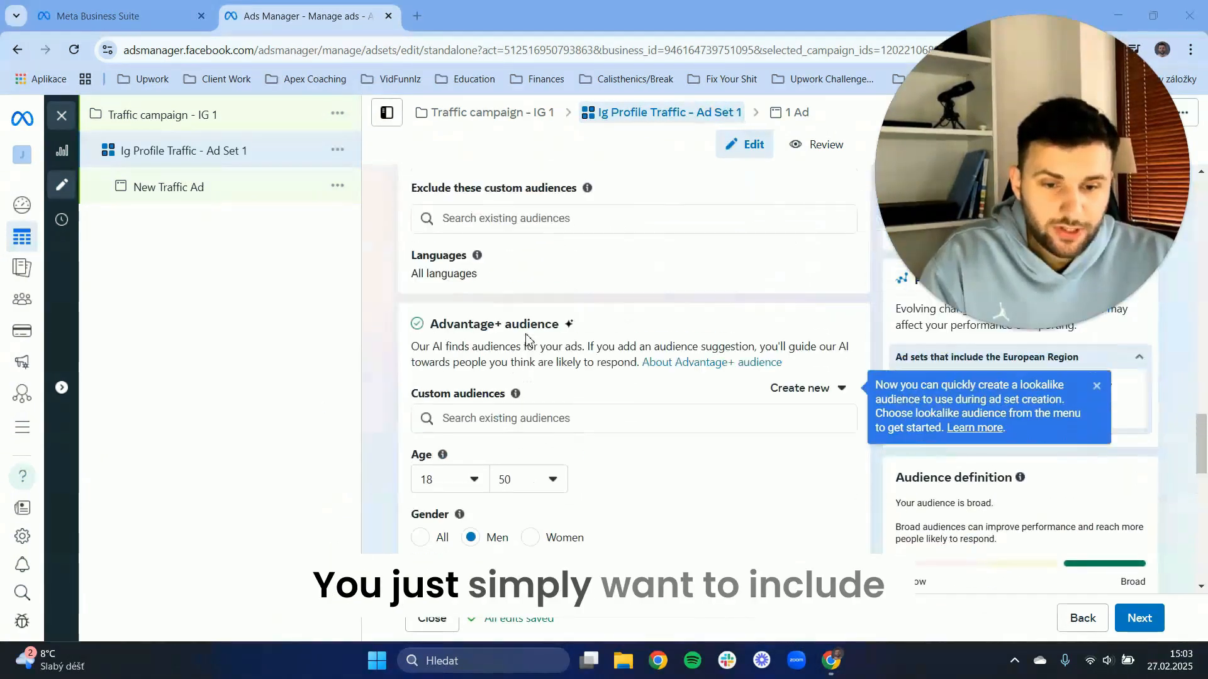
{"action": "scroll", "coordinate": [566, 304], "scroll_direction": "down", "scroll_amount": 5}
{"action": "scroll", "coordinate": [564, 310], "scroll_direction": "down", "scroll_amount": 2}
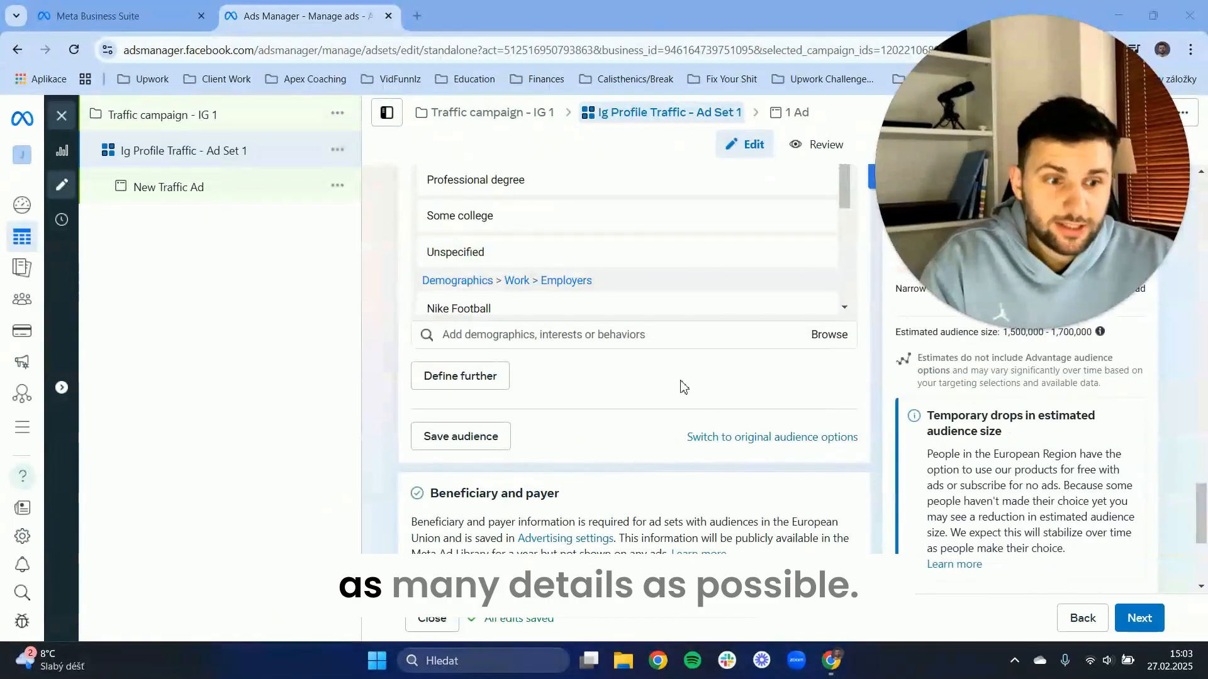
{"action": "scroll", "coordinate": [553, 402], "scroll_direction": "down", "scroll_amount": 1}
{"action": "scroll", "coordinate": [527, 433], "scroll_direction": "up", "scroll_amount": 2}
{"action": "left_click", "coordinate": [531, 415]}
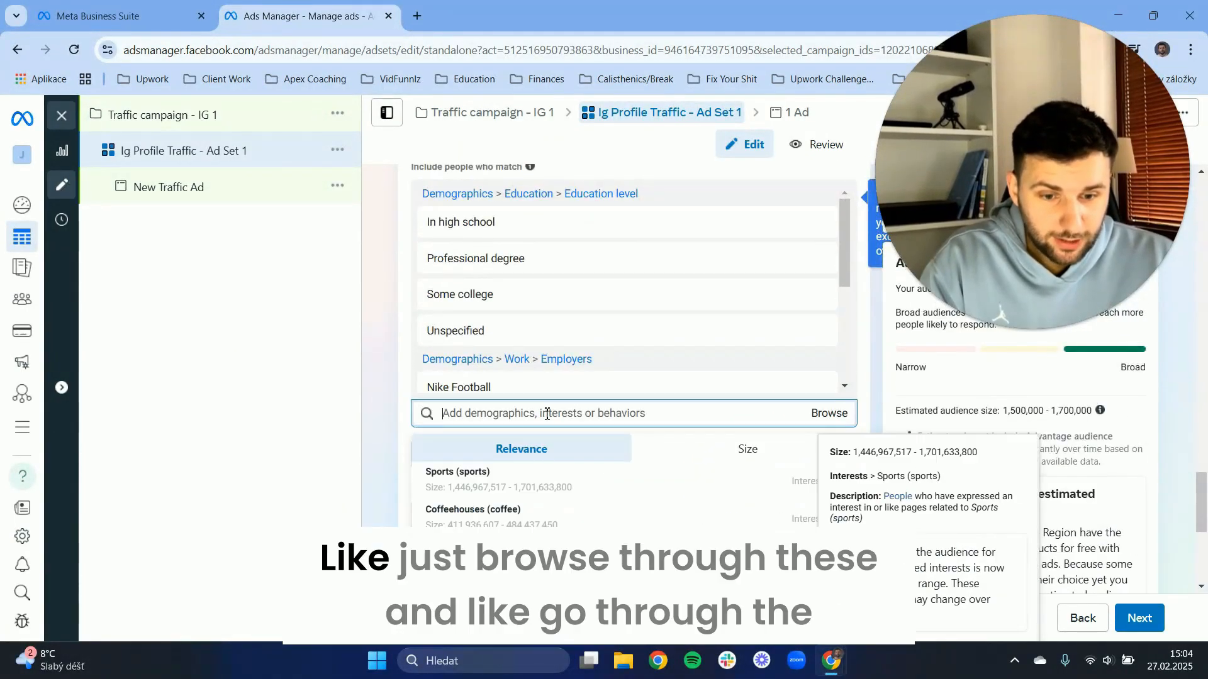
{"action": "left_click", "coordinate": [824, 413]}
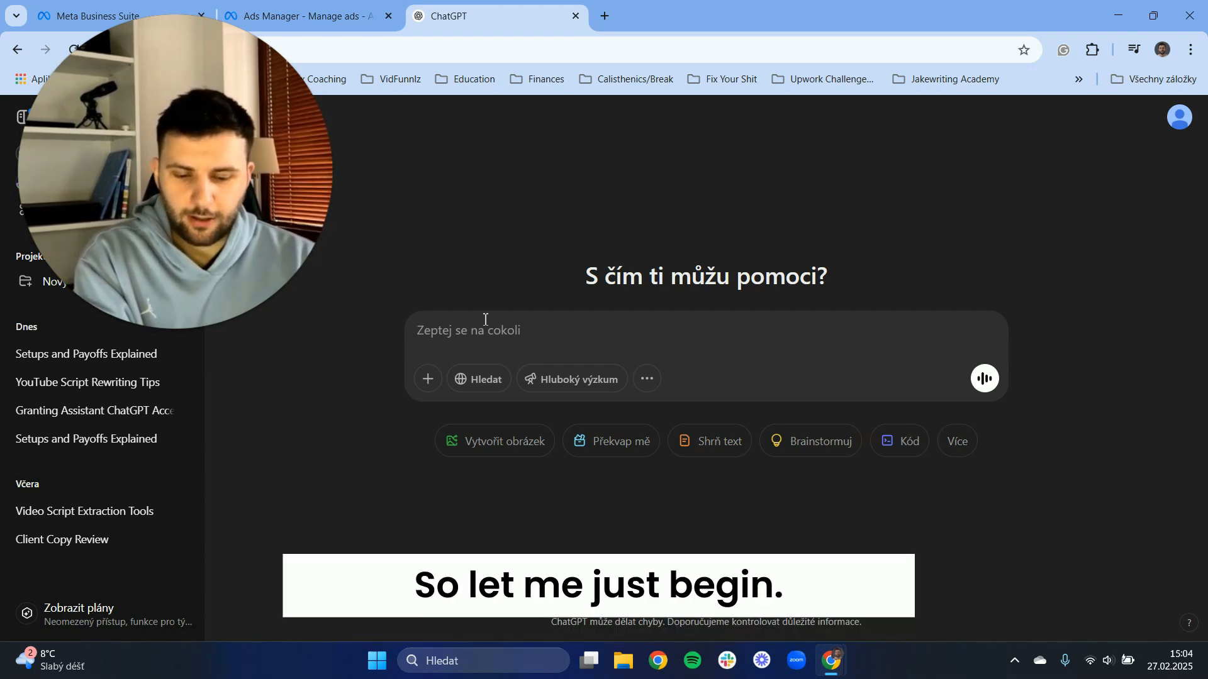
Start the prompt with "I am running an instagram page for football fans that updates and shares daily match results, behind the scenes content and interviews with players".
{"action": "type", "text": "I am running an"}
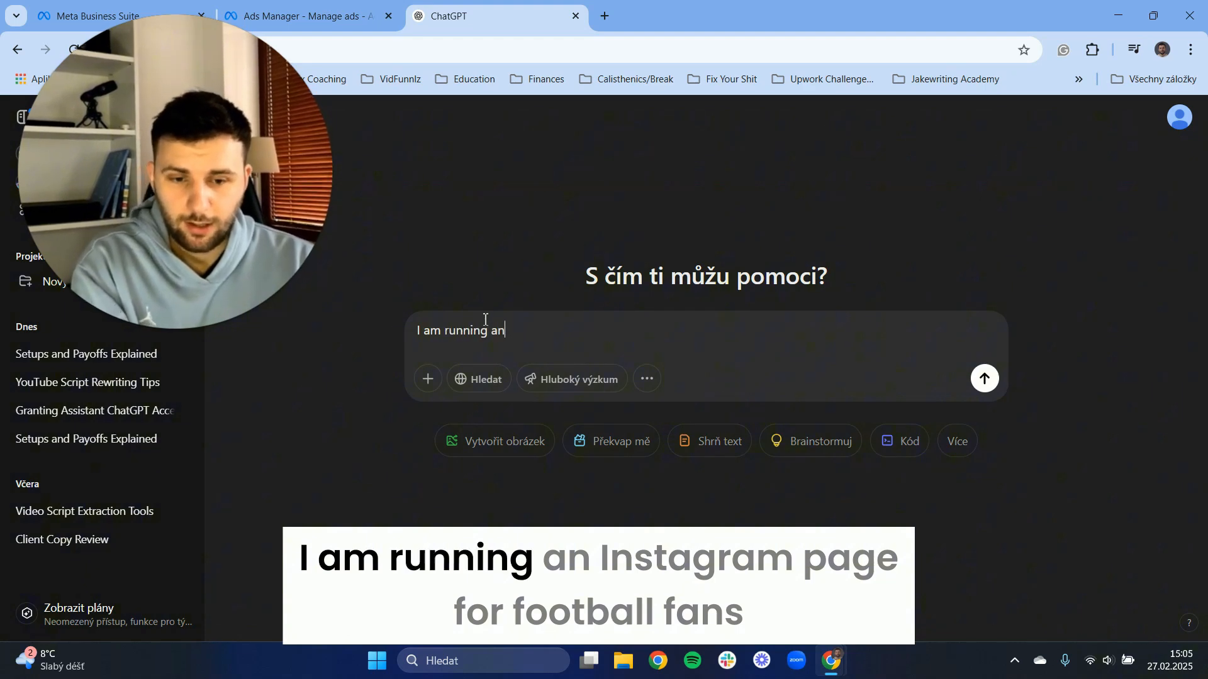
{"action": "type", "text": " instagram page for fo"}
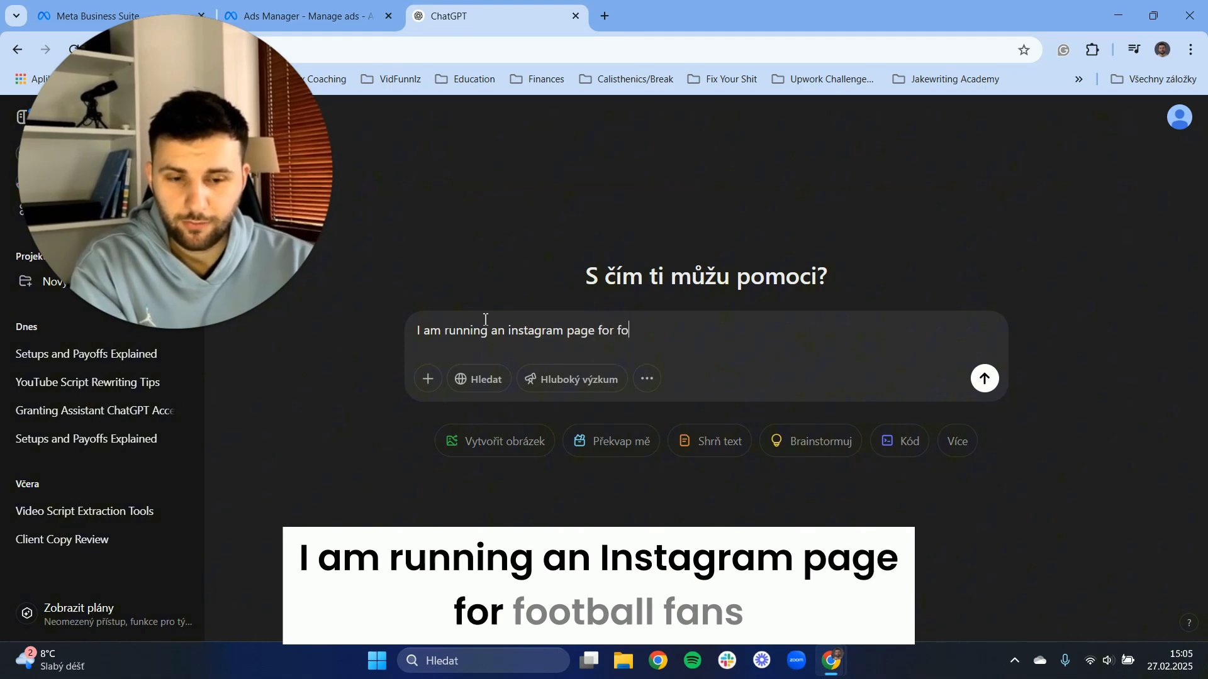
{"action": "type", "text": "otball fans that"}
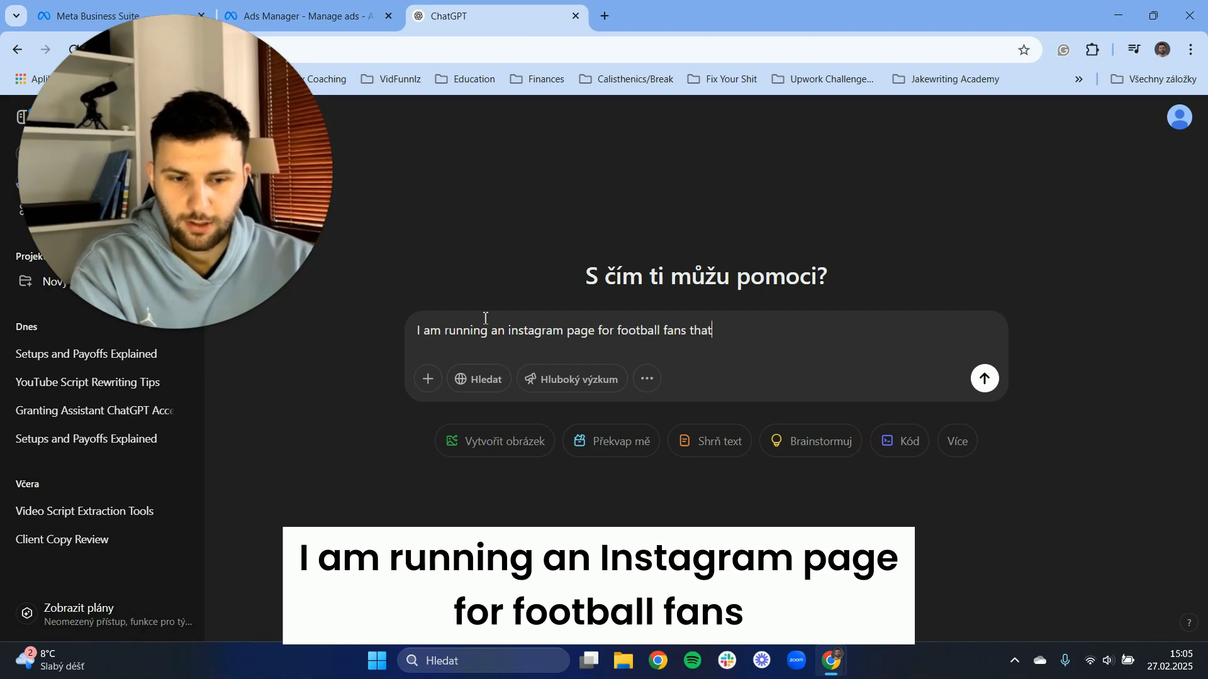
{"action": "type", "text": "u"}
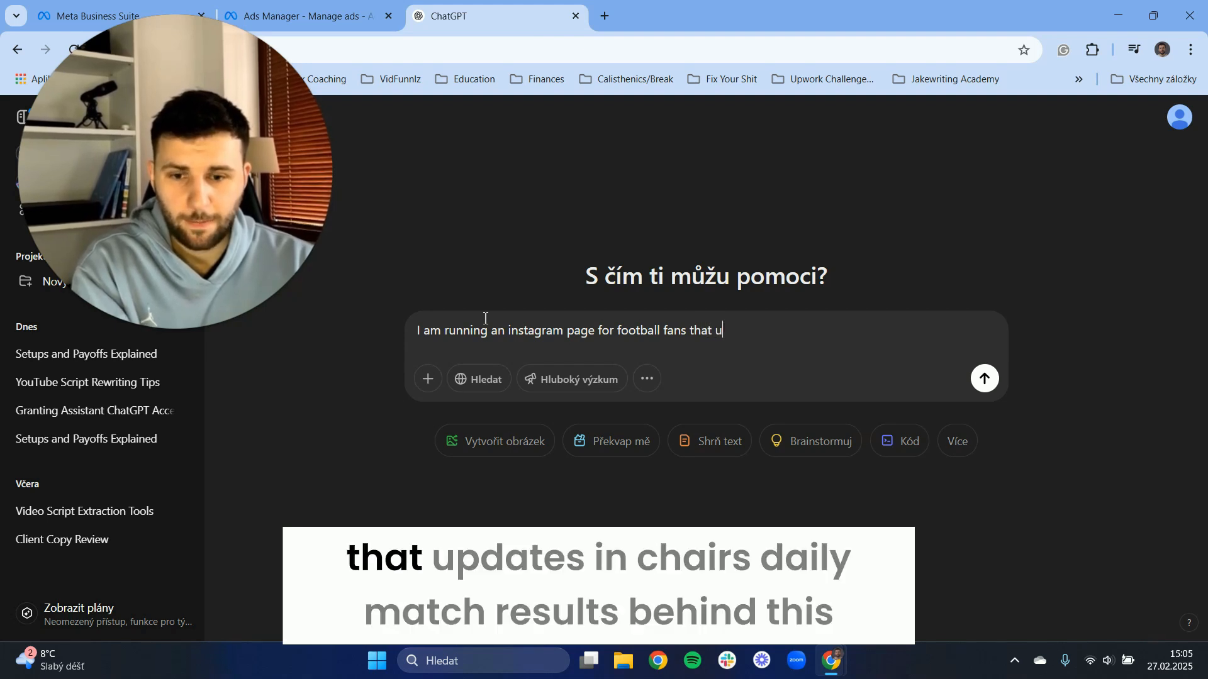
{"action": "type", "text": "pdates and sha"}
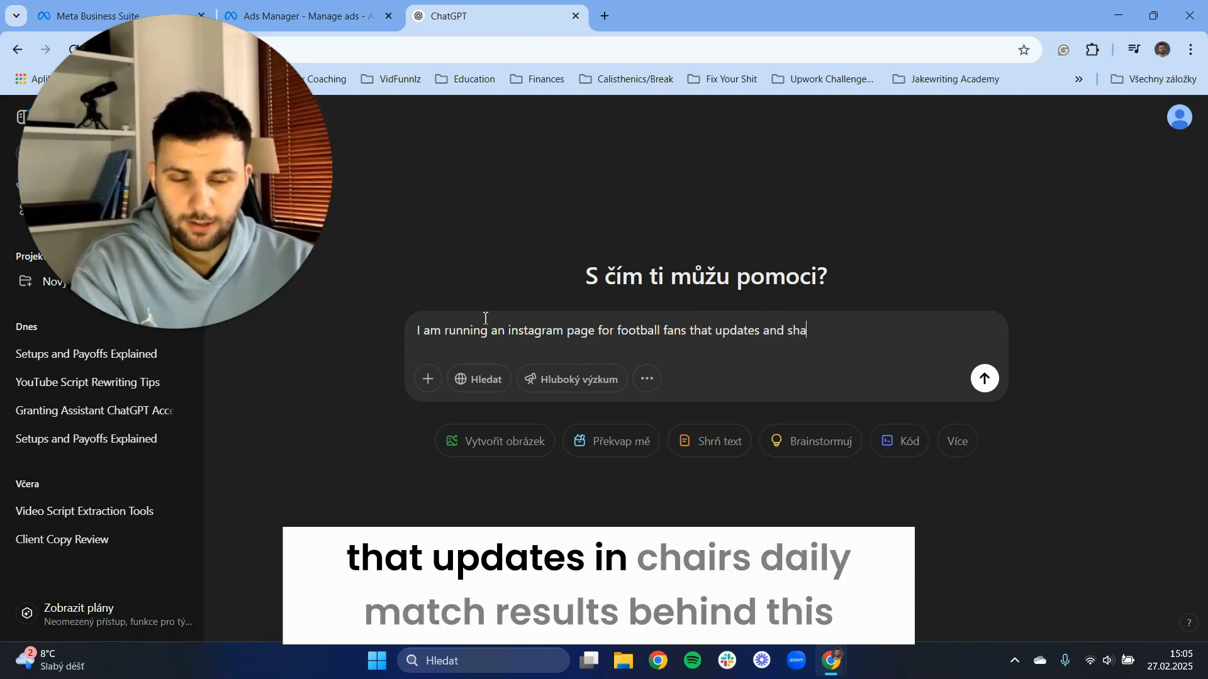
{"action": "type", "text": "res daily ma"}
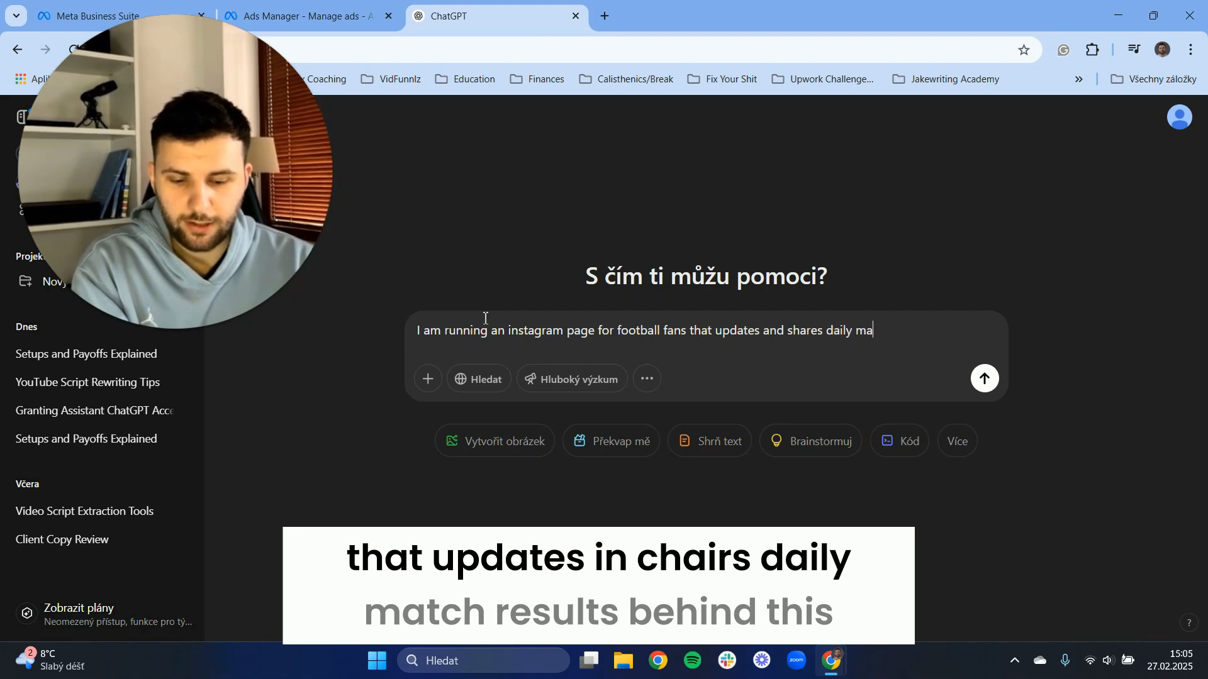
{"action": "type", "text": "tch res"}
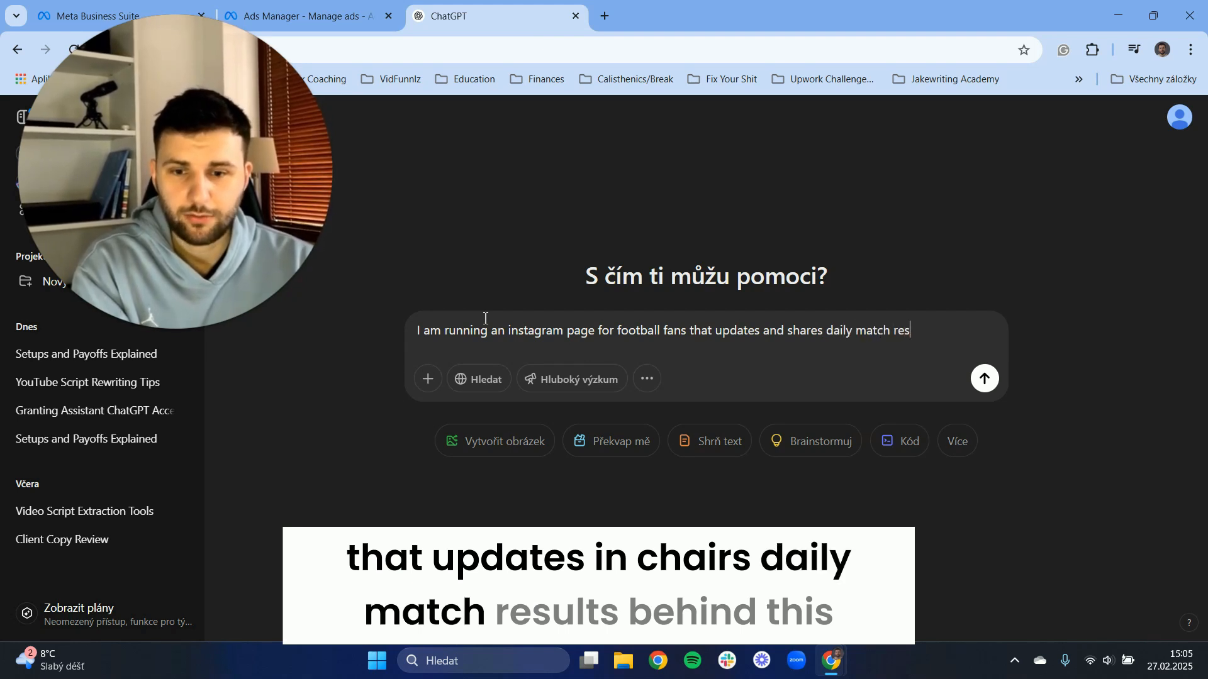
{"action": "type", "text": "ult"}
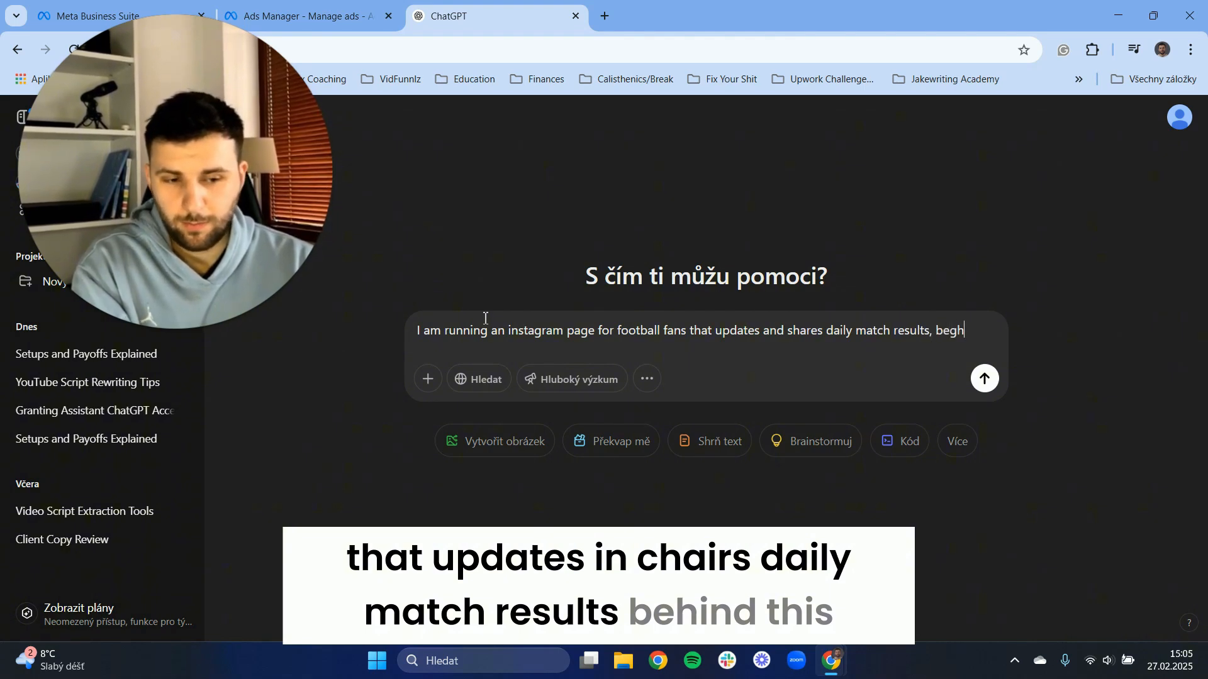
{"action": "type", "text": "s, behind t"}
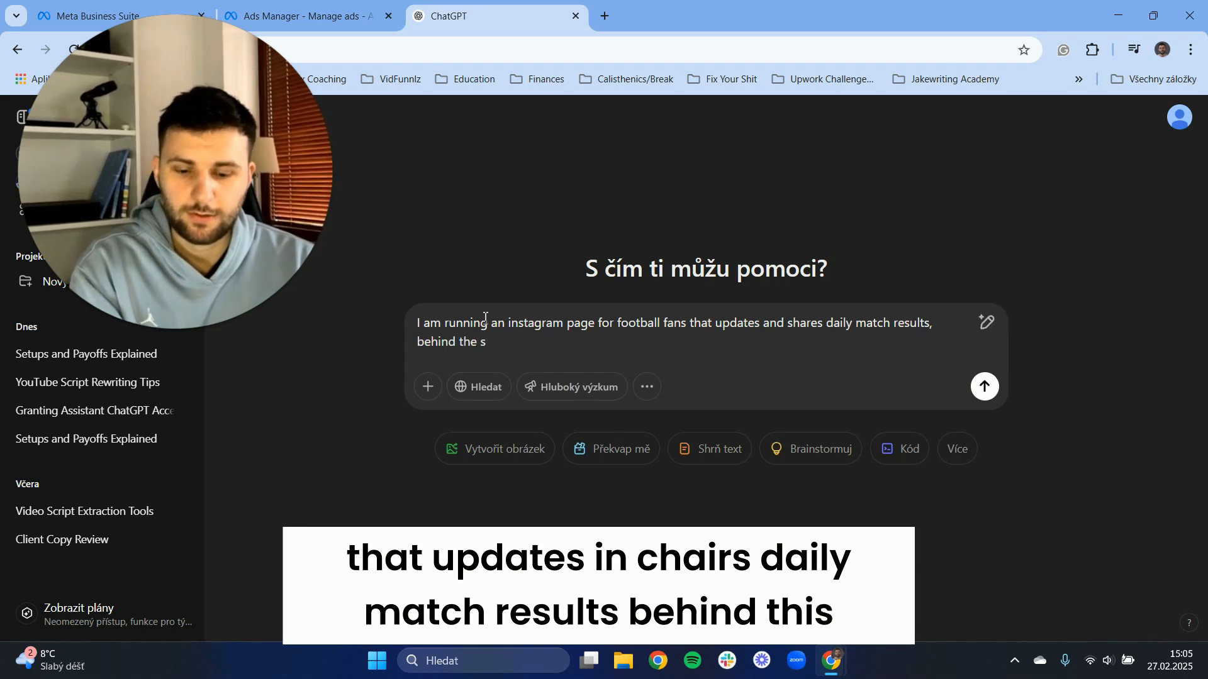
{"action": "type", "text": "he scenes content and"}
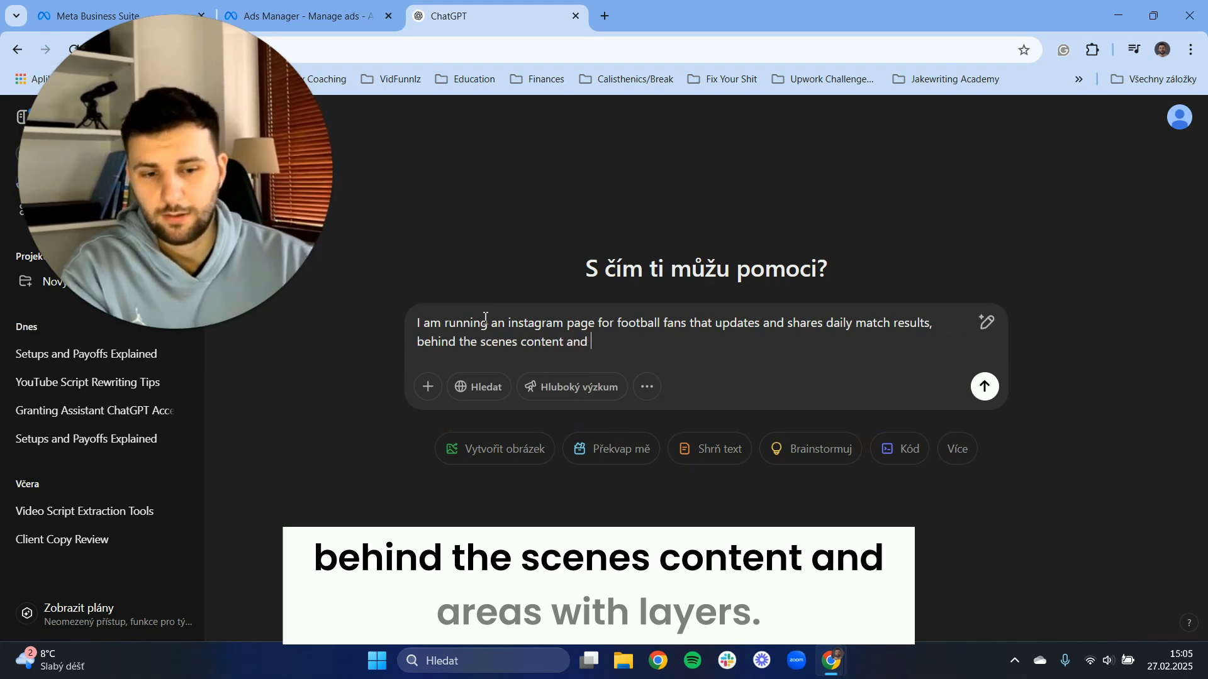
{"action": "type", "text": "interviews with pl"}
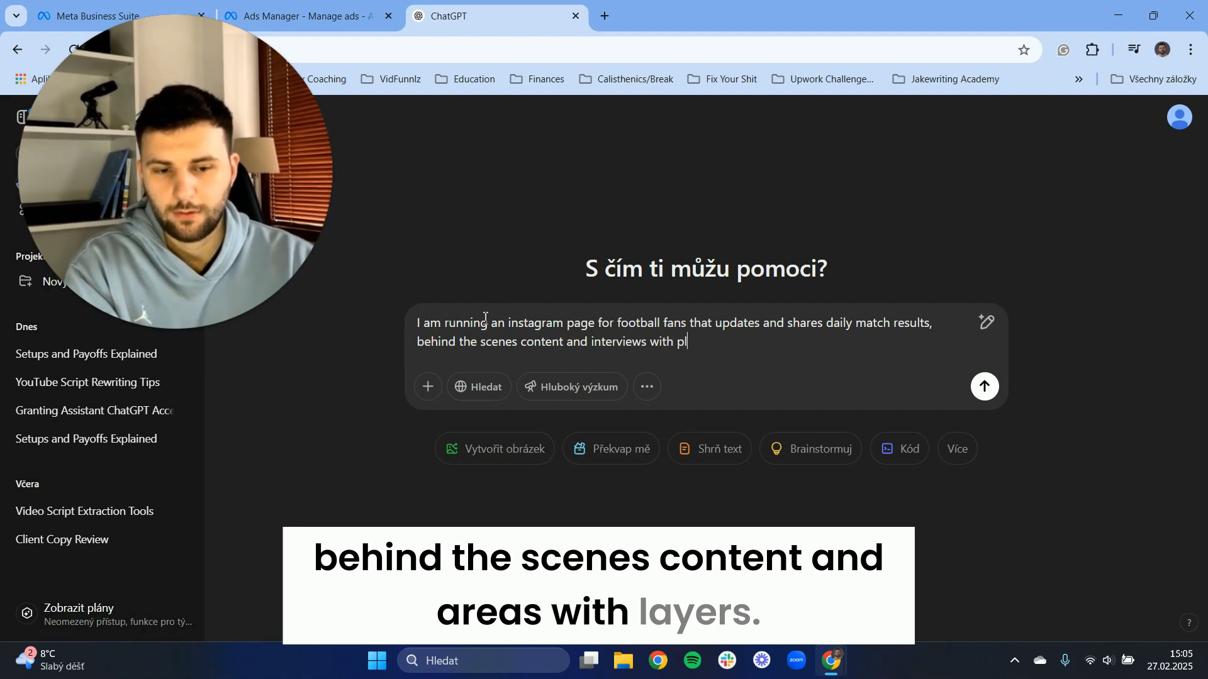
{"action": "type", "text": "ayers"}
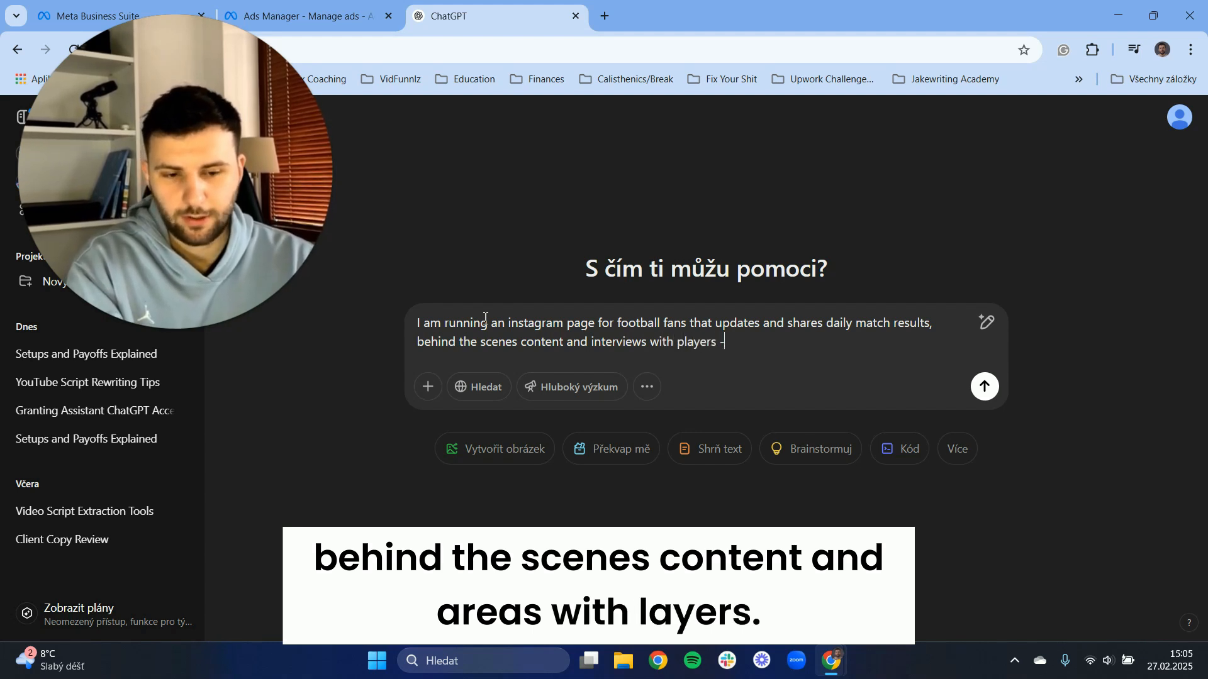
{"action": "type", "text": " - can you pleas"}
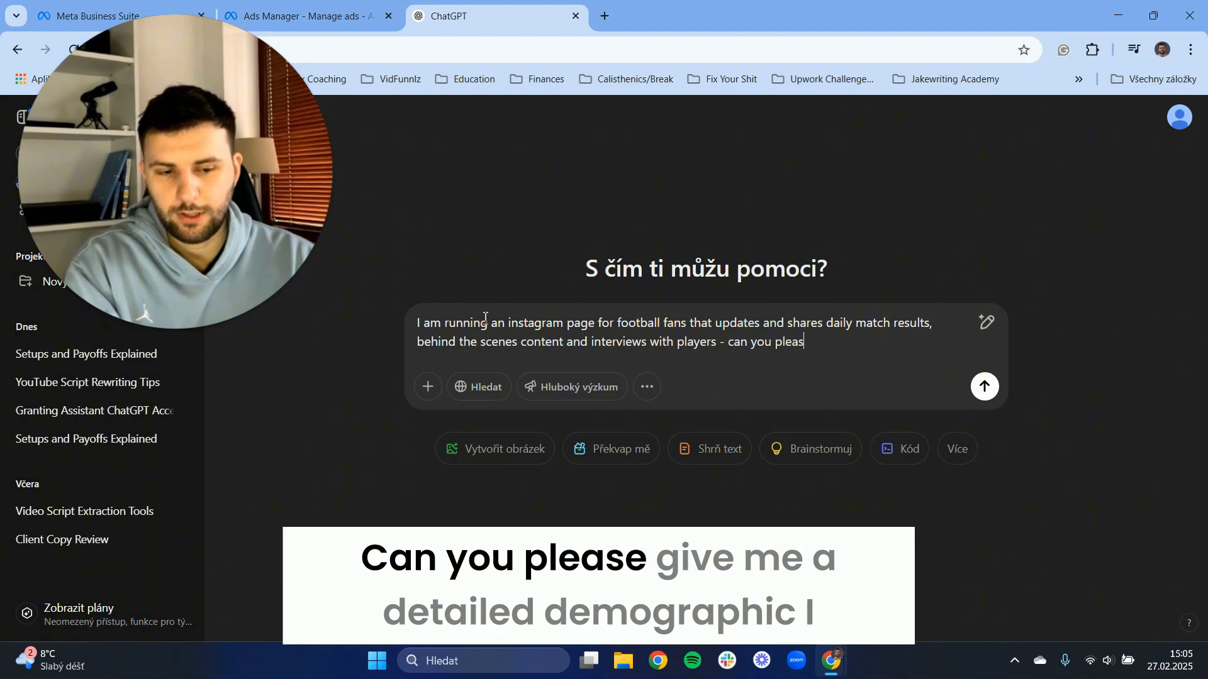
{"action": "type", "text": "e give me a de"}
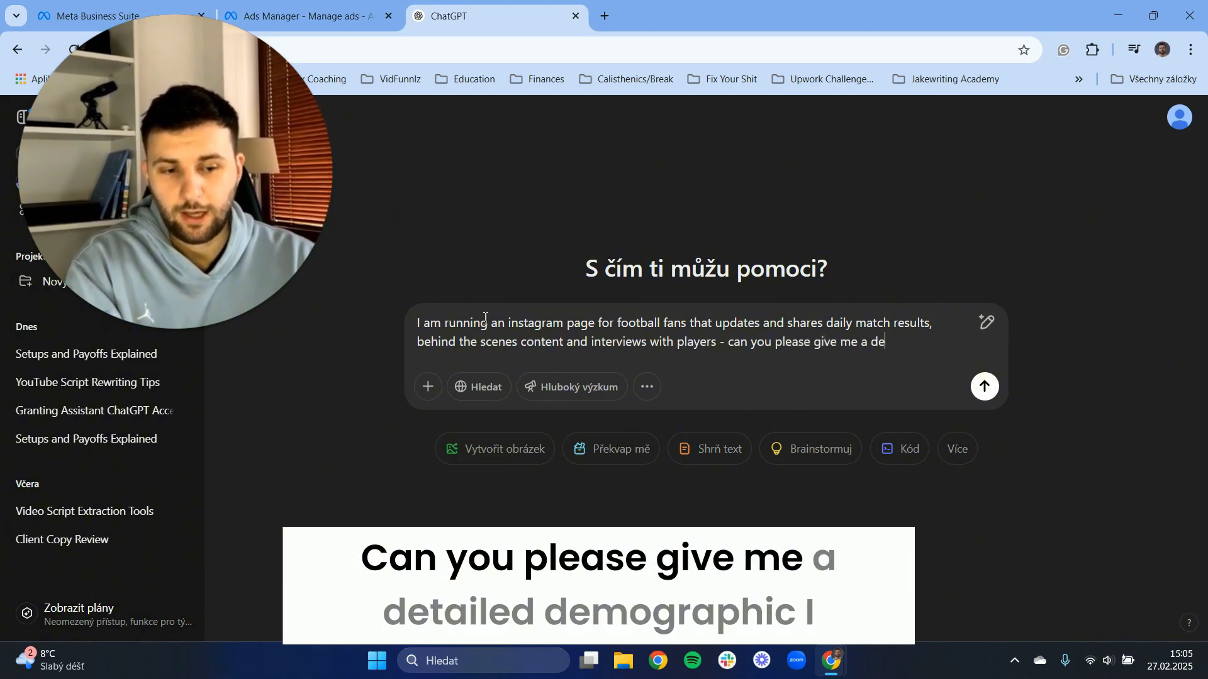
{"action": "type", "text": "tailed demo"}
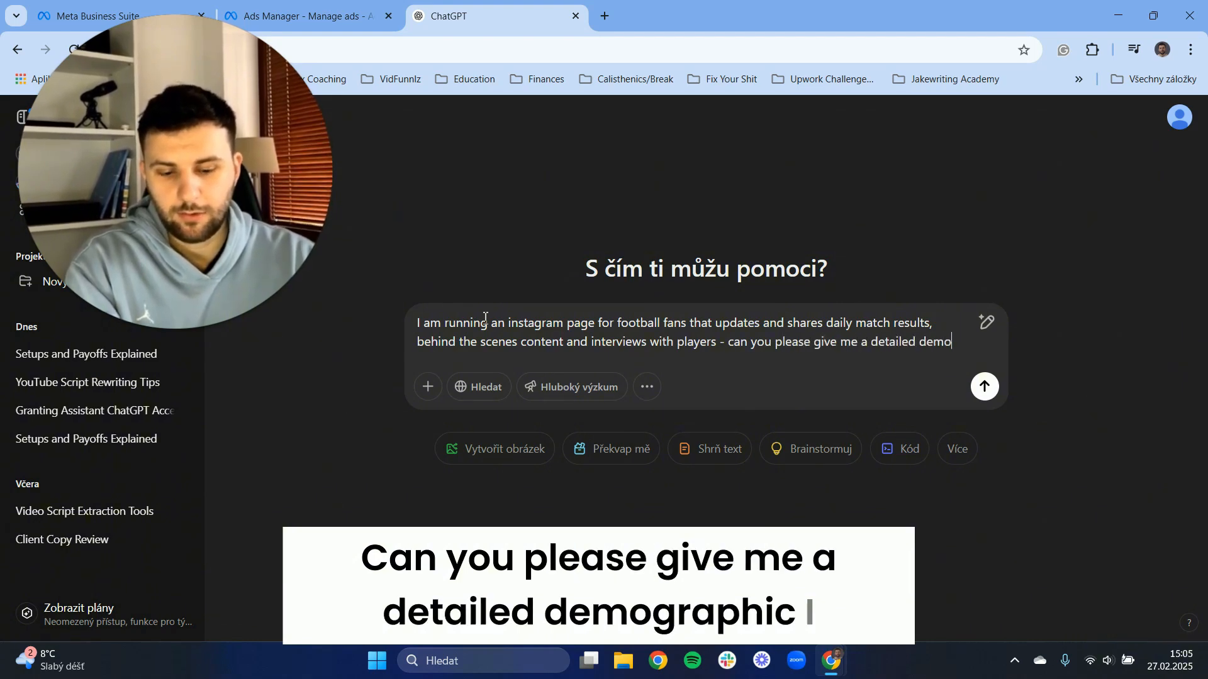
{"action": "type", "text": "graphic"}
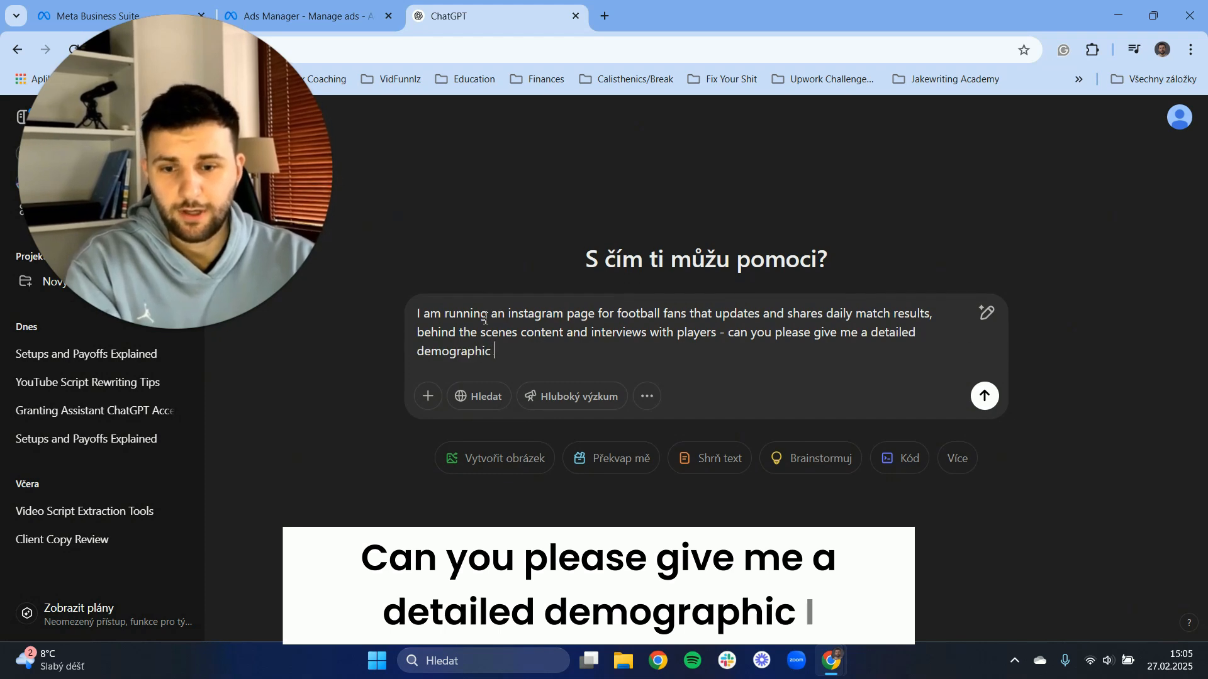
{"action": "type", "text": " i can then use"}
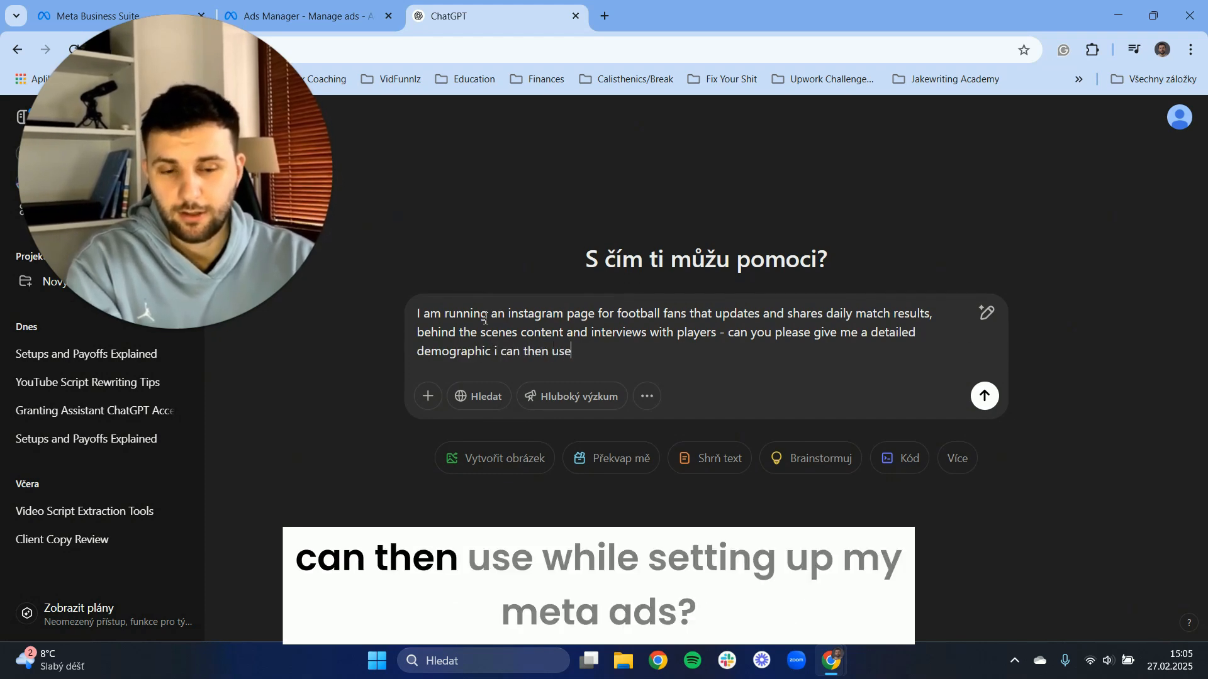
{"action": "type", "text": " whi"}
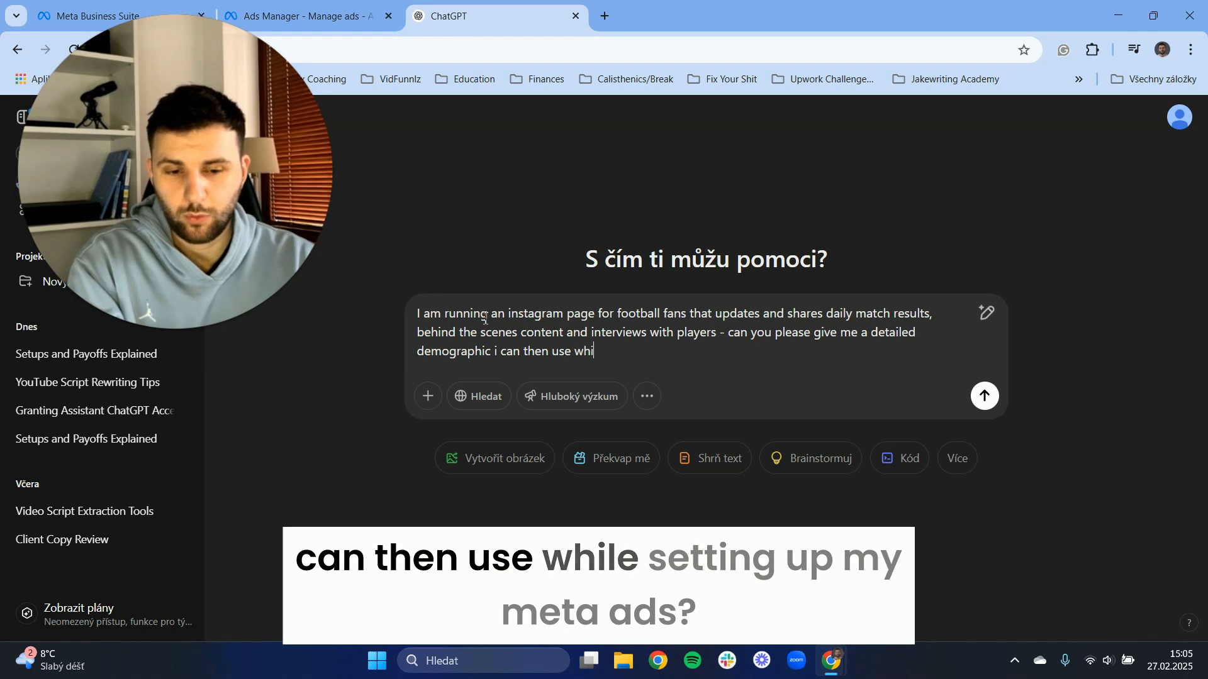
{"action": "type", "text": "le setting "}
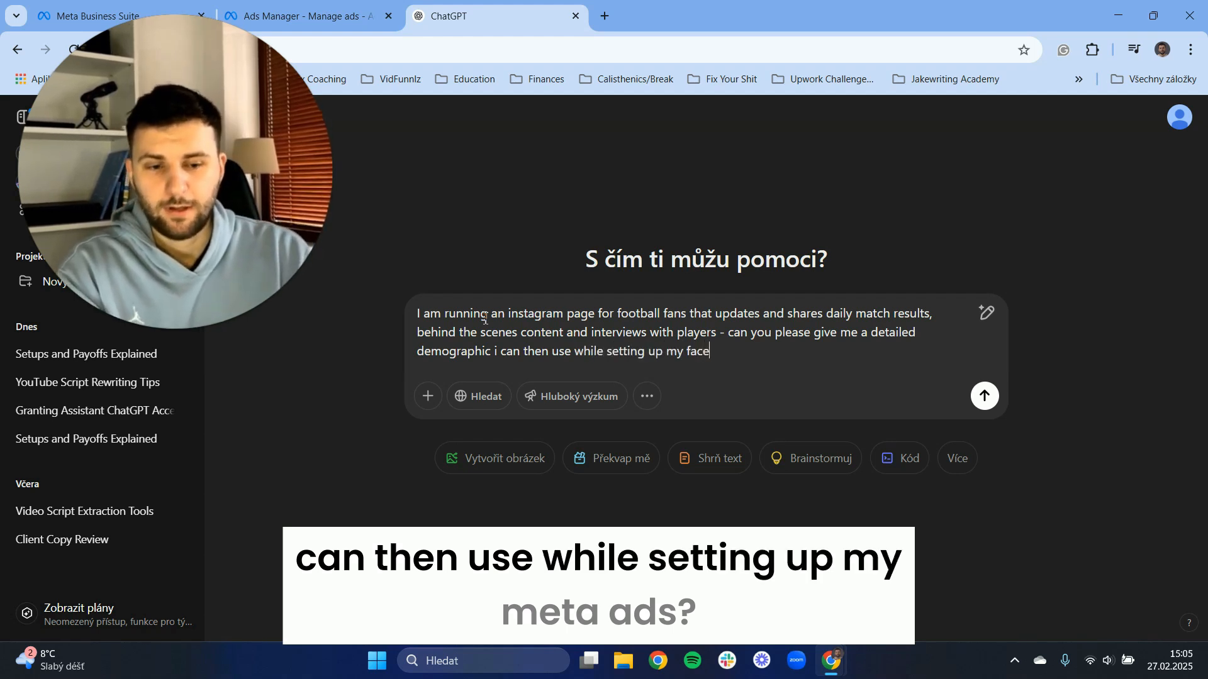
{"action": "type", "text": "up my meta a"}
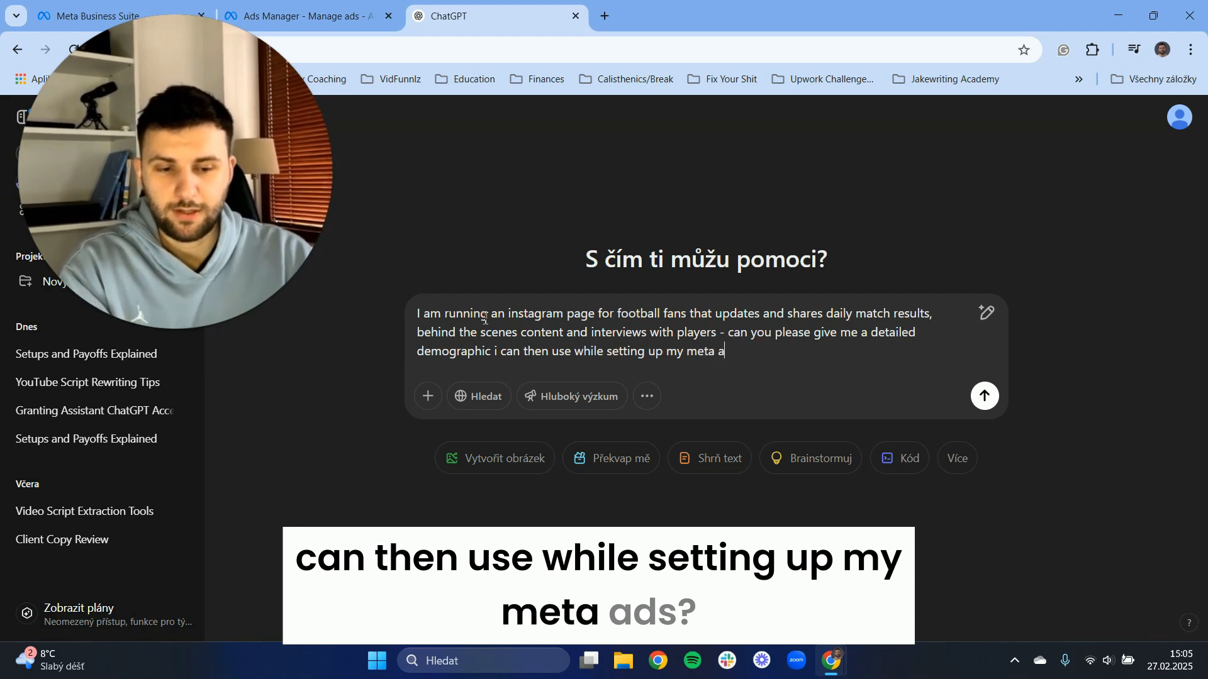
{"action": "type", "text": "ds? ple"}
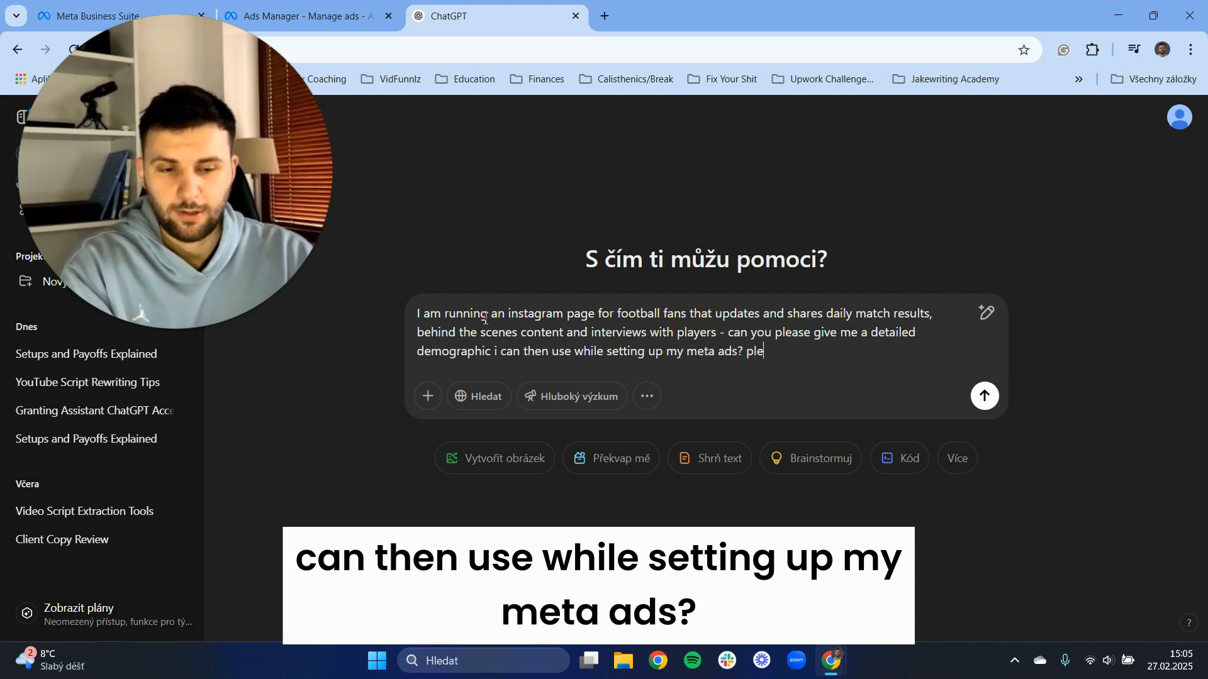
{"action": "type", "text": "ase be as spe"}
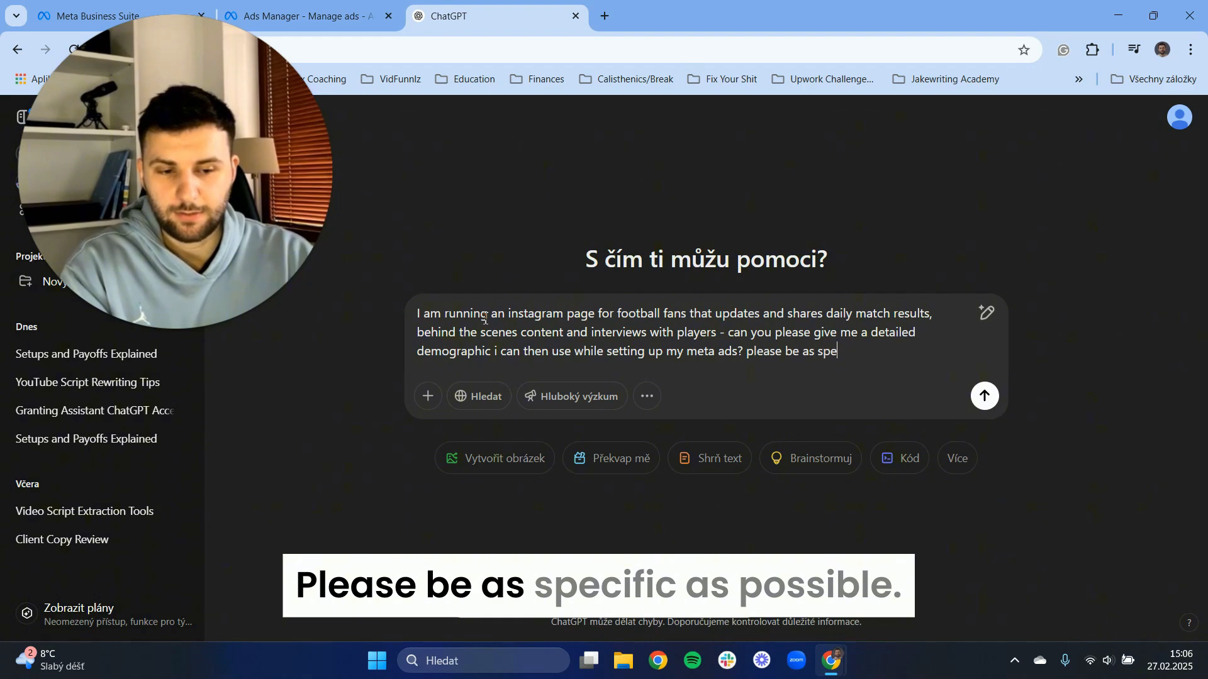
{"action": "type", "text": "cific as possib"}
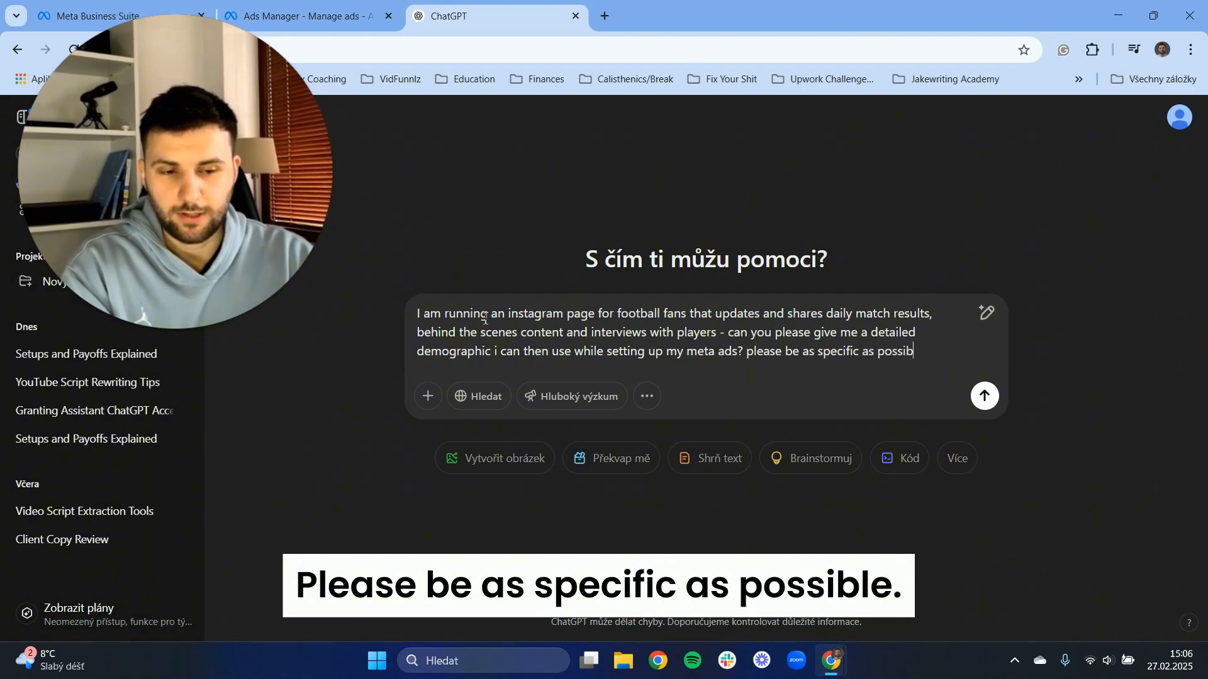
{"action": "type", "text": "le - includ"}
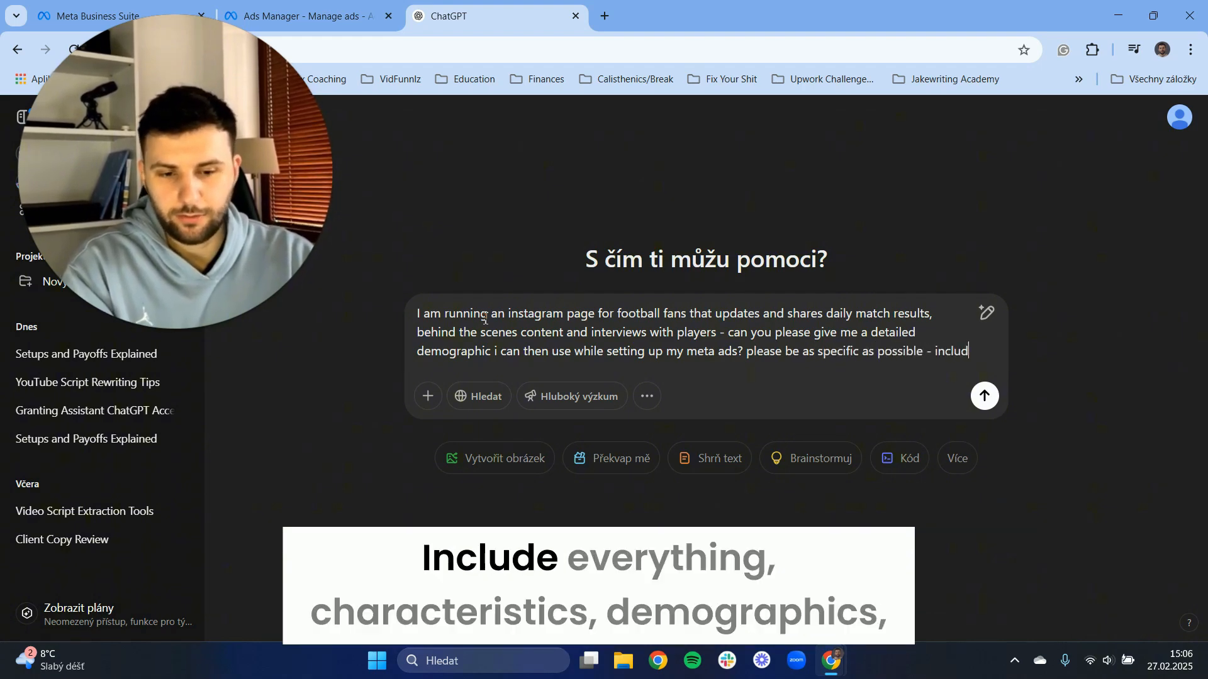
{"action": "type", "text": "e everythi"}
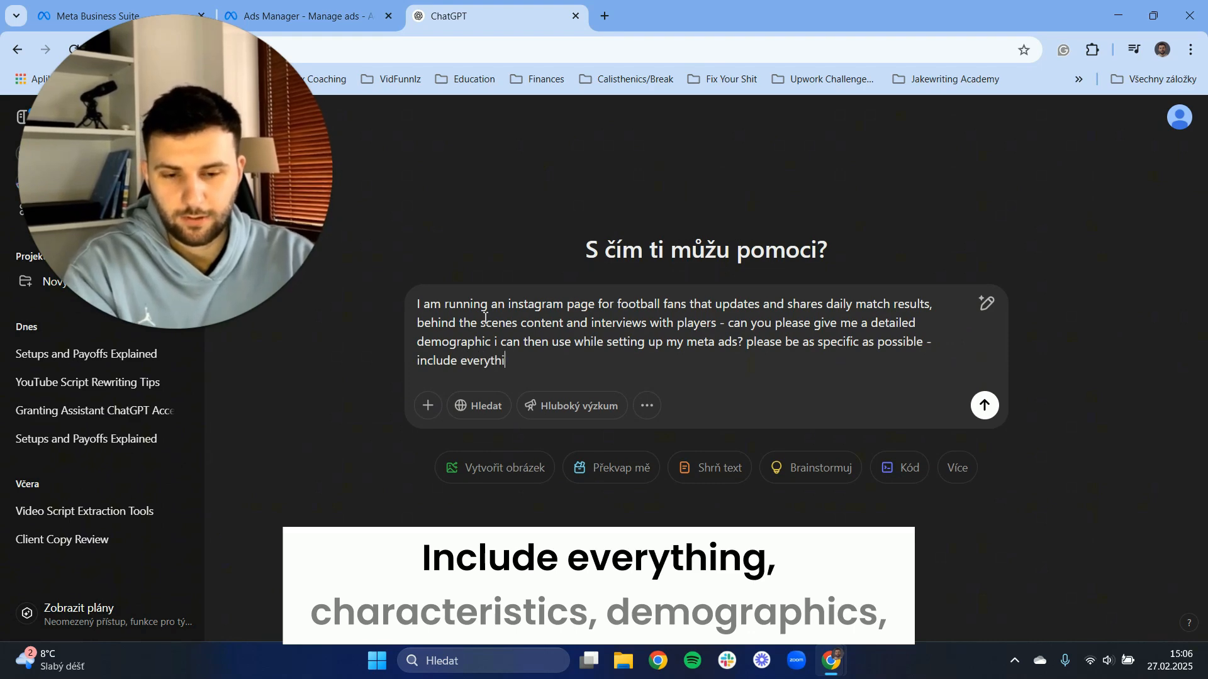
{"action": "type", "text": "ng character"}
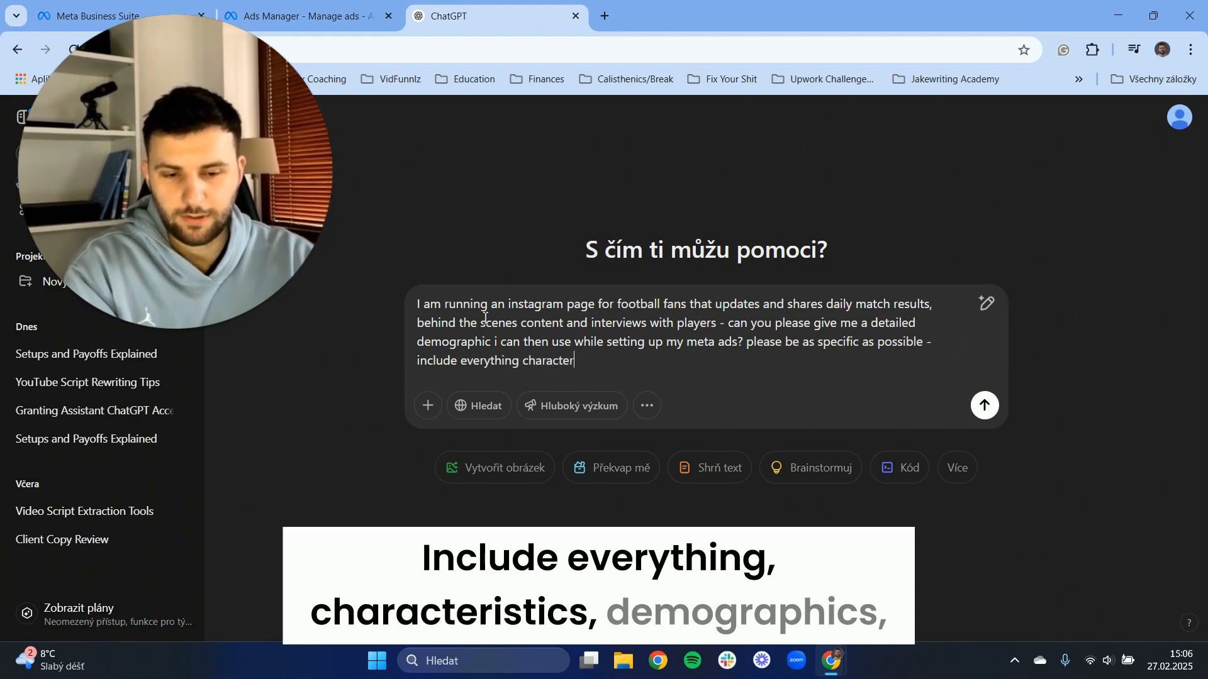
{"action": "type", "text": "istics demographics"}
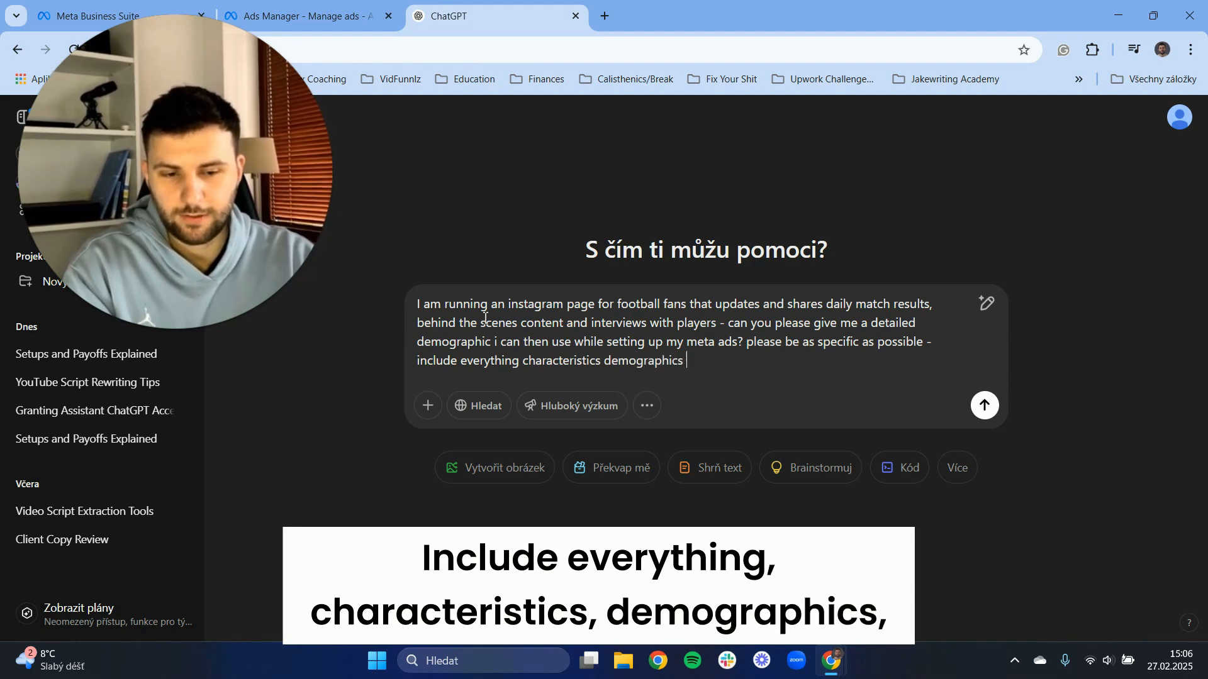
{"action": "type", "text": " psychographics, ho"}
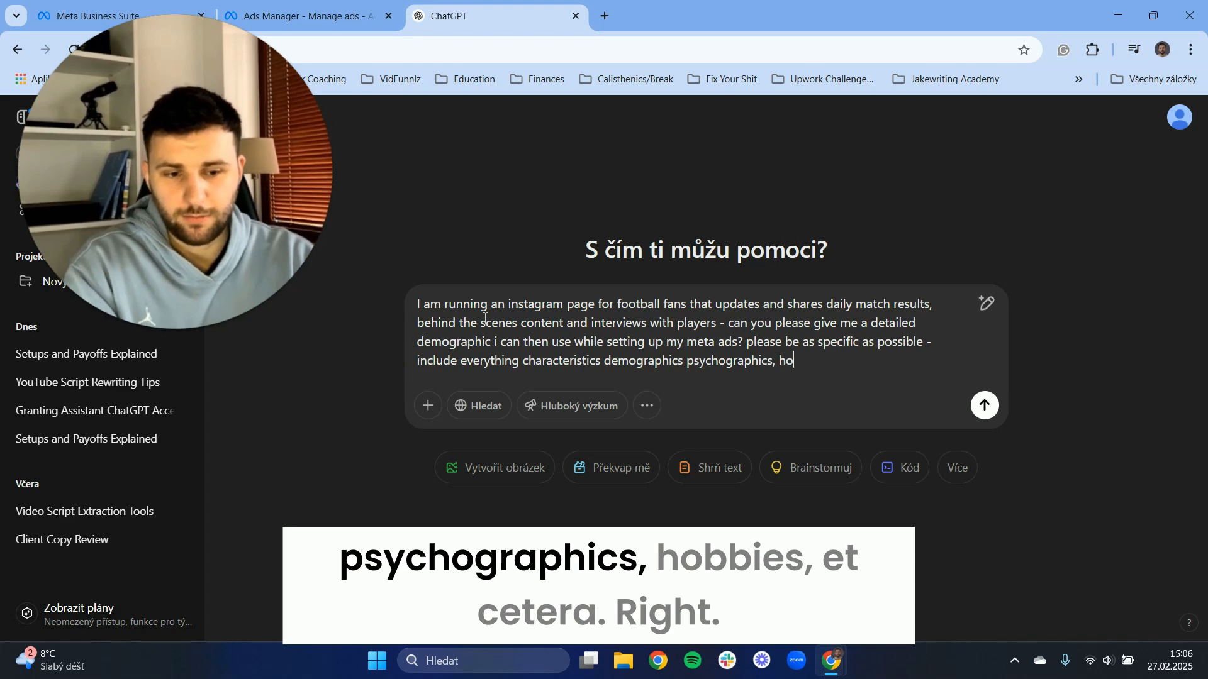
{"action": "type", "text": "bbies etc"}
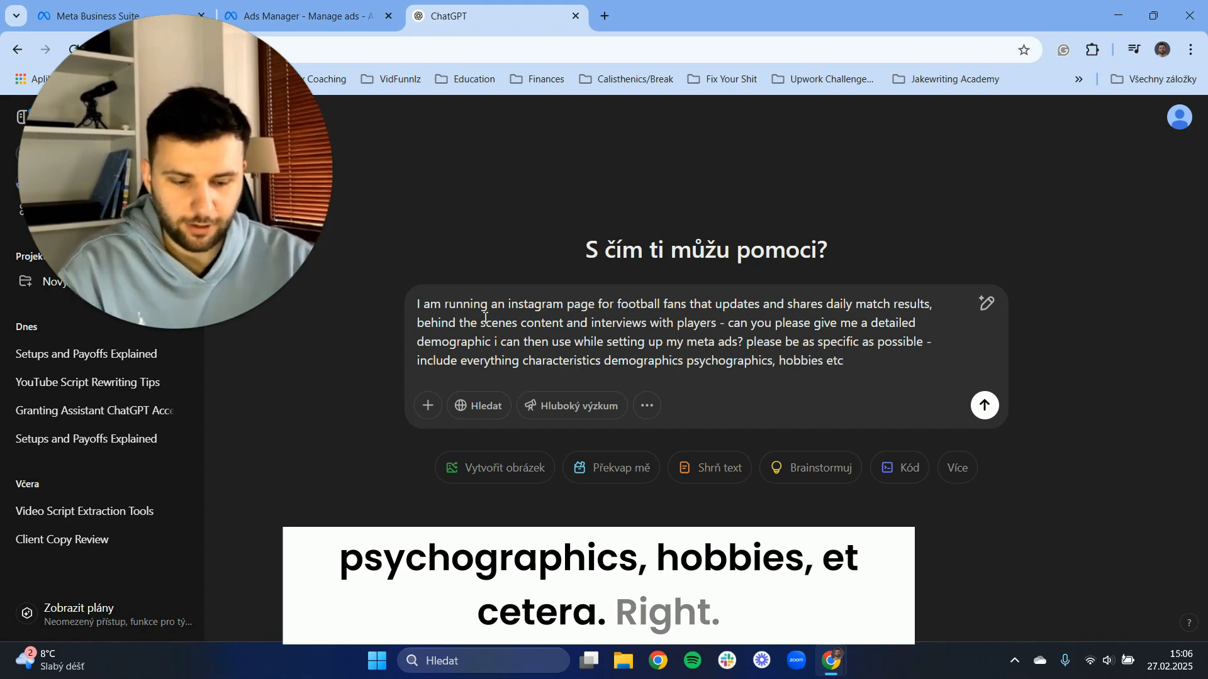
Finish the prompt with "please be as specific as possible - include everything characteristics demographics psychographics, hobbies etc" and send it.
{"action": "key", "text": "Return"}
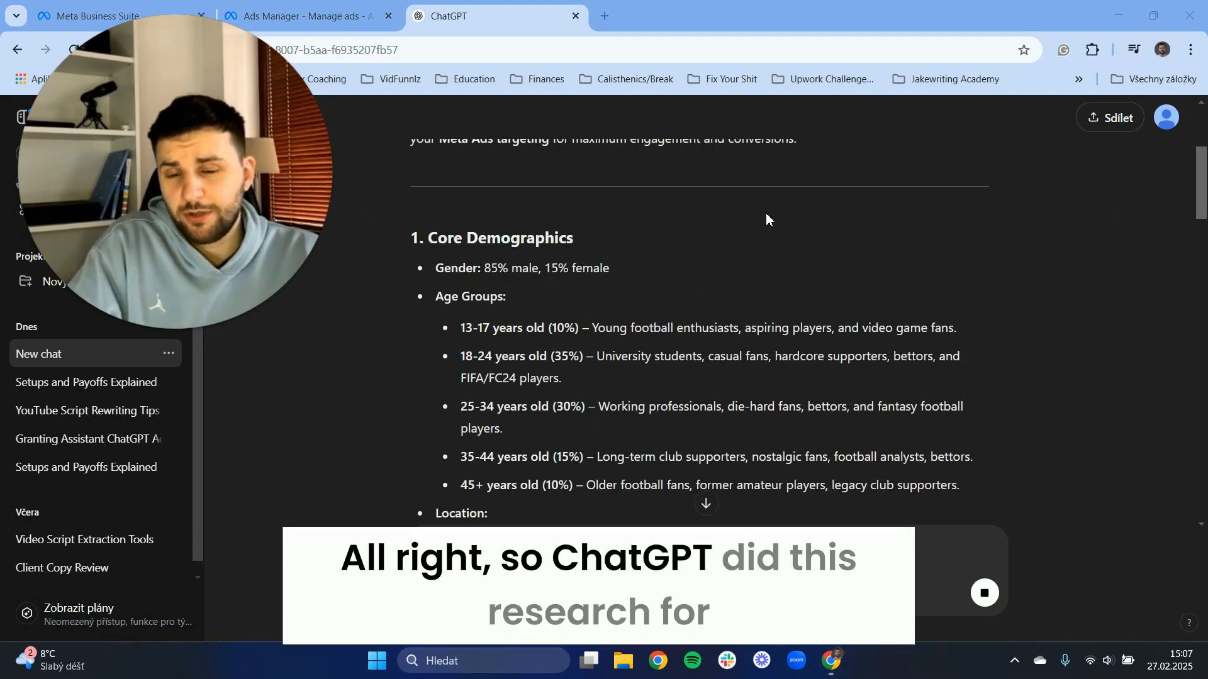
Review the generated audience breakdown, covering core demographics, interests, psychographics and behavior, and the target segments.
{"action": "scroll", "coordinate": [673, 252], "scroll_direction": "down", "scroll_amount": 1}
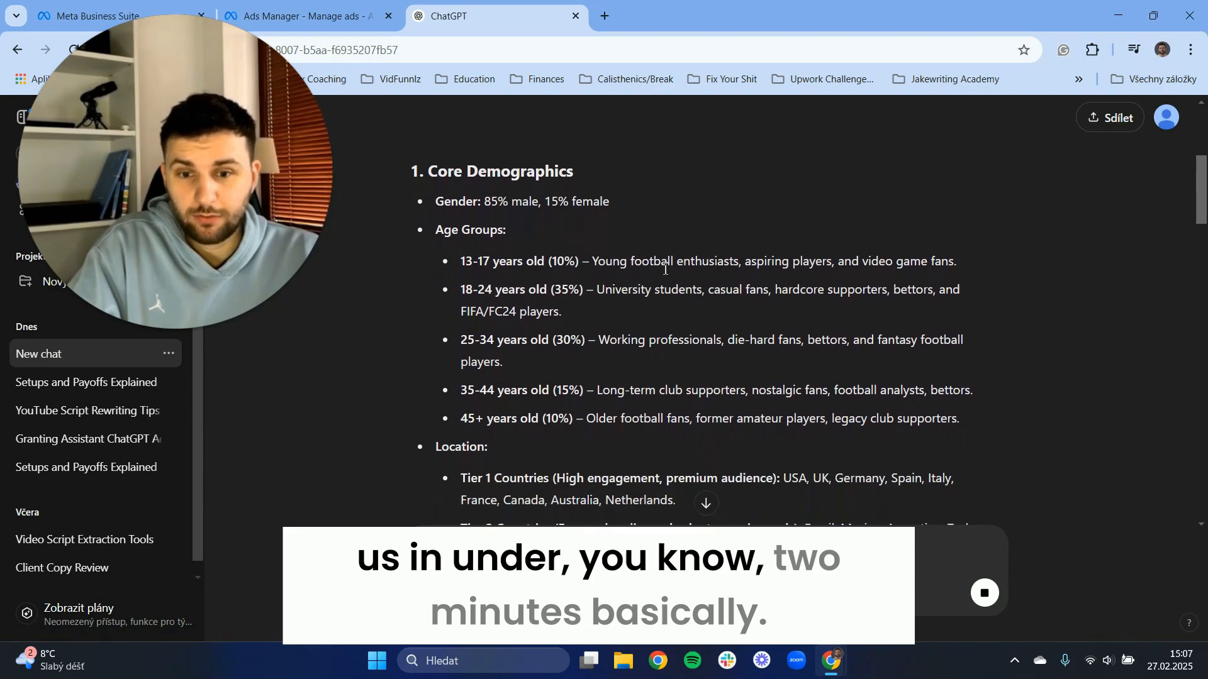
{"action": "scroll", "coordinate": [665, 269], "scroll_direction": "down", "scroll_amount": 10}
{"action": "scroll", "coordinate": [656, 262], "scroll_direction": "down", "scroll_amount": 15}
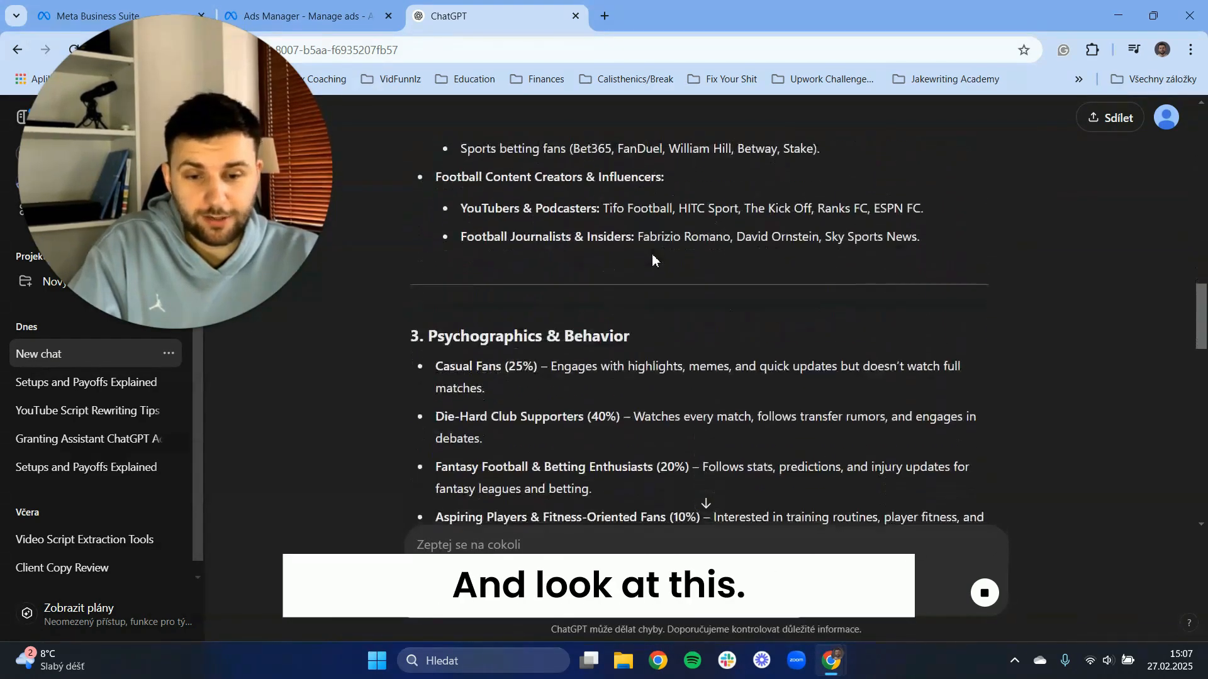
{"action": "scroll", "coordinate": [656, 258], "scroll_direction": "down", "scroll_amount": 9}
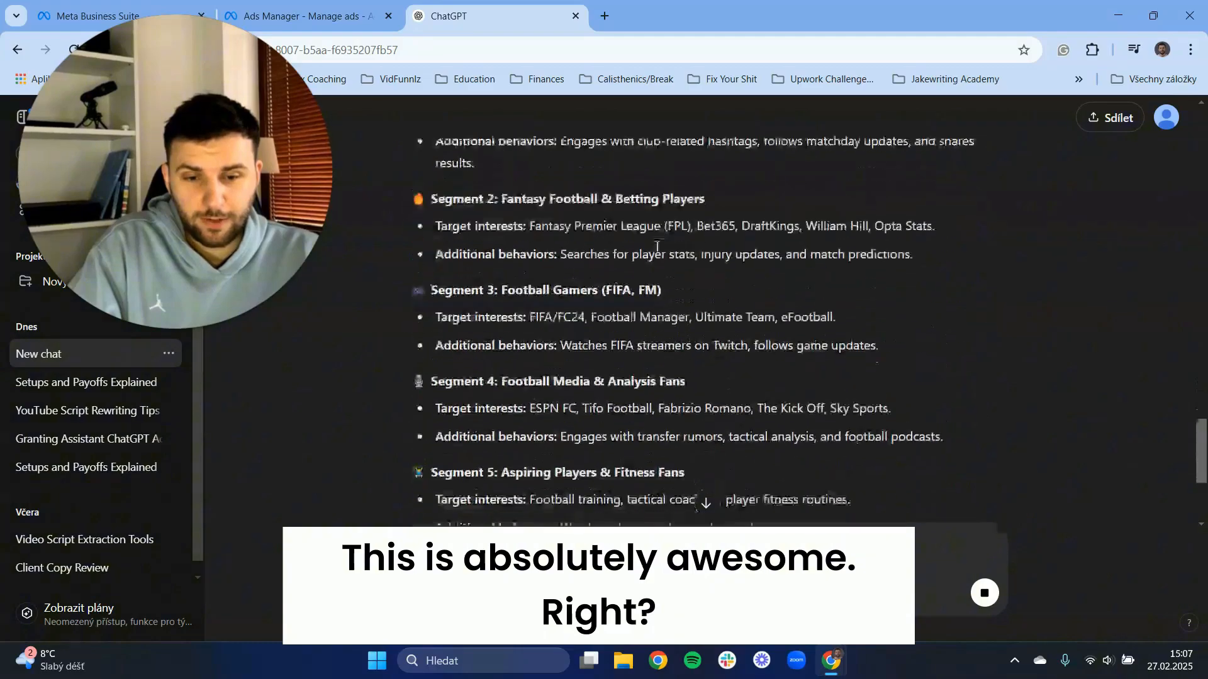
{"action": "scroll", "coordinate": [659, 283], "scroll_direction": "up", "scroll_amount": 11}
{"action": "scroll", "coordinate": [659, 283], "scroll_direction": "up", "scroll_amount": 20}
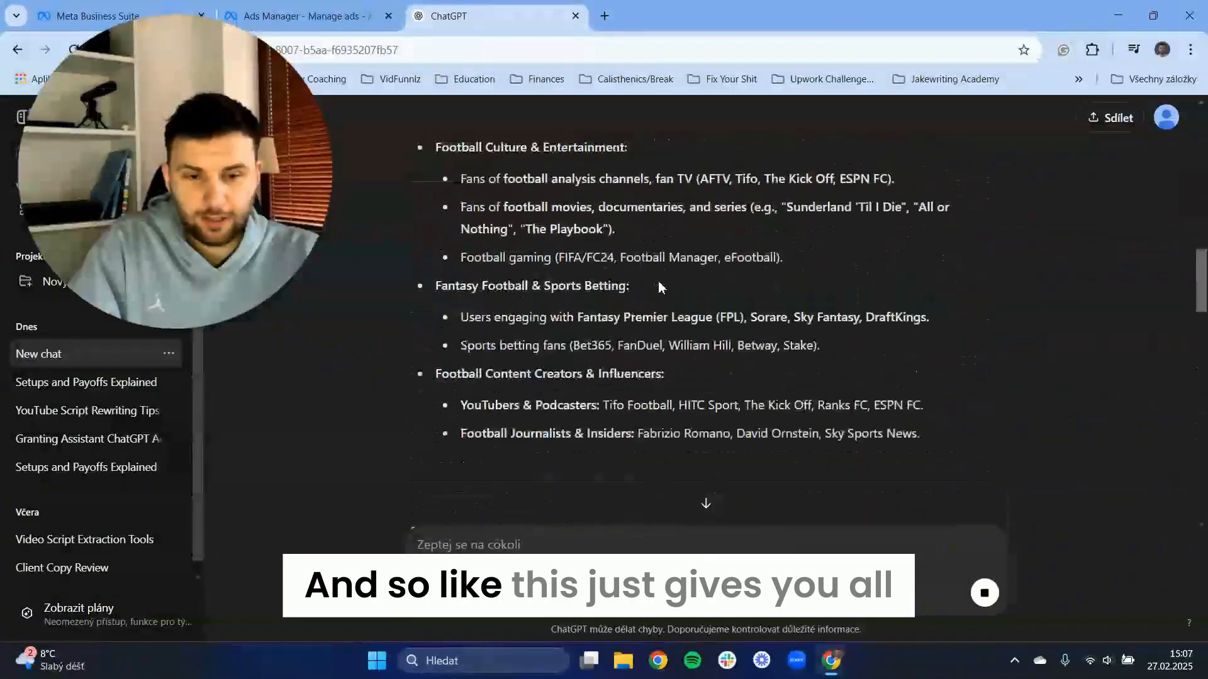
{"action": "scroll", "coordinate": [629, 265], "scroll_direction": "down", "scroll_amount": 6}
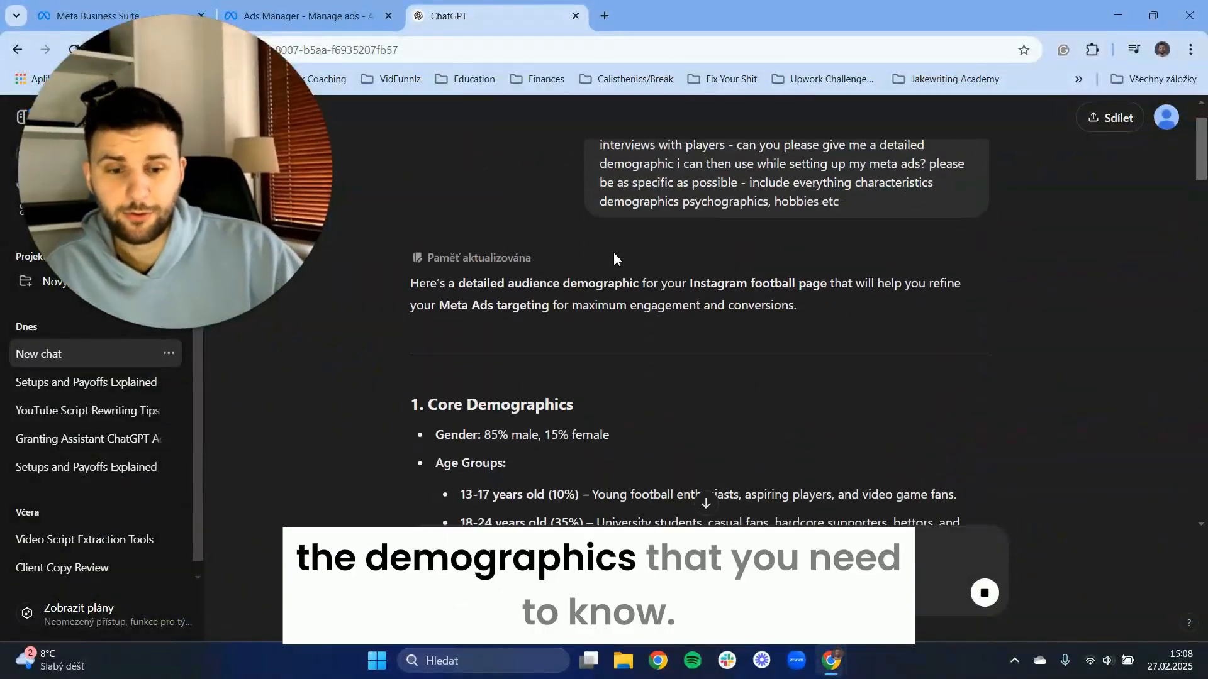
Send ChatGPT the follow-up prompt "please be more specific" to refine the audience breakdown.
{"action": "scroll", "coordinate": [612, 280], "scroll_direction": "down", "scroll_amount": 20}
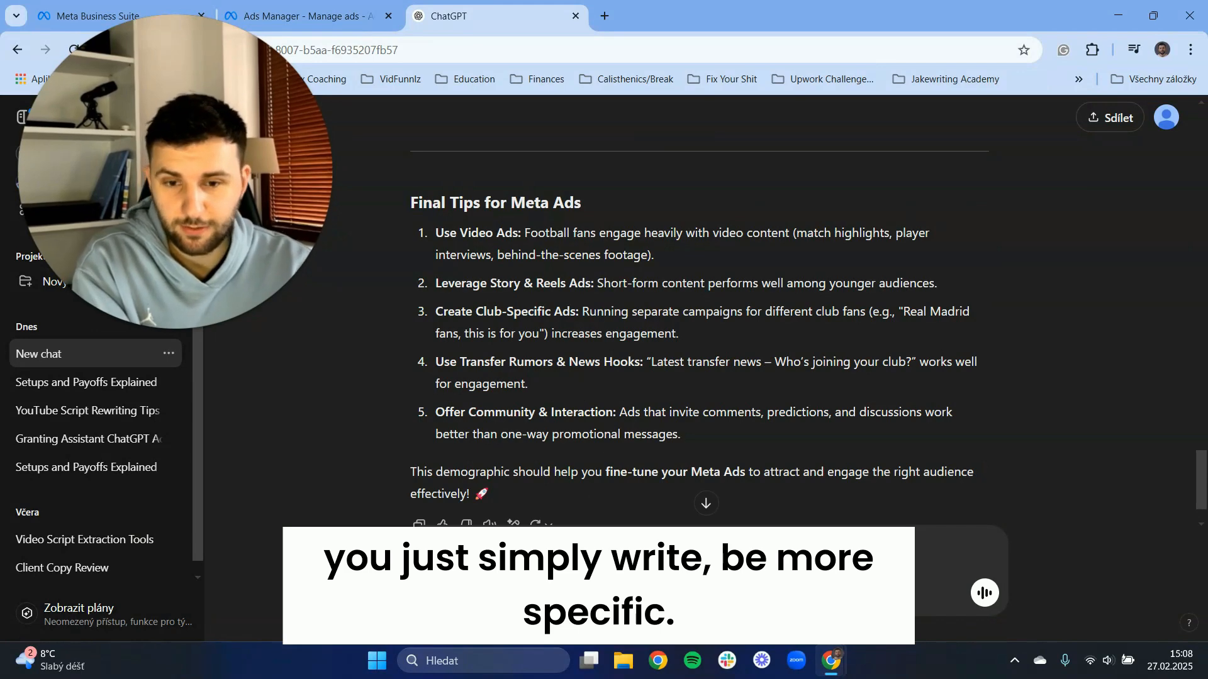
{"action": "type", "text": "please be m"}
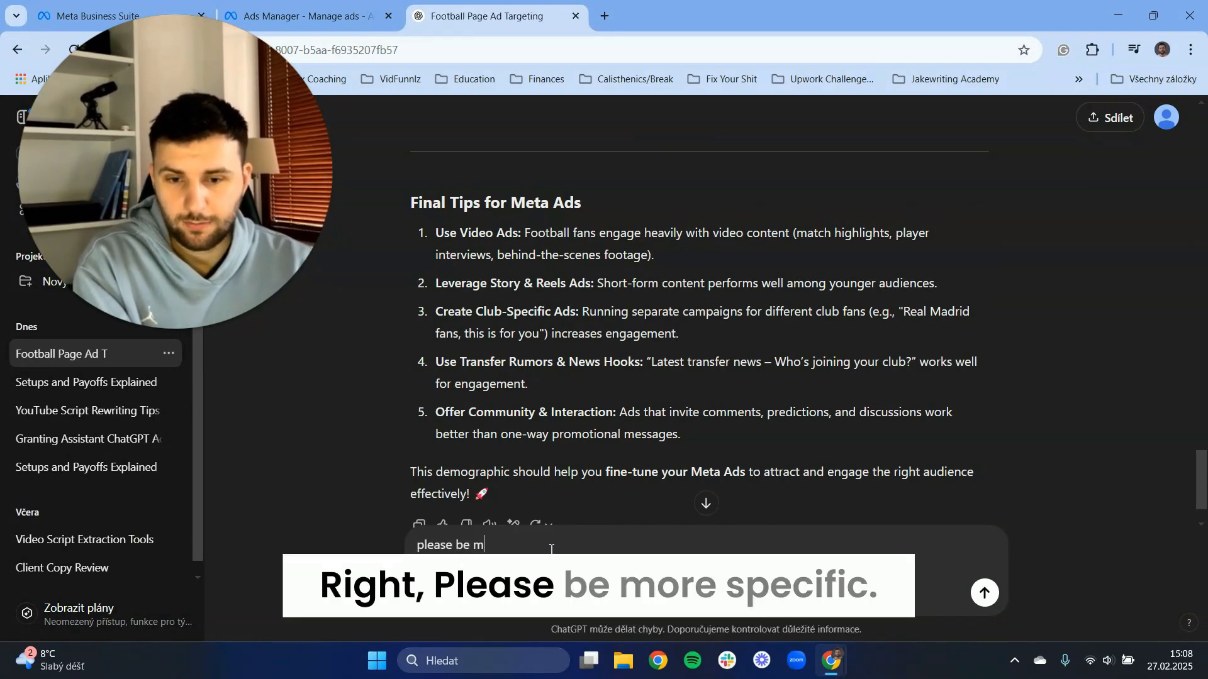
{"action": "type", "text": "ore specific"}
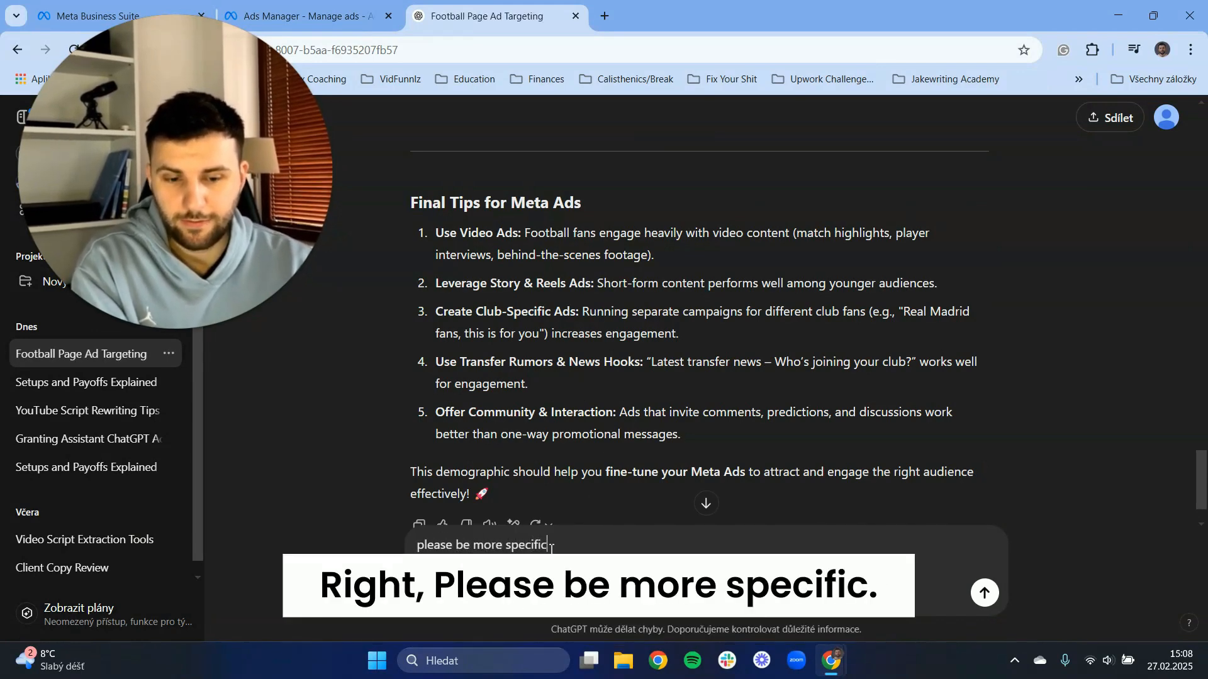
{"action": "key", "text": "Return"}
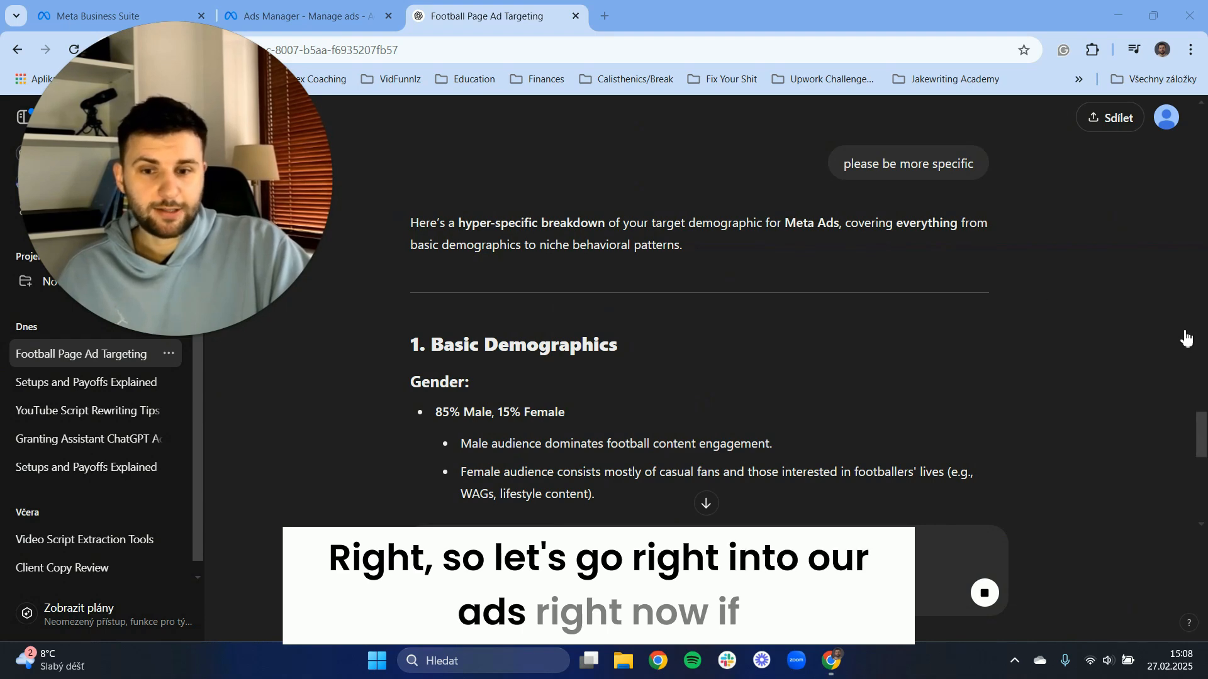
Close the ChatGPT page to return to Ads Manager and review the ad set's audience definition and estimated audience size.
{"action": "key", "text": "ctrl+w"}
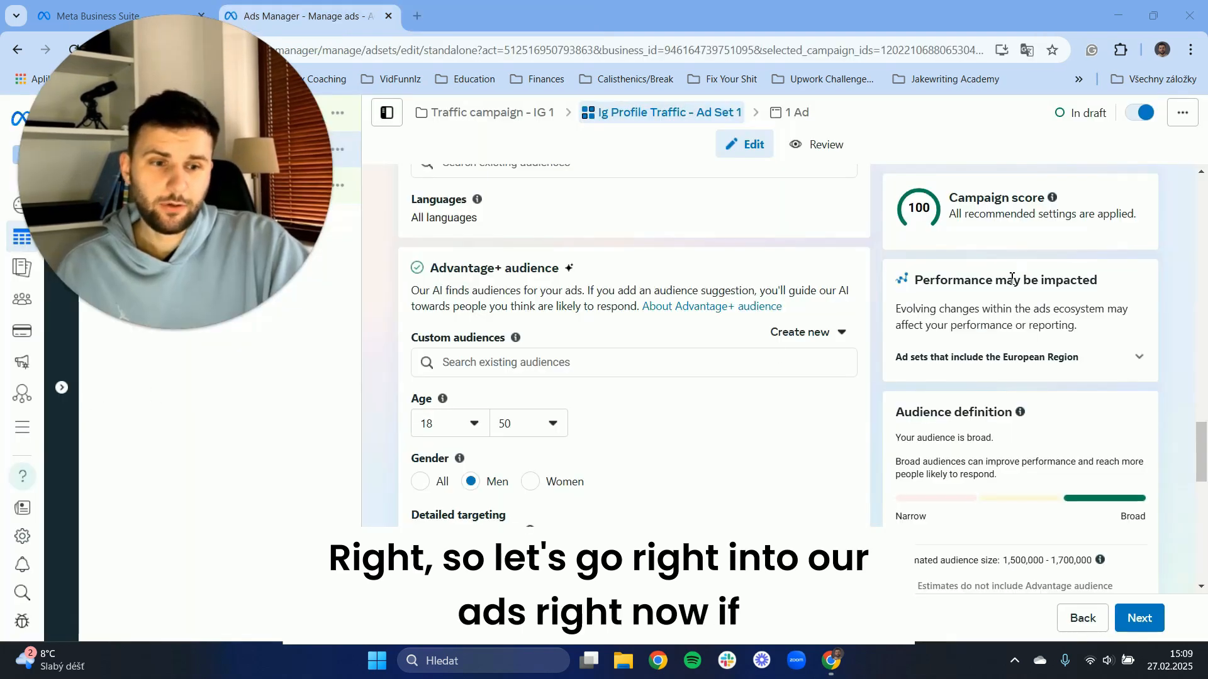
{"action": "scroll", "coordinate": [1009, 277], "scroll_direction": "up", "scroll_amount": 2}
{"action": "scroll", "coordinate": [984, 230], "scroll_direction": "down", "scroll_amount": 7}
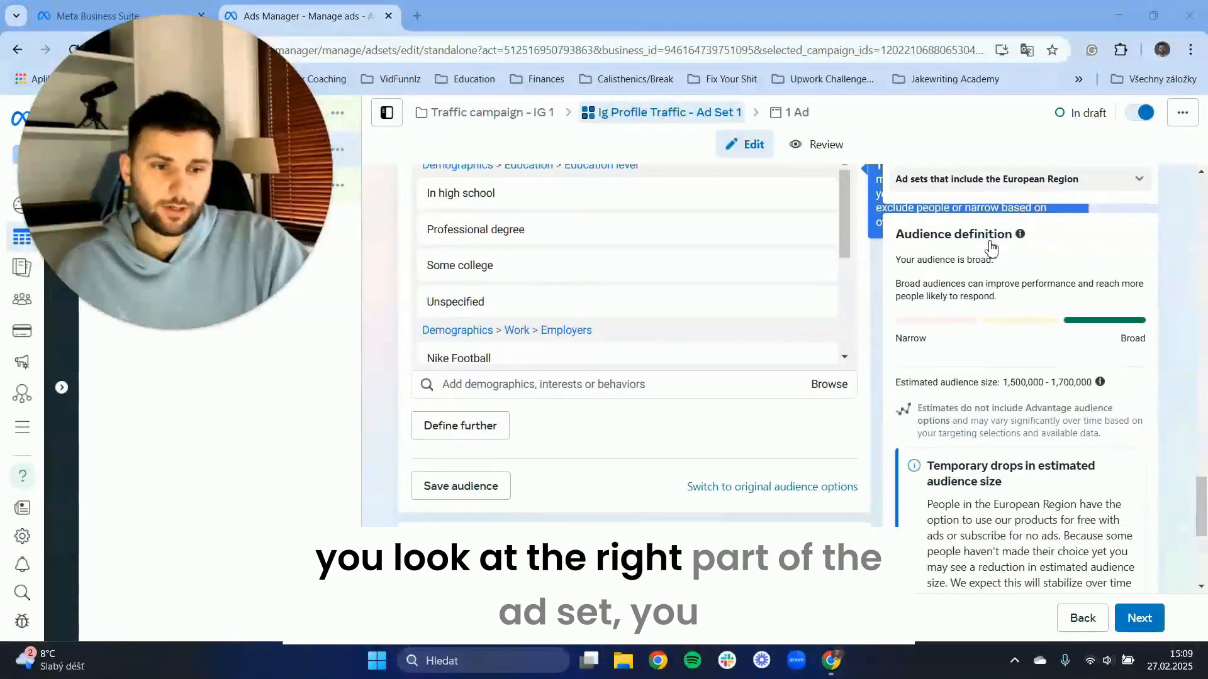
{"action": "scroll", "coordinate": [1012, 245], "scroll_direction": "up", "scroll_amount": 4}
{"action": "scroll", "coordinate": [1011, 218], "scroll_direction": "down", "scroll_amount": 5}
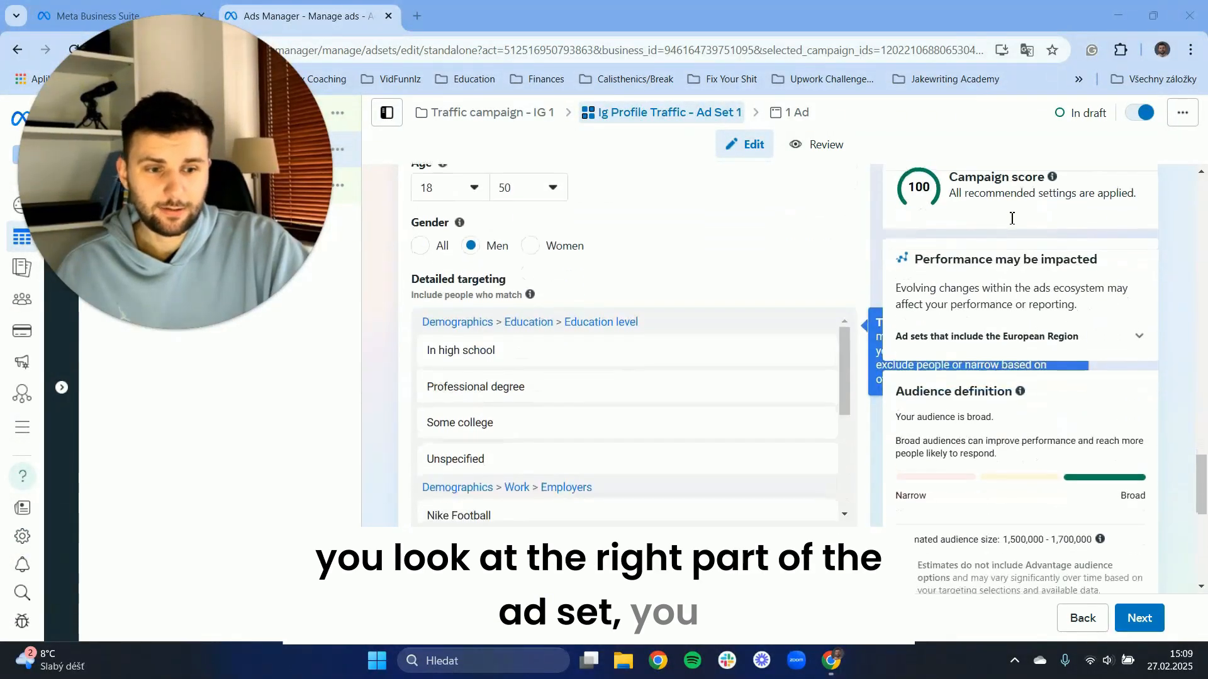
{"action": "left_click_drag", "start_coordinate": [900, 235], "coordinate": [999, 264]}
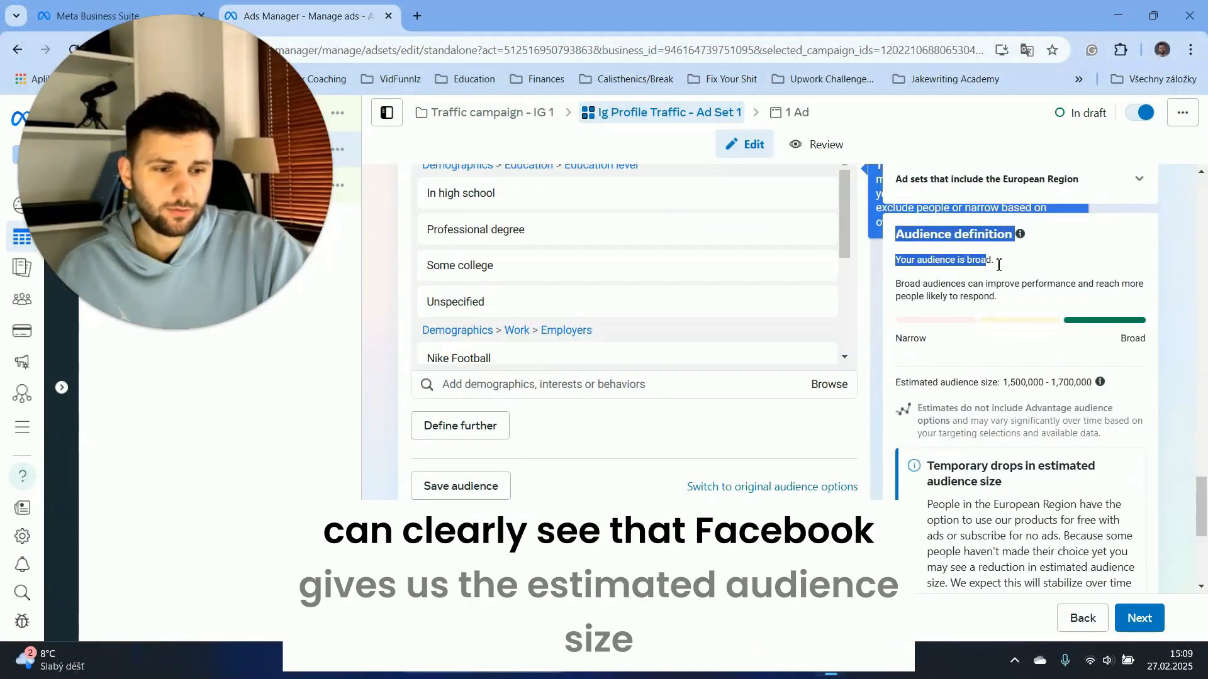
{"action": "left_click", "coordinate": [1072, 271]}
{"action": "scroll", "coordinate": [1026, 333], "scroll_direction": "down", "scroll_amount": 1}
{"action": "left_click_drag", "start_coordinate": [895, 308], "coordinate": [1009, 313]}
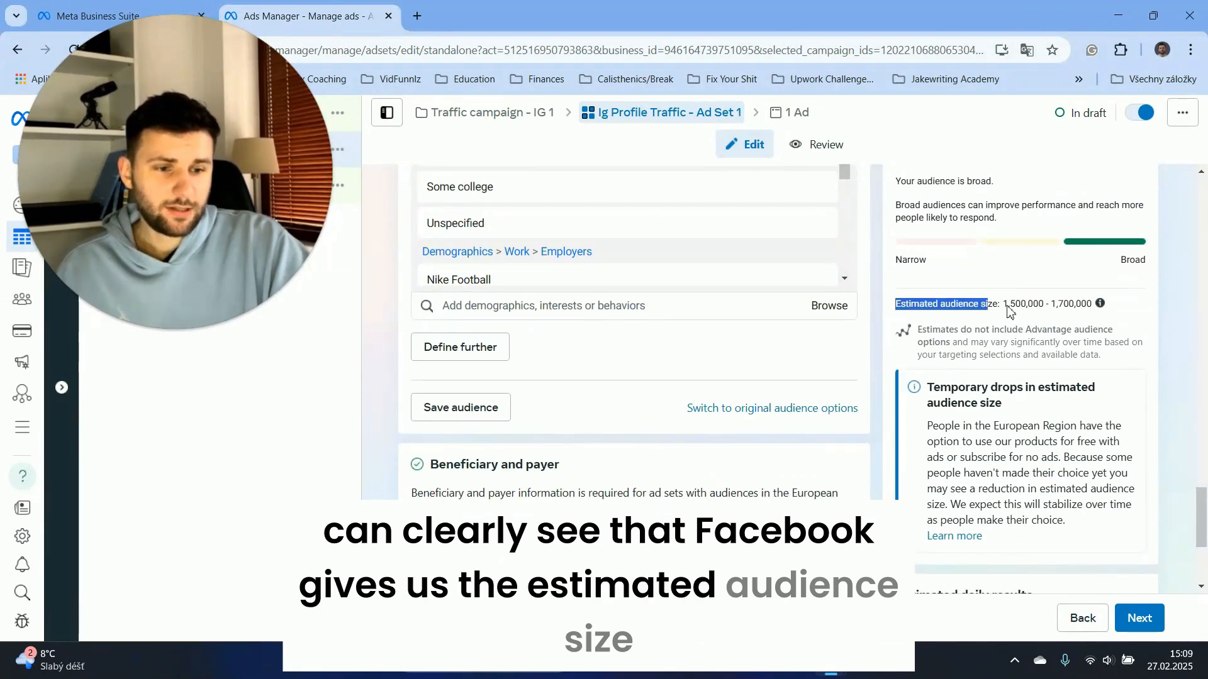
{"action": "left_click", "coordinate": [1046, 307]}
{"action": "scroll", "coordinate": [1032, 305], "scroll_direction": "down", "scroll_amount": 3}
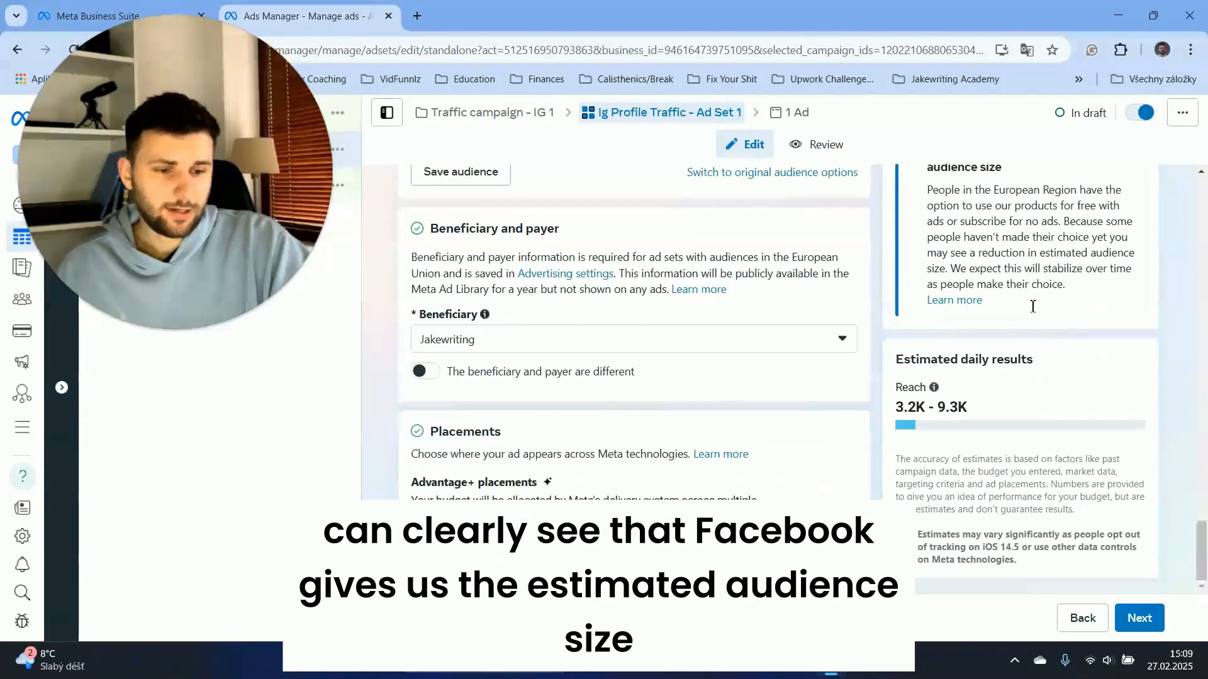
Examine the ad set's estimated daily results, focusing on the projected reach.
{"action": "double_click", "coordinate": [893, 366]}
{"action": "left_click_drag", "start_coordinate": [894, 366], "coordinate": [1024, 360]}
{"action": "left_click", "coordinate": [1024, 360]}
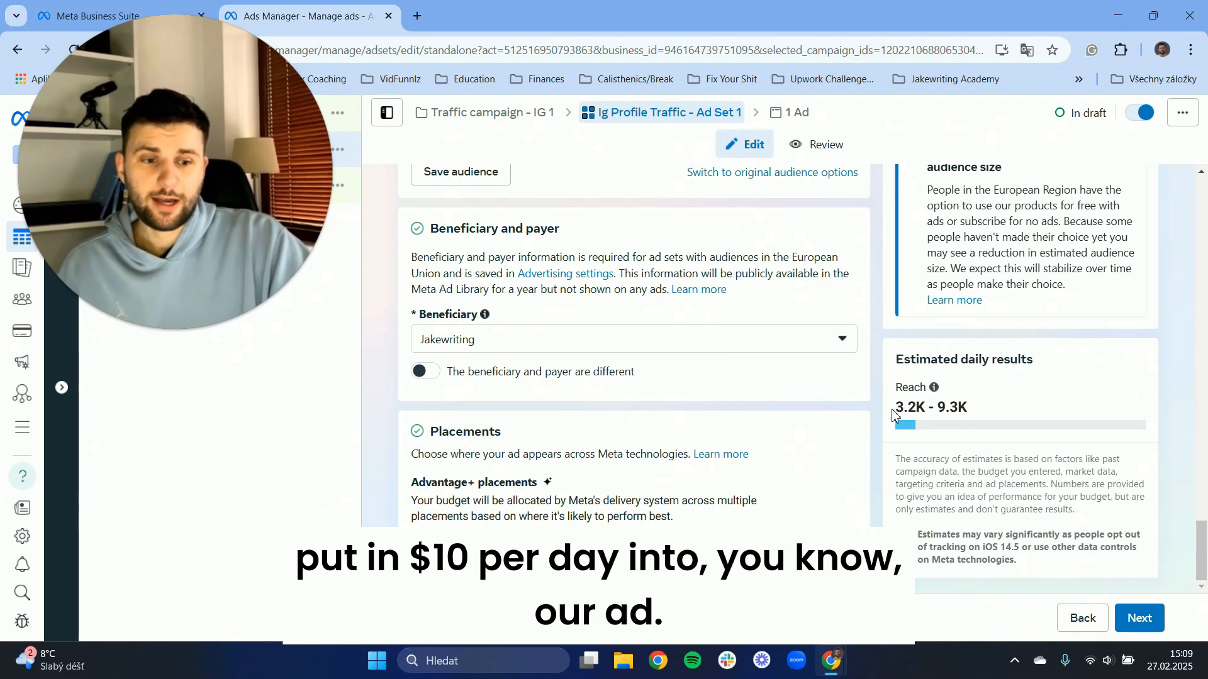
{"action": "left_click_drag", "start_coordinate": [901, 412], "coordinate": [975, 413]}
{"action": "left_click", "coordinate": [918, 412]}
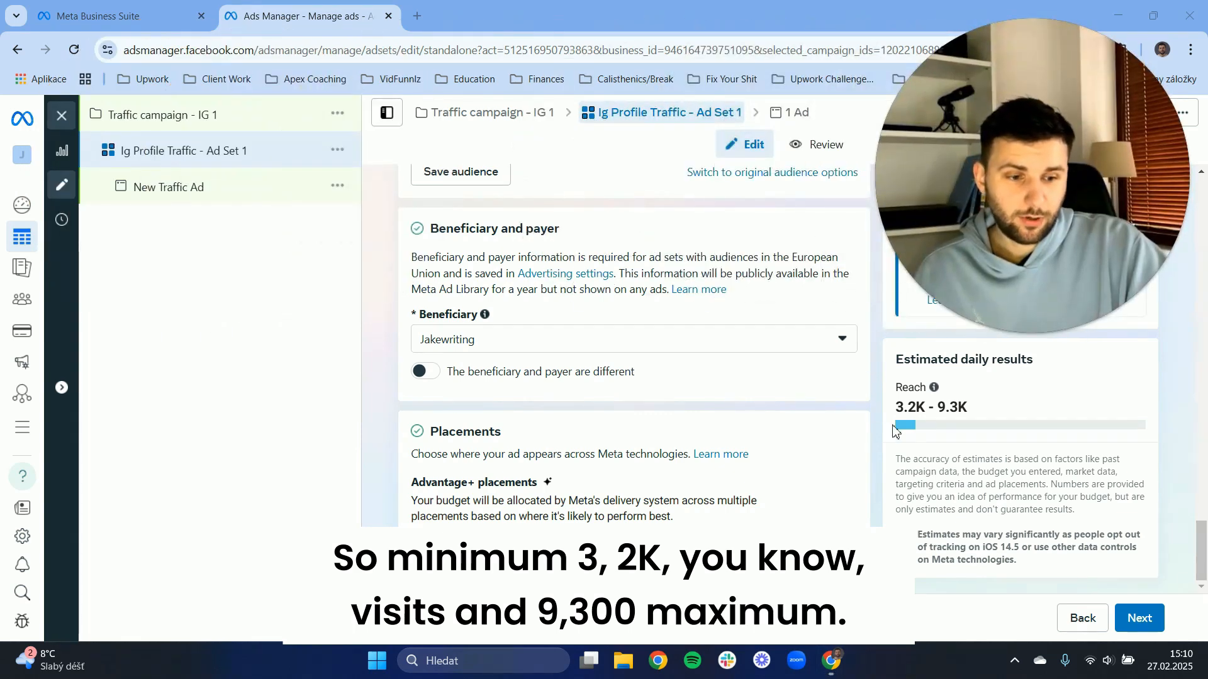
{"action": "scroll", "coordinate": [456, 402], "scroll_direction": "up", "scroll_amount": 1}
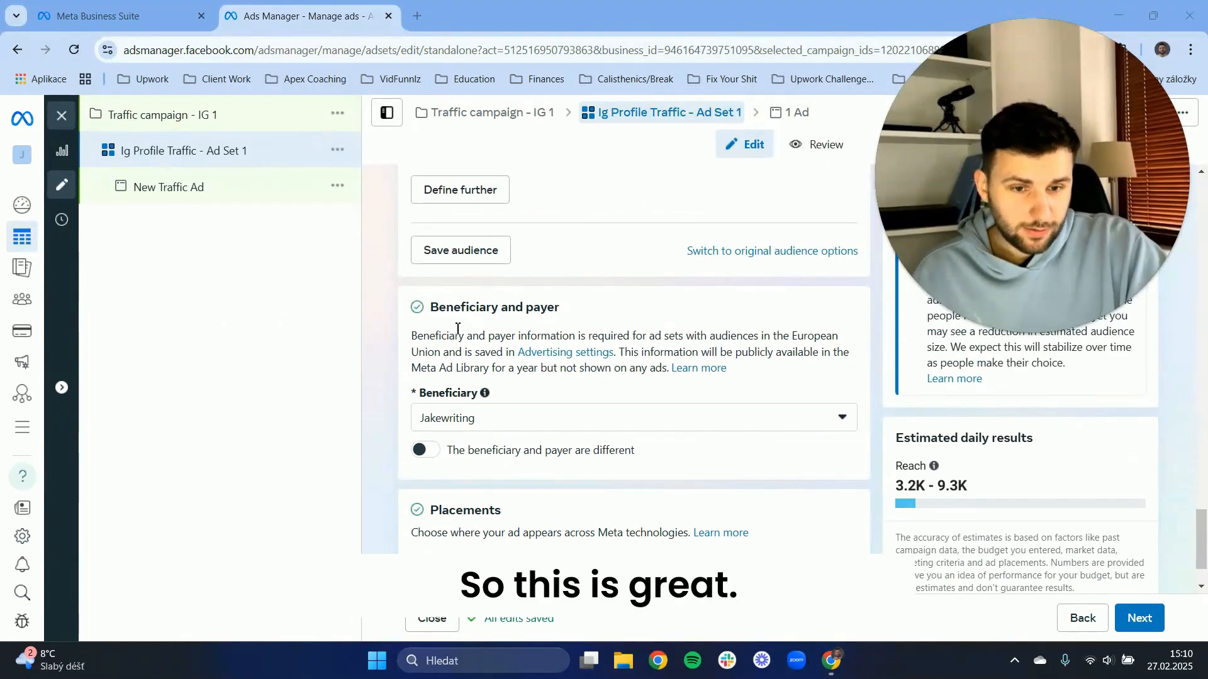
{"action": "scroll", "coordinate": [467, 323], "scroll_direction": "down", "scroll_amount": 1}
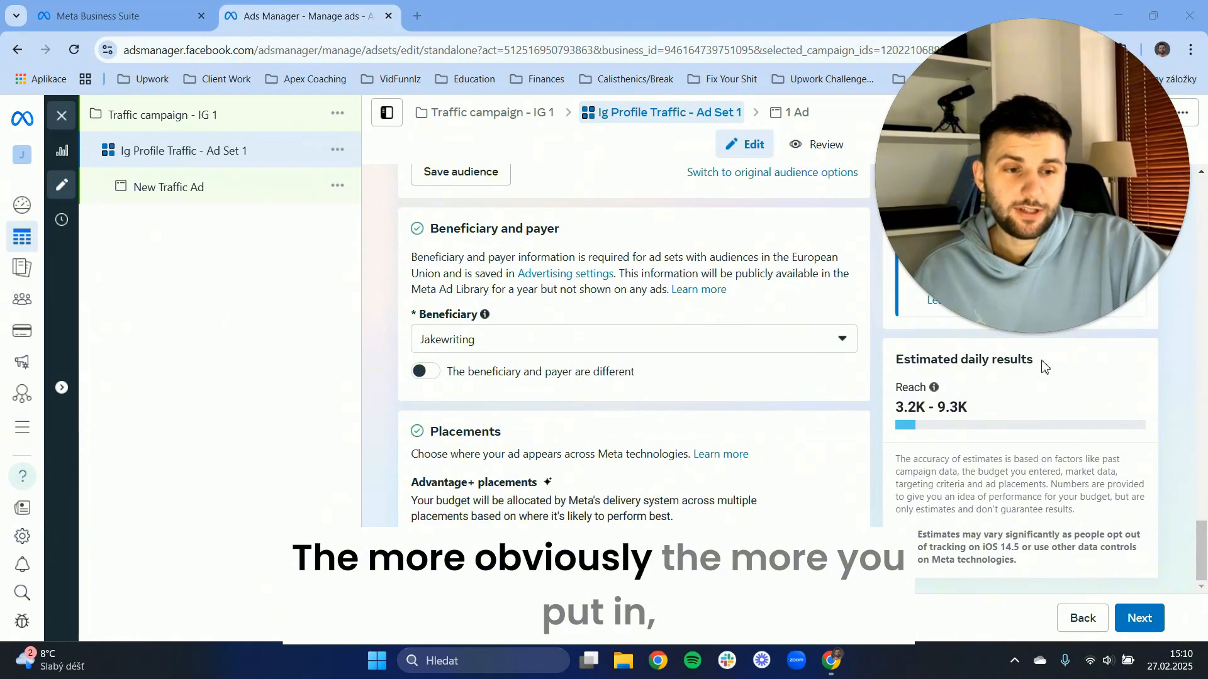
{"action": "mouse_move", "coordinate": [1019, 335]}
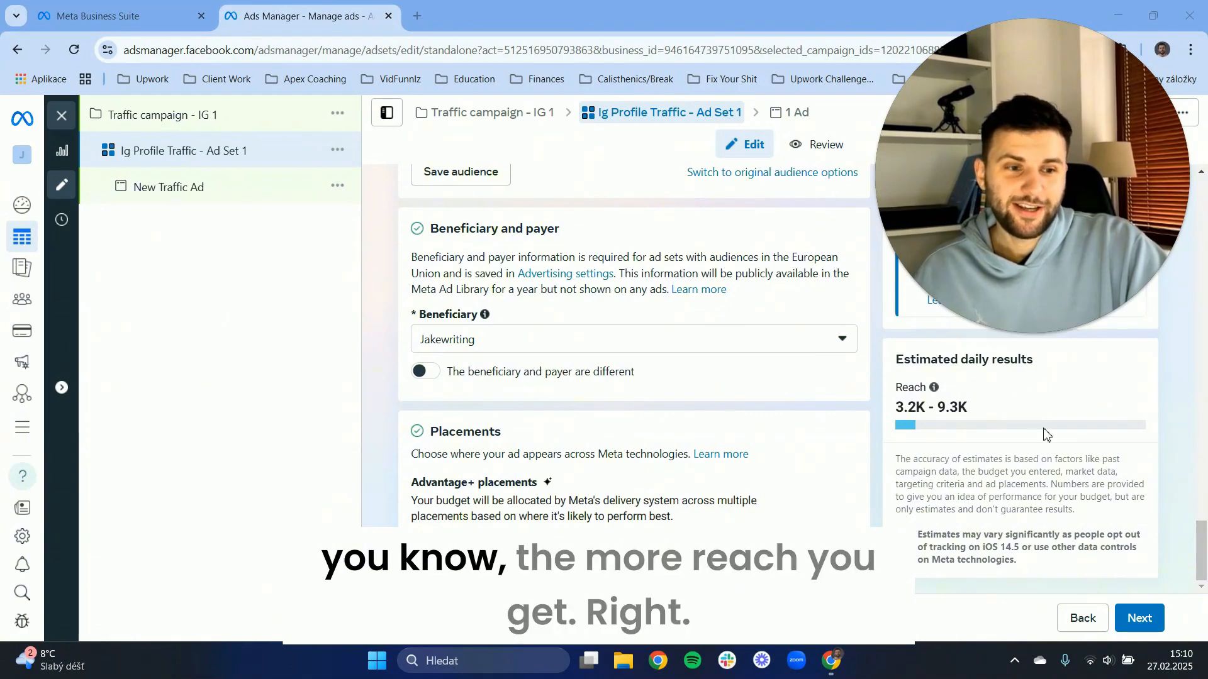
Proceed from the ad set to the ad level and turn on the ad preview.
{"action": "left_click", "coordinate": [1136, 622]}
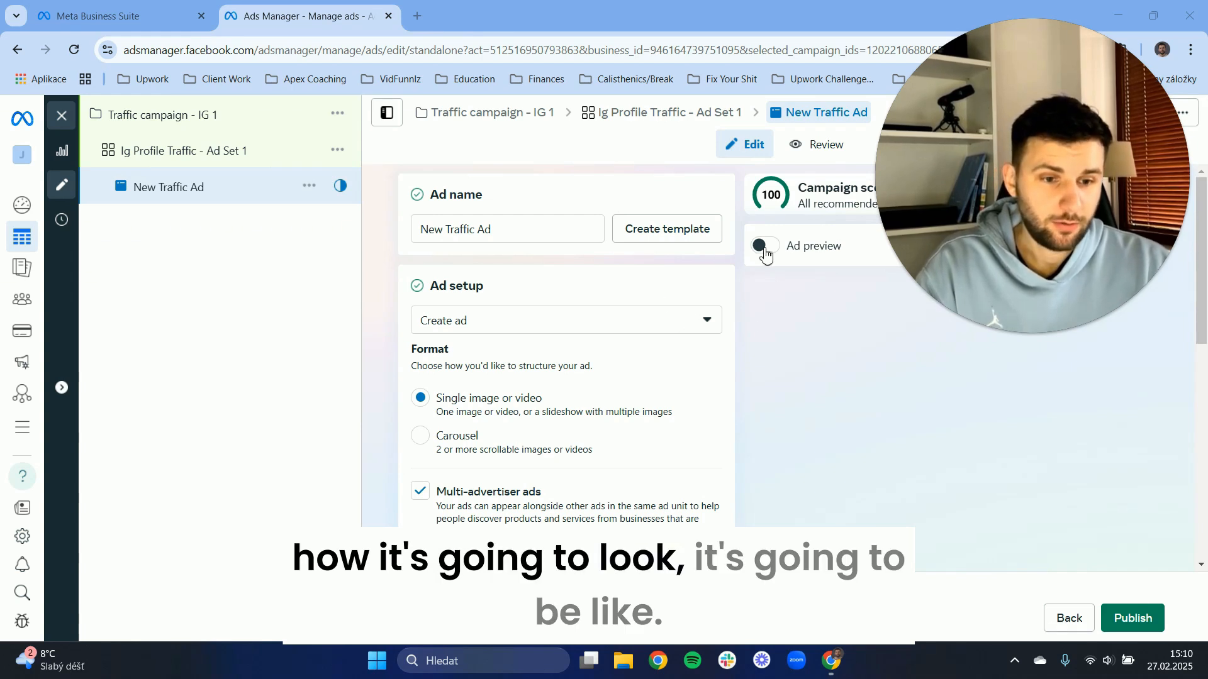
{"action": "left_click", "coordinate": [1008, 335]}
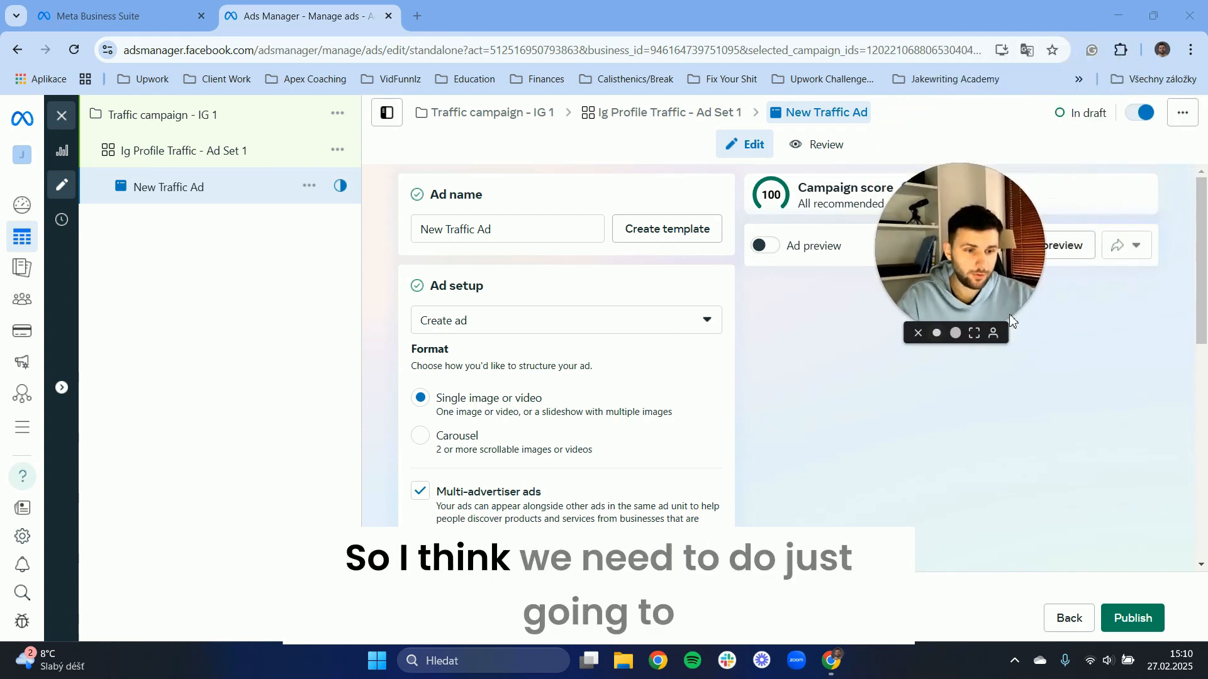
{"action": "left_click_drag", "start_coordinate": [997, 289], "coordinate": [1176, 119]}
{"action": "left_click", "coordinate": [766, 245]}
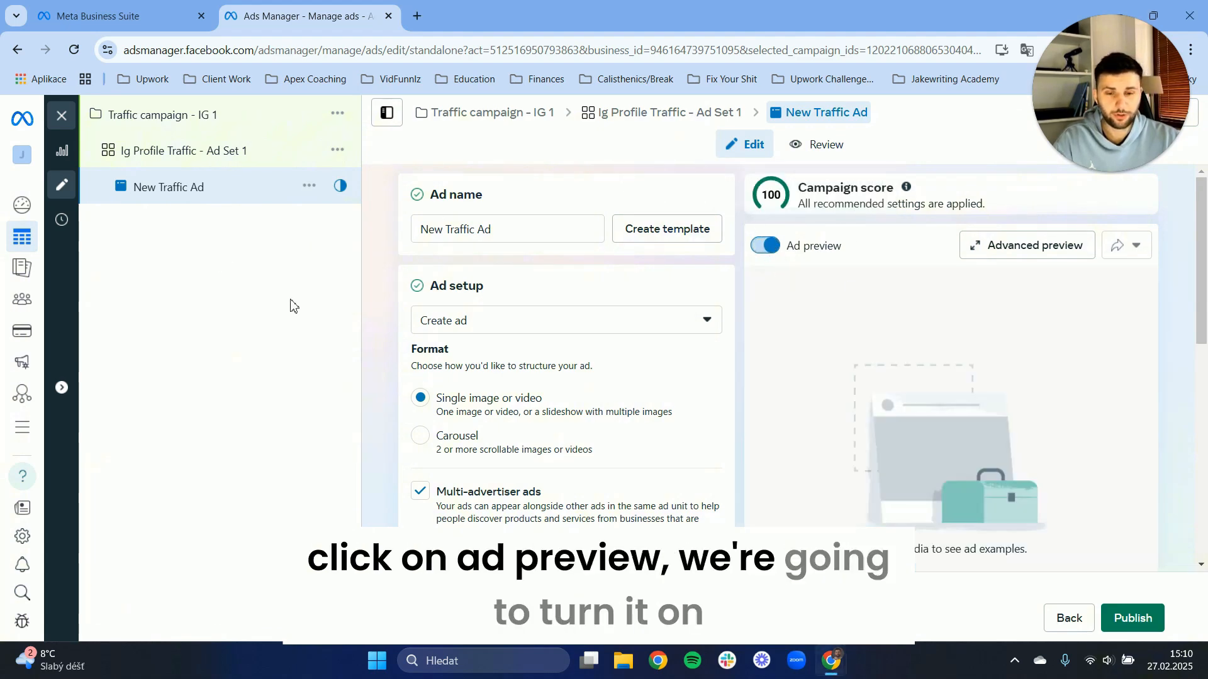
Rename the ad as "Ig Traffic Page Ad N.1".
{"action": "left_click", "coordinate": [481, 229]}
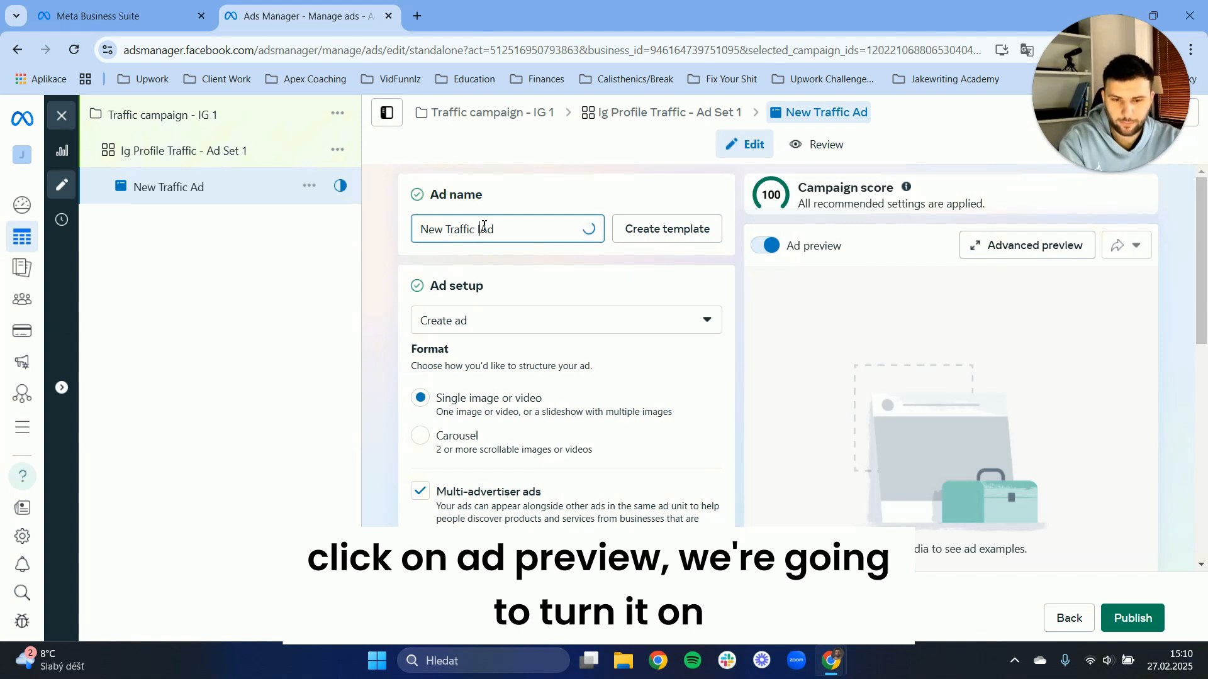
{"action": "left_click_drag", "start_coordinate": [552, 244], "coordinate": [136, 301]}
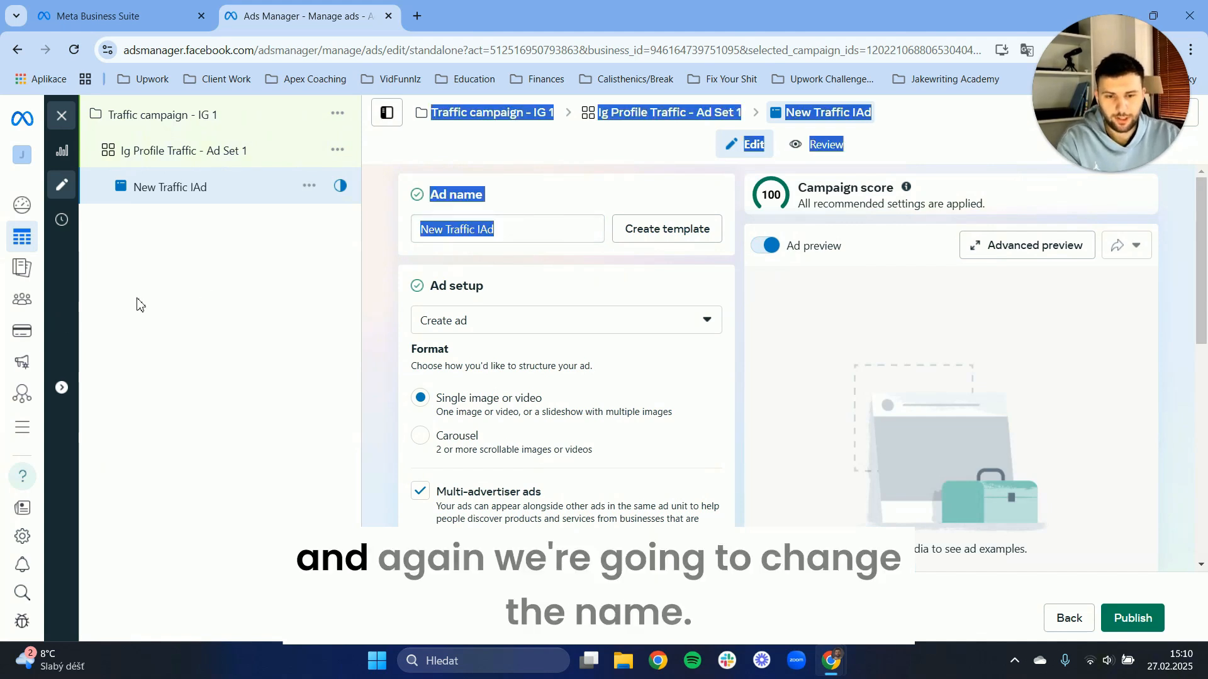
{"action": "left_click_drag", "start_coordinate": [432, 238], "coordinate": [385, 240]}
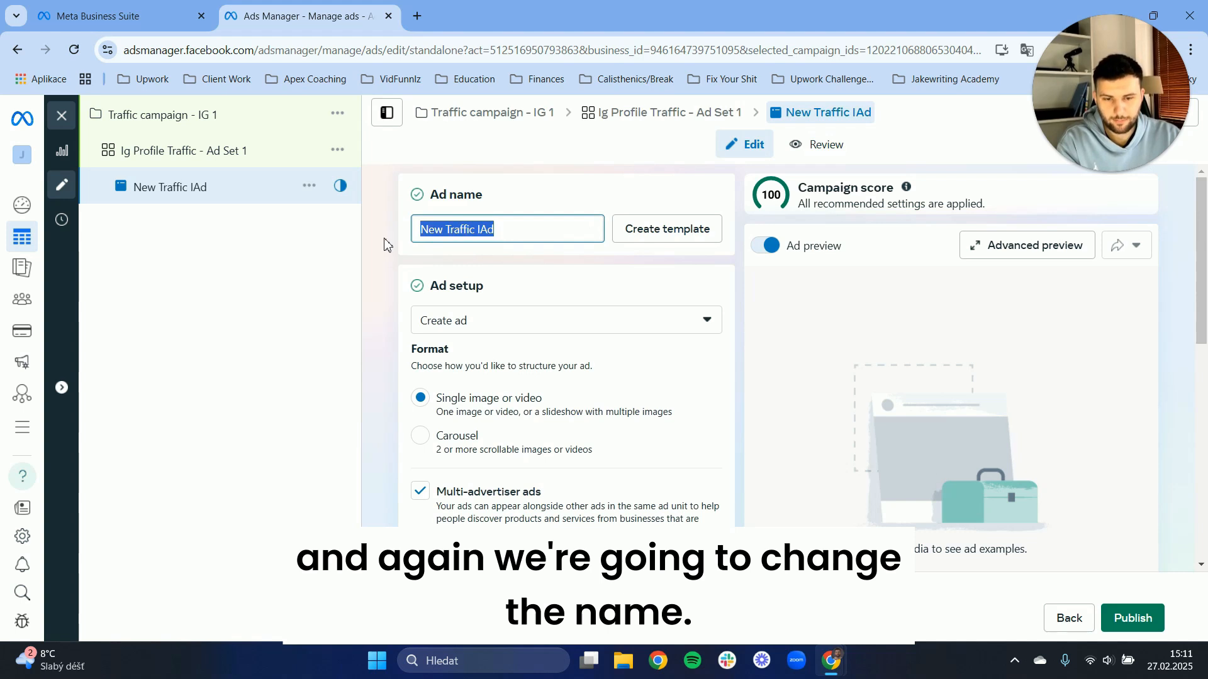
{"action": "type", "text": "Ig Tr"}
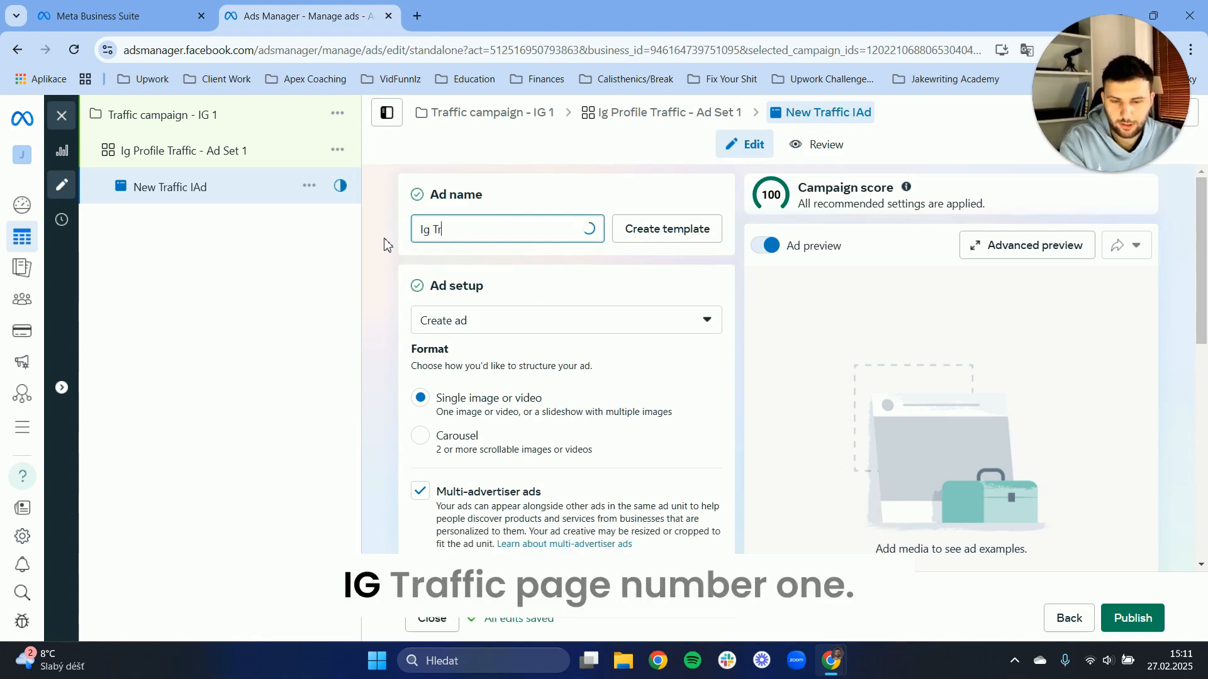
{"action": "type", "text": "affic Page "}
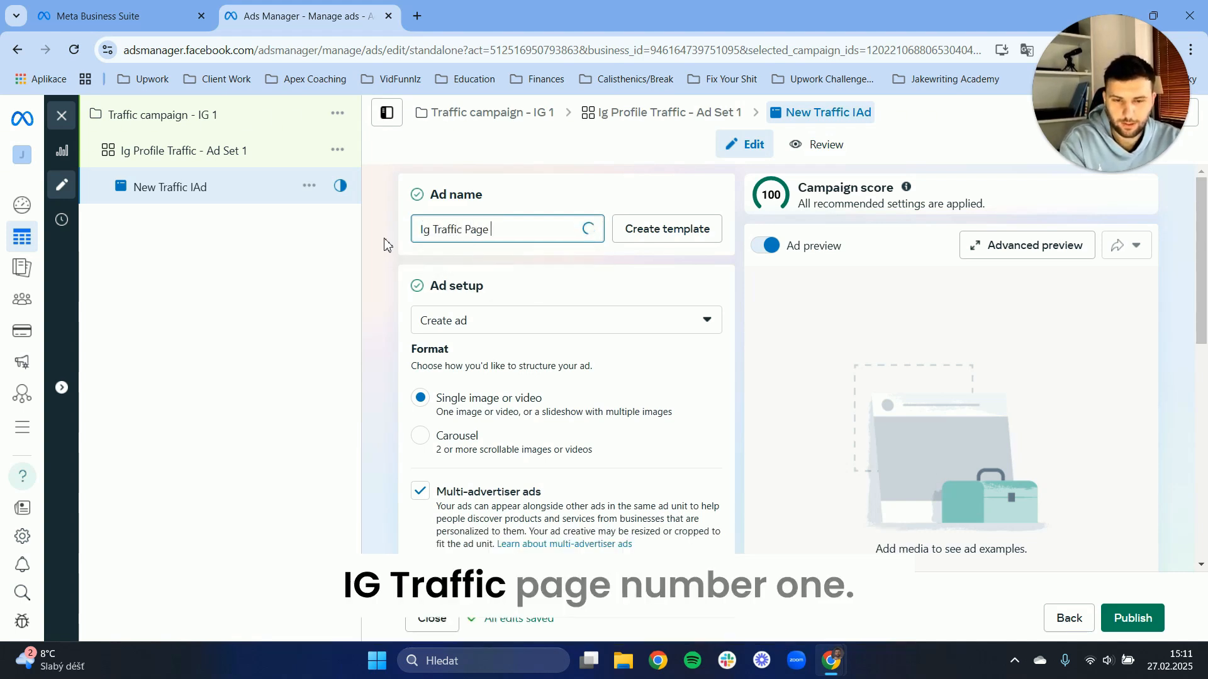
{"action": "type", "text": "N."}
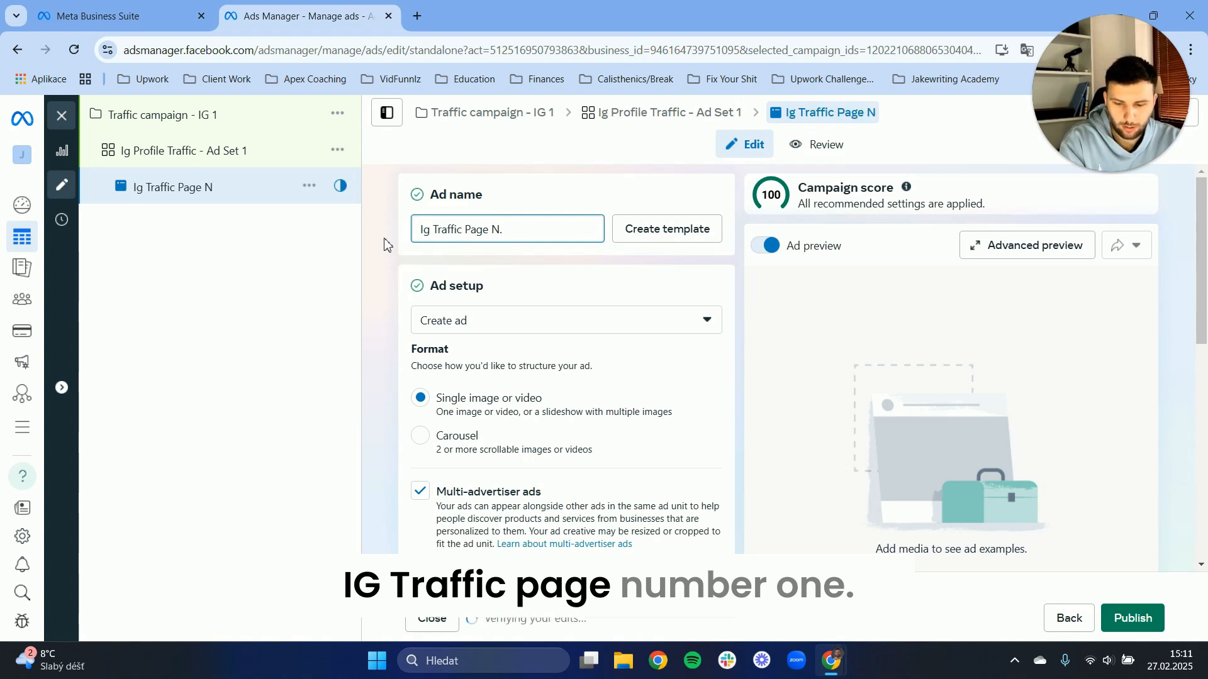
{"action": "type", "text": "1"}
{"action": "key", "text": "BackSpace"}
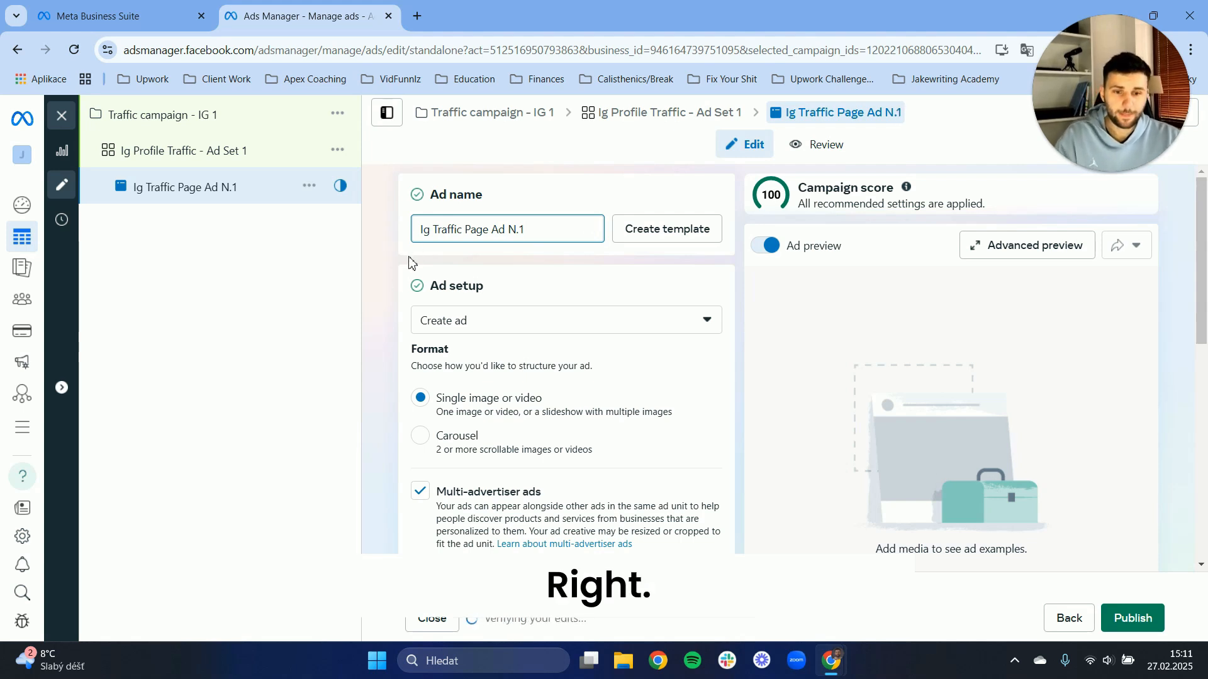
{"action": "left_click", "coordinate": [380, 313]}
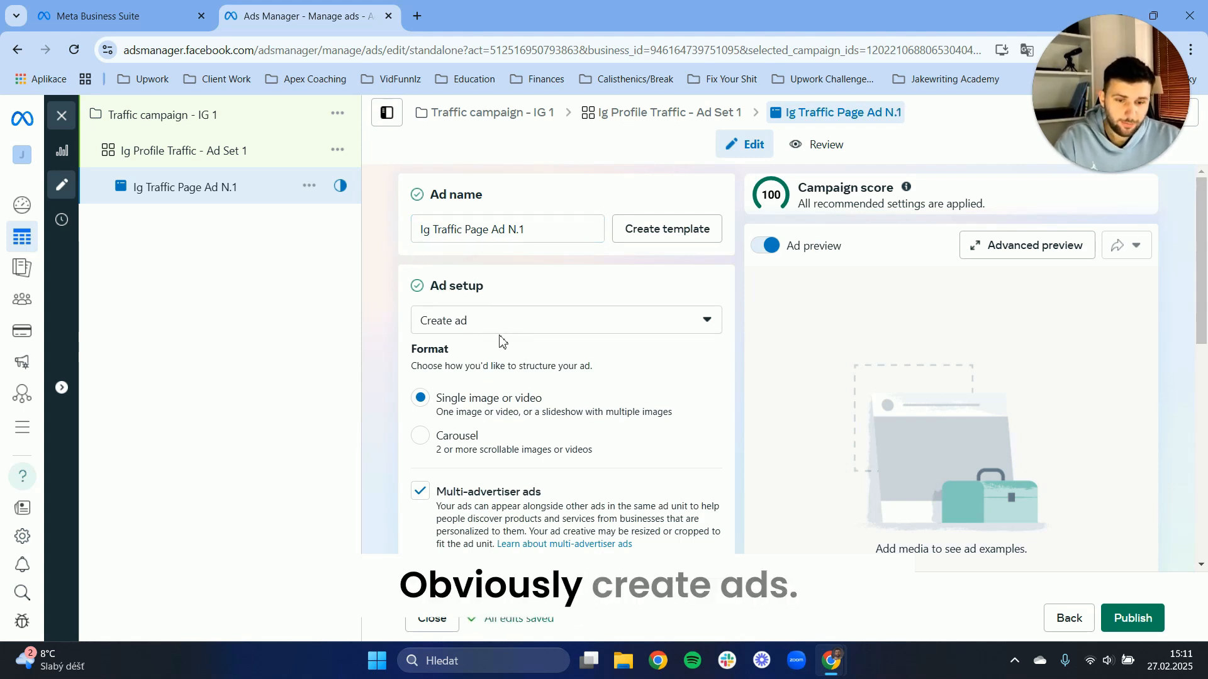
Review the ad setup choices, comparing the single image or video and carousel formats and the multi-advertiser ads option.
{"action": "scroll", "coordinate": [458, 369], "scroll_direction": "down", "scroll_amount": 2}
{"action": "scroll", "coordinate": [496, 340], "scroll_direction": "up", "scroll_amount": 1}
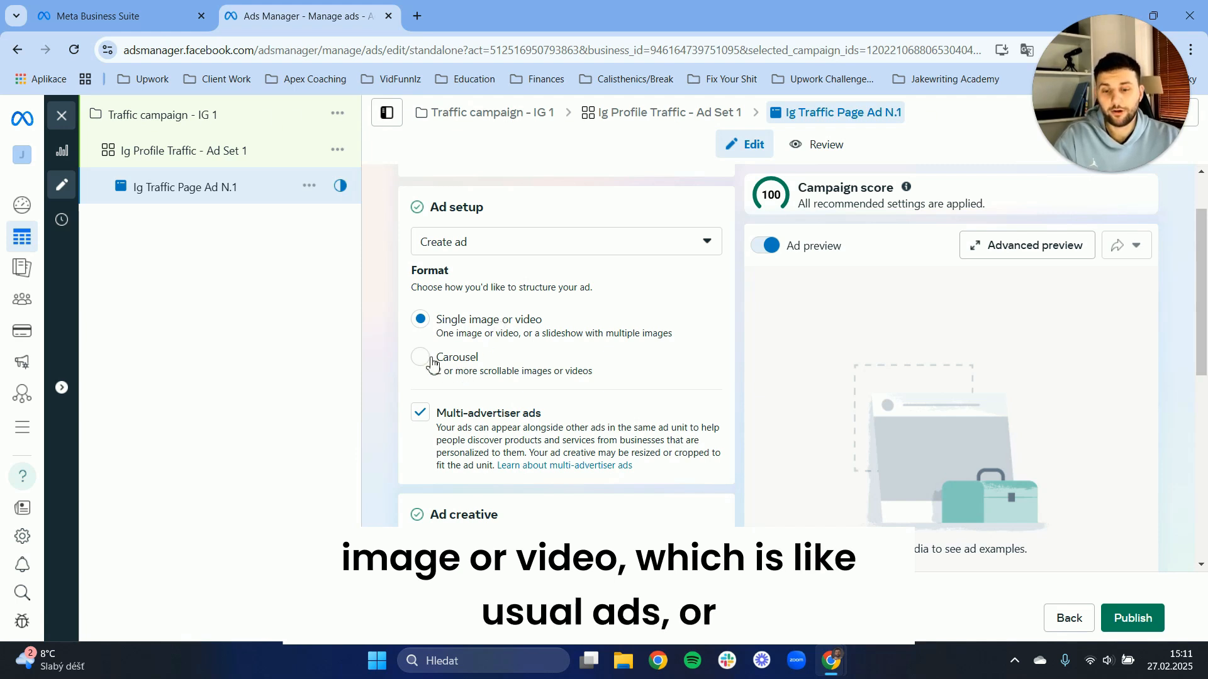
{"action": "scroll", "coordinate": [433, 366], "scroll_direction": "up", "scroll_amount": 1}
{"action": "scroll", "coordinate": [432, 366], "scroll_direction": "down", "scroll_amount": 1}
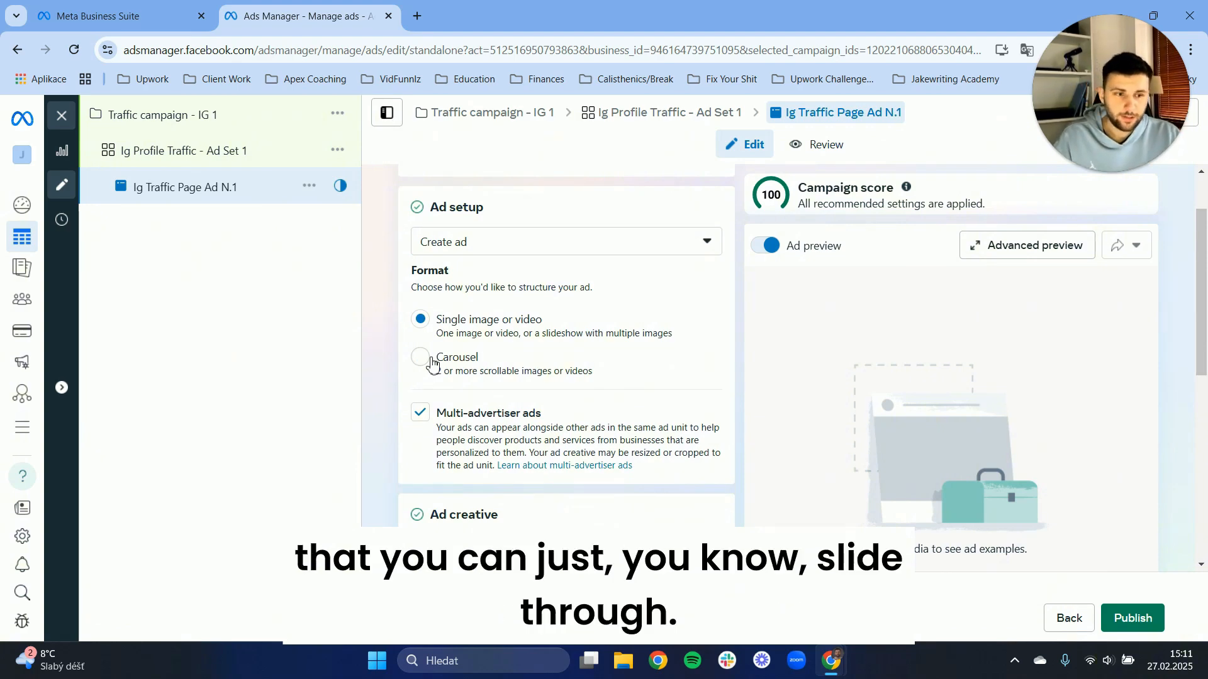
{"action": "scroll", "coordinate": [427, 359], "scroll_direction": "down", "scroll_amount": 2}
{"action": "scroll", "coordinate": [397, 362], "scroll_direction": "up", "scroll_amount": 2}
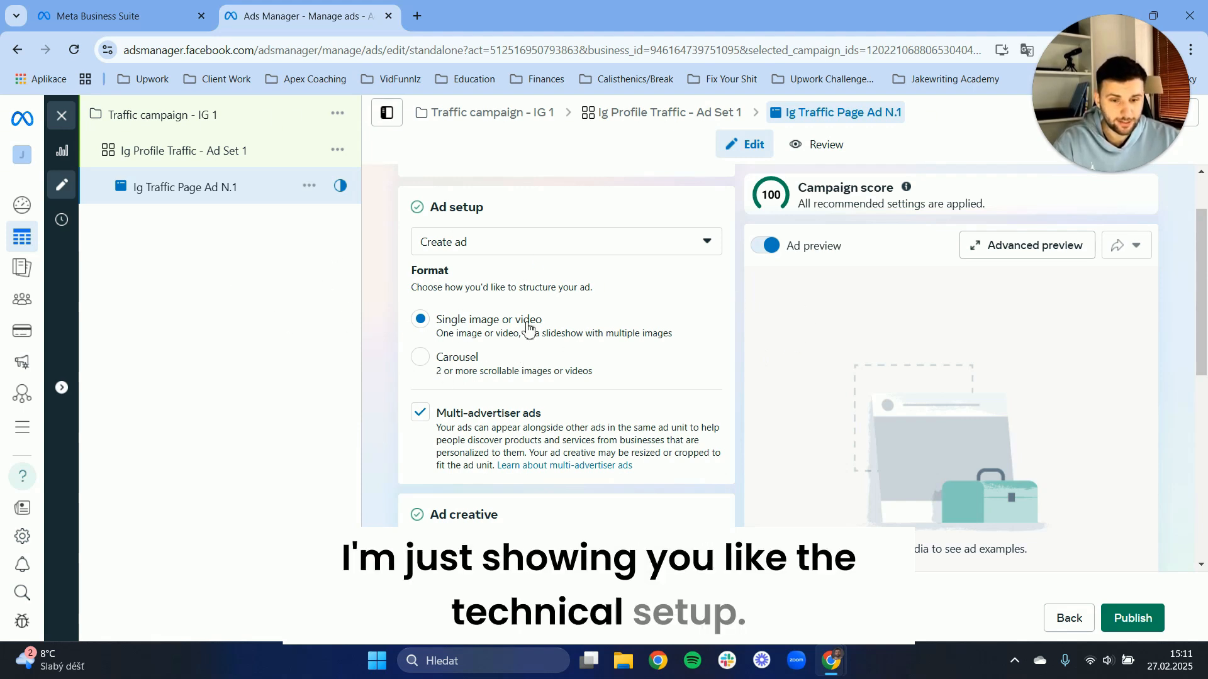
{"action": "scroll", "coordinate": [521, 275], "scroll_direction": "down", "scroll_amount": 1}
{"action": "scroll", "coordinate": [521, 275], "scroll_direction": "down", "scroll_amount": 1}
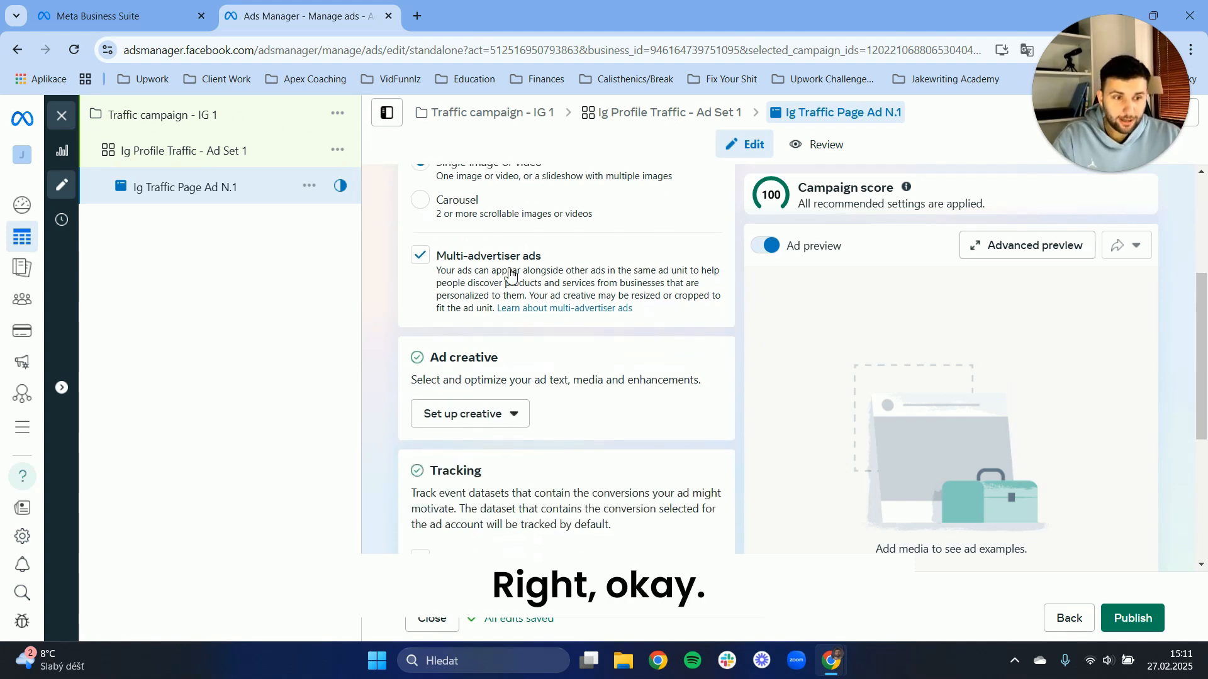
Start setting up the ad creative as an image ad.
{"action": "scroll", "coordinate": [436, 351], "scroll_direction": "down", "scroll_amount": 2}
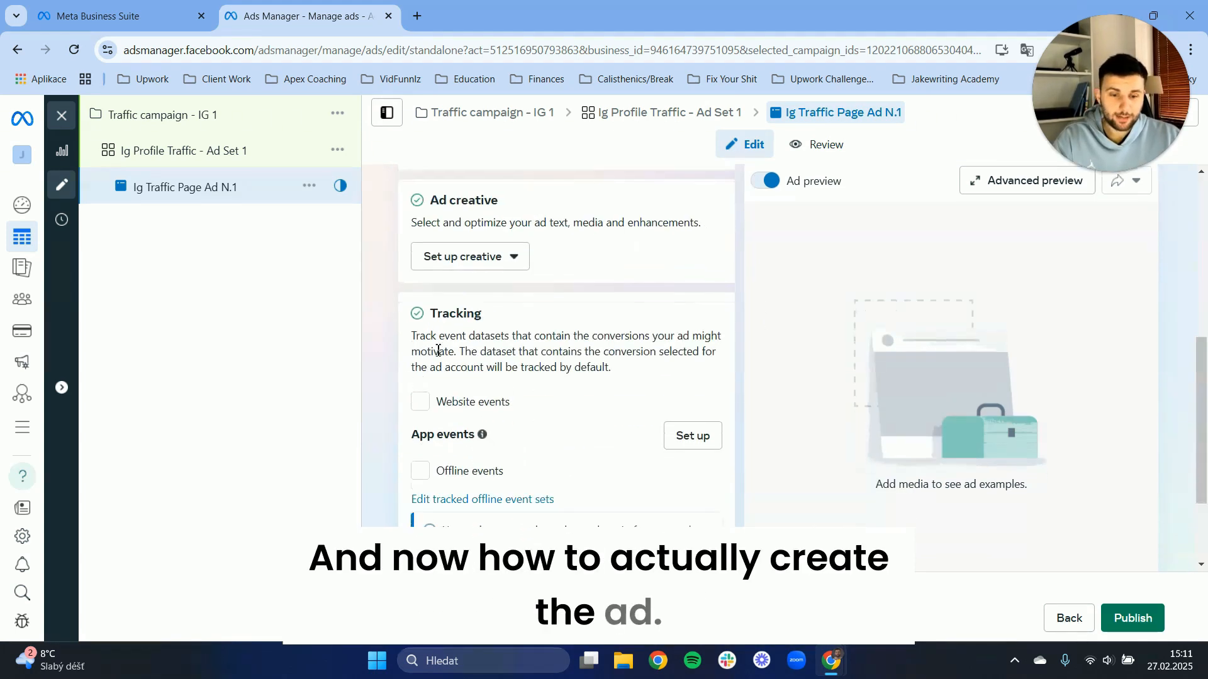
{"action": "left_click_drag", "start_coordinate": [430, 203], "coordinate": [499, 202]}
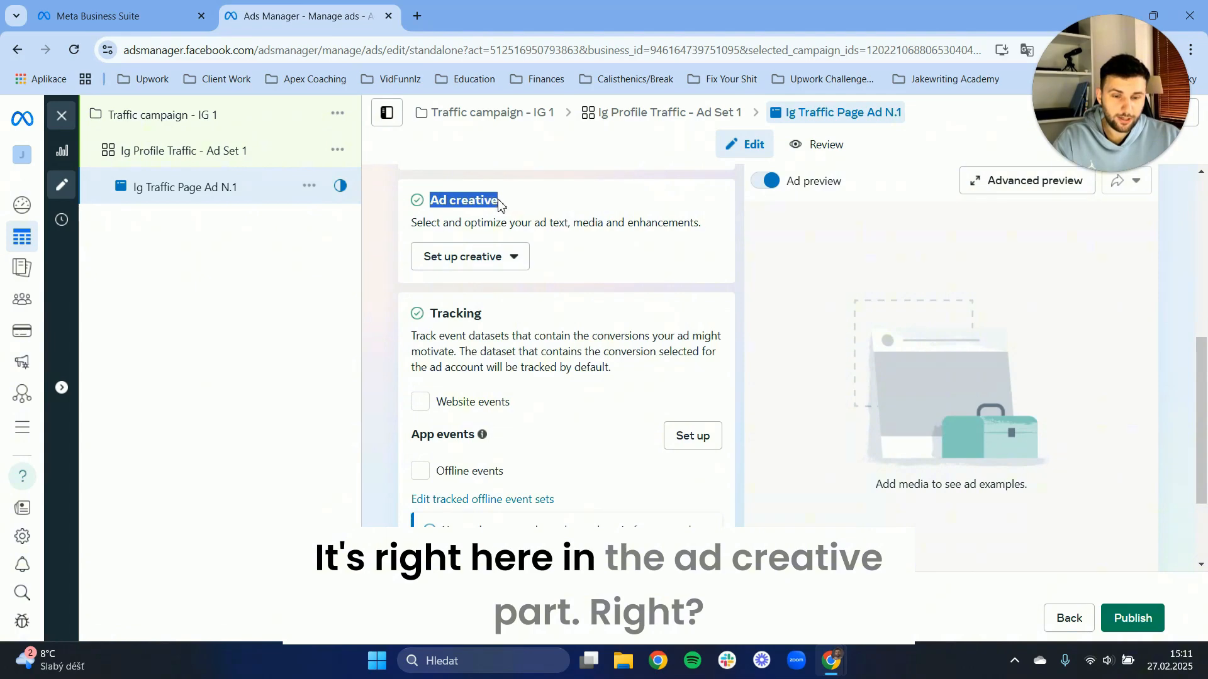
{"action": "left_click", "coordinate": [510, 196]}
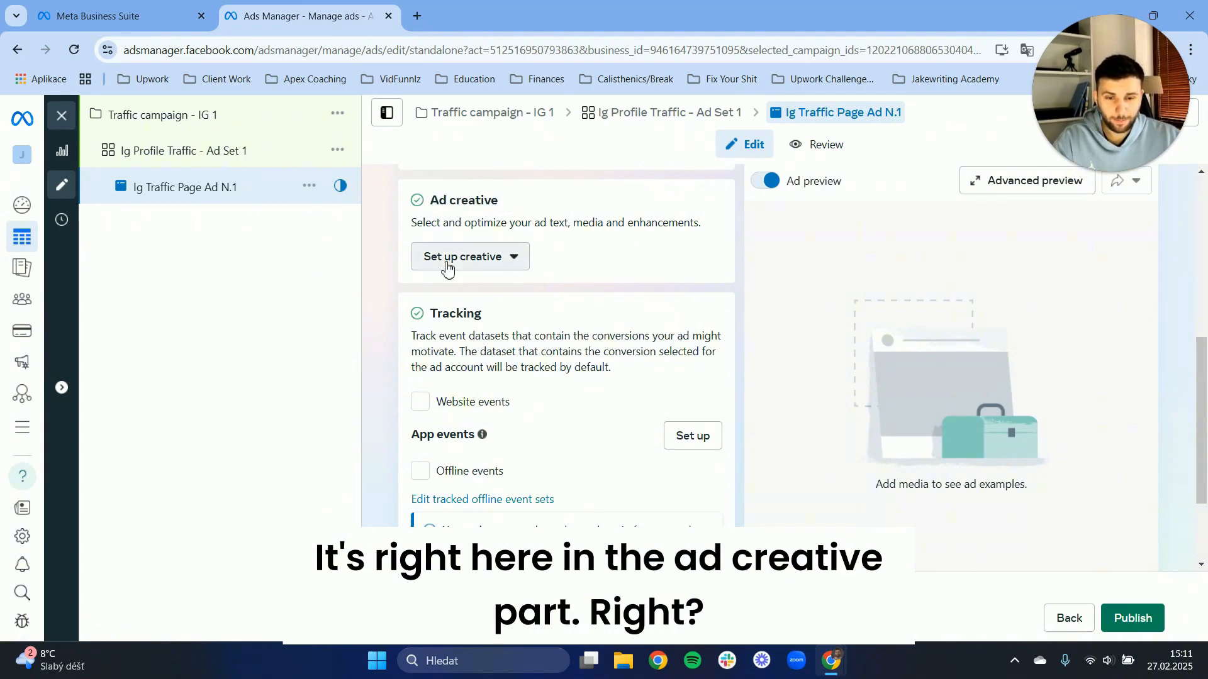
{"action": "left_click", "coordinate": [471, 258]}
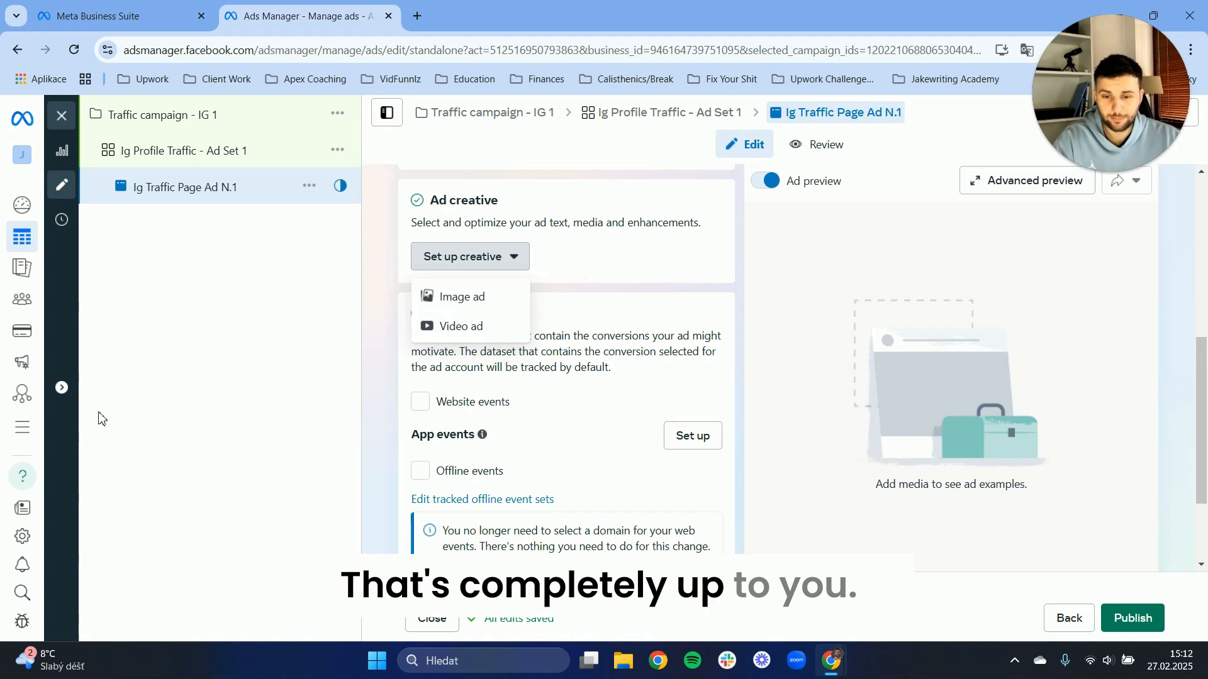
{"action": "left_click", "coordinate": [432, 307]}
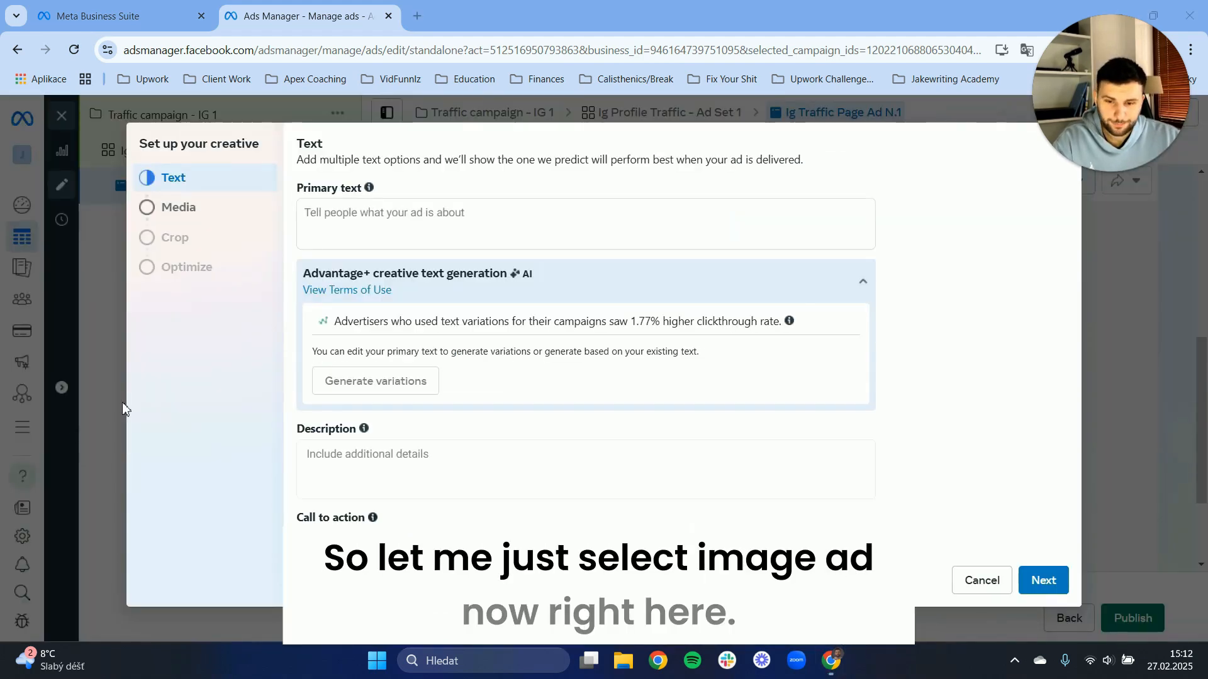
{"action": "left_click", "coordinate": [368, 216]}
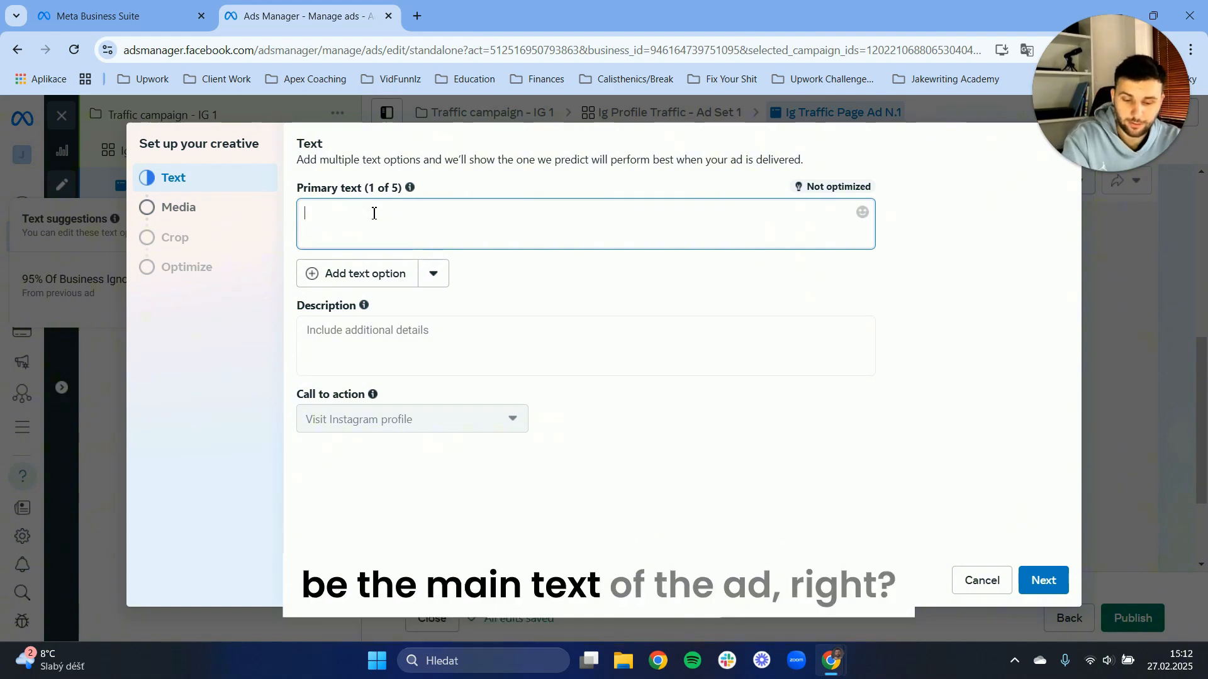
{"action": "type", "text": "wE"}
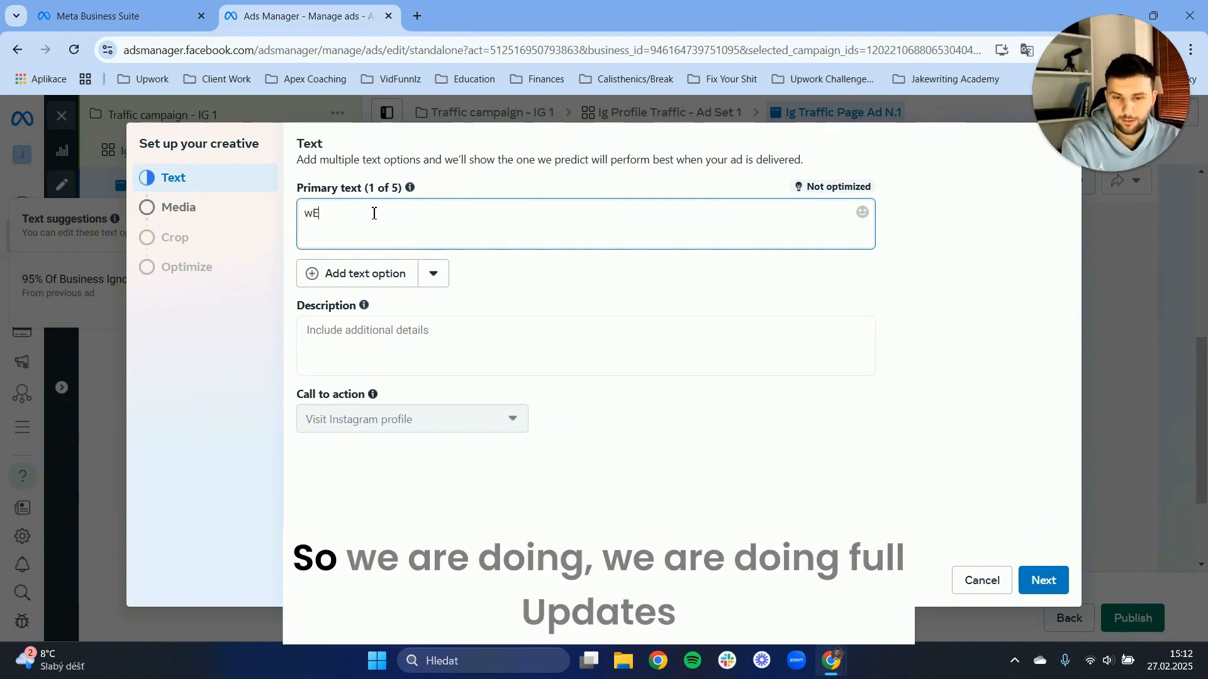
{"action": "type", "text": "We are doing fot"}
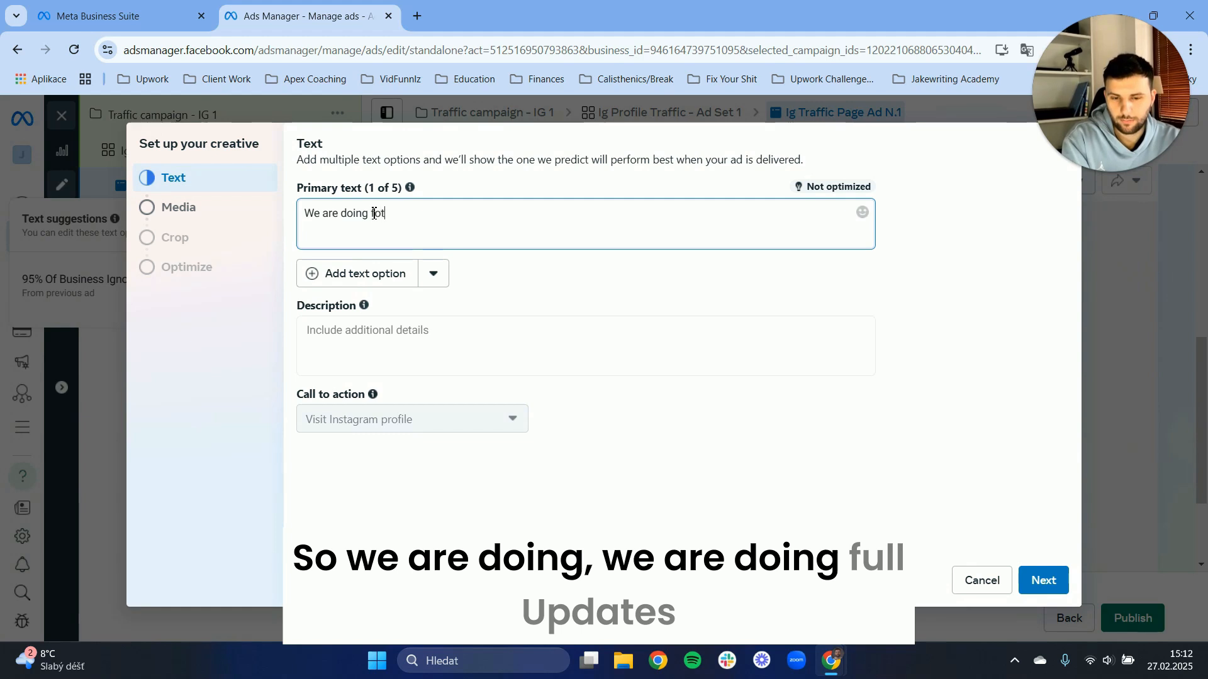
{"action": "key", "text": "BackSpace"}
{"action": "type", "text": "otball upd"}
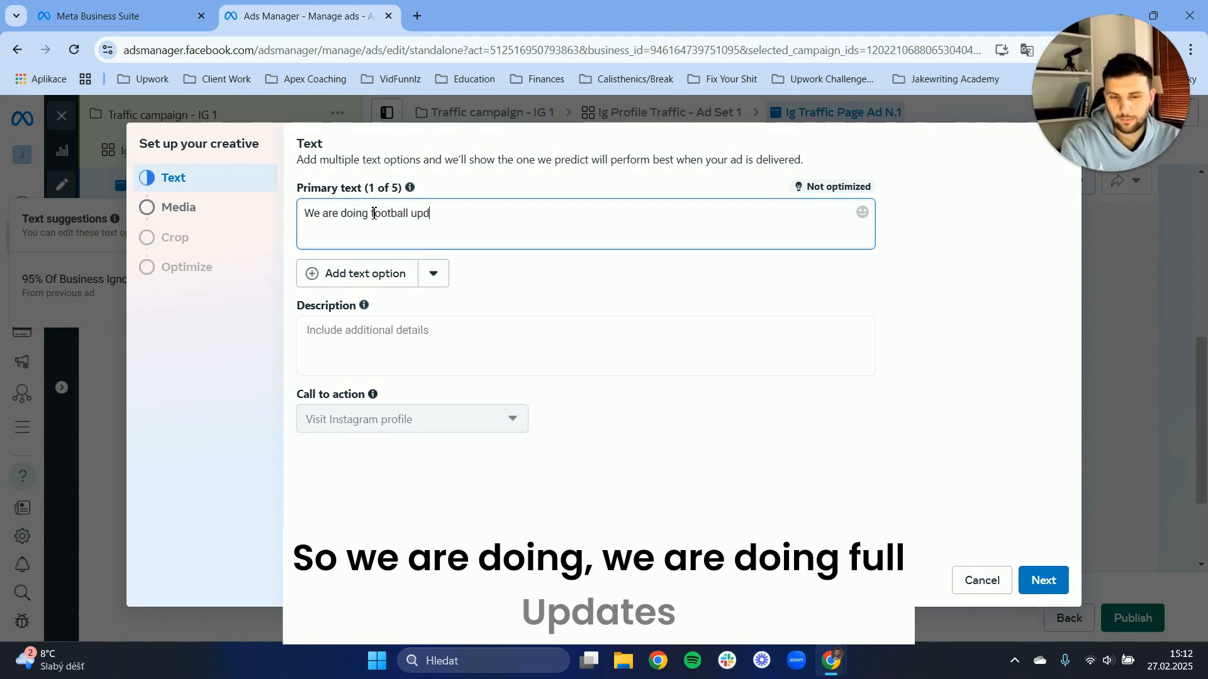
{"action": "type", "text": "ates d"}
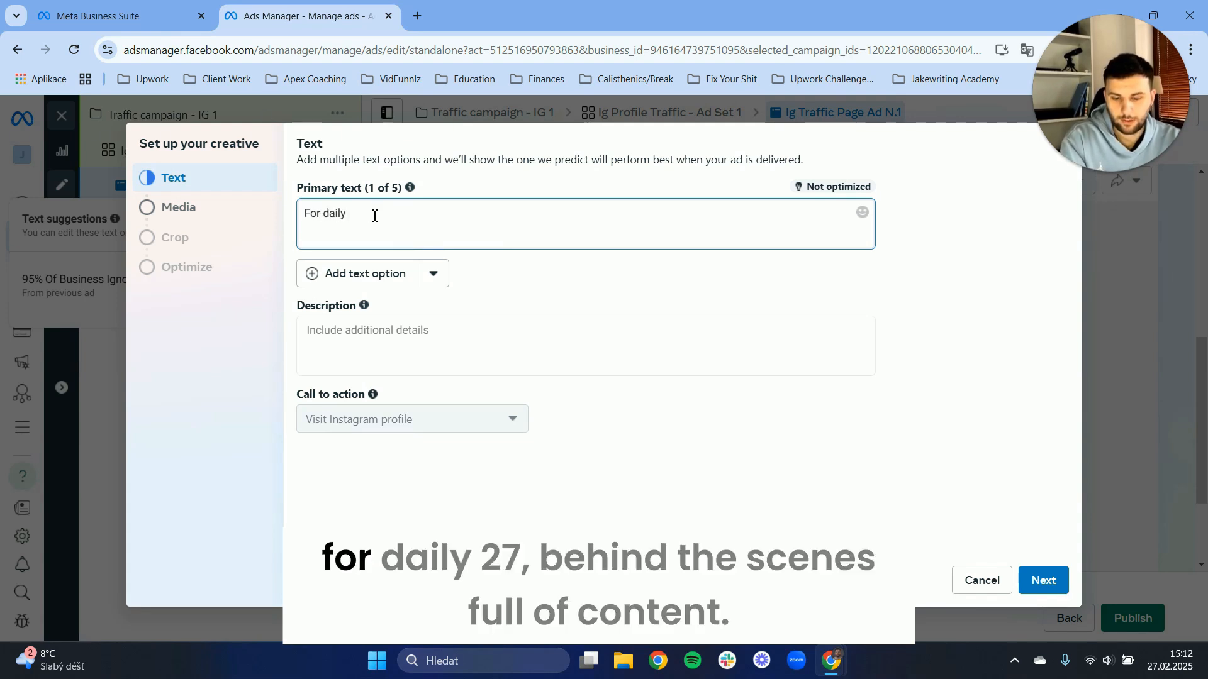
Write the primary text as "For daily 24/7 behind the scenes football content, click below to join for free.".
{"action": "type", "text": "2"}
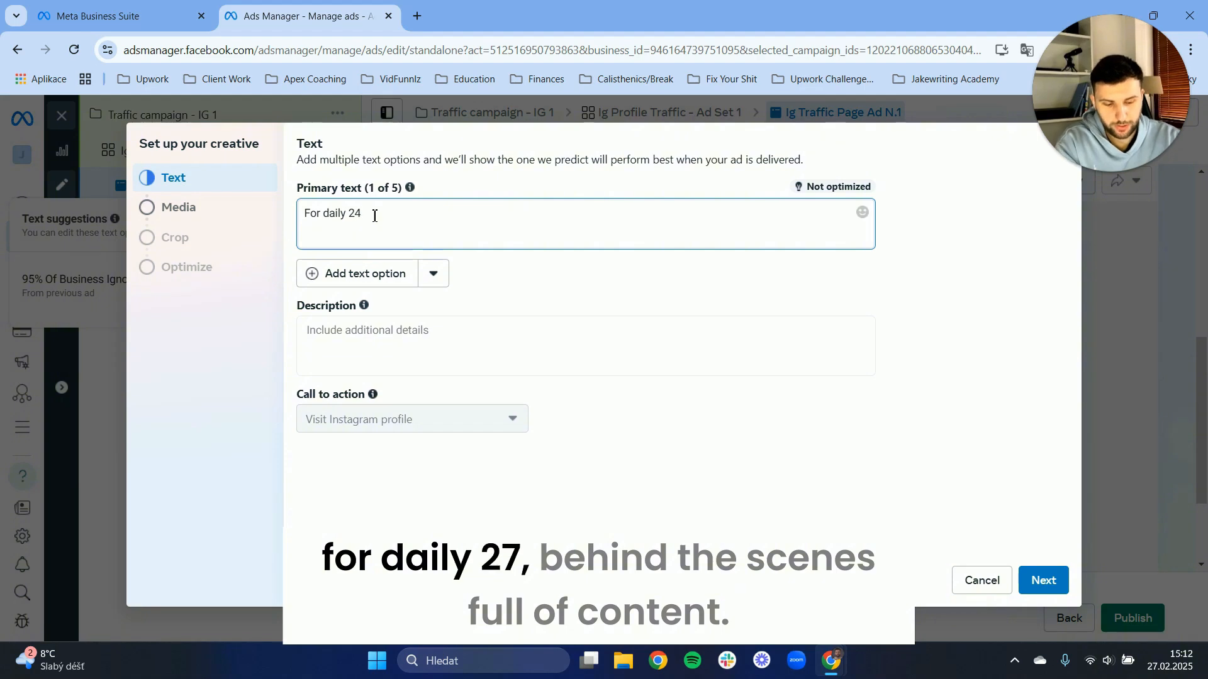
{"action": "type", "text": "4/7 behind"}
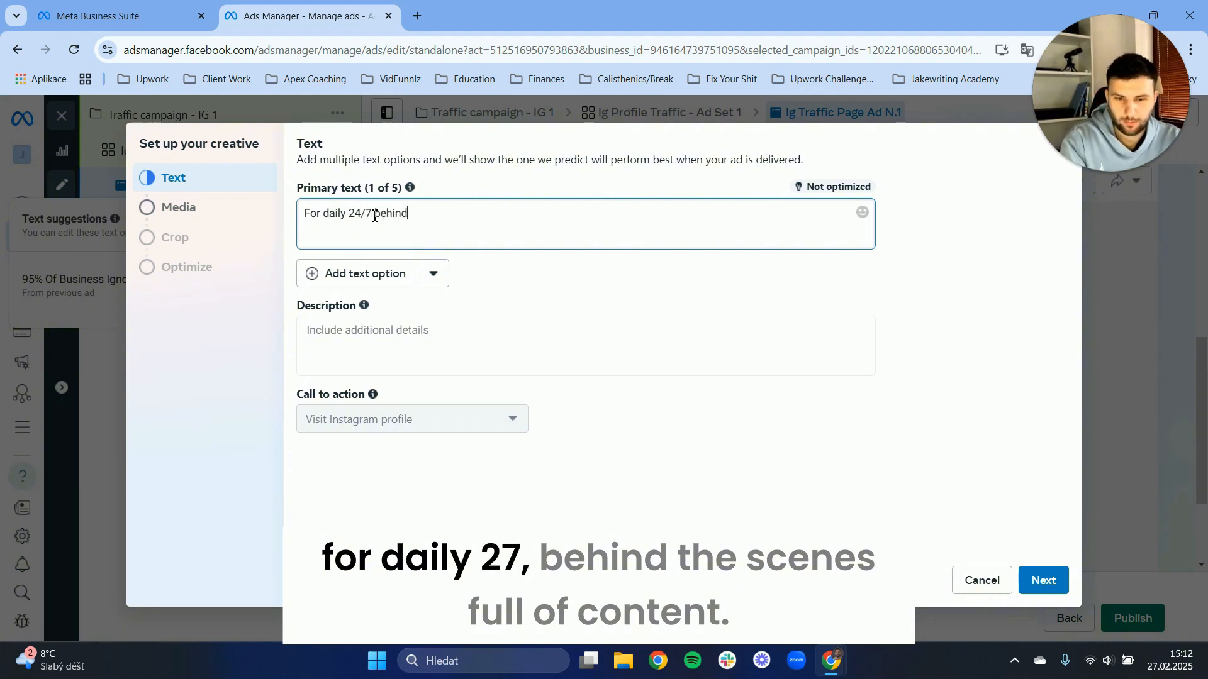
{"action": "type", "text": " the"}
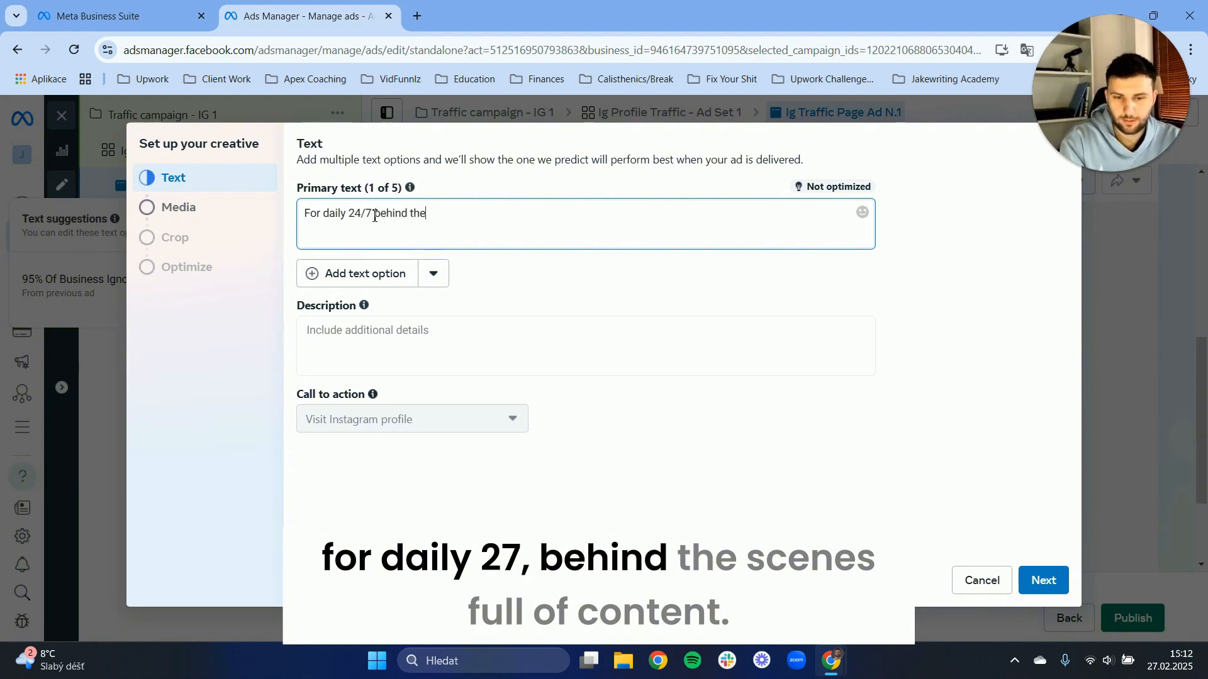
{"action": "type", "text": " scenes"}
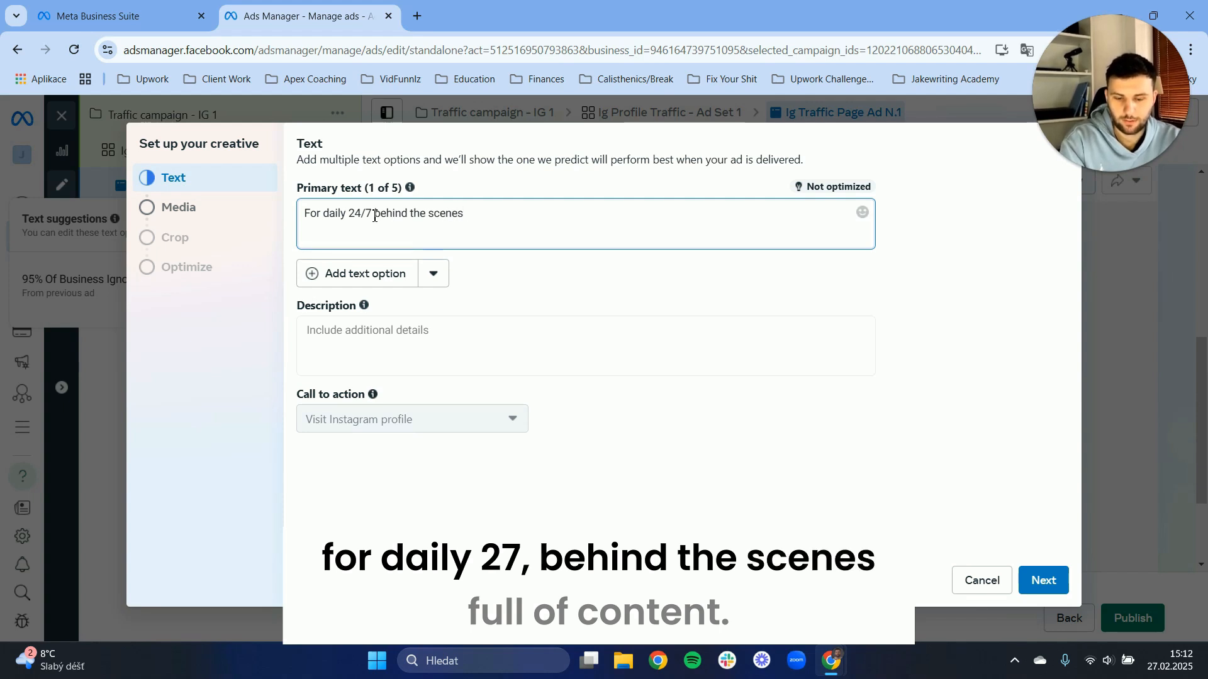
{"action": "type", "text": " football cont"}
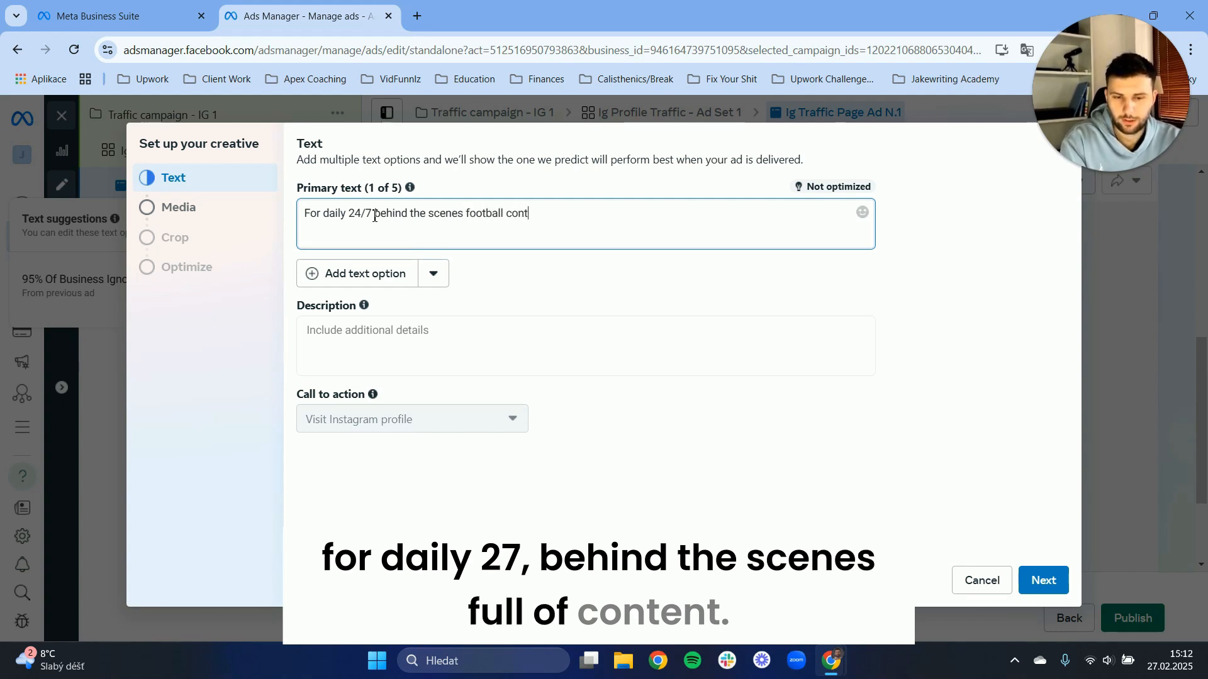
{"action": "type", "text": "ent,"}
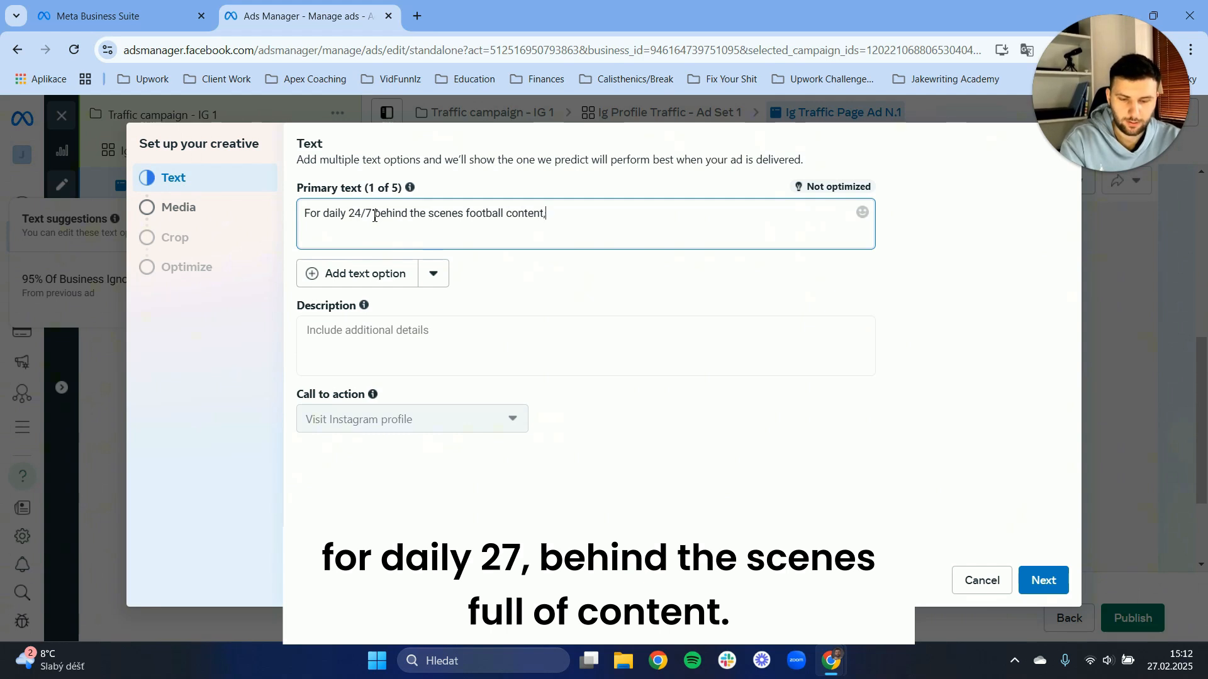
{"action": "type", "text": " click be"}
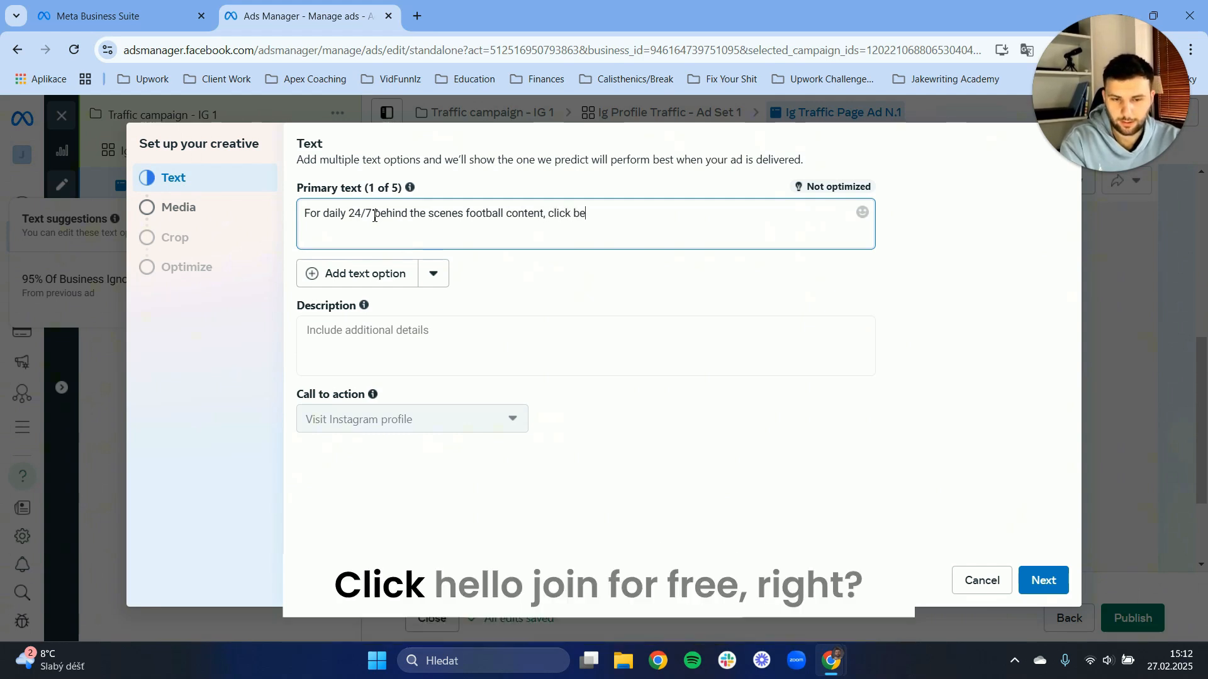
{"action": "type", "text": "low to"}
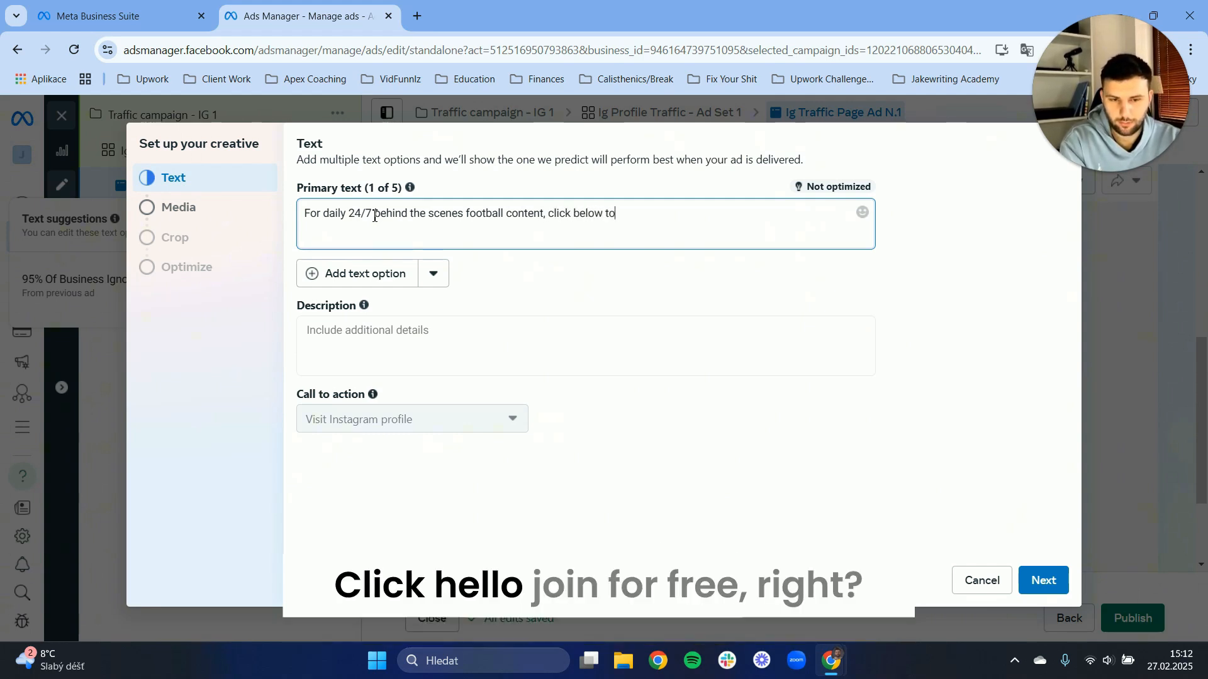
{"action": "type", "text": " join for free."}
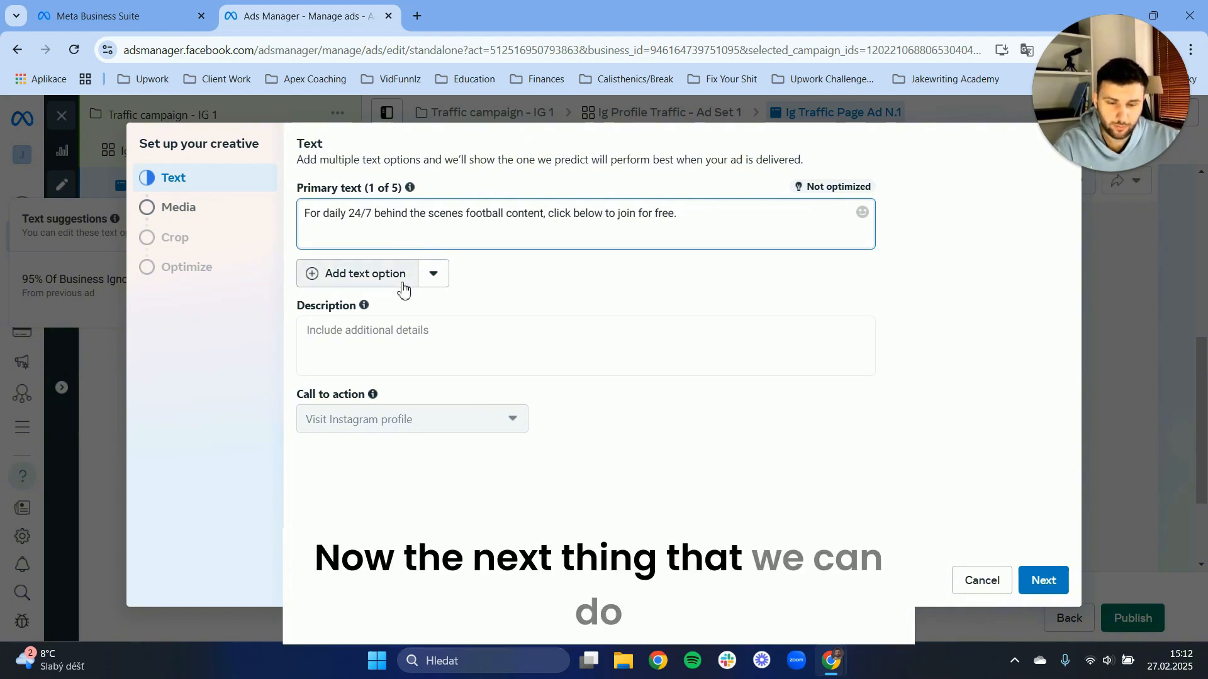
{"action": "left_click", "coordinate": [444, 275]}
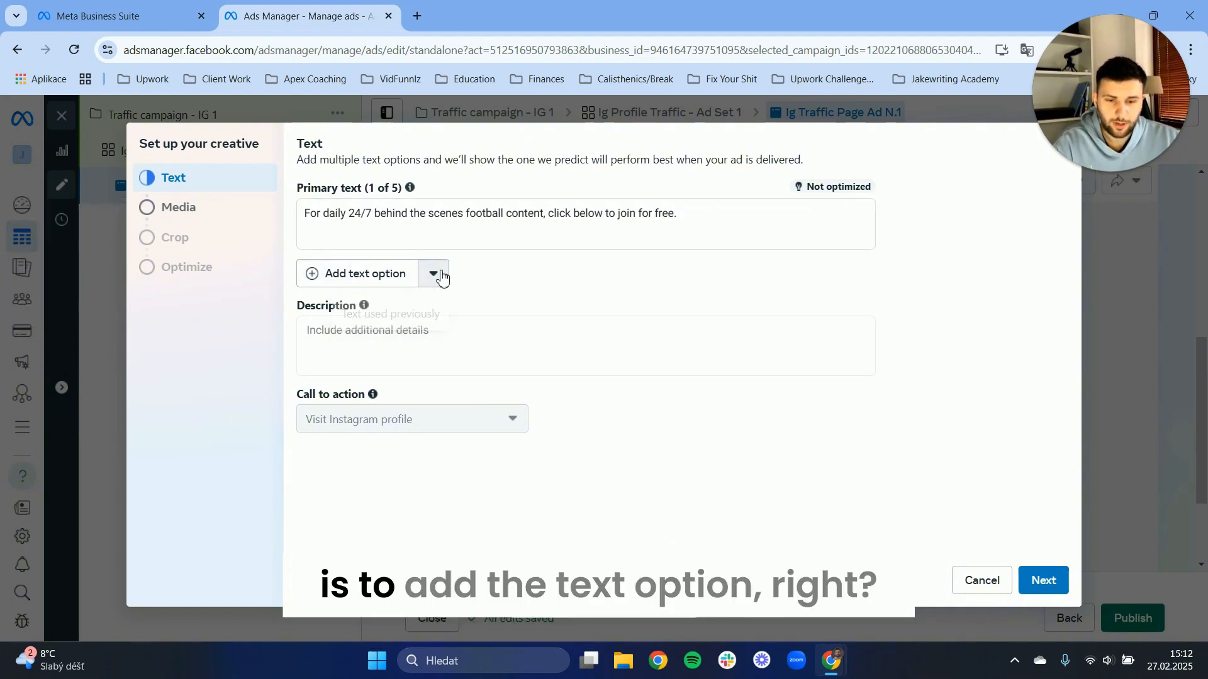
{"action": "left_click", "coordinate": [350, 275]}
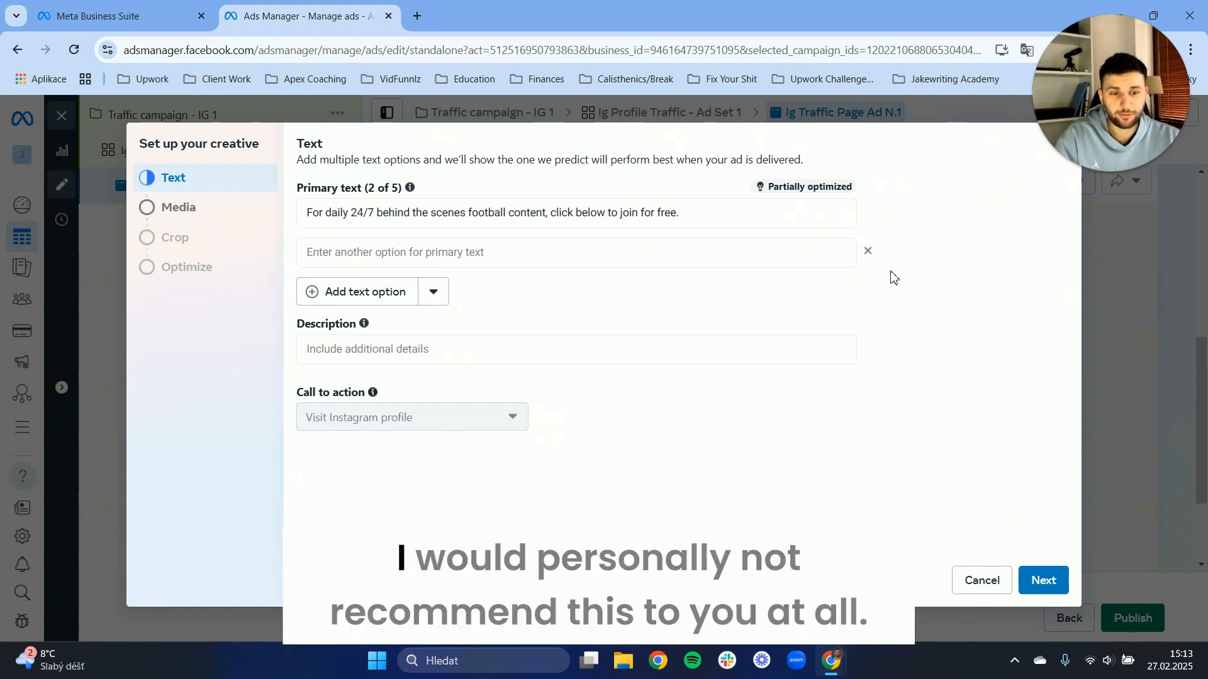
{"action": "left_click", "coordinate": [867, 252]}
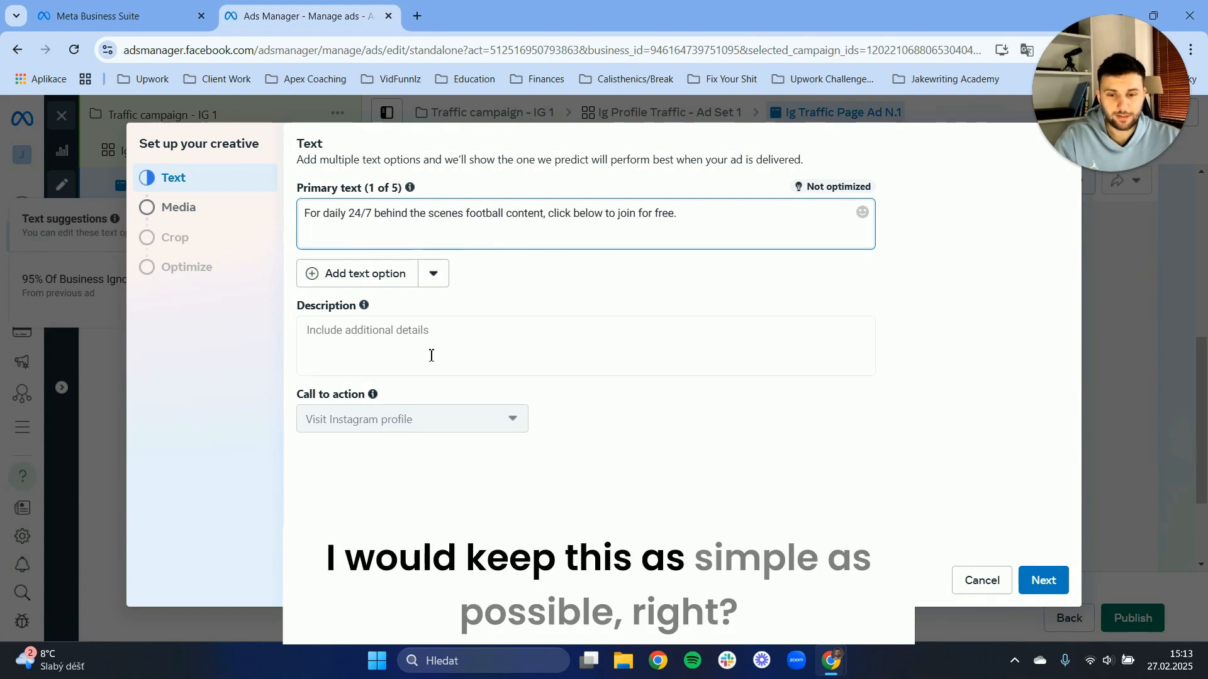
Enter "Daily Football Streams And Interviews For Free" as the ad's description.
{"action": "mouse_move", "coordinate": [373, 394]}
{"action": "left_click", "coordinate": [343, 333]}
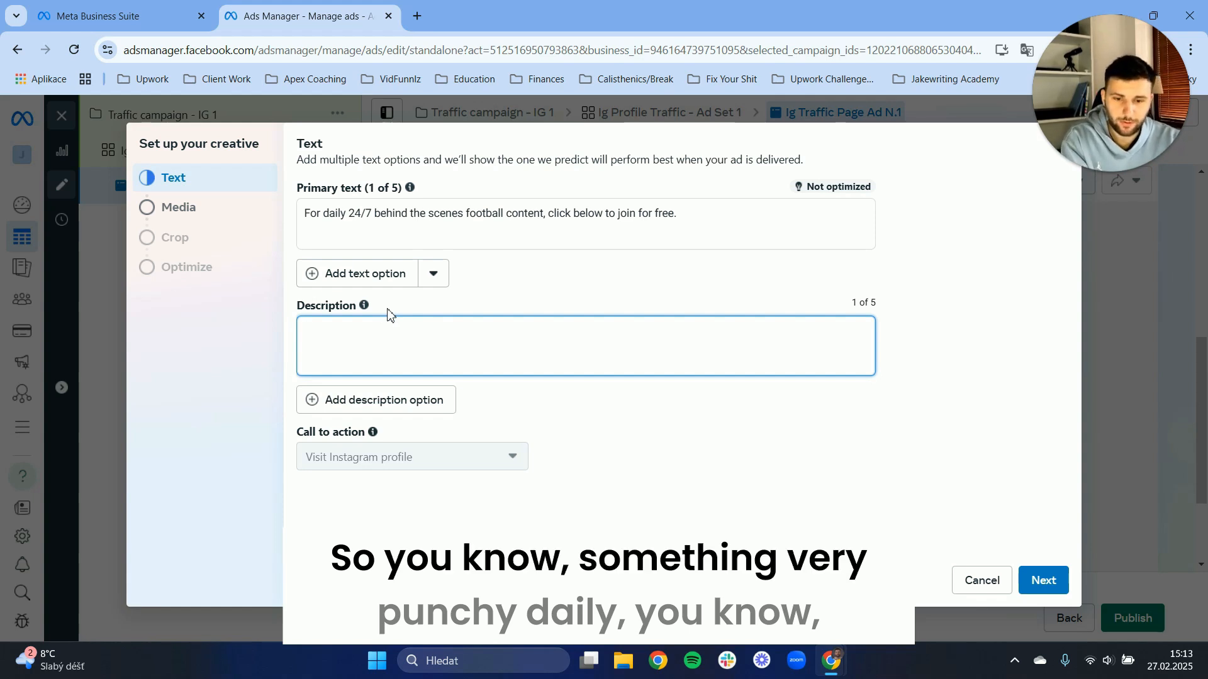
{"action": "type", "text": "Daily "}
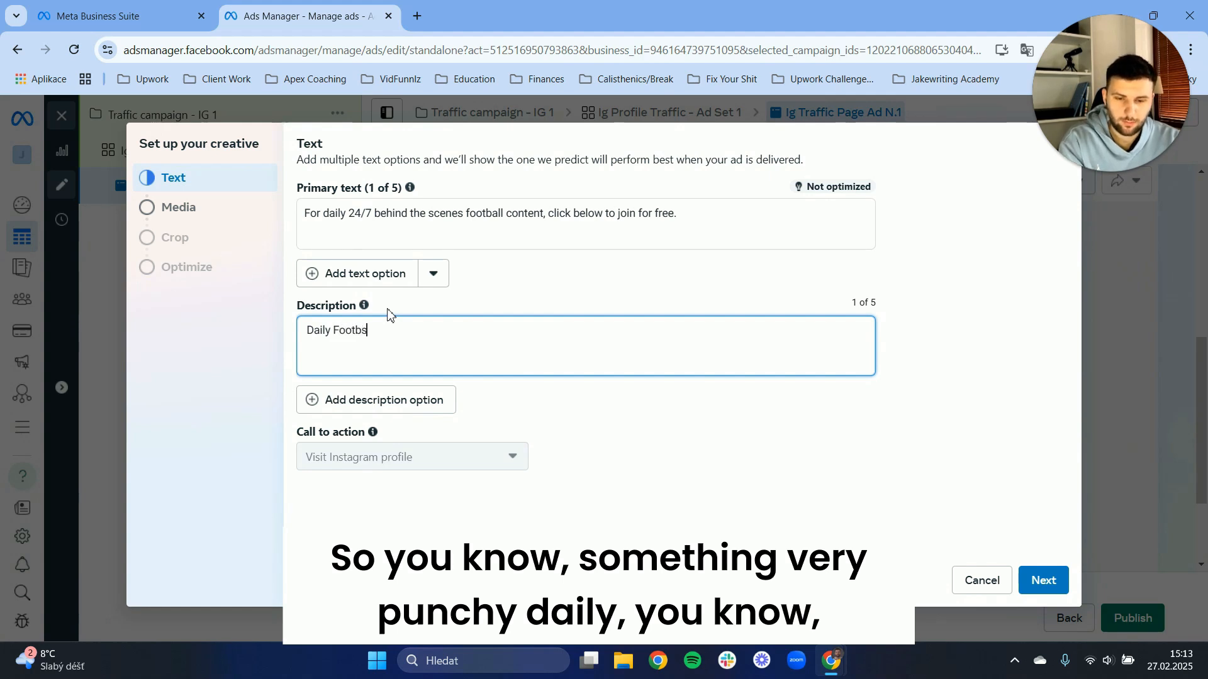
{"action": "type", "text": "Football Streams And Interviews For"}
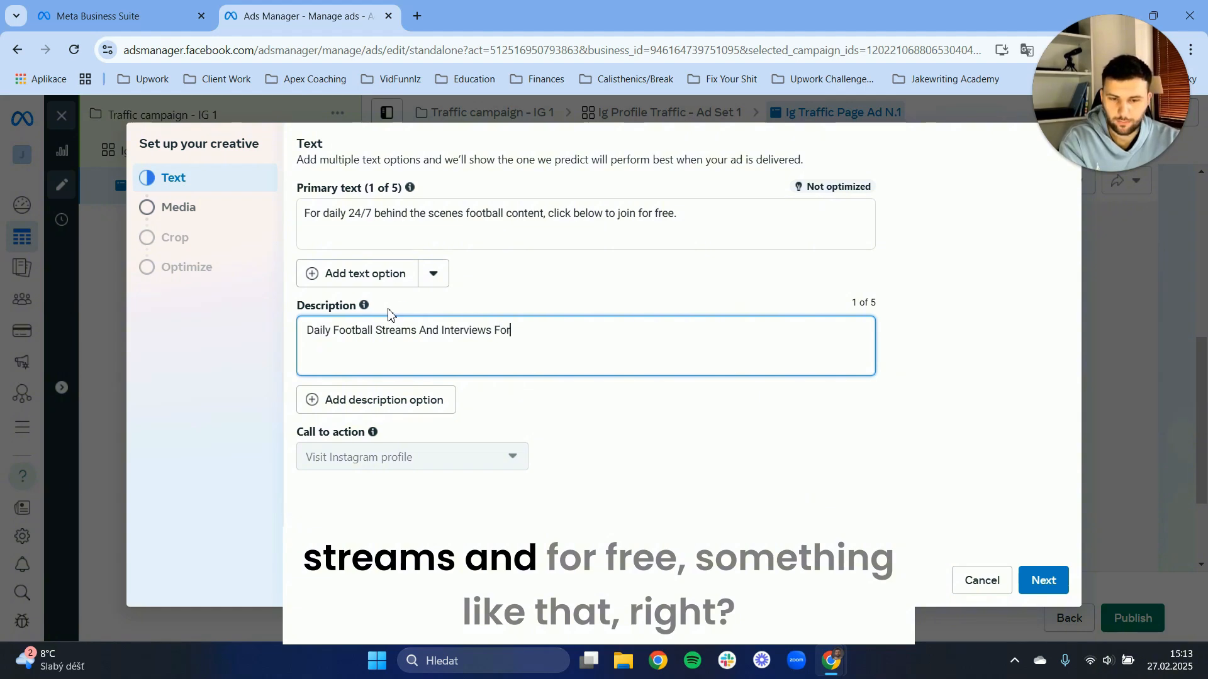
{"action": "type", "text": "ee"}
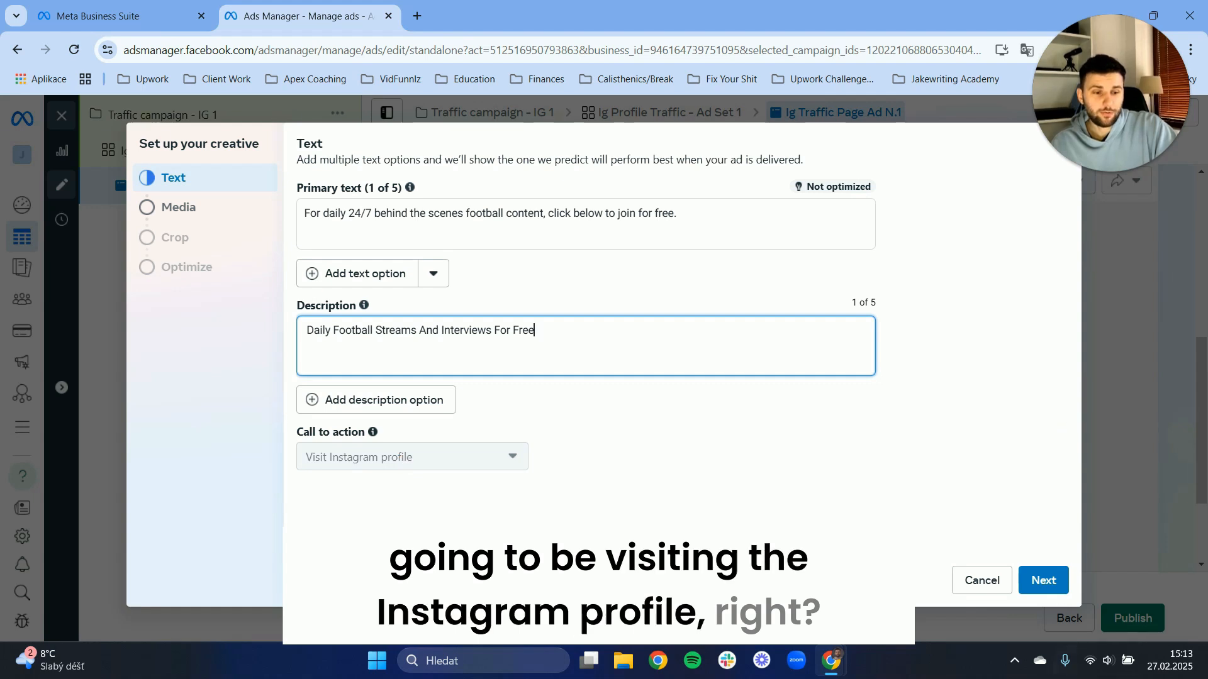
Proceed to the media, use the paris-2024-olympics-soccer image, and finish the creative setup with enhancements allowed.
{"action": "left_click", "coordinate": [1042, 581]}
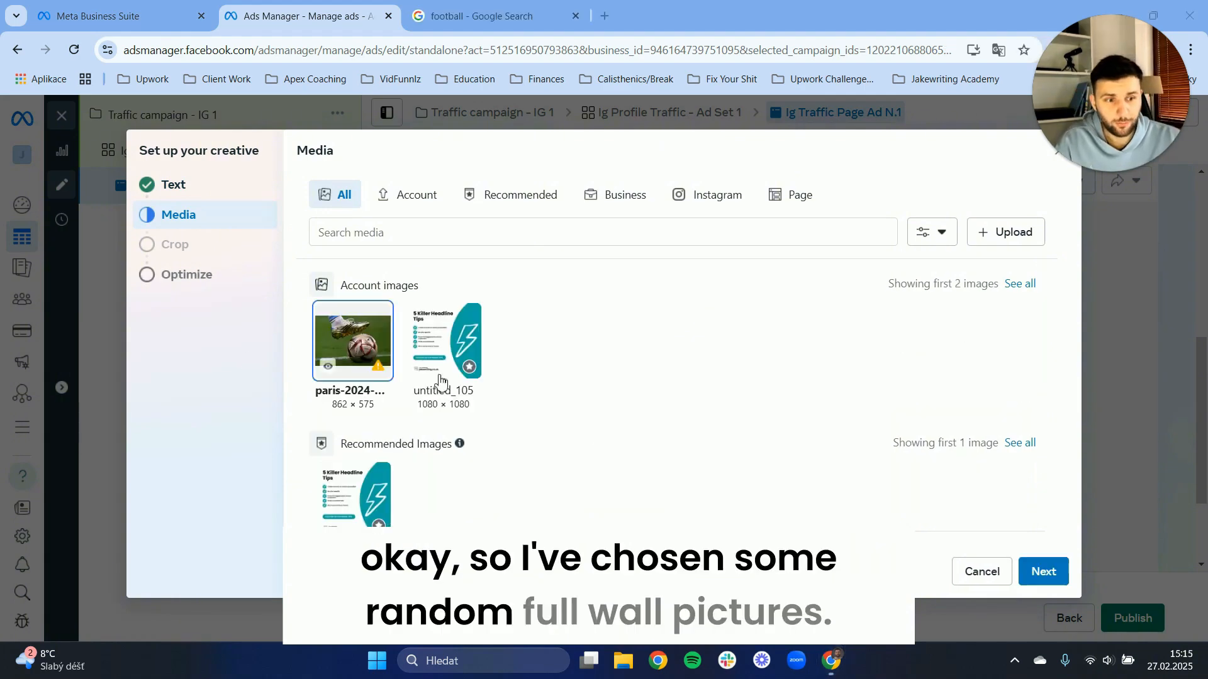
{"action": "left_click", "coordinate": [1043, 571]}
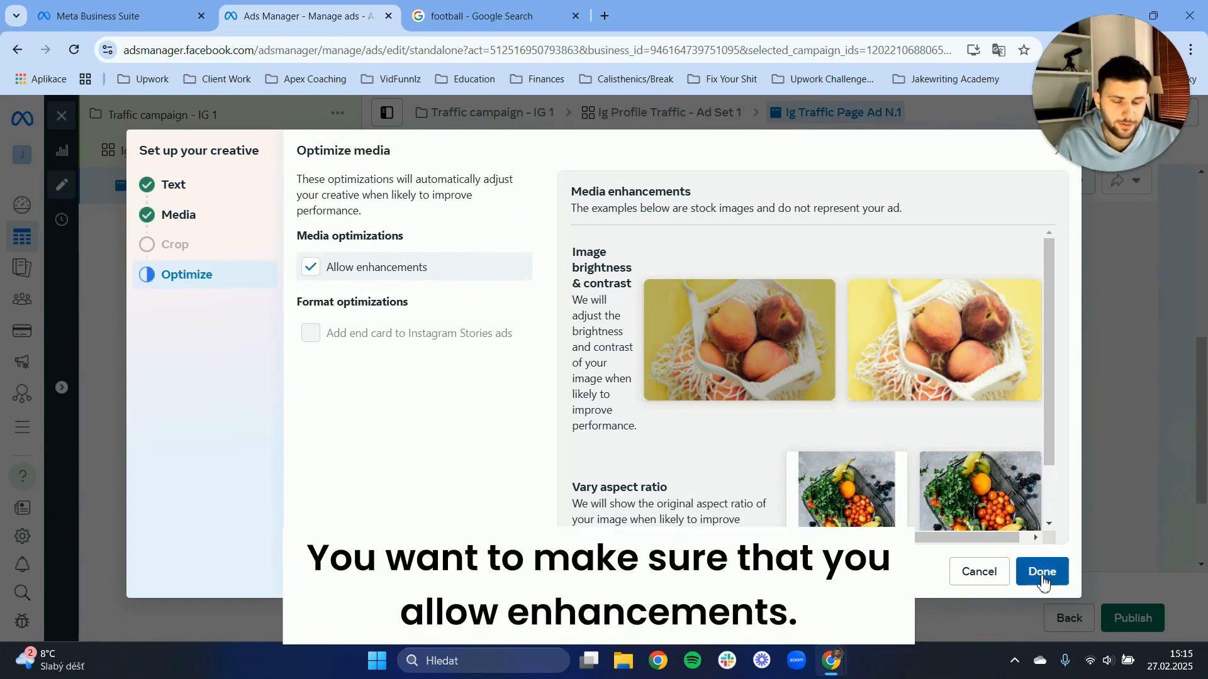
{"action": "left_click", "coordinate": [1020, 570]}
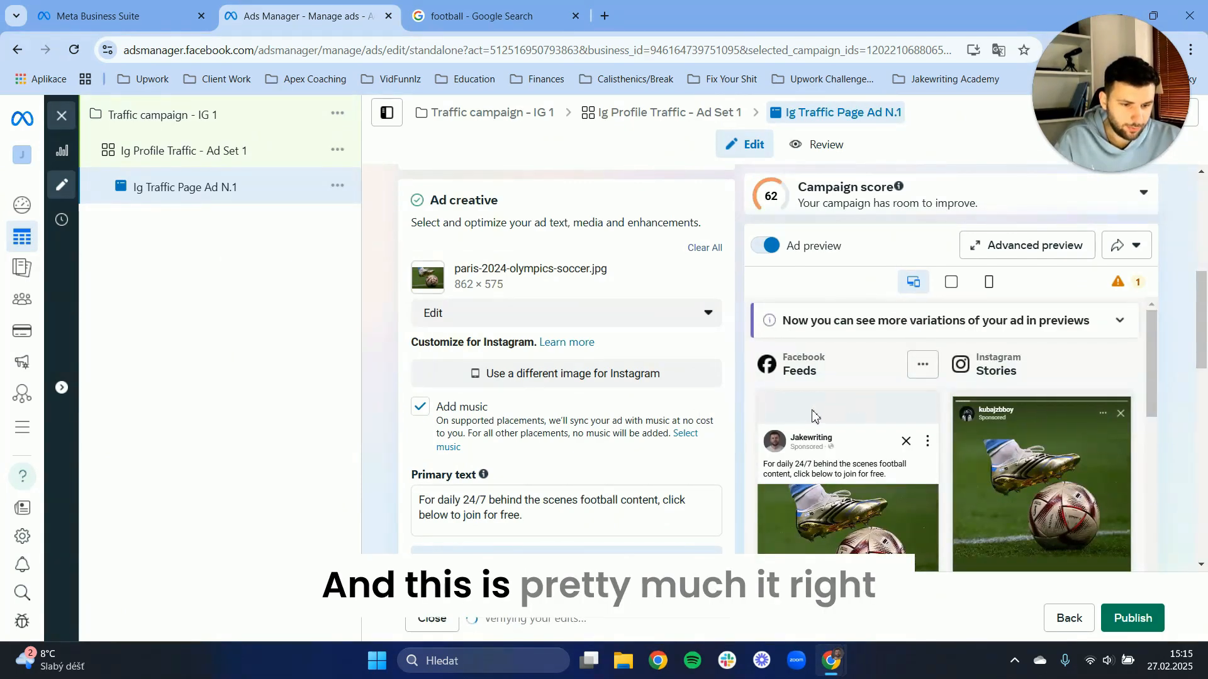
Review the ad's creative, tracking settings and placement previews, and close the football image search page.
{"action": "scroll", "coordinate": [811, 427], "scroll_direction": "down", "scroll_amount": 5}
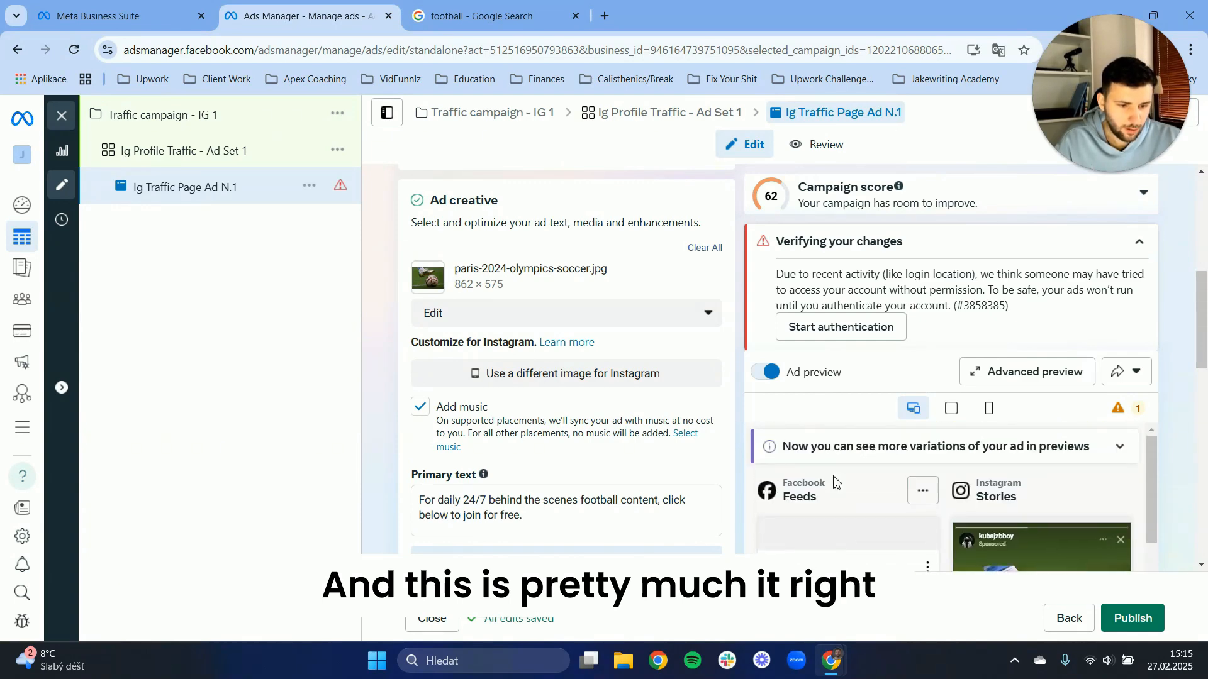
{"action": "scroll", "coordinate": [589, 392], "scroll_direction": "down", "scroll_amount": 6}
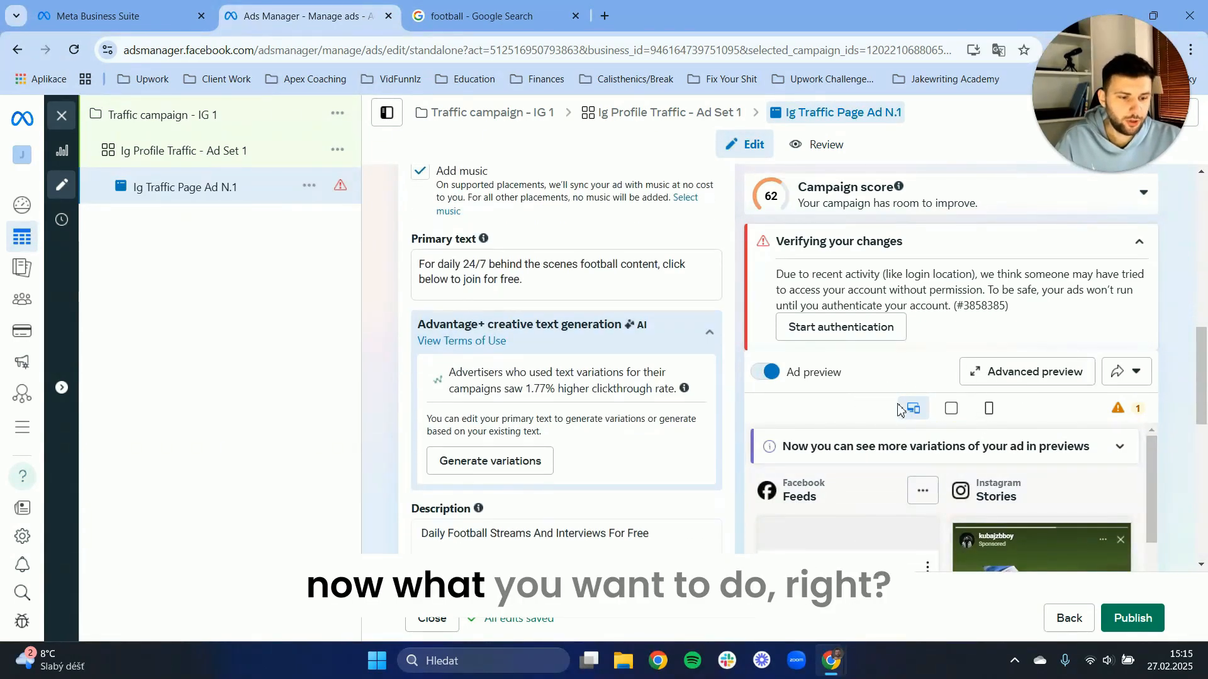
{"action": "scroll", "coordinate": [365, 430], "scroll_direction": "down", "scroll_amount": 6}
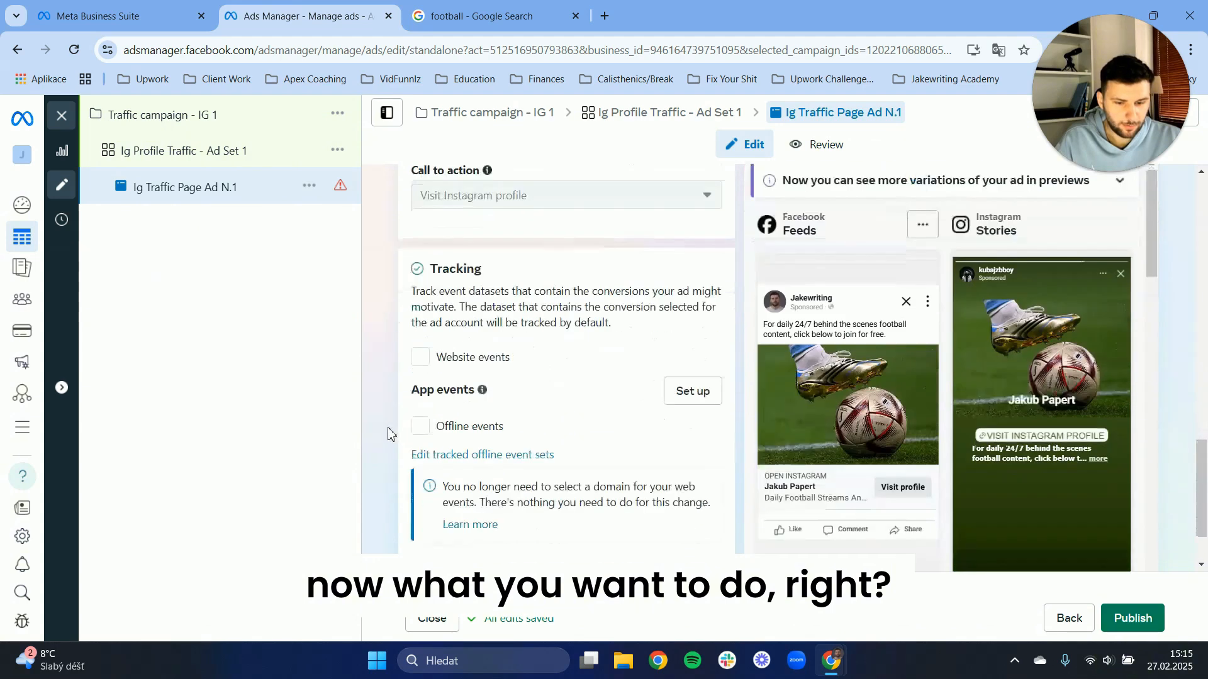
{"action": "scroll", "coordinate": [845, 395], "scroll_direction": "up", "scroll_amount": 1}
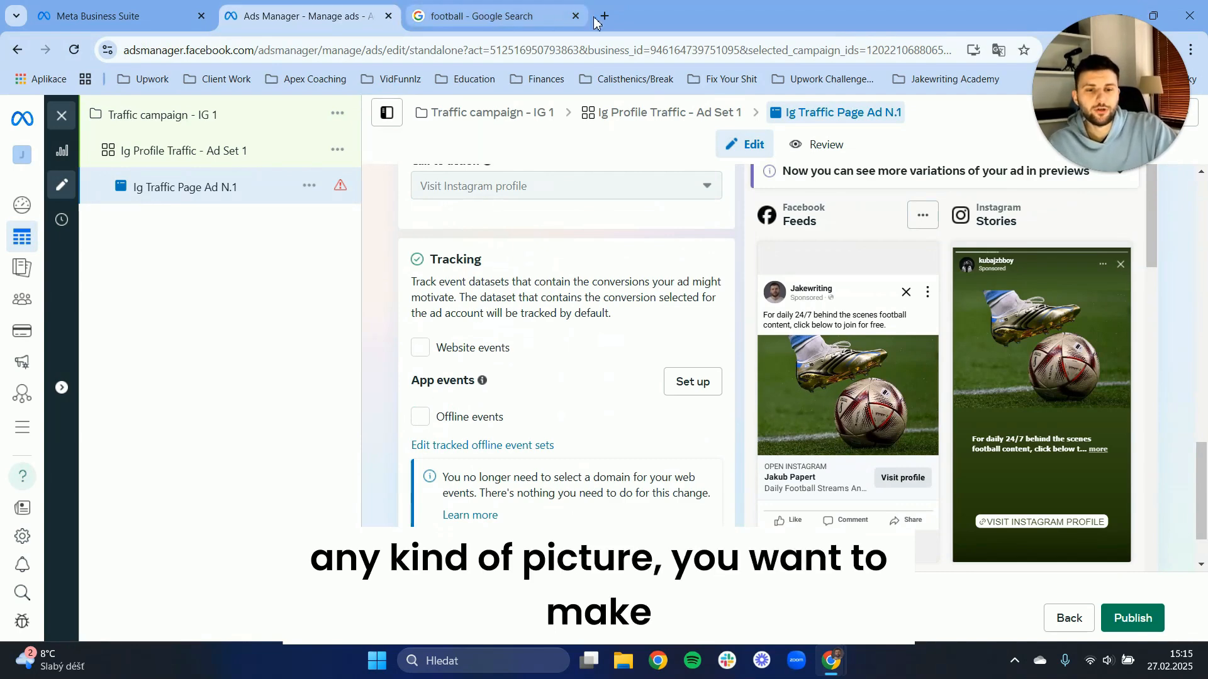
{"action": "left_click", "coordinate": [575, 16]}
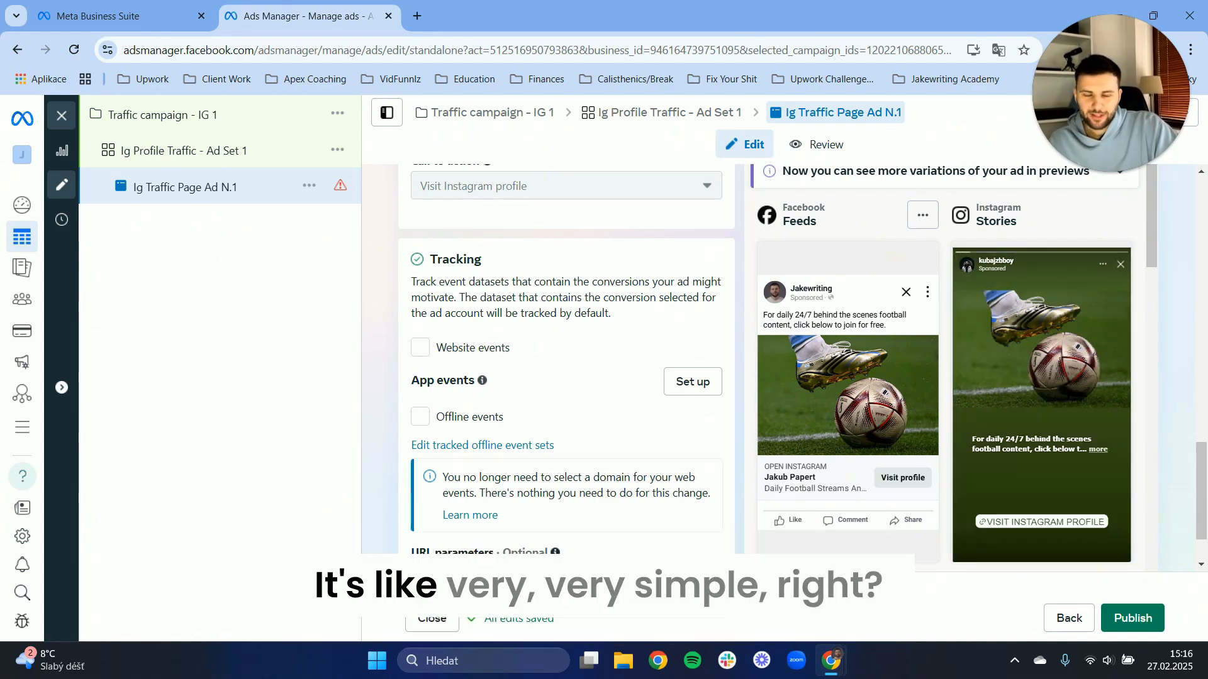
{"action": "scroll", "coordinate": [883, 289], "scroll_direction": "up", "scroll_amount": 15}
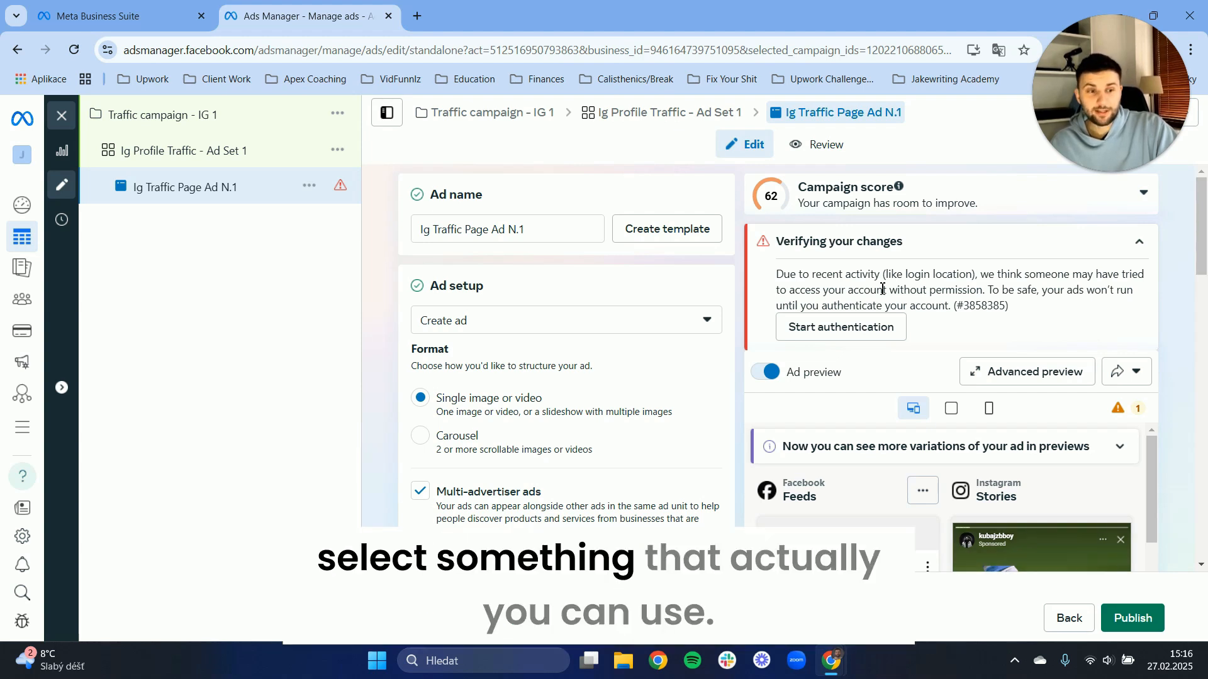
Search Google for "pexels" in a new browser tab and open the Pexels site to browse its free stock photos.
{"action": "left_click", "coordinate": [417, 16]}
{"action": "type", "text": "pexels"}
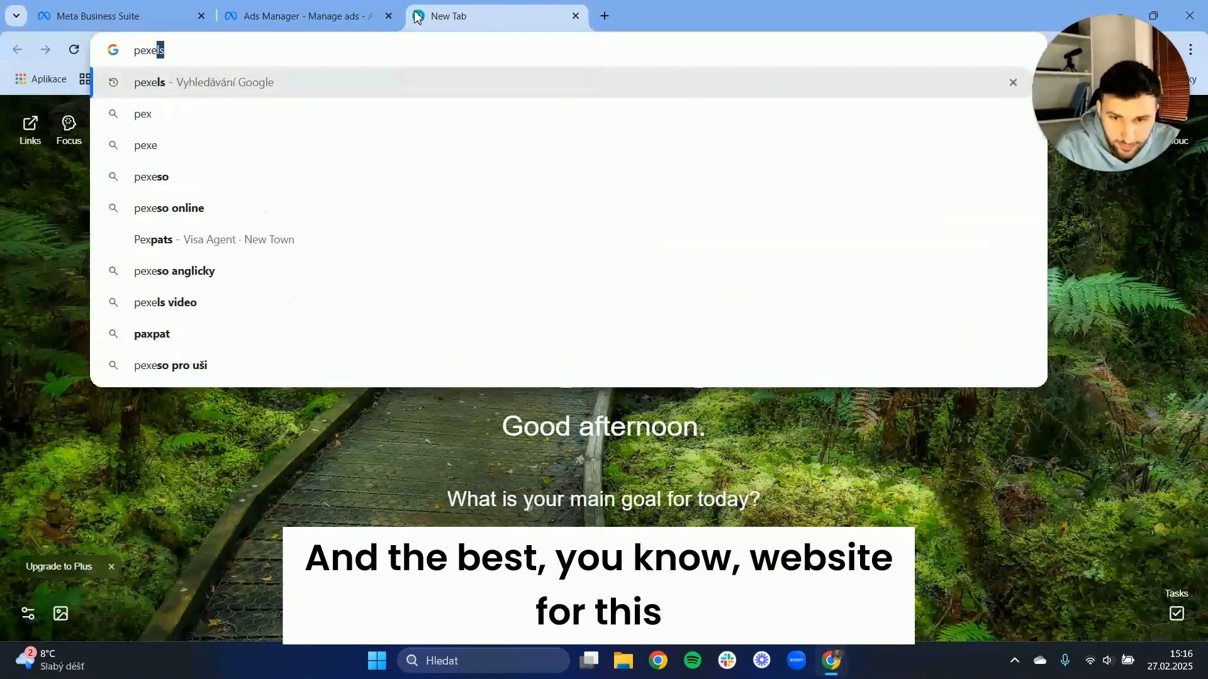
{"action": "key", "text": "Return"}
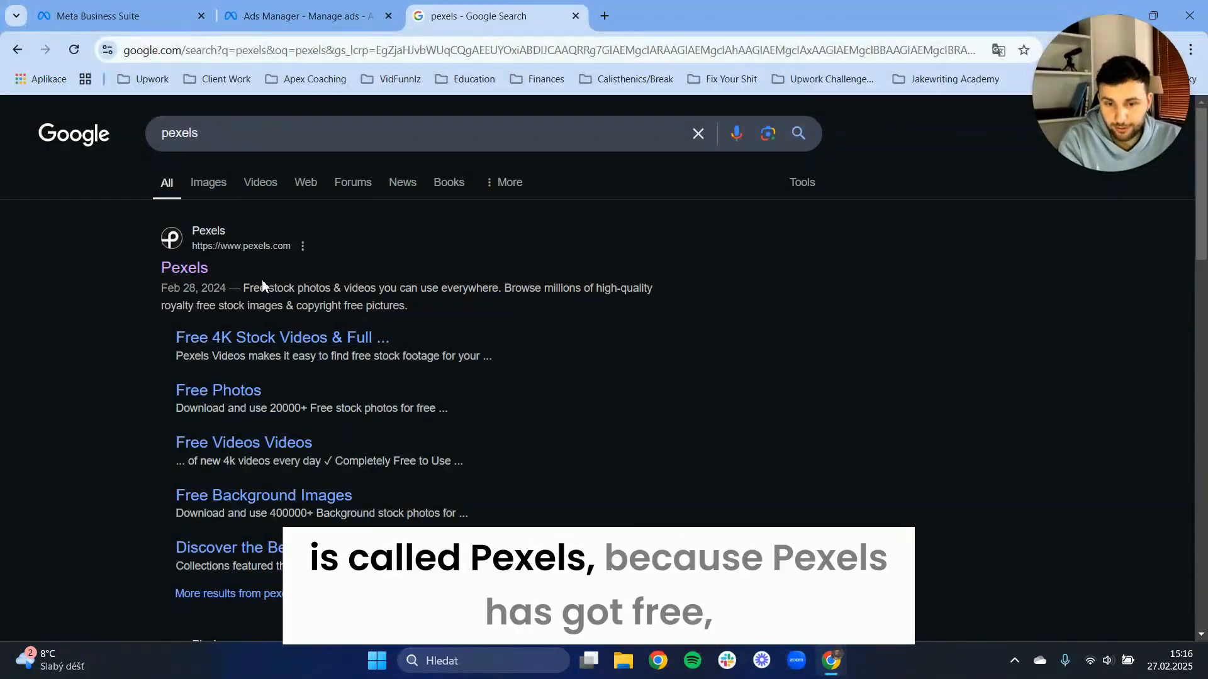
{"action": "left_click_drag", "start_coordinate": [244, 291], "coordinate": [315, 291]}
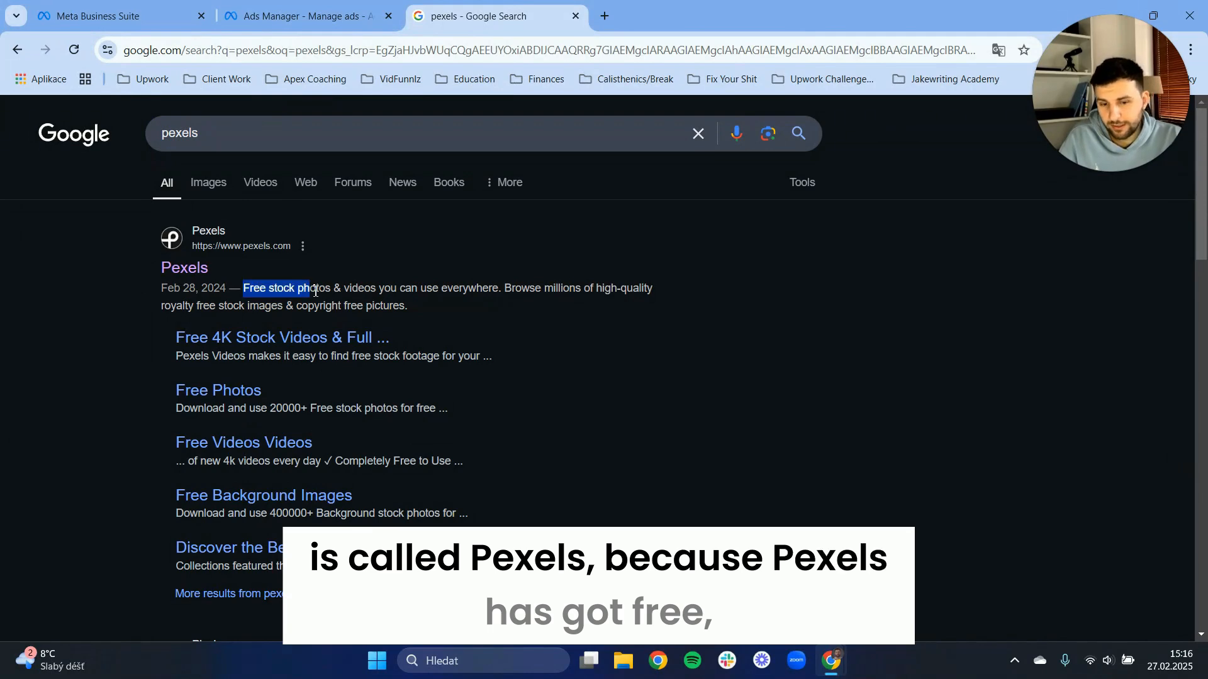
{"action": "left_click", "coordinate": [204, 275]}
{"action": "scroll", "coordinate": [567, 345], "scroll_direction": "down", "scroll_amount": 2}
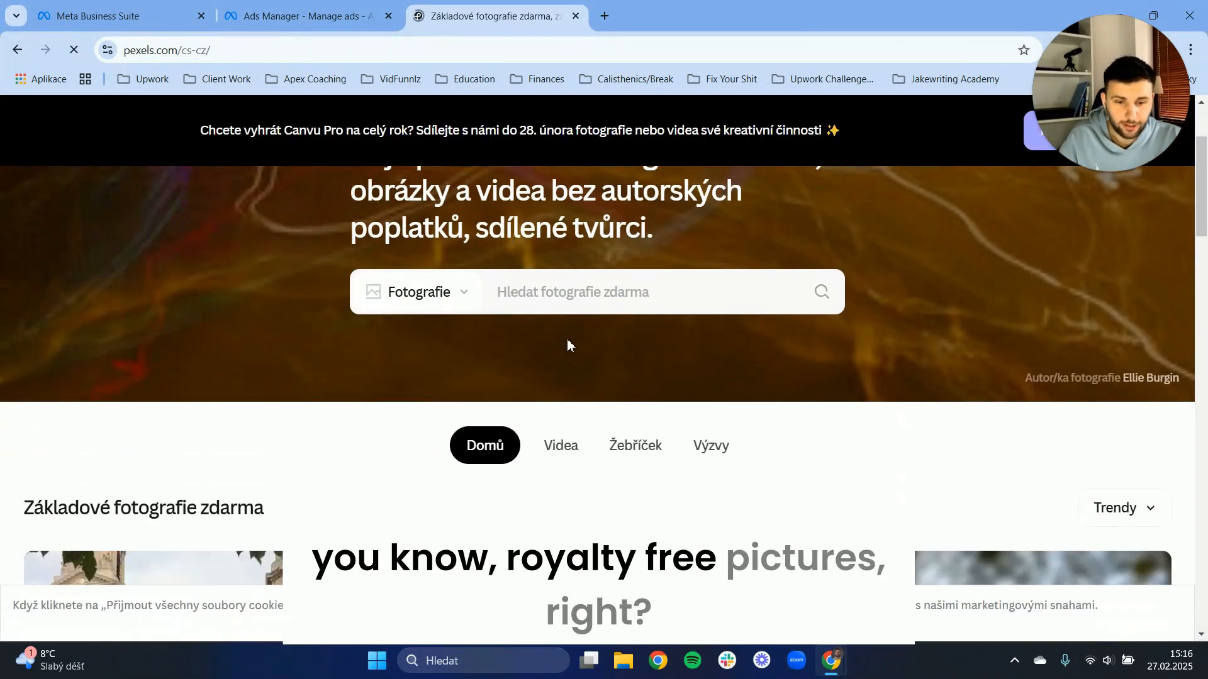
{"action": "scroll", "coordinate": [567, 345], "scroll_direction": "down", "scroll_amount": 2}
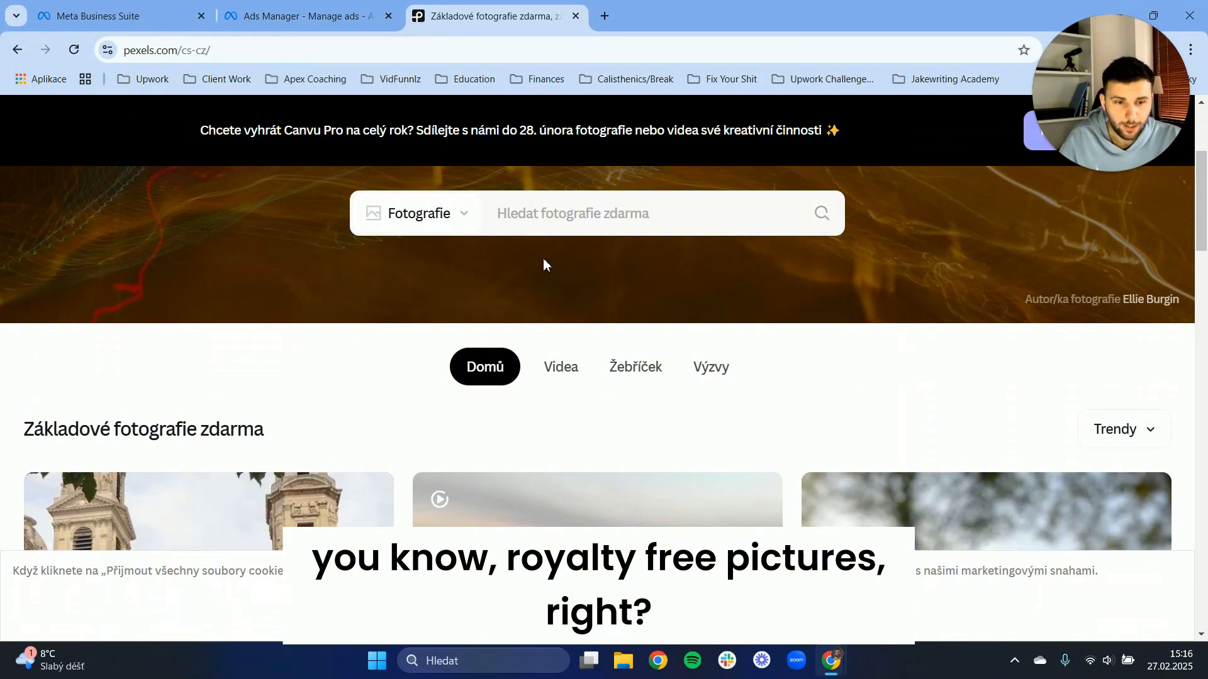
Search the Pexels photo library for "football".
{"action": "left_click", "coordinate": [574, 206]}
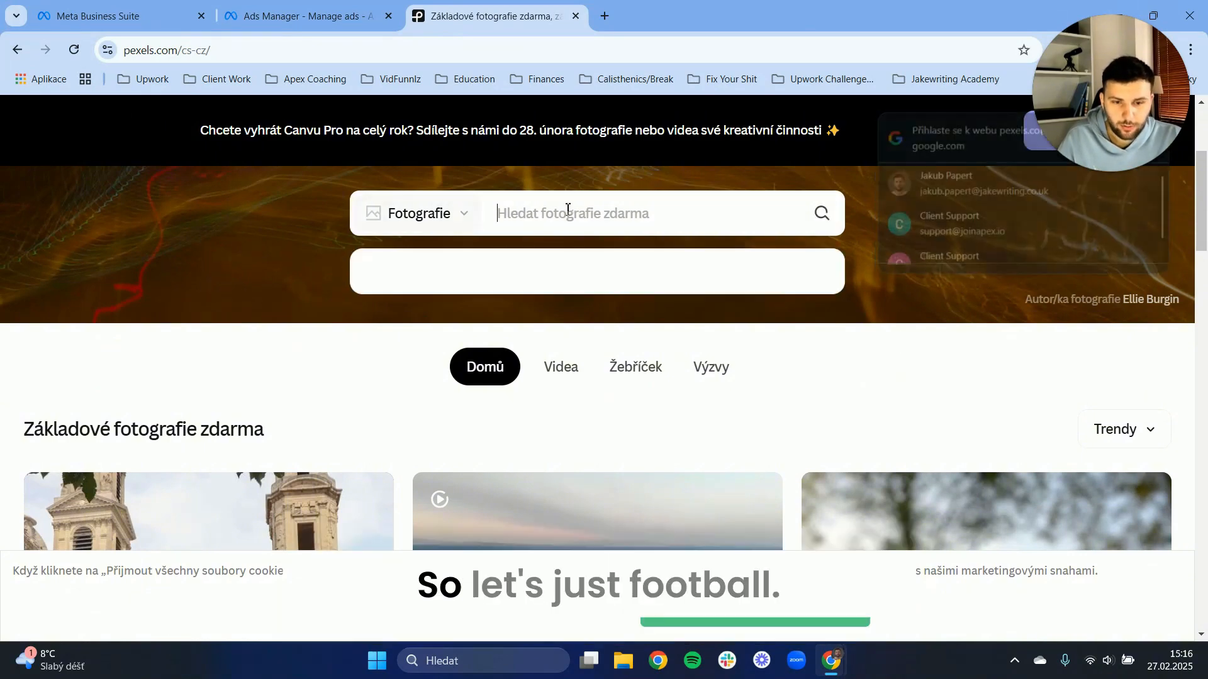
{"action": "type", "text": "football"}
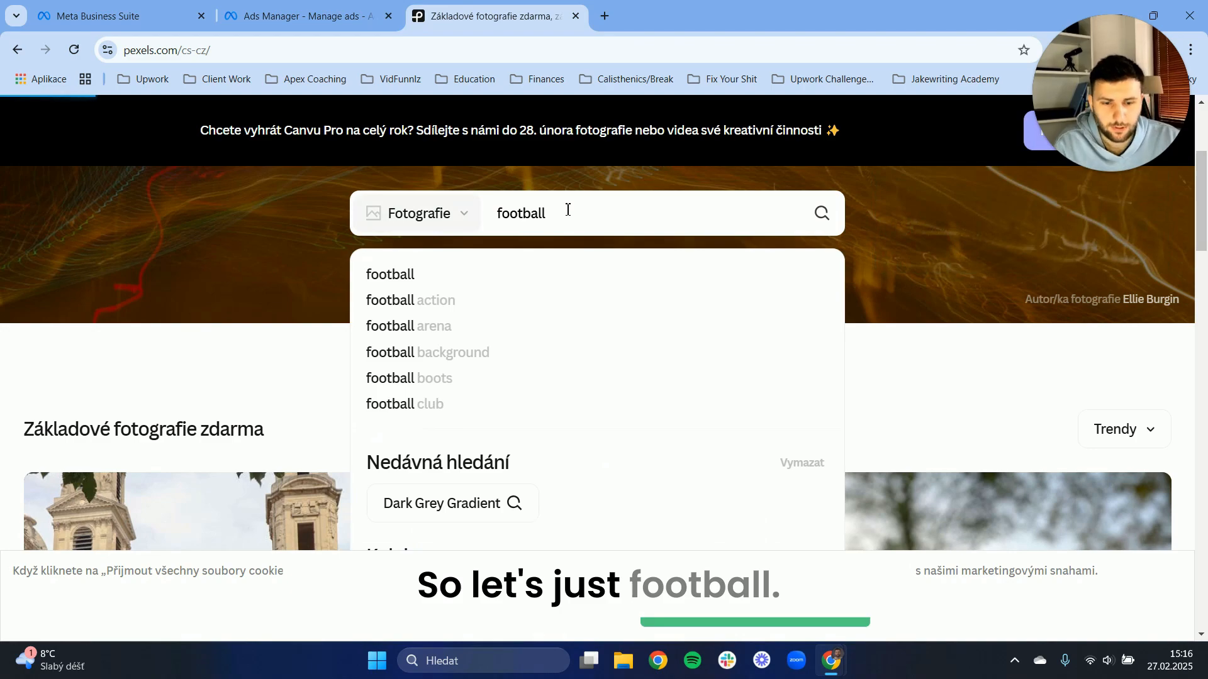
{"action": "key", "text": "Return"}
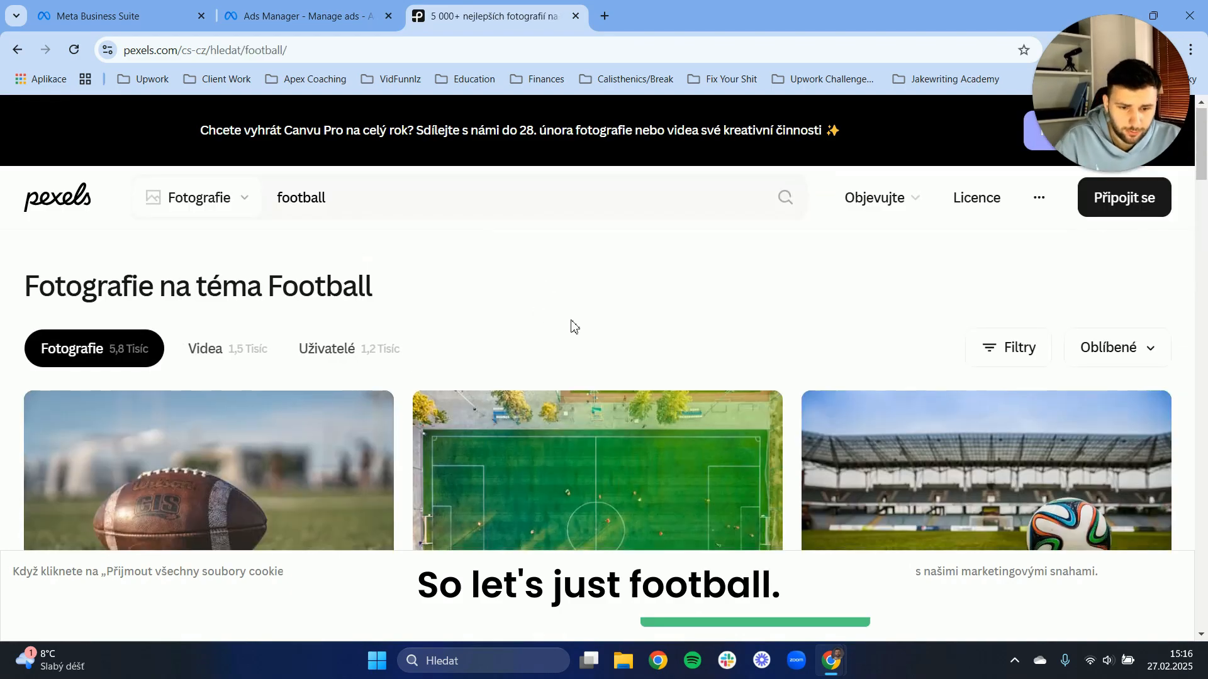
Look through the free football photos on Pexels, and close the site to return to the ad in Ads Manager.
{"action": "scroll", "coordinate": [629, 302], "scroll_direction": "down", "scroll_amount": 5}
{"action": "scroll", "coordinate": [585, 274], "scroll_direction": "up", "scroll_amount": 2}
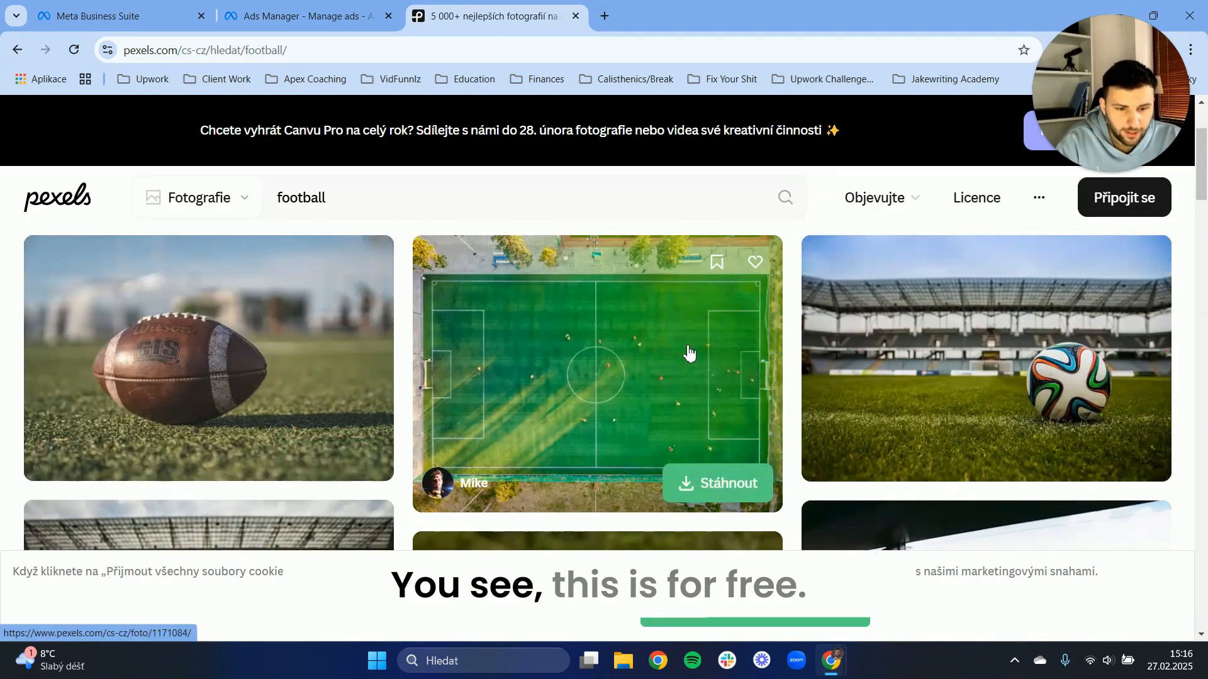
{"action": "scroll", "coordinate": [673, 321], "scroll_direction": "down", "scroll_amount": 3}
{"action": "scroll", "coordinate": [692, 327], "scroll_direction": "up", "scroll_amount": 3}
{"action": "scroll", "coordinate": [943, 374], "scroll_direction": "down", "scroll_amount": 5}
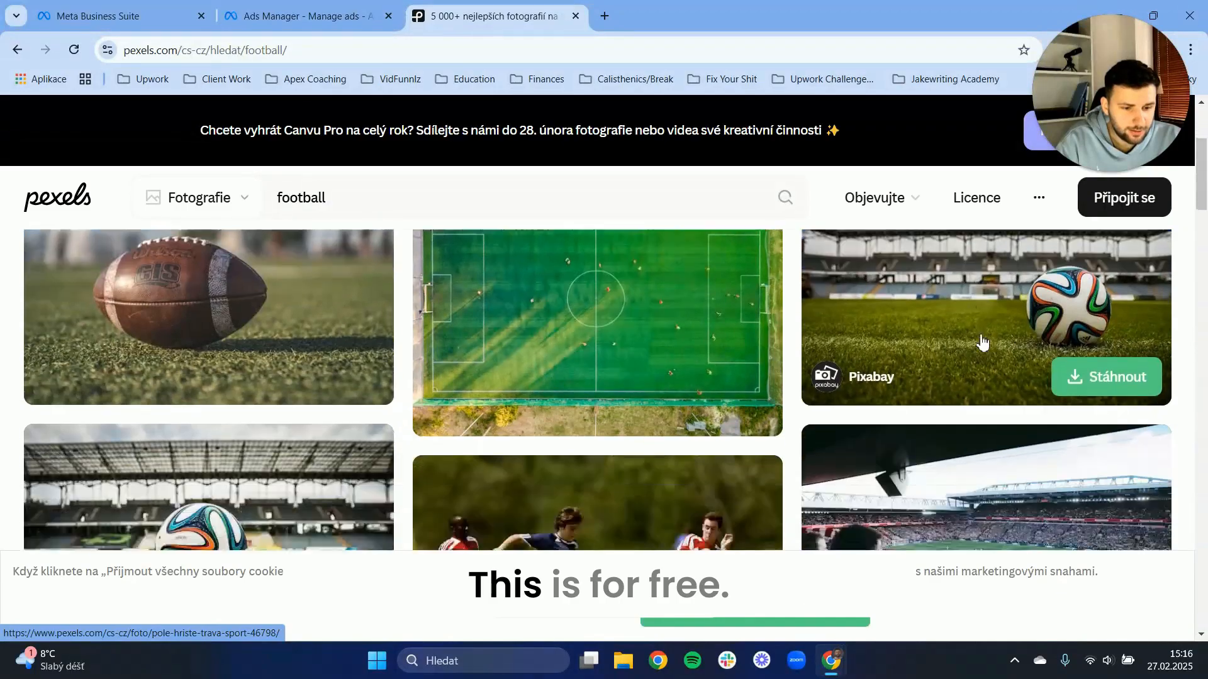
{"action": "scroll", "coordinate": [873, 364], "scroll_direction": "down", "scroll_amount": 5}
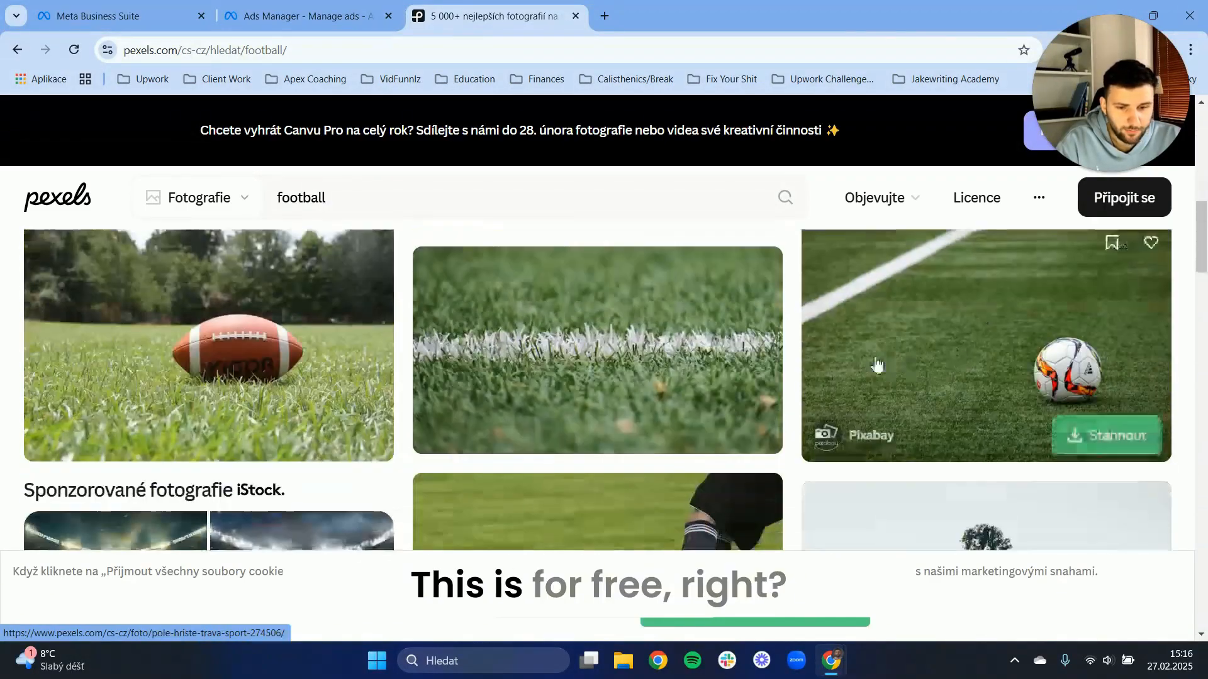
{"action": "scroll", "coordinate": [667, 409], "scroll_direction": "up", "scroll_amount": 10}
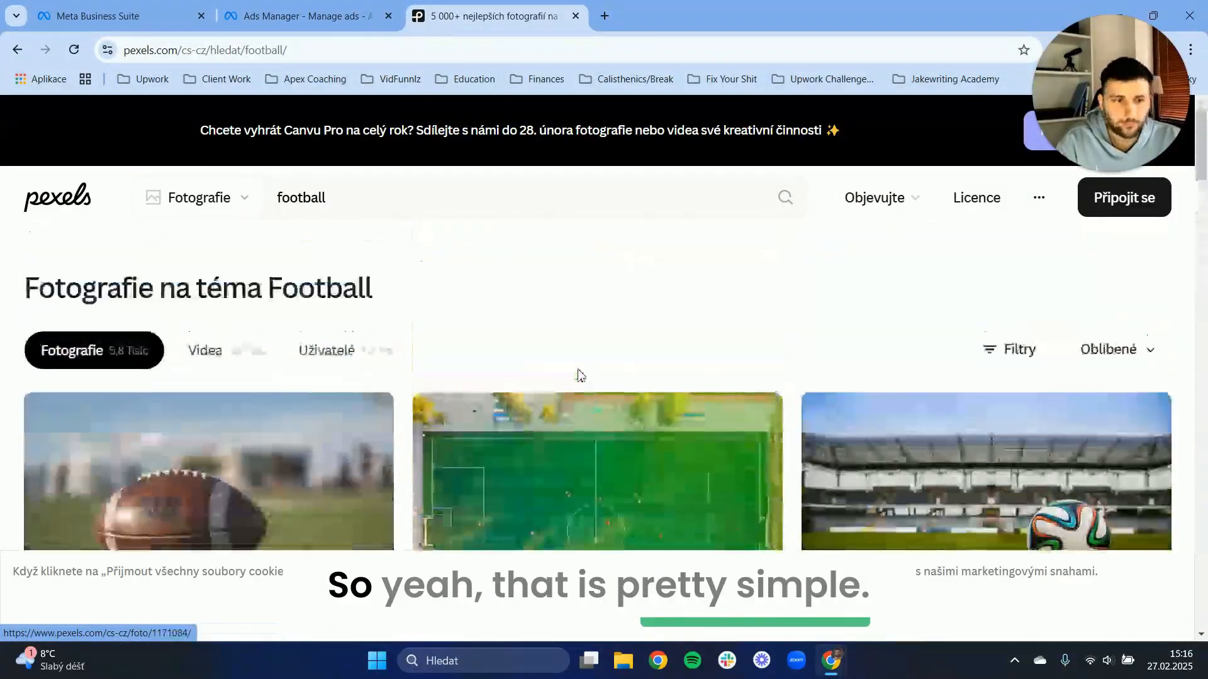
{"action": "scroll", "coordinate": [577, 375], "scroll_direction": "down", "scroll_amount": 3}
{"action": "scroll", "coordinate": [512, 385], "scroll_direction": "up", "scroll_amount": 3}
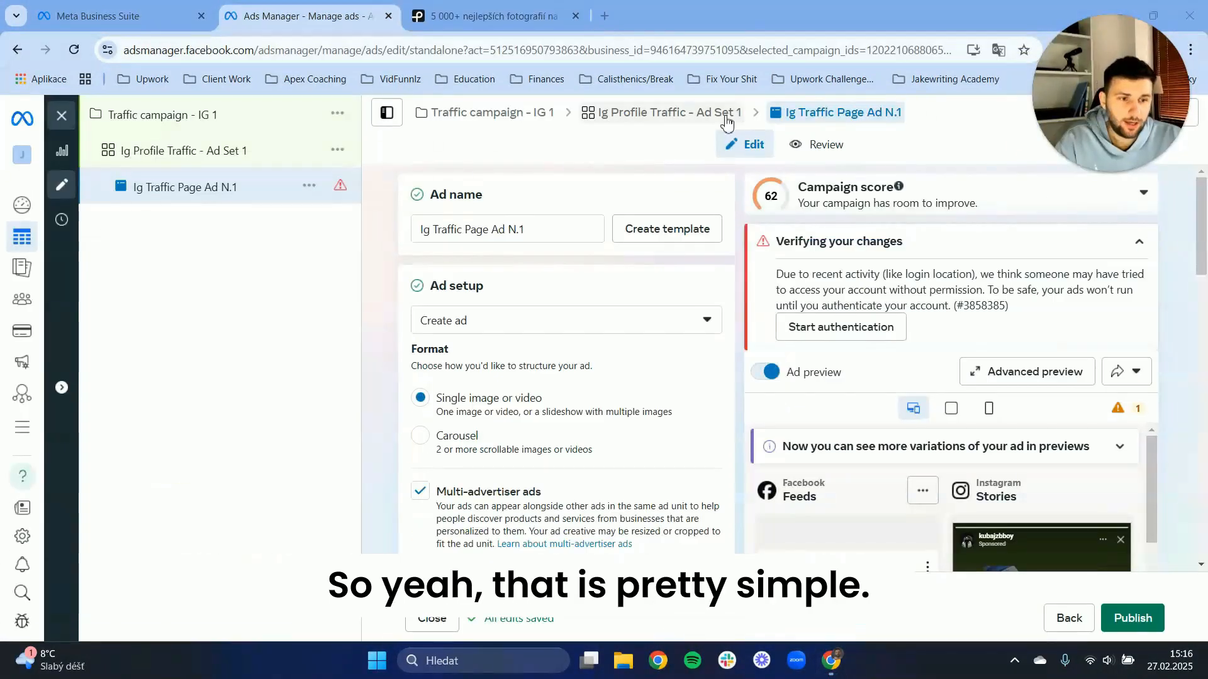
{"action": "left_click", "coordinate": [576, 15]}
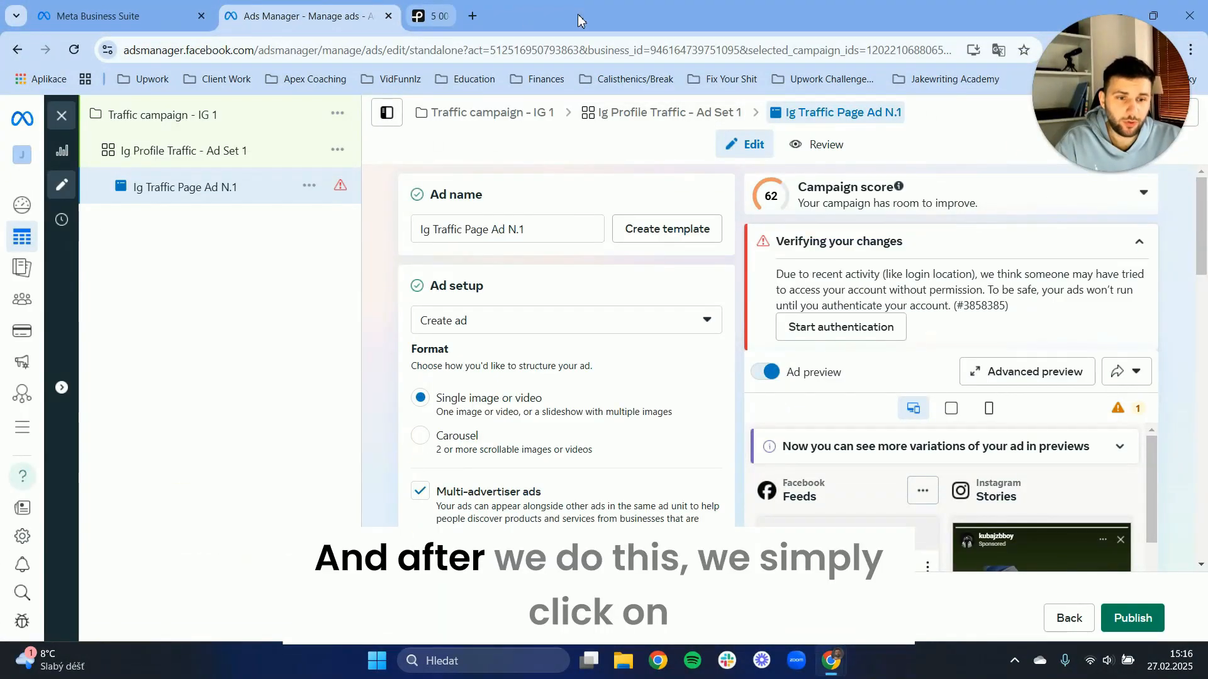
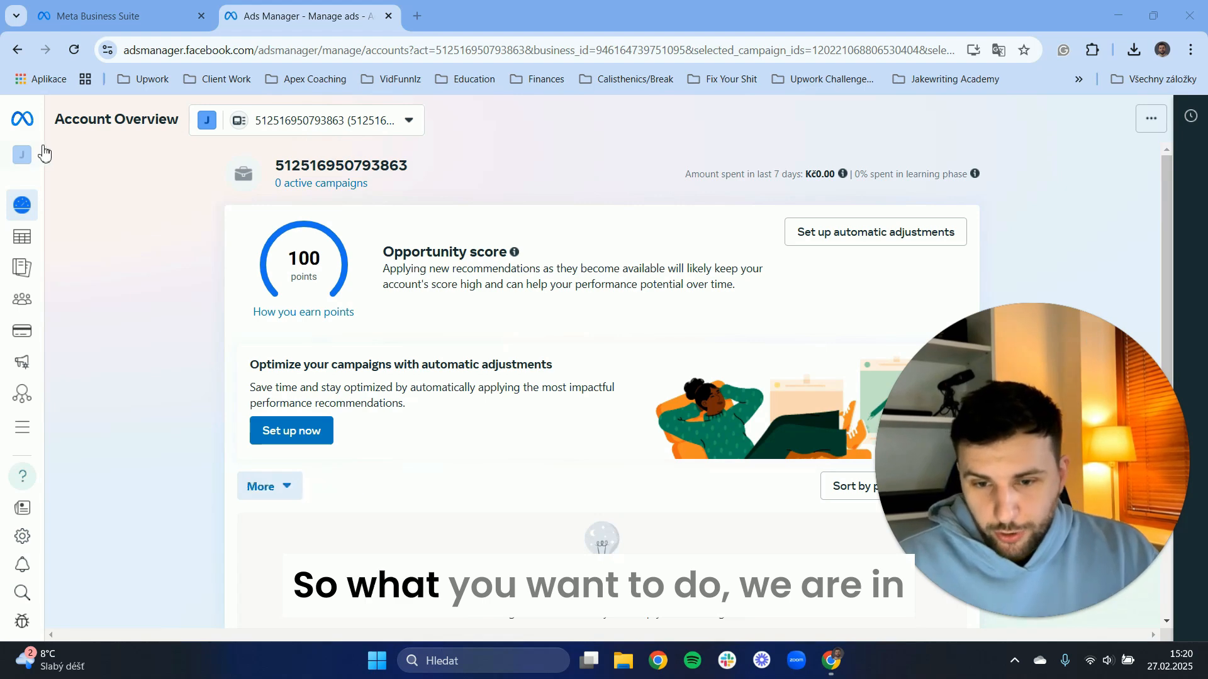
Close the Ads Manager page and open the Audiences tool from Meta Business Suite's full tool list.
{"action": "mouse_move", "coordinate": [128, 176]}
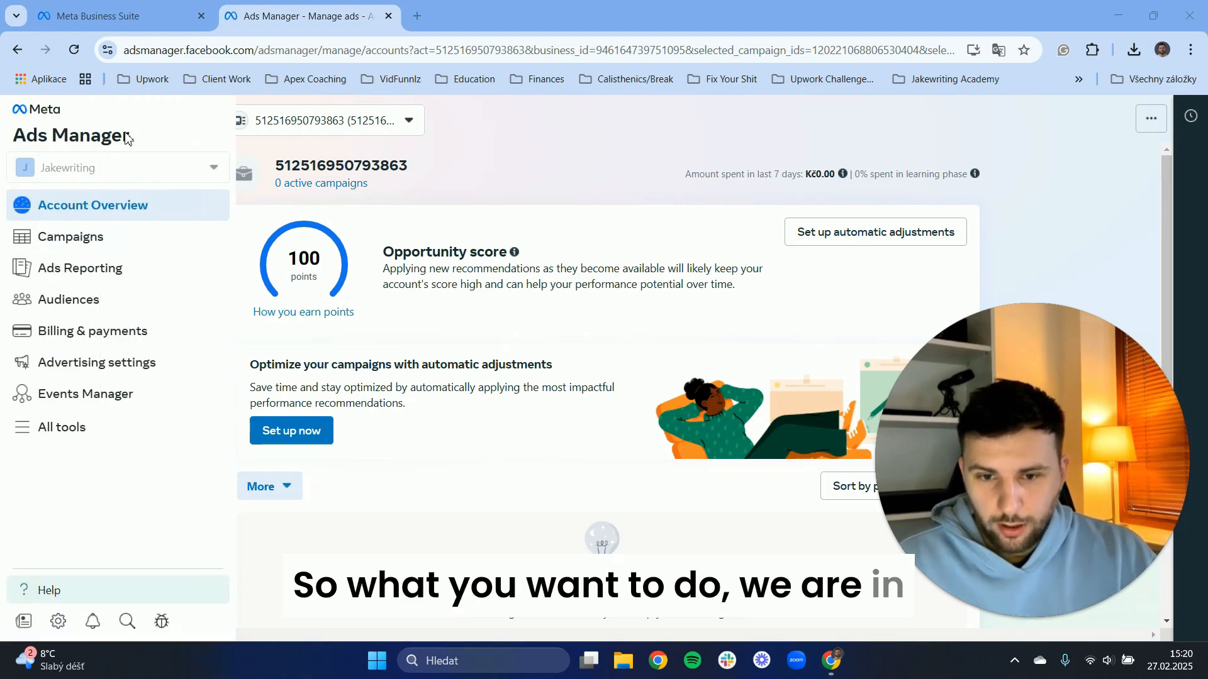
{"action": "left_click", "coordinate": [126, 15]}
{"action": "left_click", "coordinate": [385, 16]}
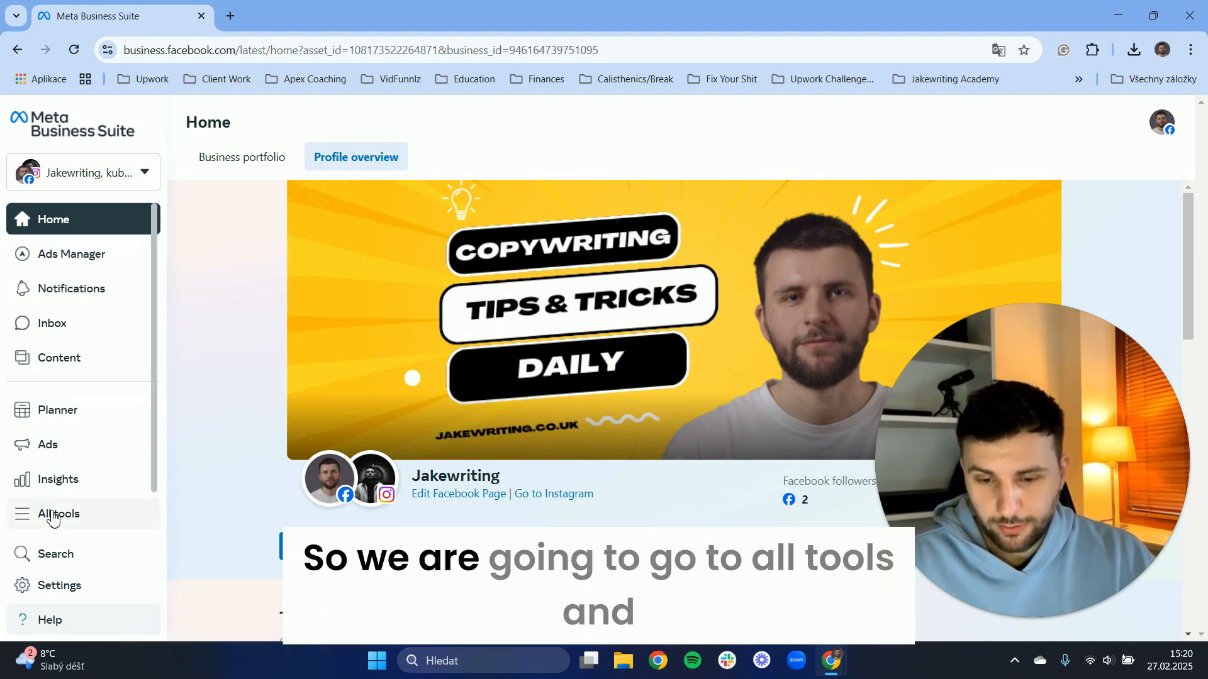
{"action": "left_click", "coordinate": [54, 517]}
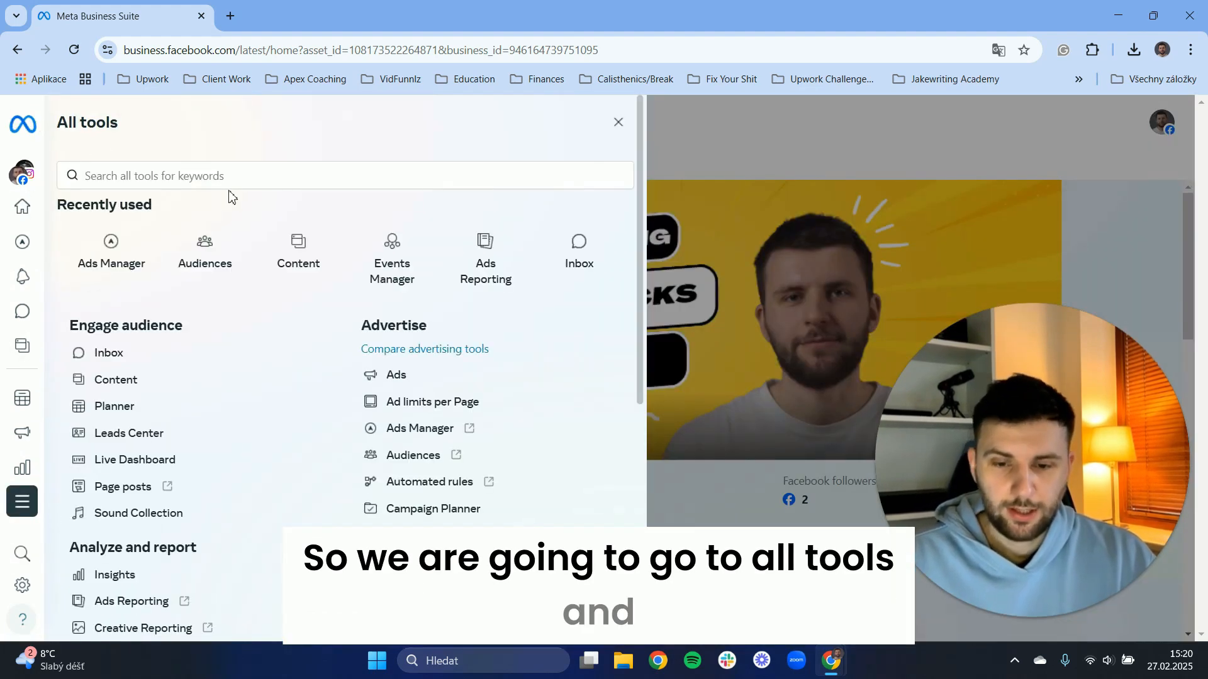
{"action": "left_click", "coordinate": [210, 241]}
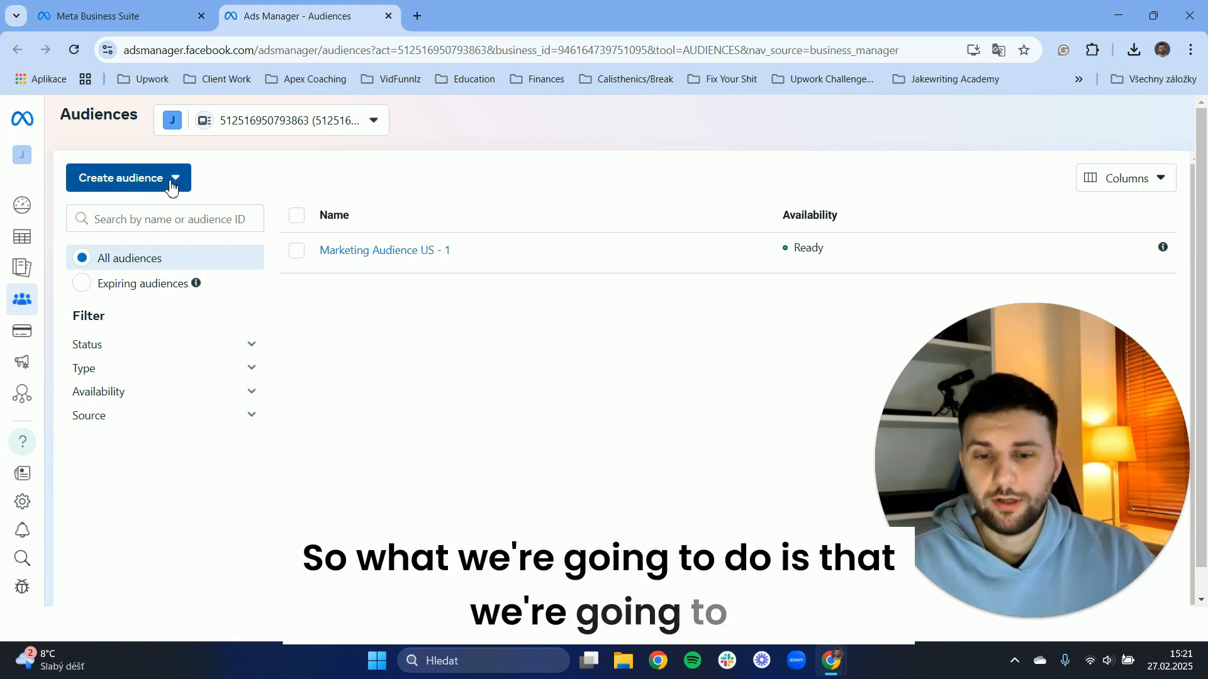
{"action": "left_click", "coordinate": [173, 184]}
{"action": "left_click", "coordinate": [152, 218]}
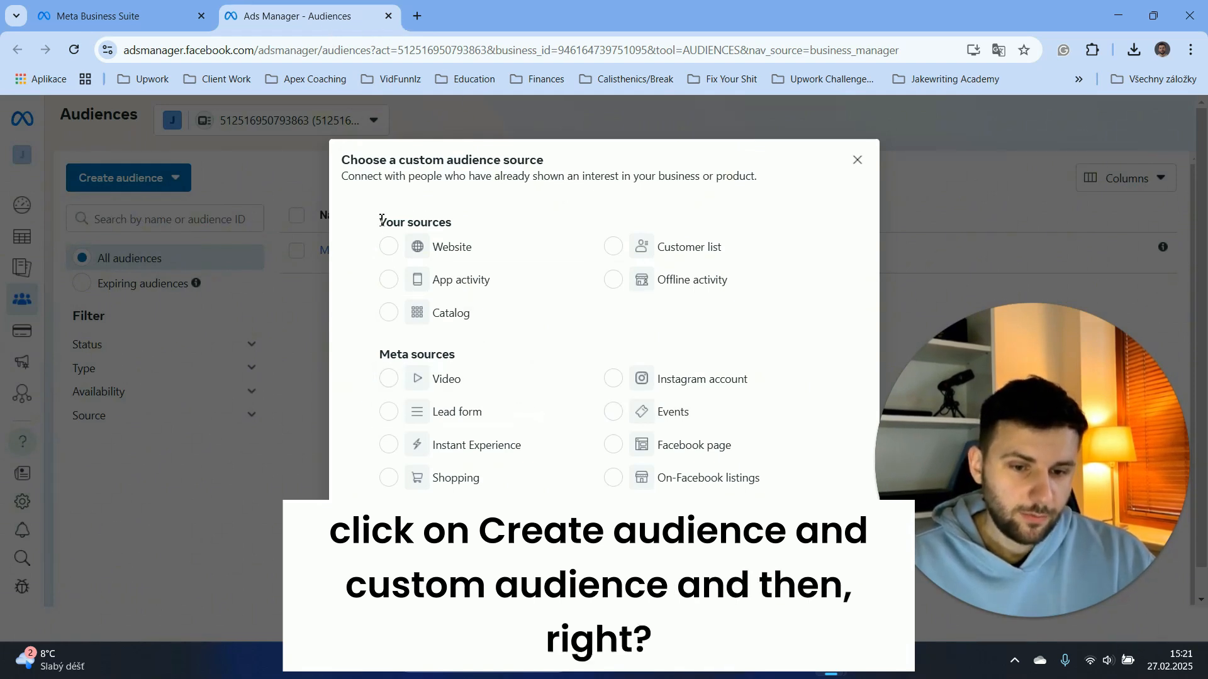
{"action": "left_click_drag", "start_coordinate": [381, 220], "coordinate": [450, 216]}
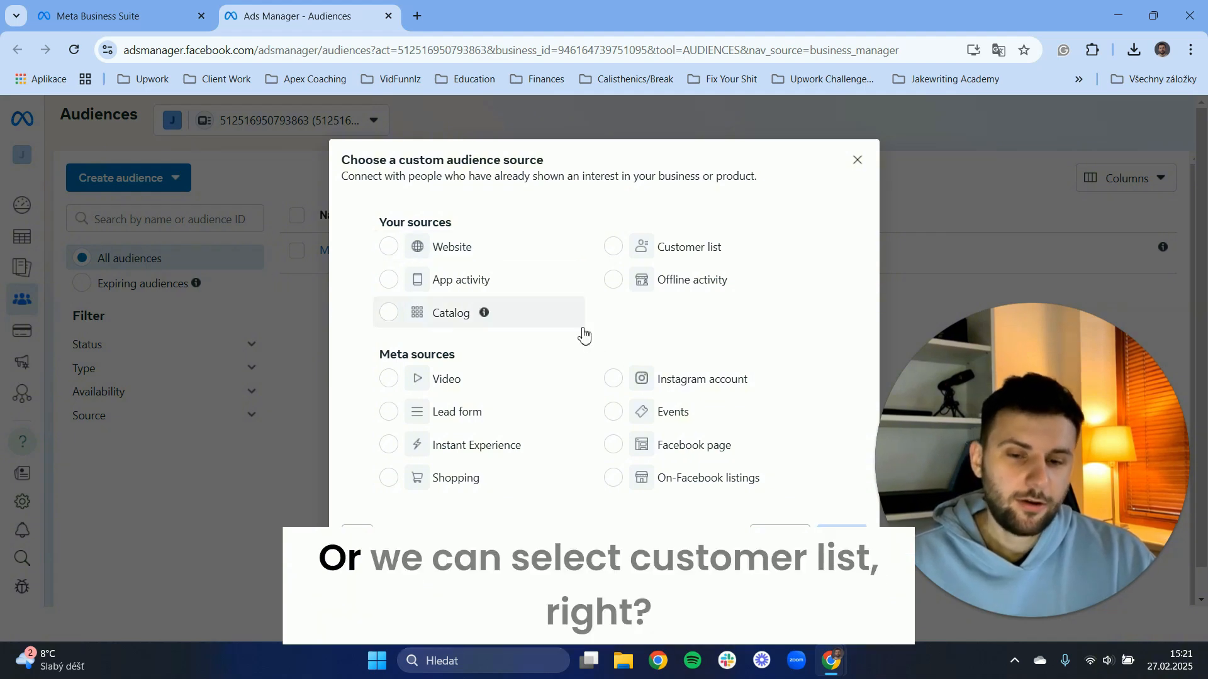
{"action": "left_click", "coordinate": [617, 248]}
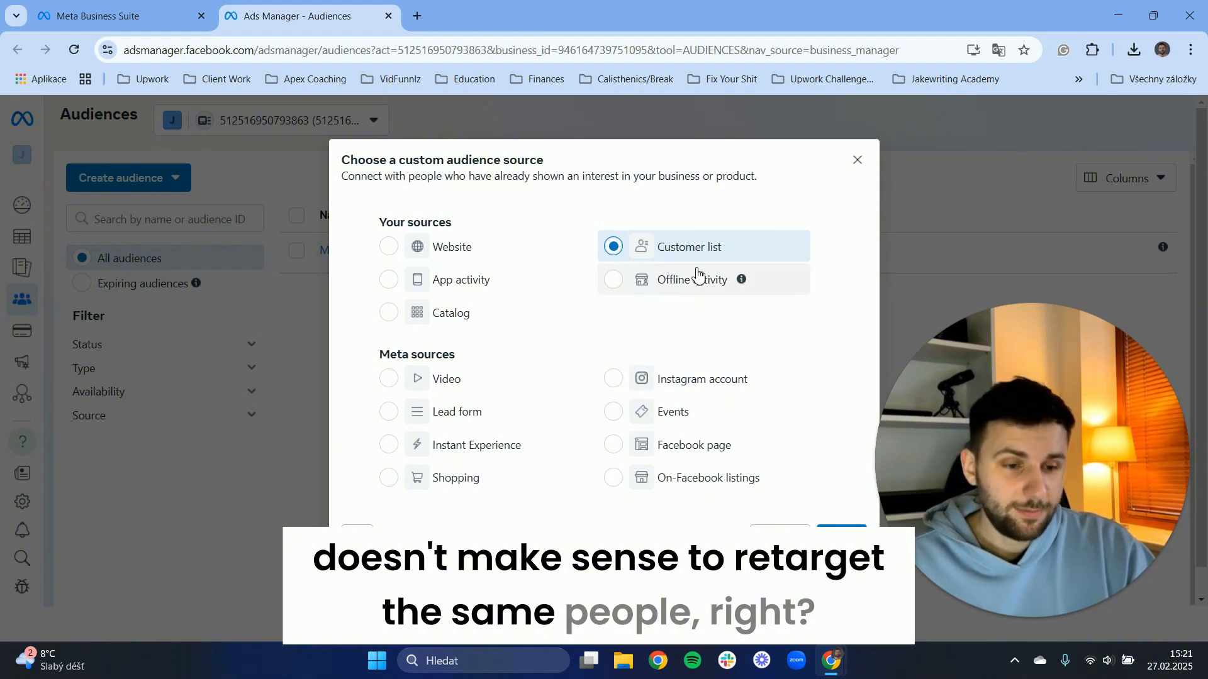
{"action": "left_click", "coordinate": [841, 538]}
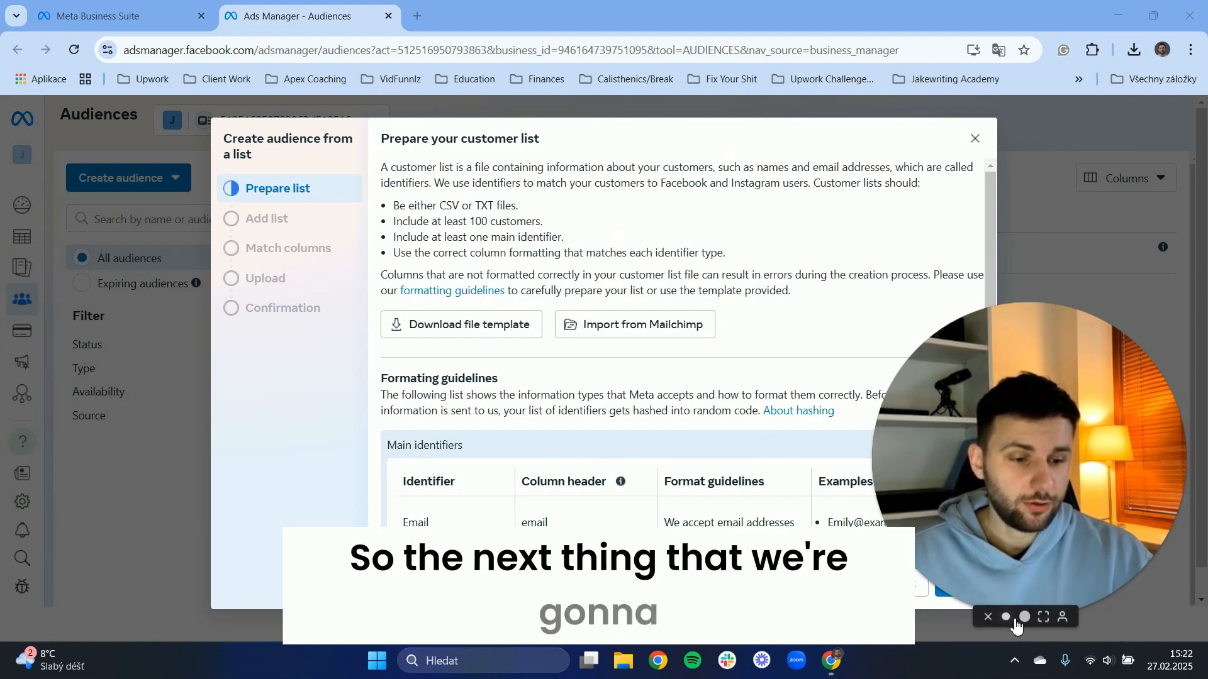
{"action": "left_click", "coordinate": [1007, 618]}
{"action": "left_click_drag", "start_coordinate": [1011, 566], "coordinate": [1095, 120]}
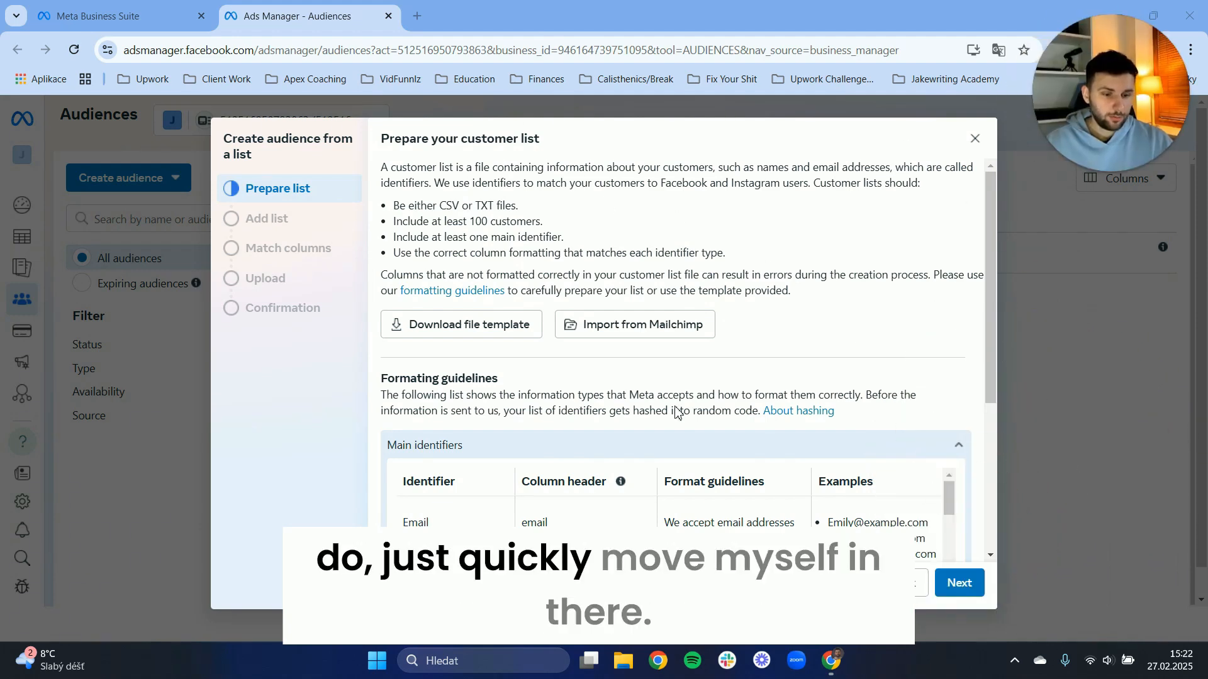
{"action": "left_click", "coordinate": [959, 583]}
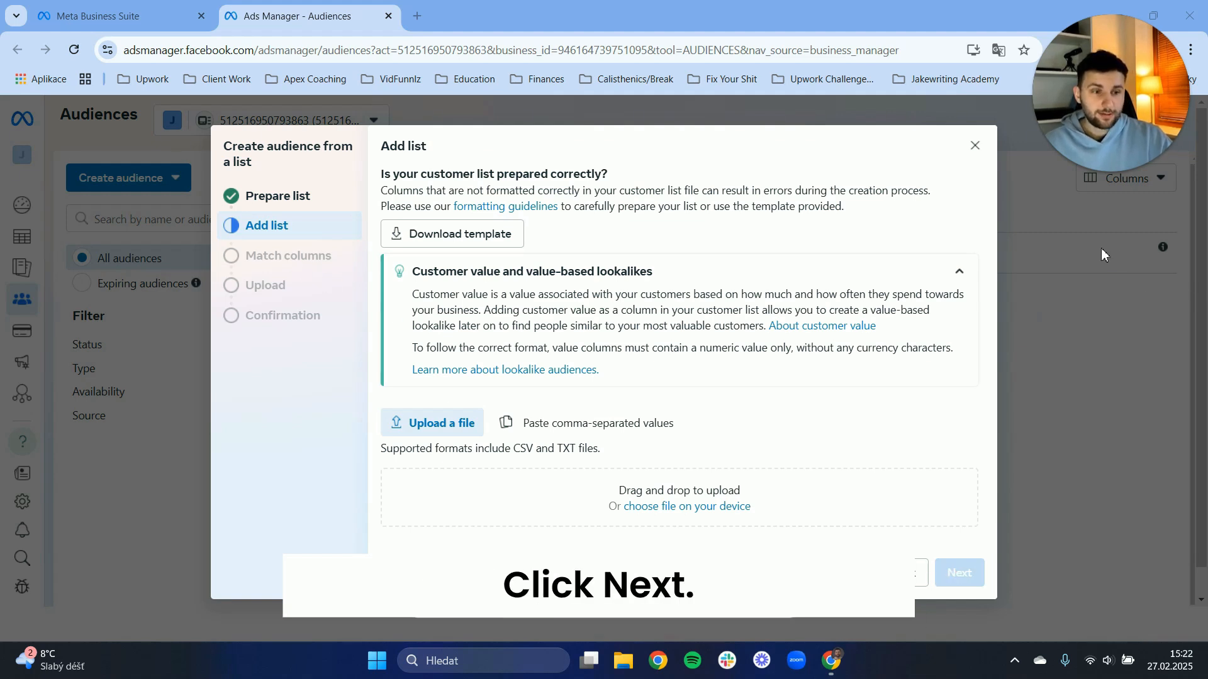
{"action": "left_click", "coordinate": [975, 146]}
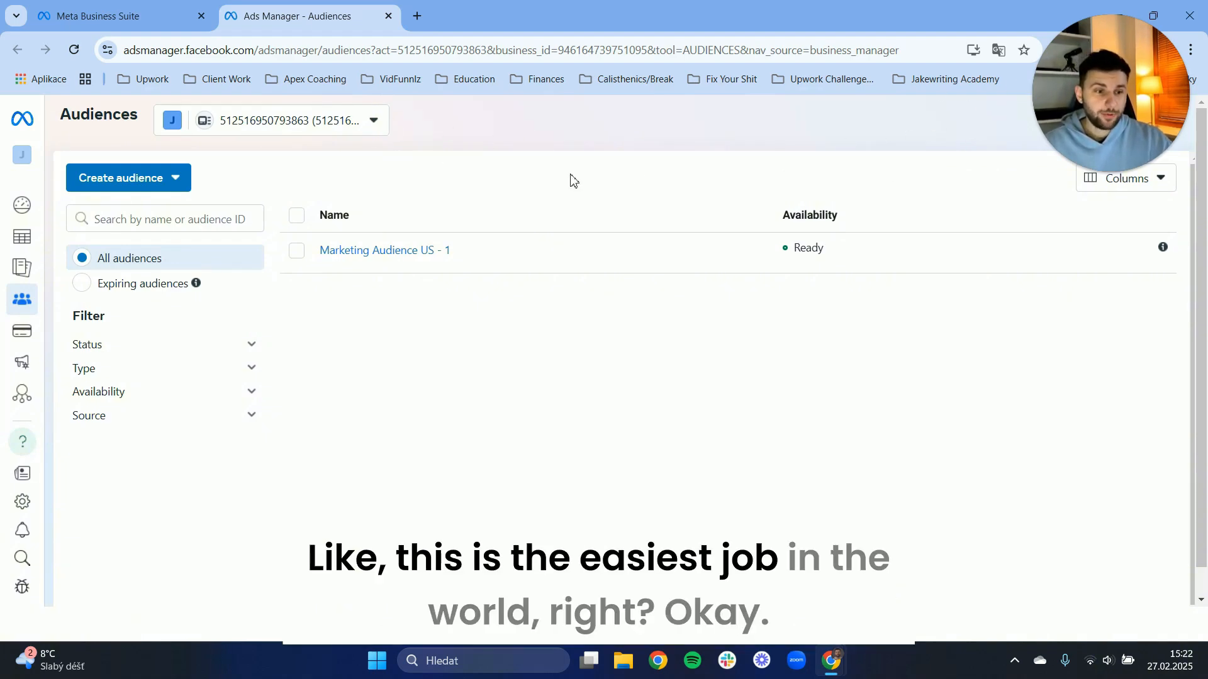
Start a lookalike audience and choose a customer list as its new custom audience source, proceeding to the list upload stage.
{"action": "left_click", "coordinate": [122, 181]}
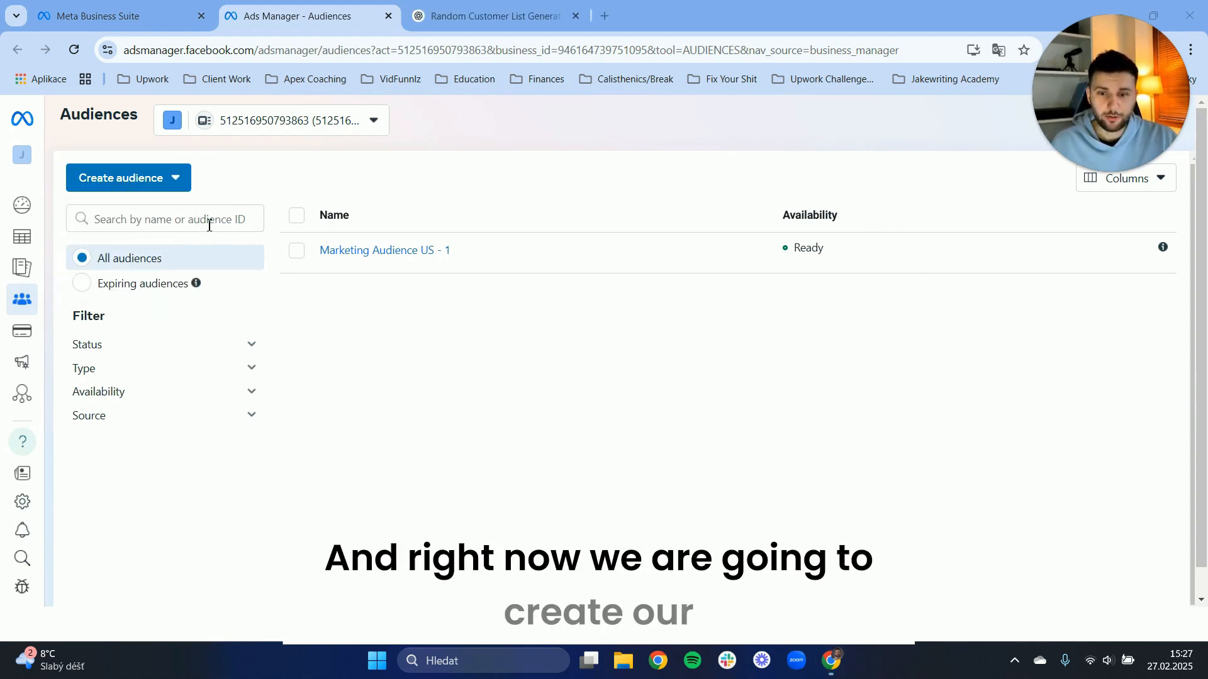
{"action": "left_click", "coordinate": [170, 184]}
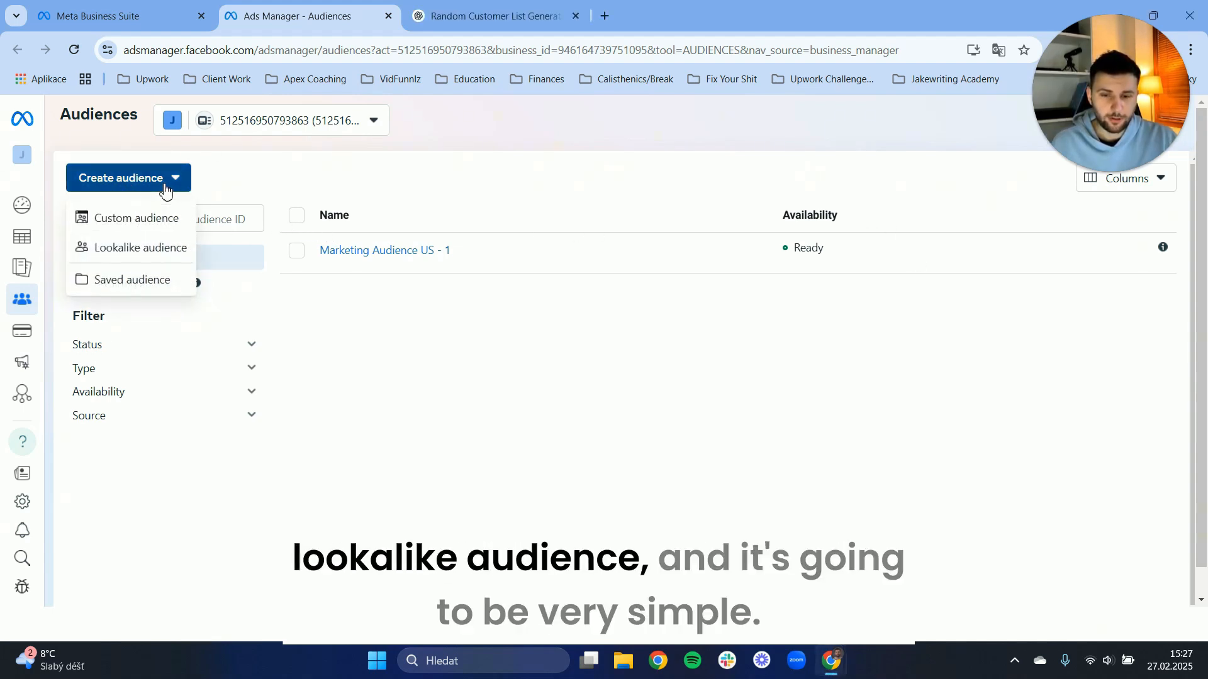
{"action": "left_click", "coordinate": [116, 252]}
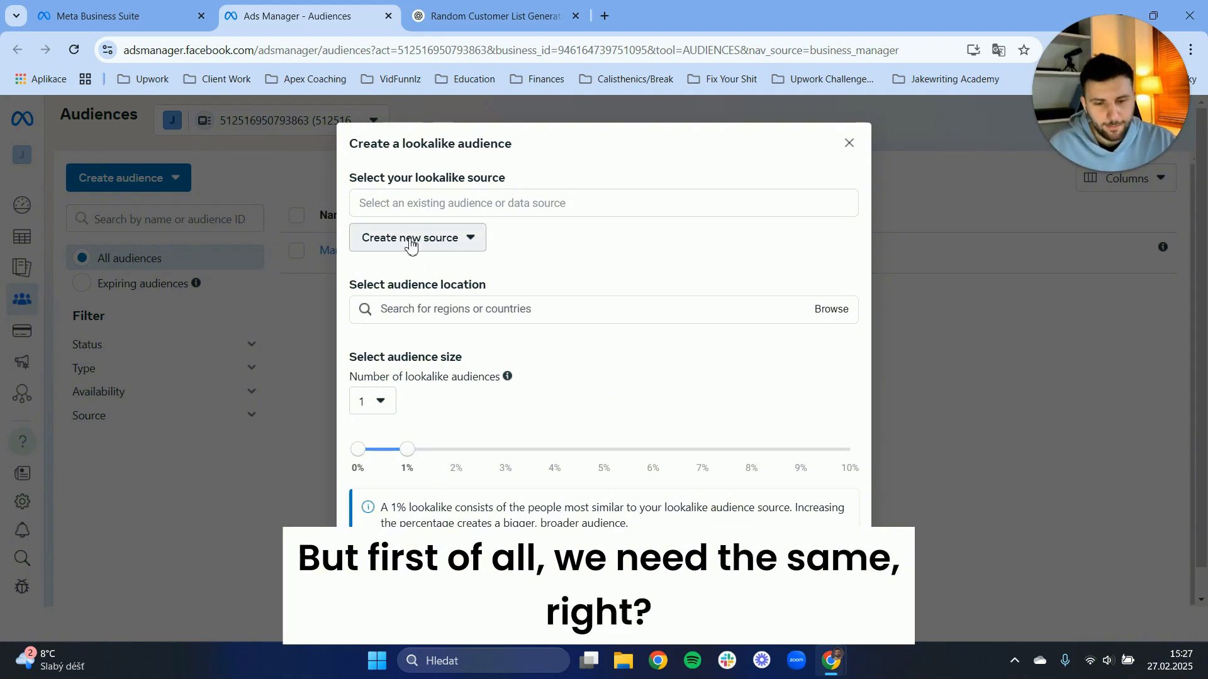
{"action": "left_click", "coordinate": [443, 242]}
{"action": "left_click", "coordinate": [414, 287]}
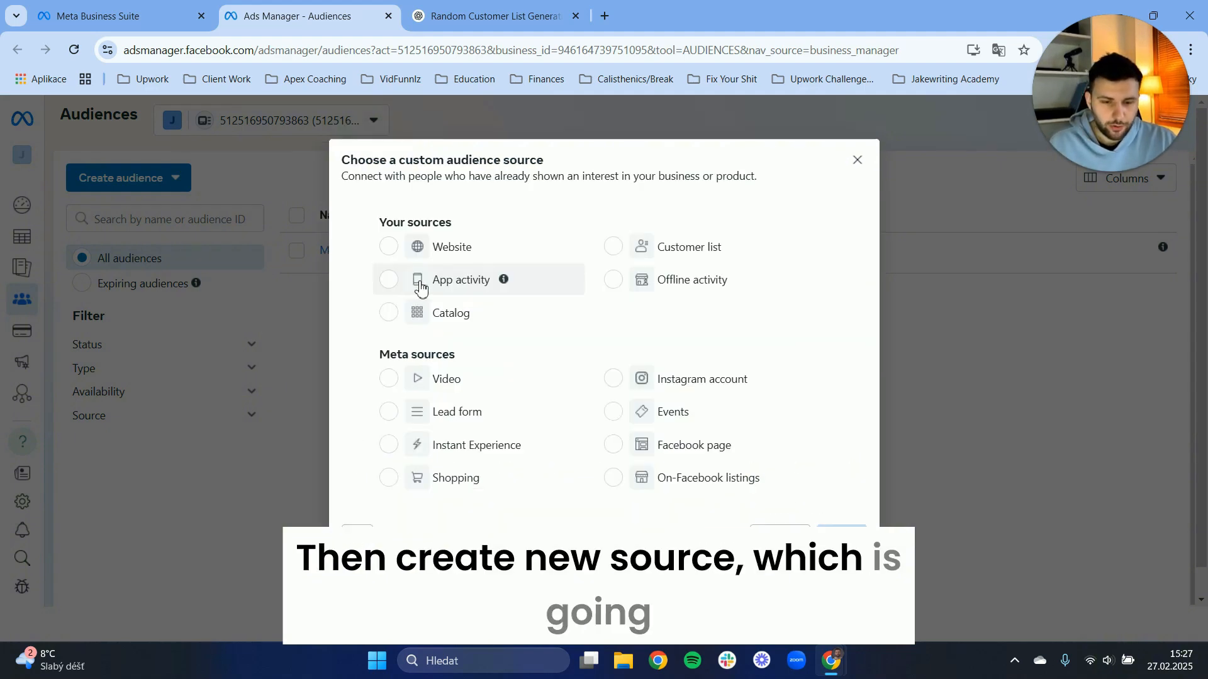
{"action": "left_click", "coordinate": [614, 245]}
{"action": "left_click", "coordinate": [850, 534]}
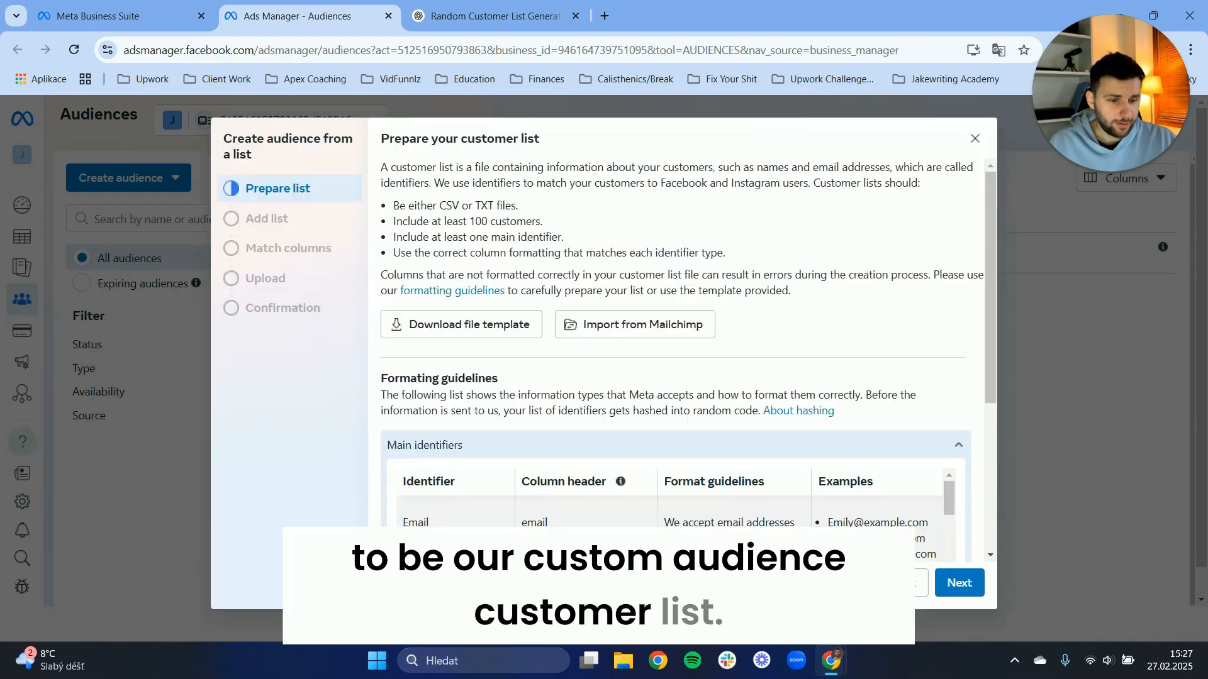
{"action": "left_click", "coordinate": [956, 586]}
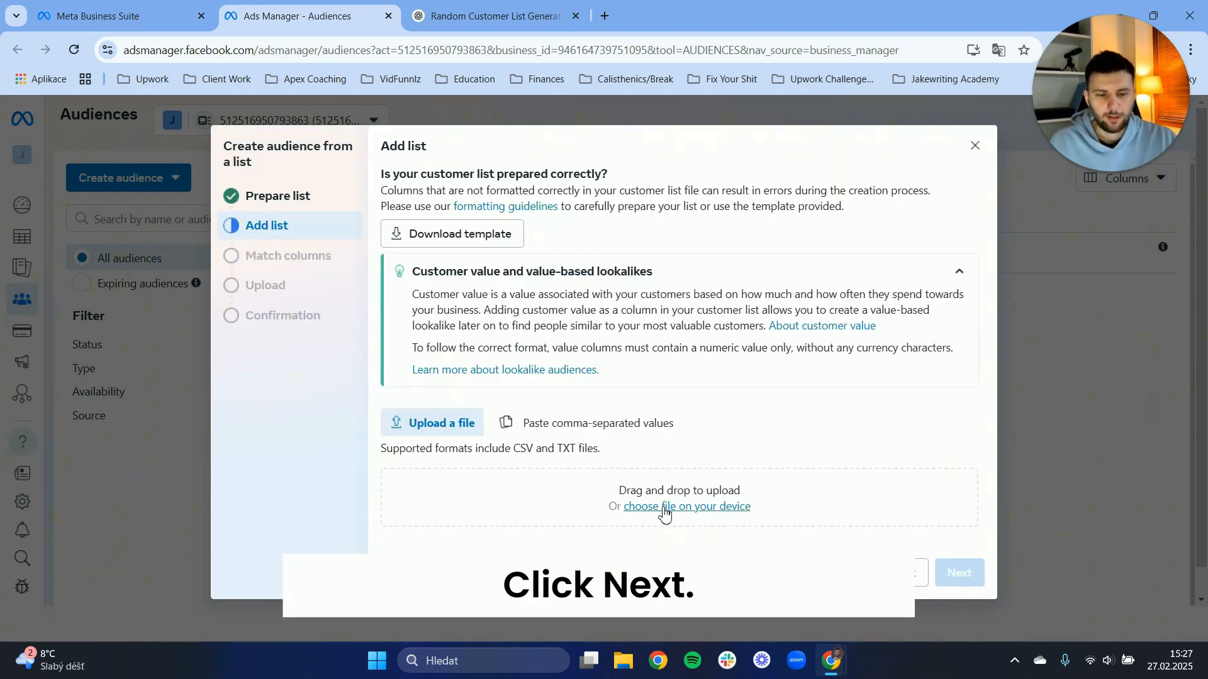
Upload Random_Customer_List.csv as the customer list, accept the matched columns, and import it to create the custom audience.
{"action": "left_click", "coordinate": [664, 514]}
{"action": "left_click", "coordinate": [251, 144]}
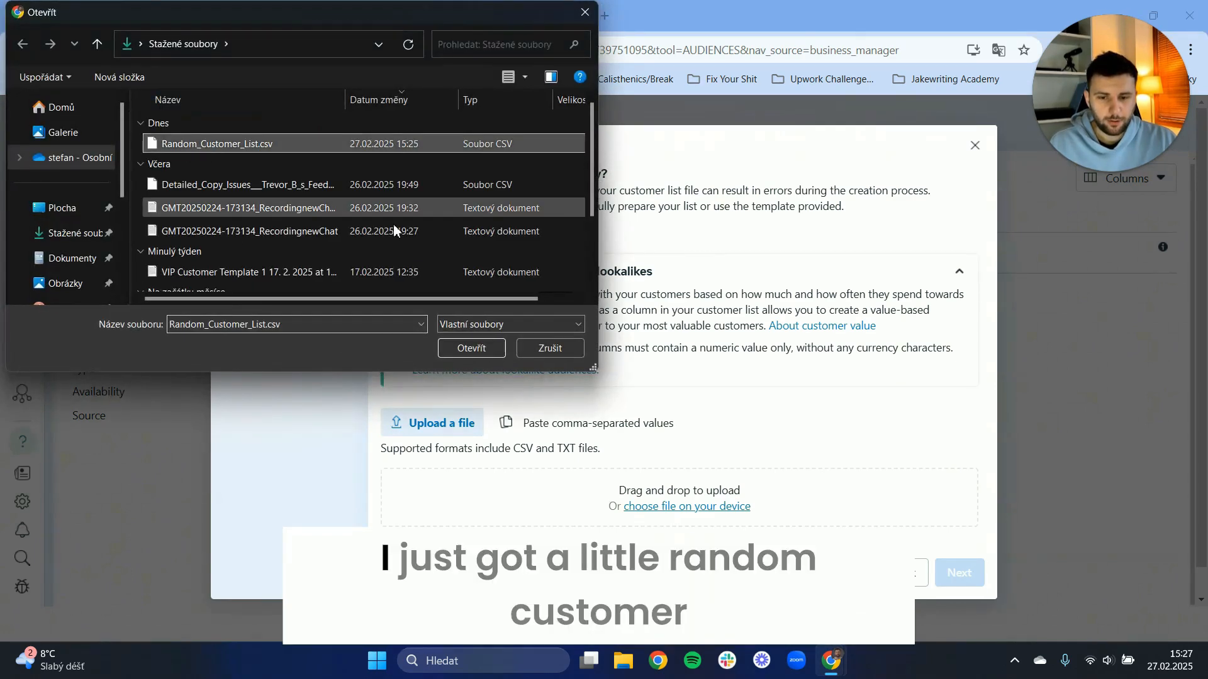
{"action": "left_click", "coordinate": [445, 353]}
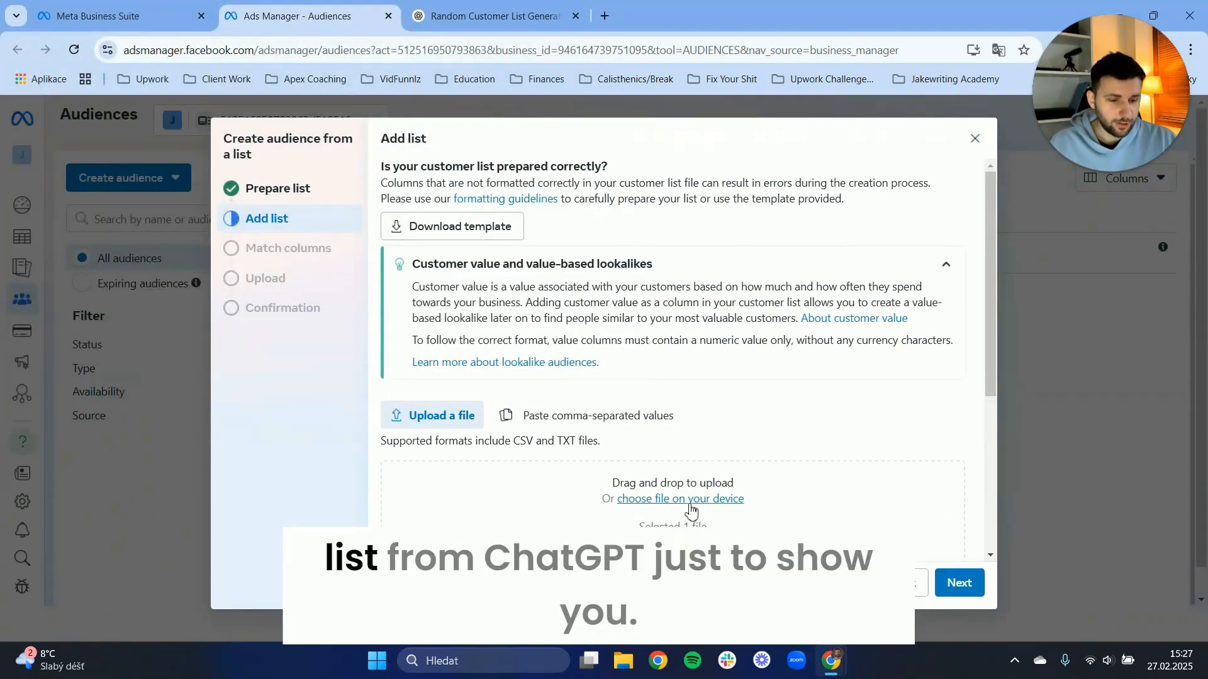
{"action": "left_click", "coordinate": [959, 584]}
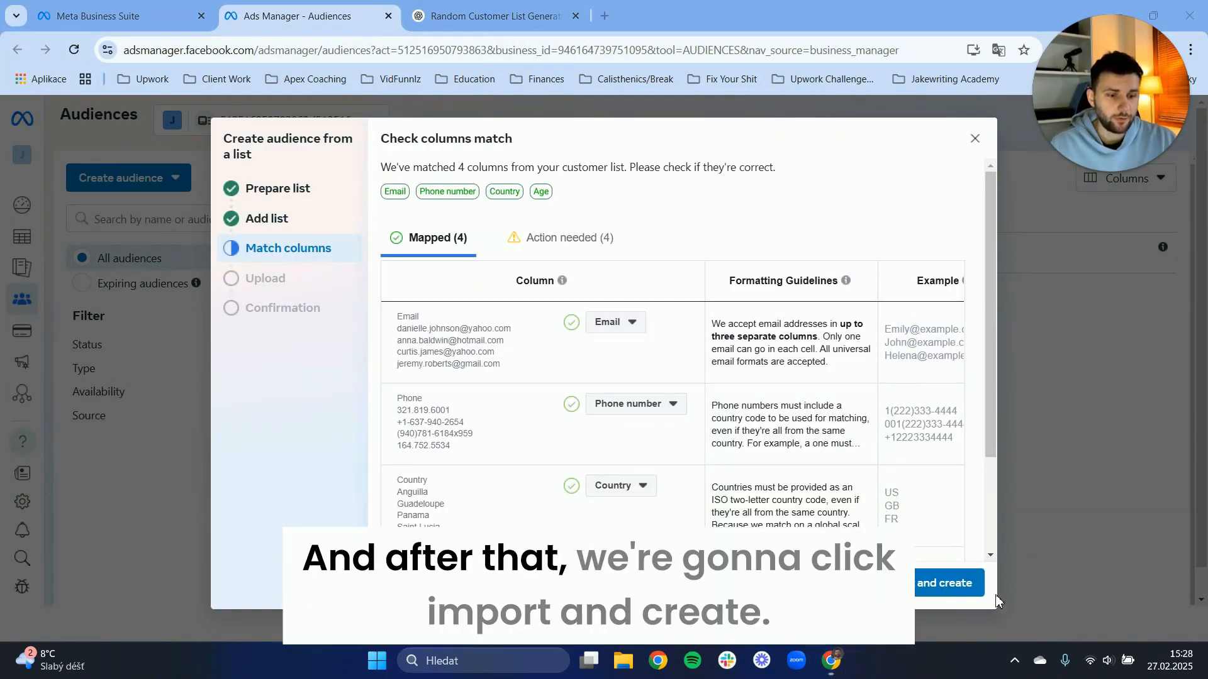
{"action": "left_click", "coordinate": [920, 596]}
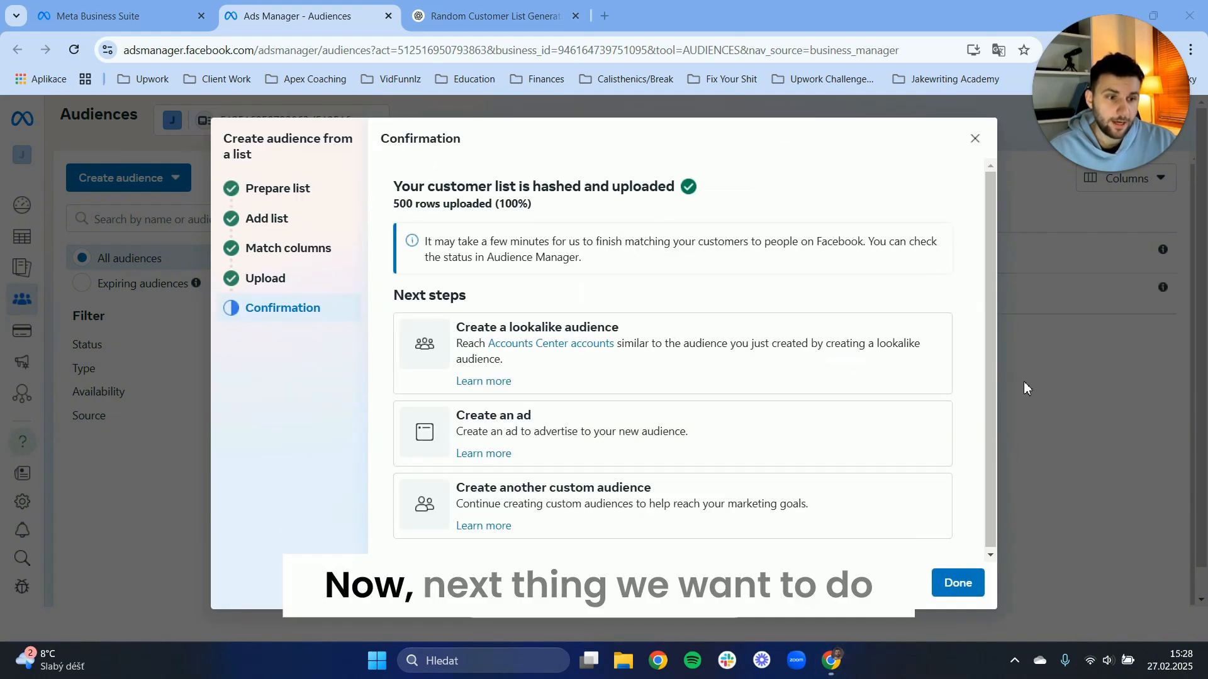
Create a lookalike audience based on the uploaded customer list and set its audience size to 3%.
{"action": "left_click", "coordinate": [542, 335]}
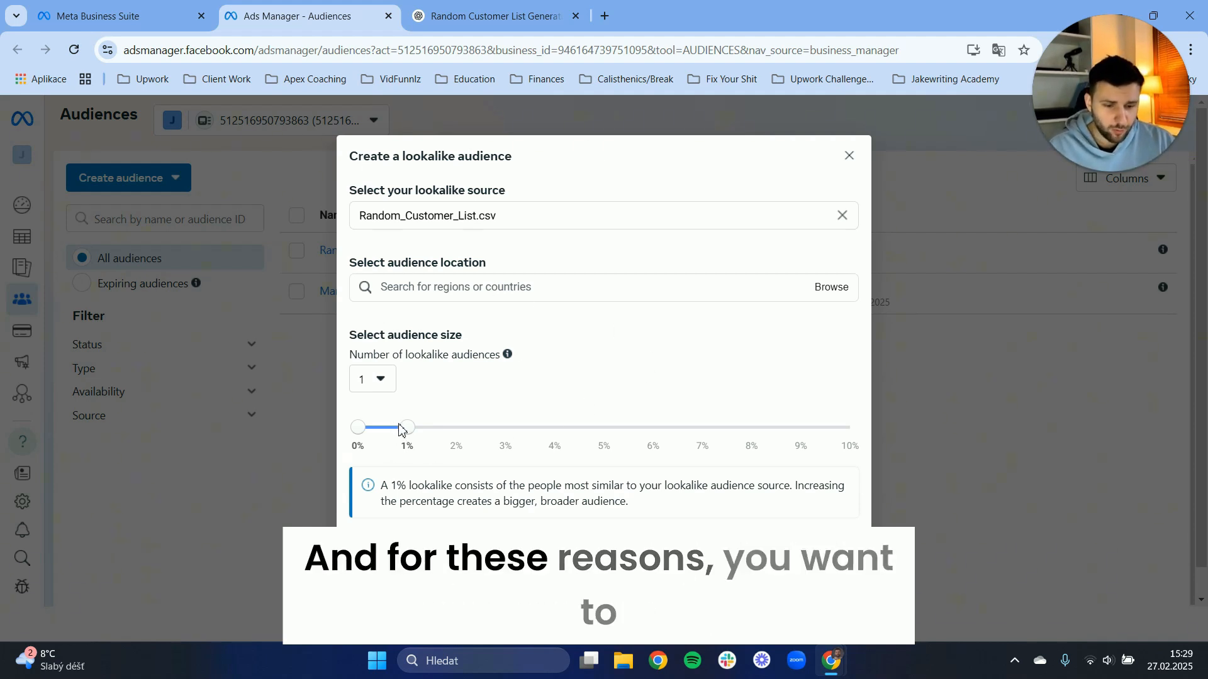
{"action": "mouse_move", "coordinate": [407, 428]}
{"action": "left_mouse_down"}
{"action": "mouse_move", "coordinate": [605, 428]}
{"action": "mouse_move", "coordinate": [439, 423]}
{"action": "mouse_move", "coordinate": [560, 438]}
{"action": "mouse_move", "coordinate": [607, 428]}
{"action": "left_mouse_up"}
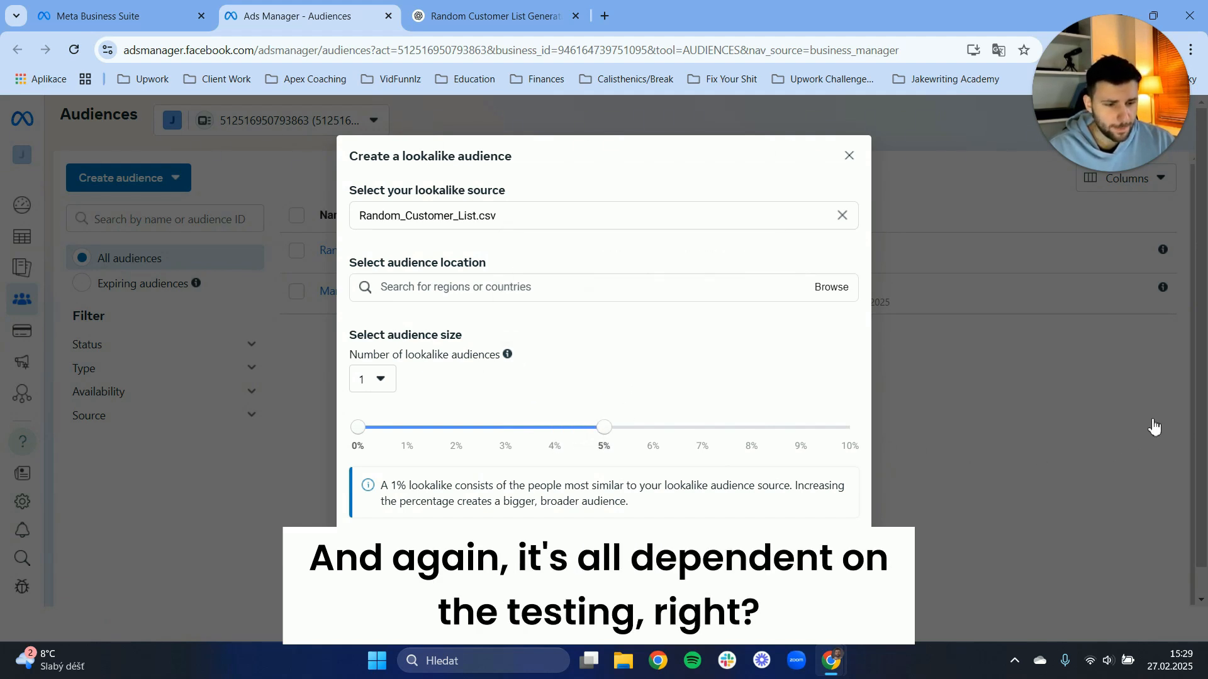
{"action": "left_click_drag", "start_coordinate": [604, 428], "coordinate": [512, 436]}
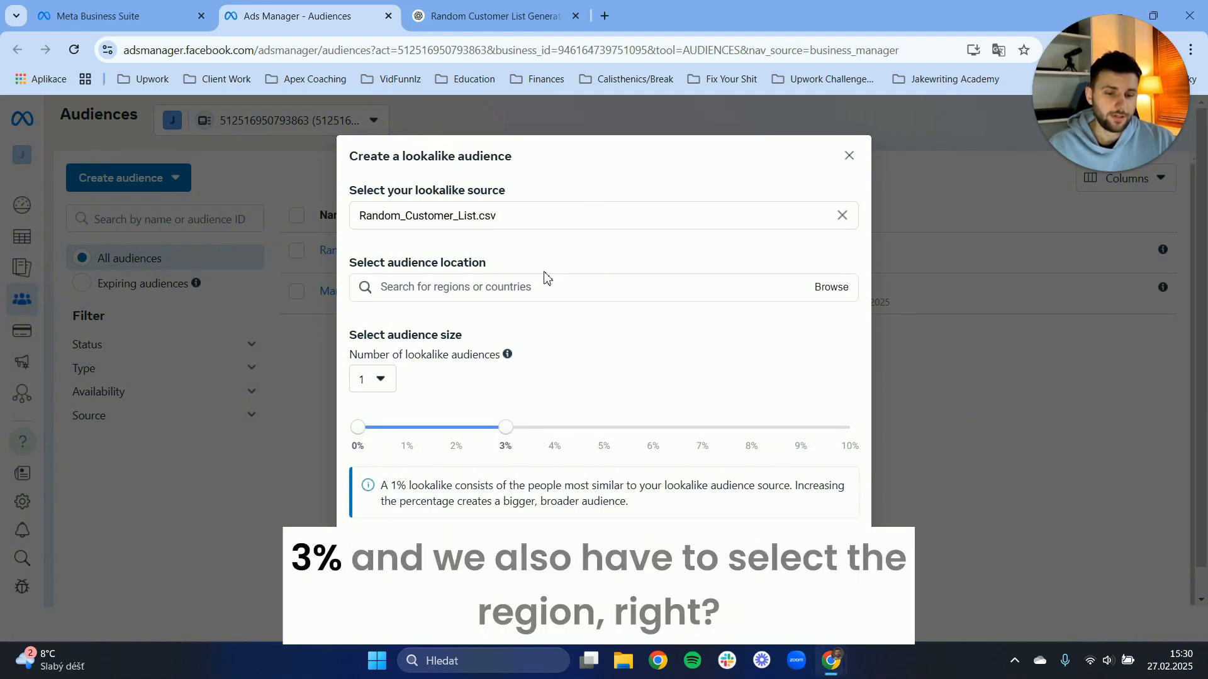
Choose Germany from the European countries as the lookalike audience's location.
{"action": "left_click", "coordinate": [821, 290]}
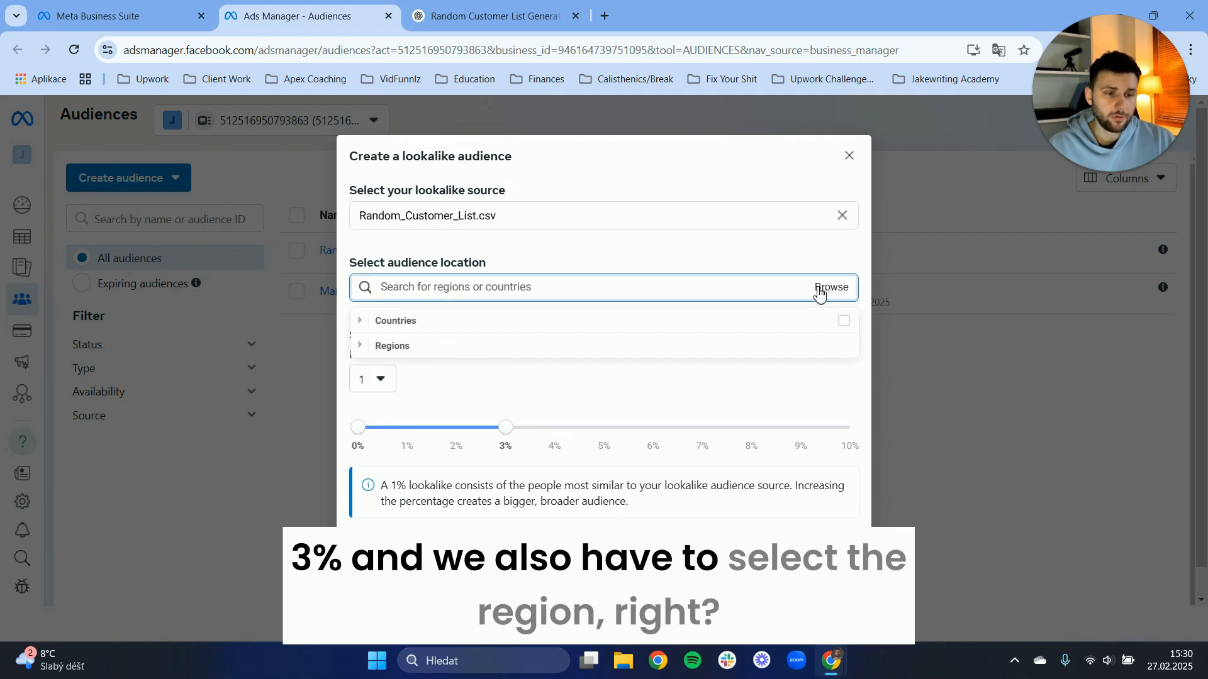
{"action": "left_click", "coordinate": [361, 322]}
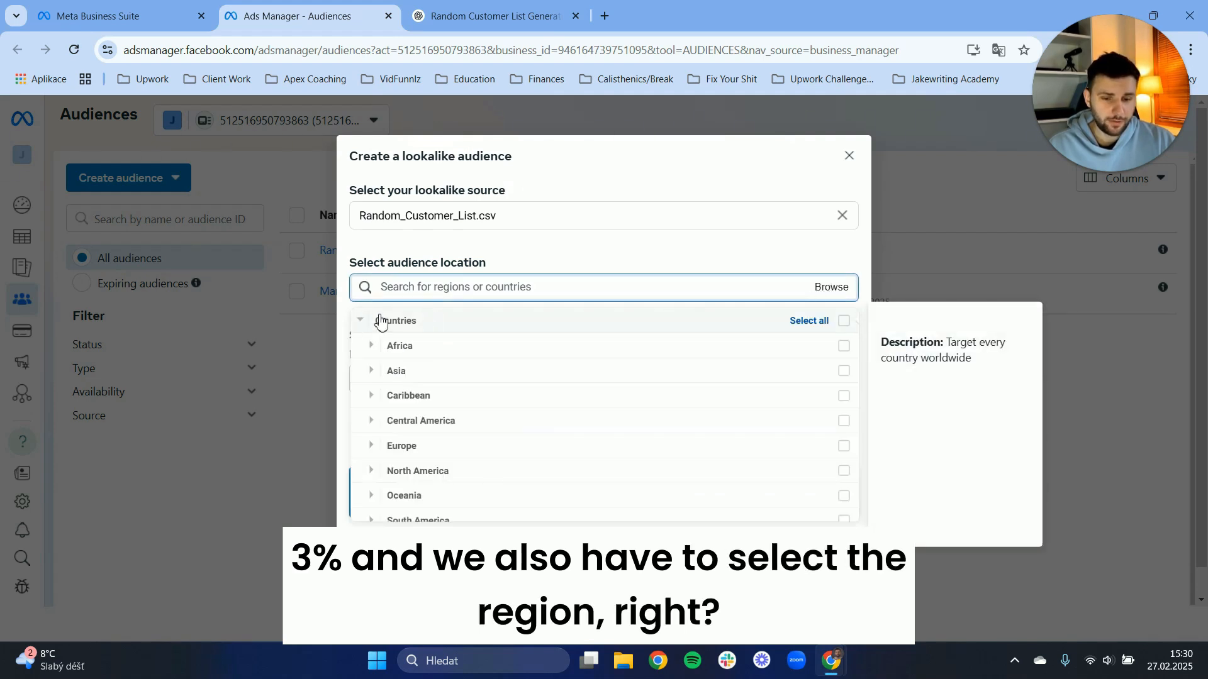
{"action": "scroll", "coordinate": [464, 399], "scroll_direction": "down", "scroll_amount": 1}
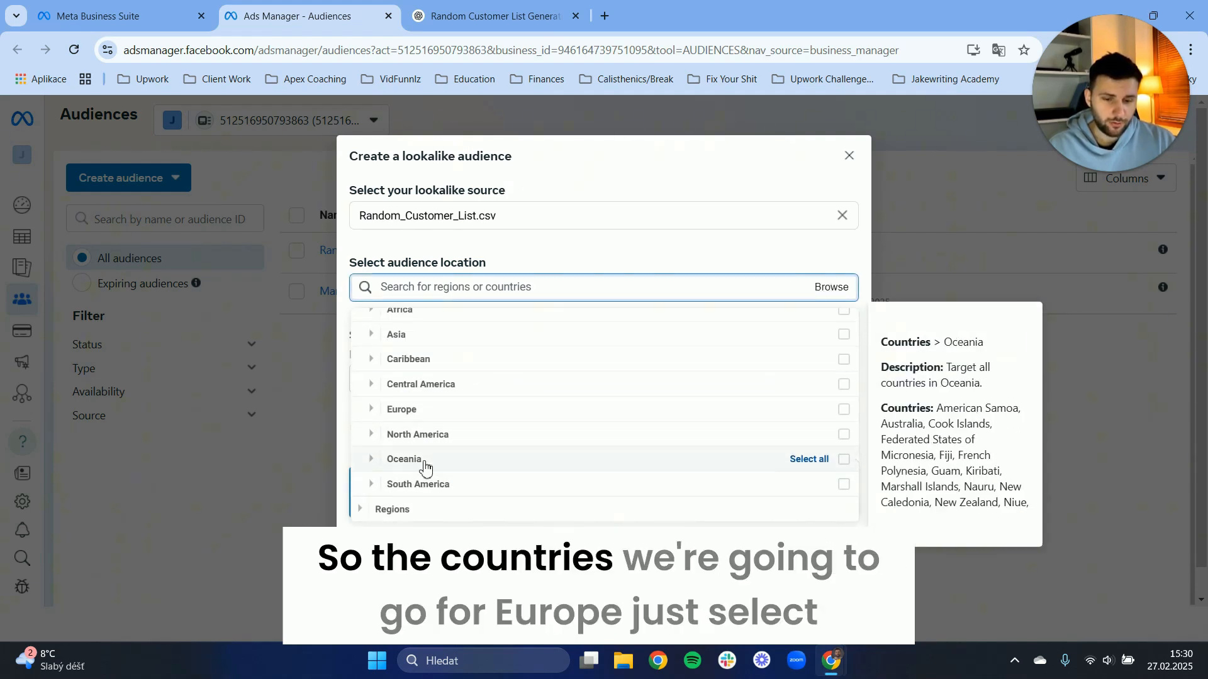
{"action": "left_click", "coordinate": [409, 410]}
{"action": "scroll", "coordinate": [447, 387], "scroll_direction": "down", "scroll_amount": 2}
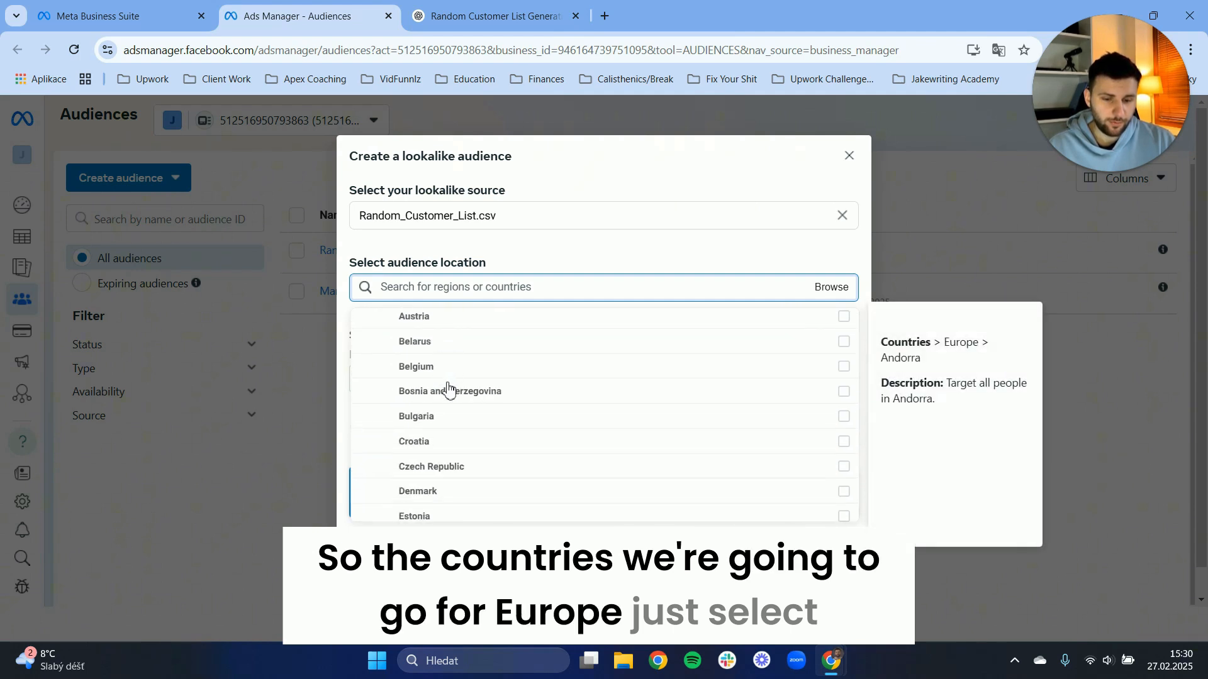
{"action": "scroll", "coordinate": [448, 465], "scroll_direction": "down", "scroll_amount": 2}
{"action": "scroll", "coordinate": [450, 415], "scroll_direction": "down", "scroll_amount": 3}
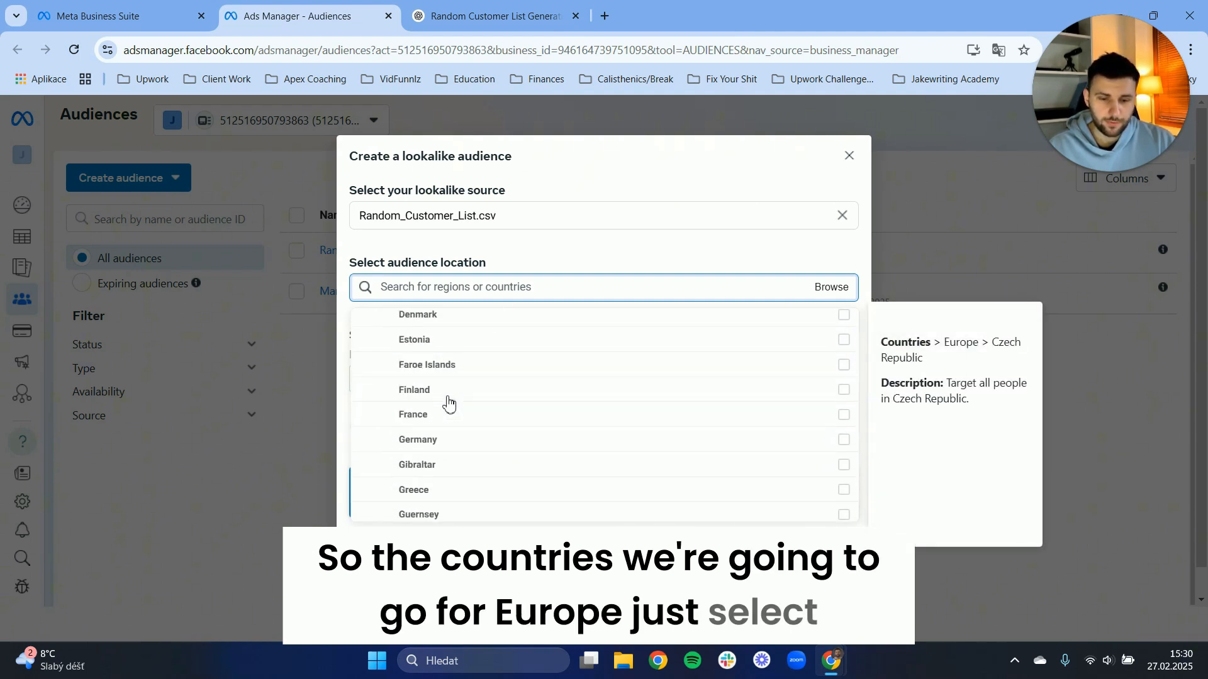
{"action": "scroll", "coordinate": [447, 406], "scroll_direction": "down", "scroll_amount": 8}
{"action": "scroll", "coordinate": [443, 437], "scroll_direction": "up", "scroll_amount": 5}
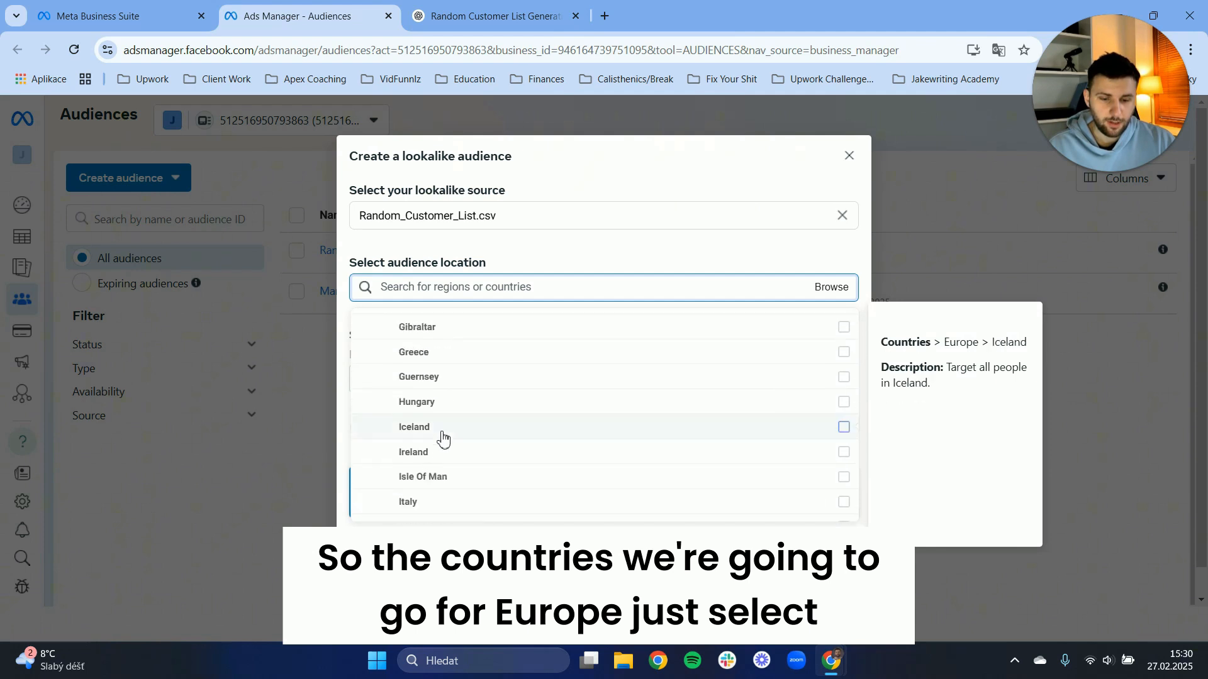
{"action": "scroll", "coordinate": [444, 439], "scroll_direction": "up", "scroll_amount": 8}
{"action": "scroll", "coordinate": [445, 439], "scroll_direction": "down", "scroll_amount": 6}
{"action": "scroll", "coordinate": [445, 438], "scroll_direction": "up", "scroll_amount": 3}
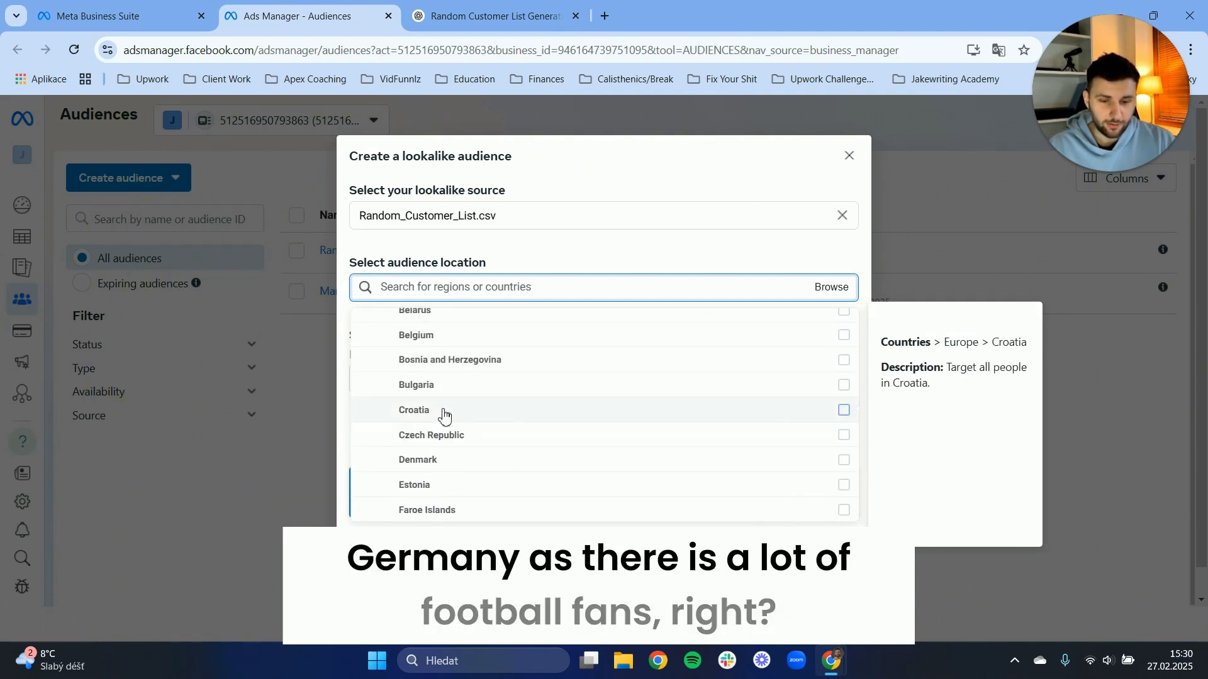
{"action": "scroll", "coordinate": [445, 415], "scroll_direction": "down", "scroll_amount": 5}
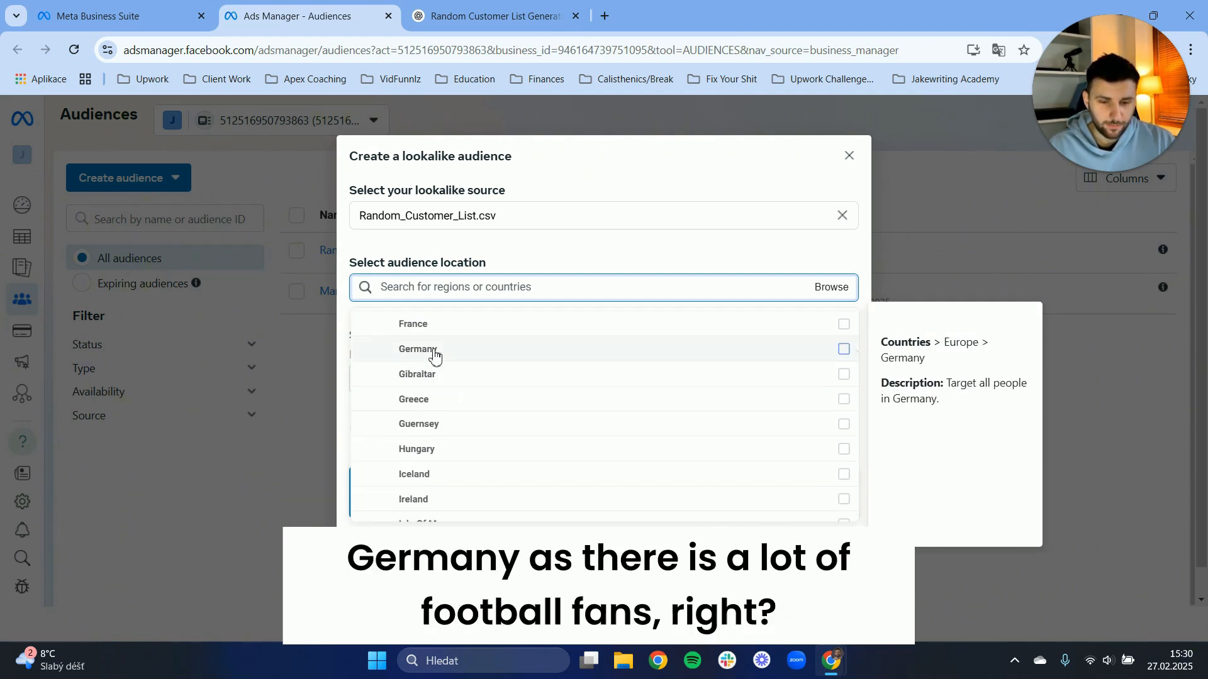
{"action": "left_click", "coordinate": [434, 356]}
{"action": "left_click", "coordinate": [531, 237]}
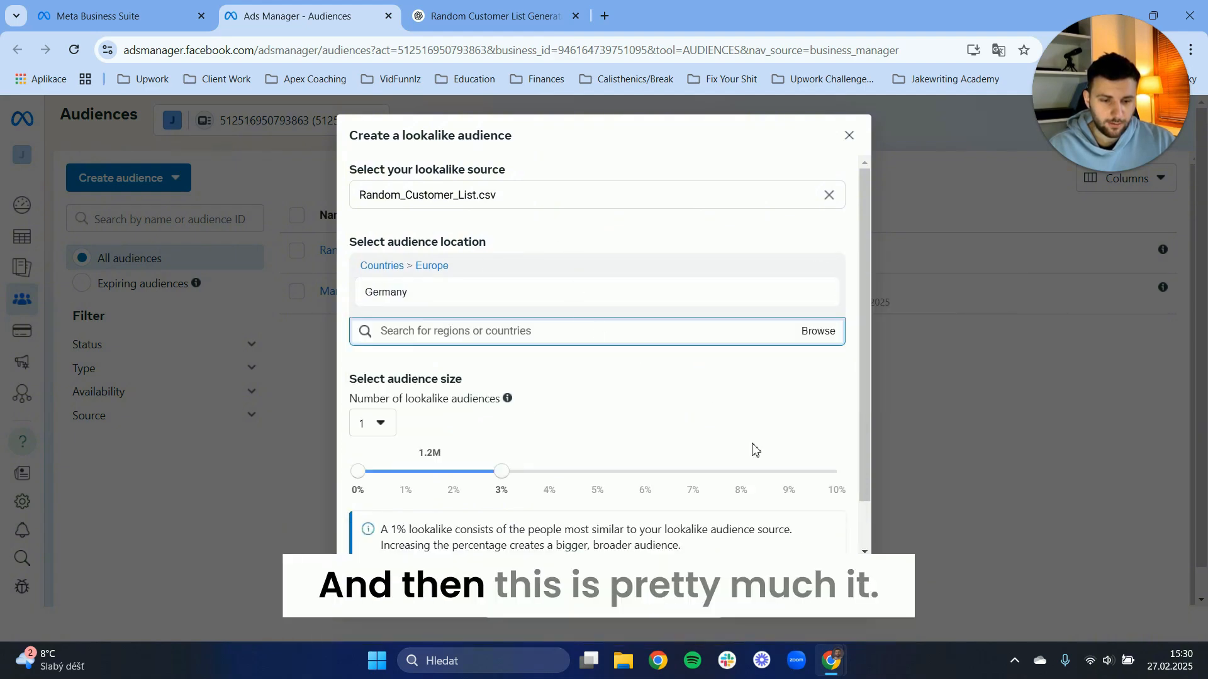
Look through the country and region options available for the lookalike audience's location, keeping Germany as the choice.
{"action": "scroll", "coordinate": [629, 346], "scroll_direction": "down", "scroll_amount": 1}
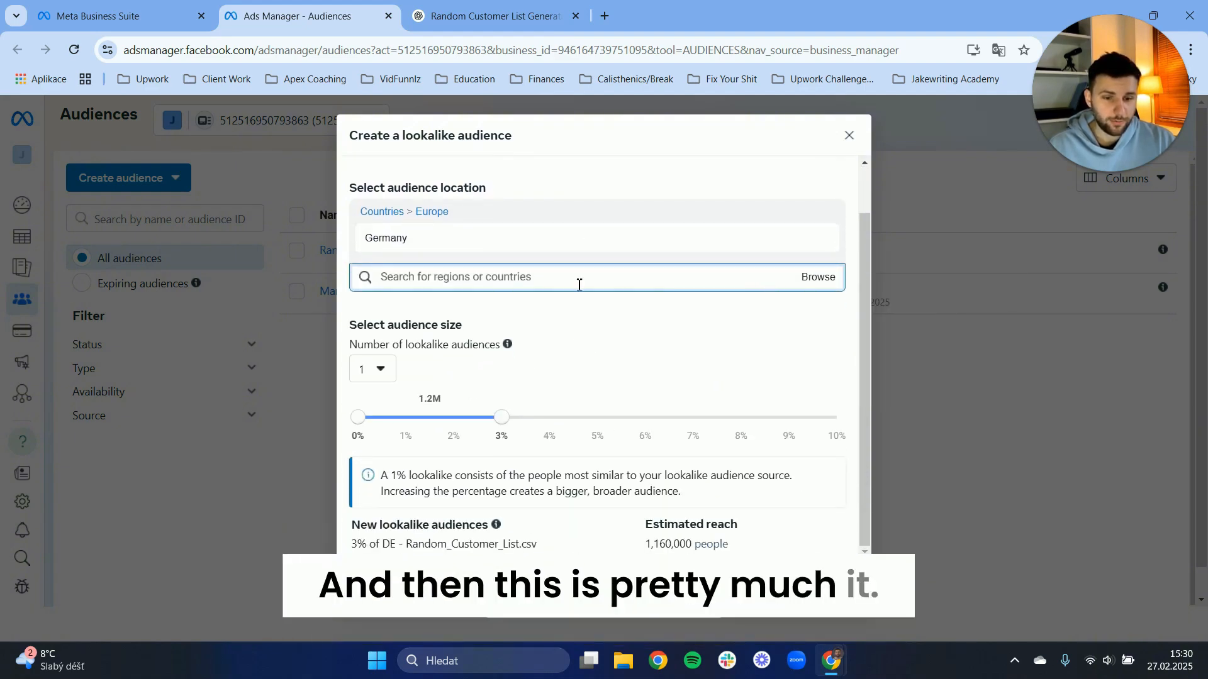
{"action": "left_click", "coordinate": [817, 278]}
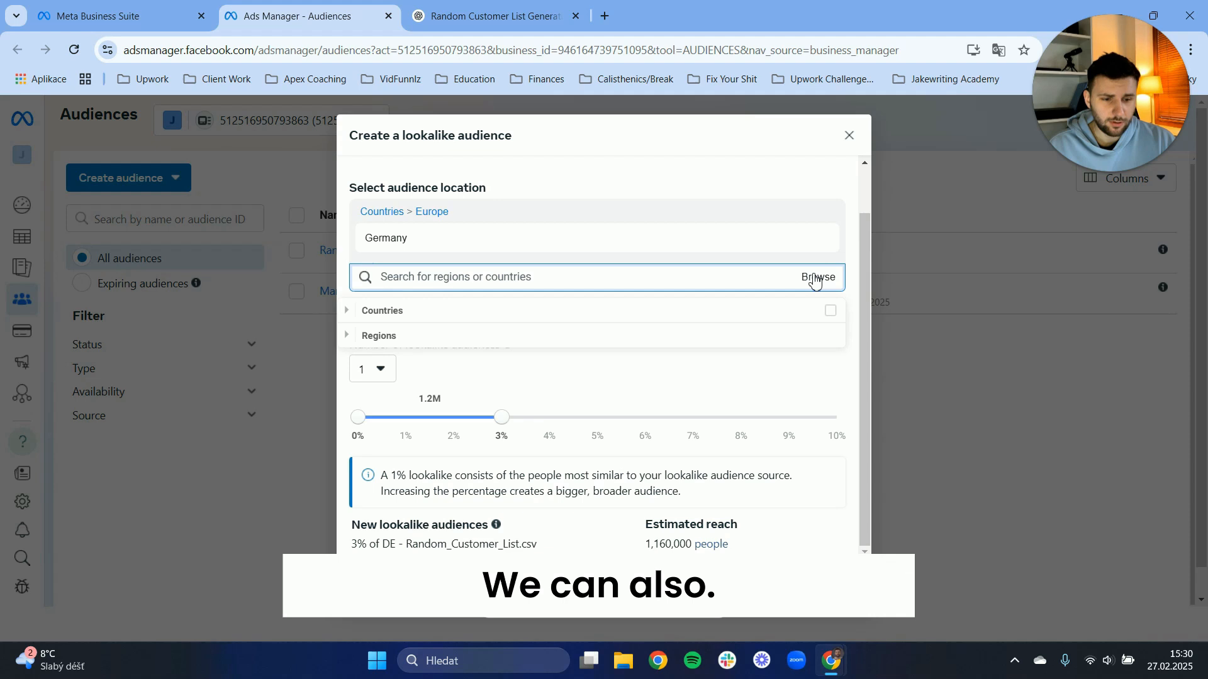
{"action": "left_click", "coordinate": [444, 343]}
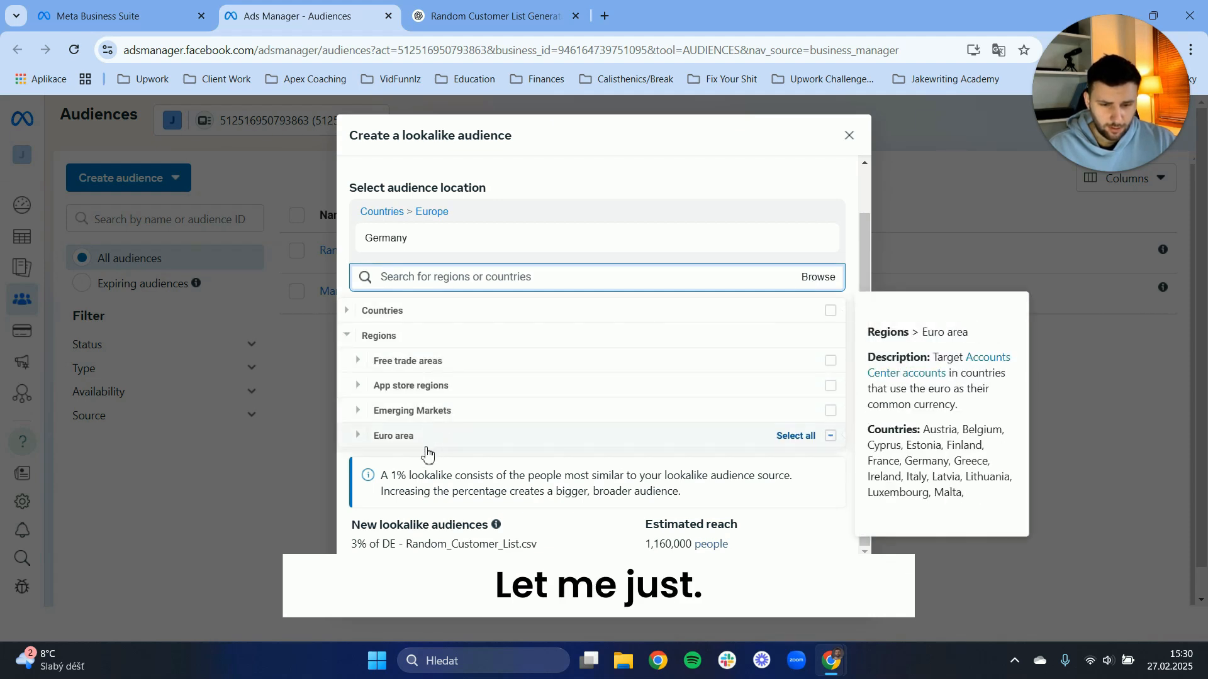
{"action": "left_click", "coordinate": [760, 129]}
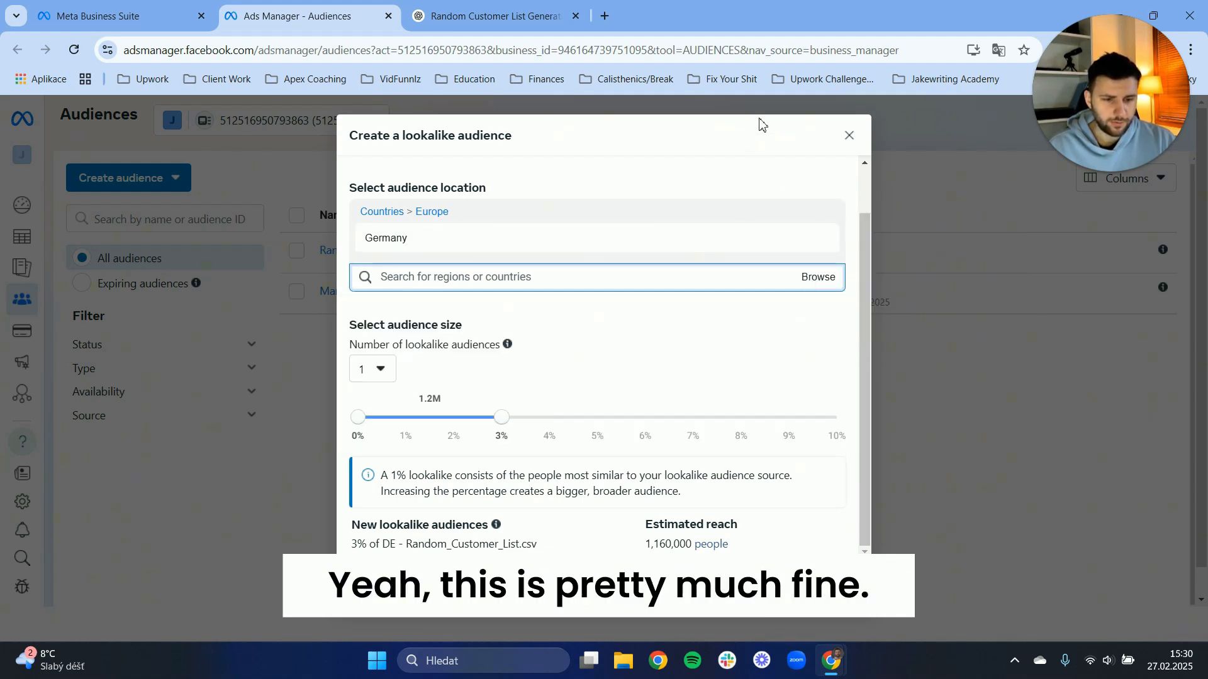
{"action": "scroll", "coordinate": [747, 353], "scroll_direction": "up", "scroll_amount": 1}
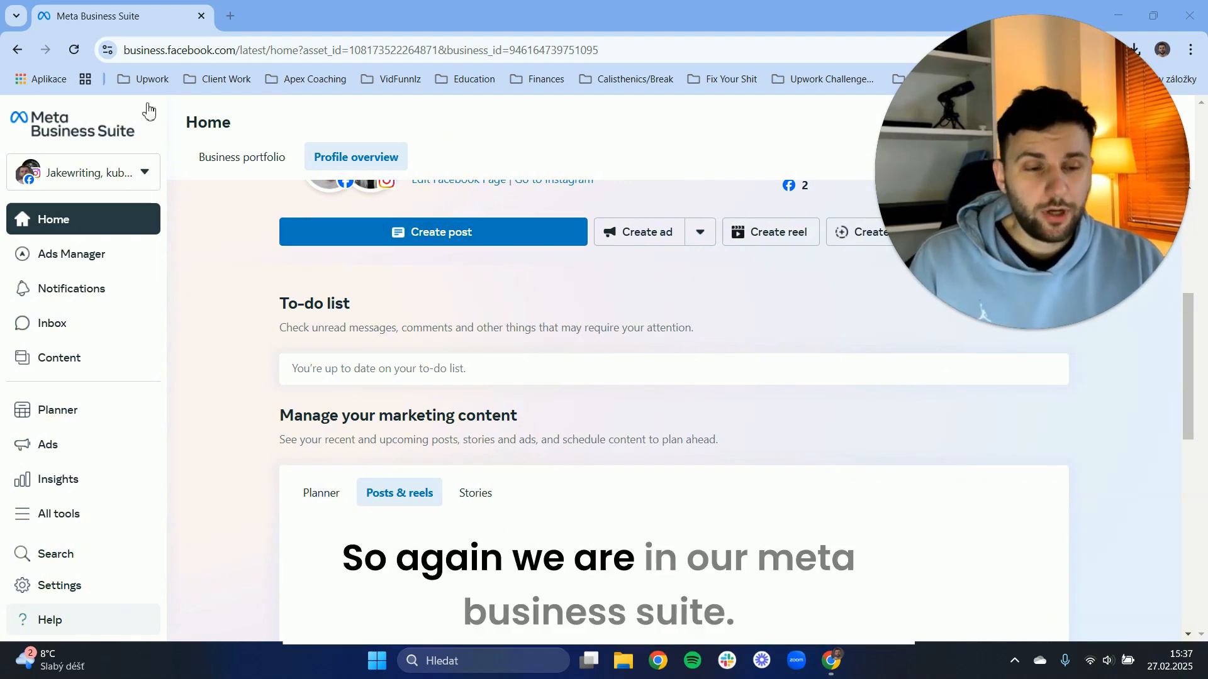
Open Events Manager from the full set of tools in Meta Business Suite.
{"action": "scroll", "coordinate": [251, 272], "scroll_direction": "up", "scroll_amount": 3}
{"action": "scroll", "coordinate": [245, 297], "scroll_direction": "down", "scroll_amount": 8}
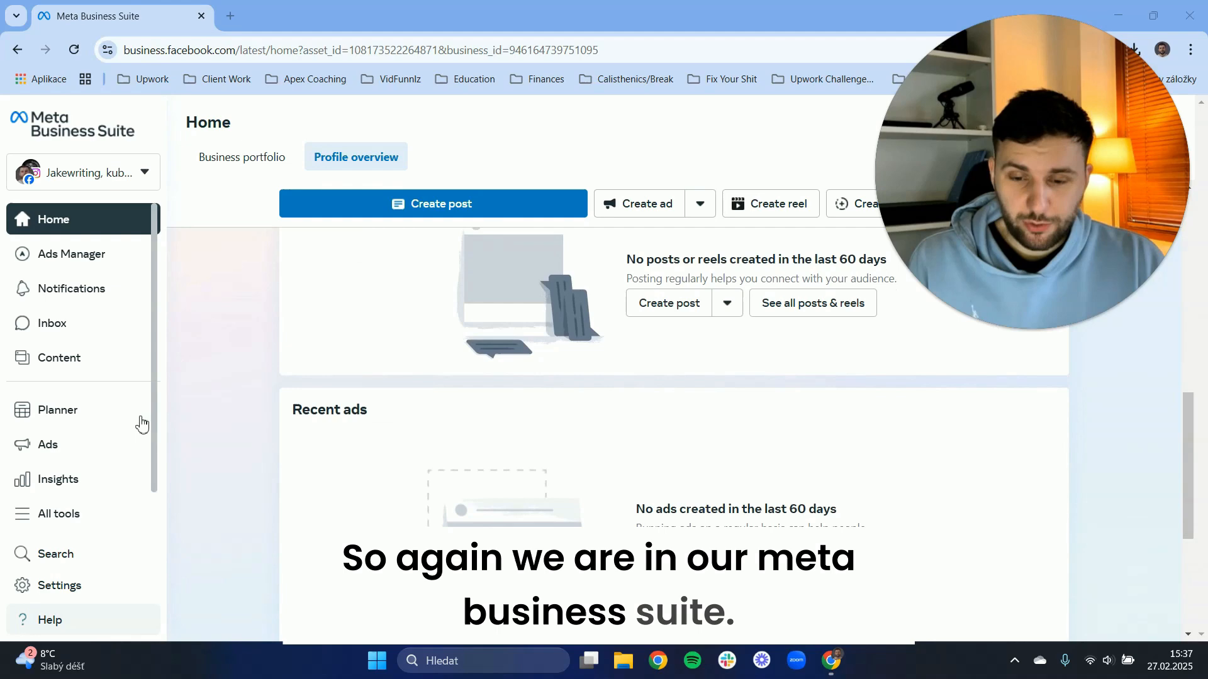
{"action": "left_click", "coordinate": [81, 513]}
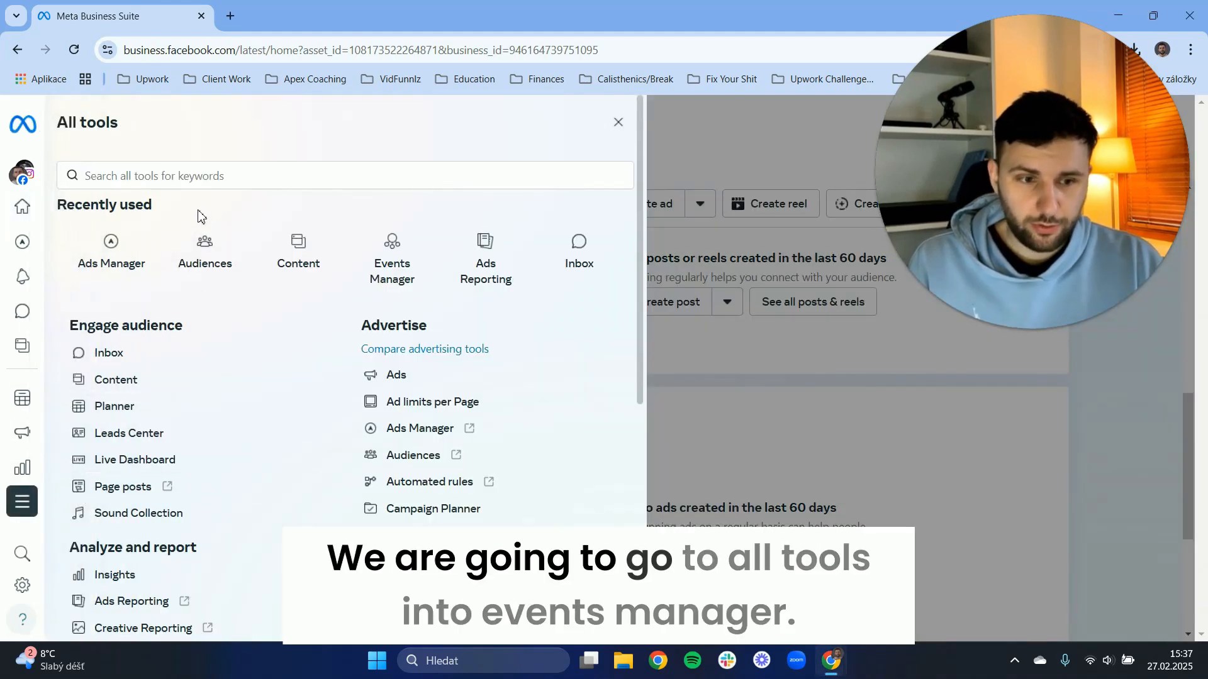
{"action": "left_click", "coordinate": [390, 260]}
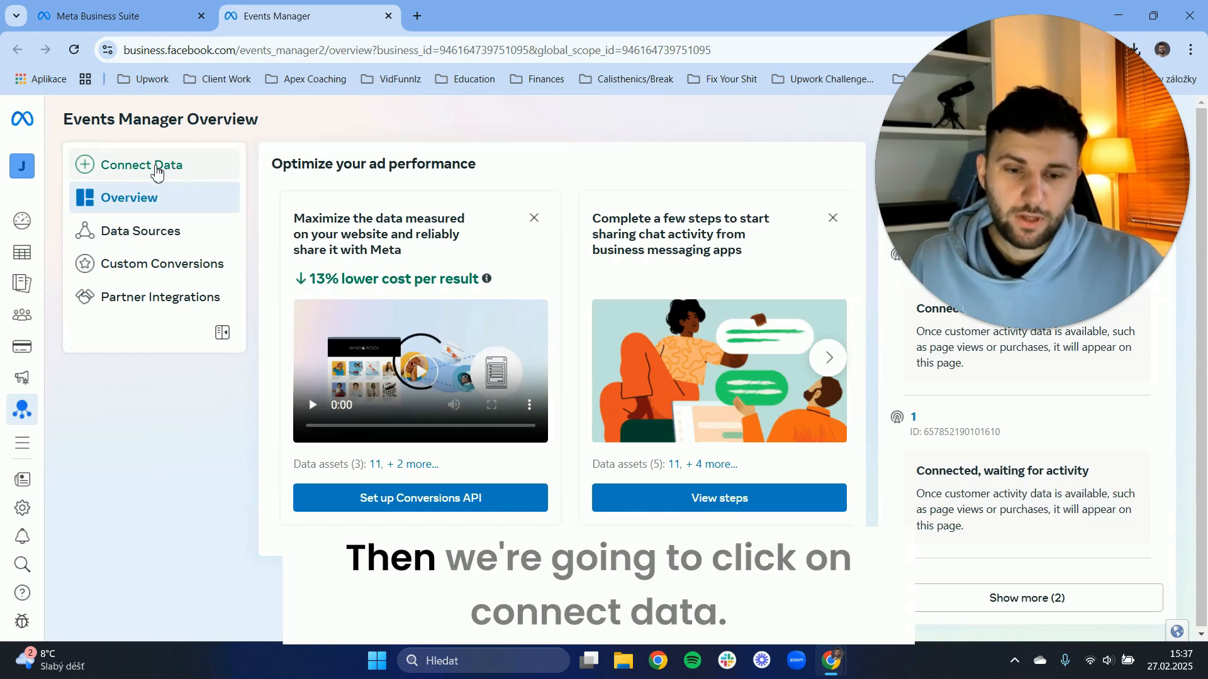
Start connecting a new data source of type Web and proceed to the dataset stage.
{"action": "left_click", "coordinate": [169, 178]}
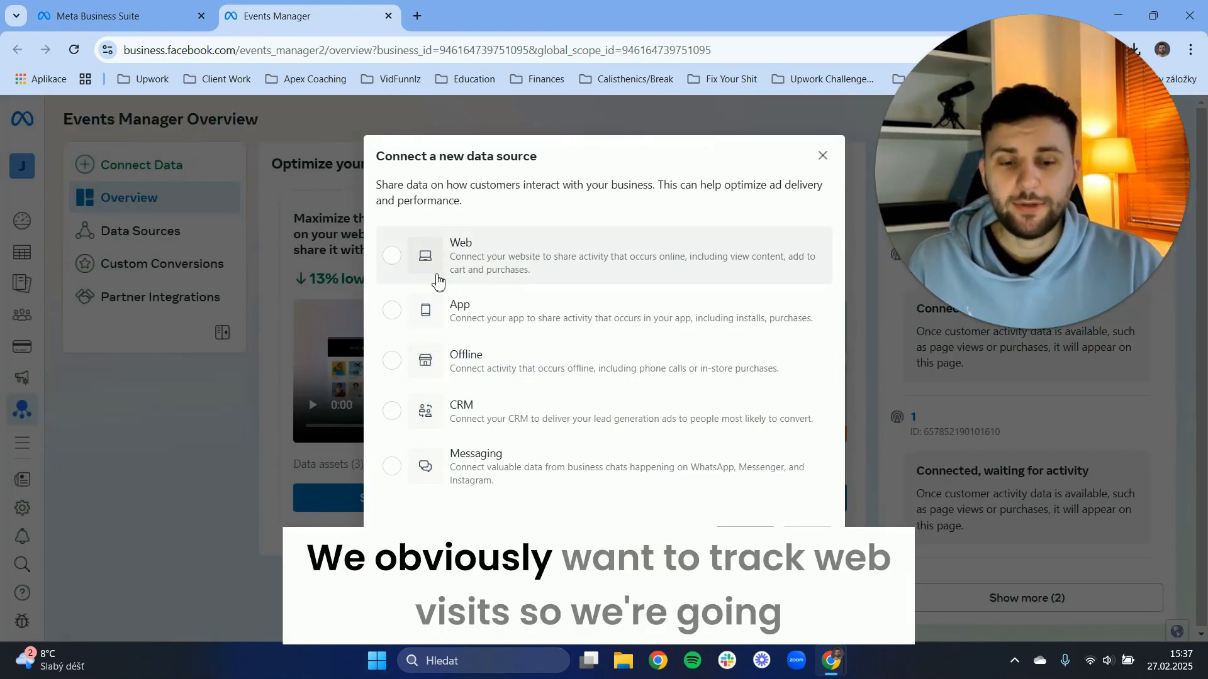
{"action": "left_click", "coordinate": [405, 265]}
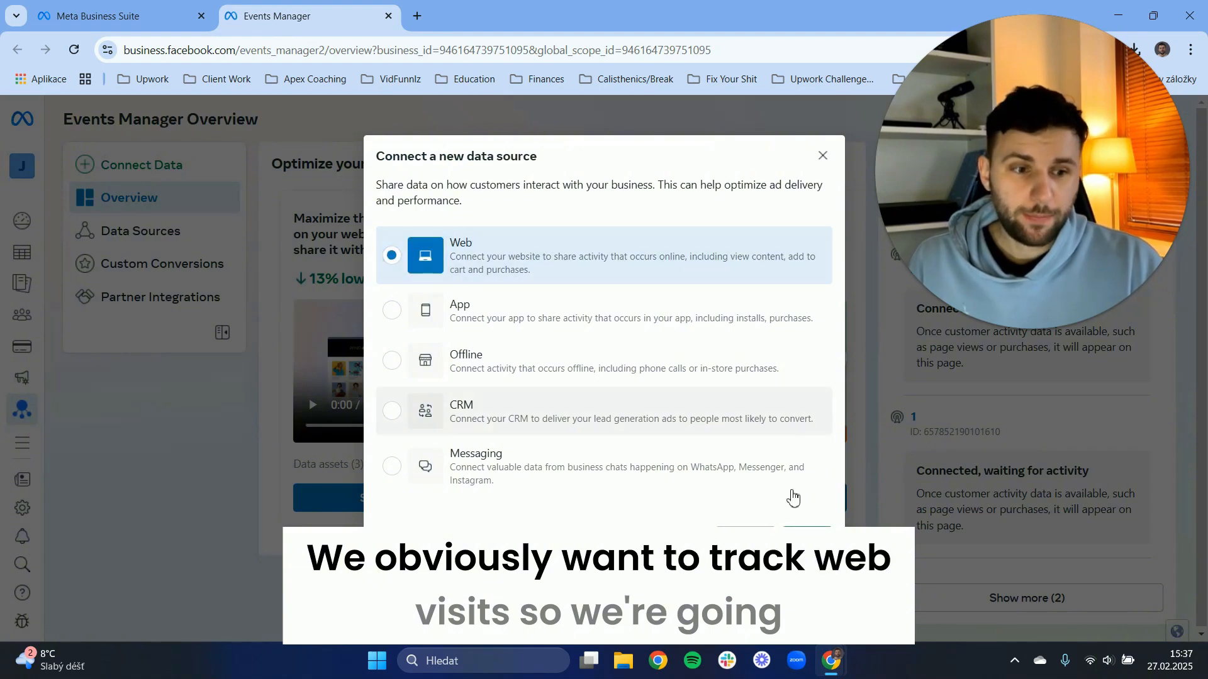
{"action": "left_click", "coordinate": [807, 541]}
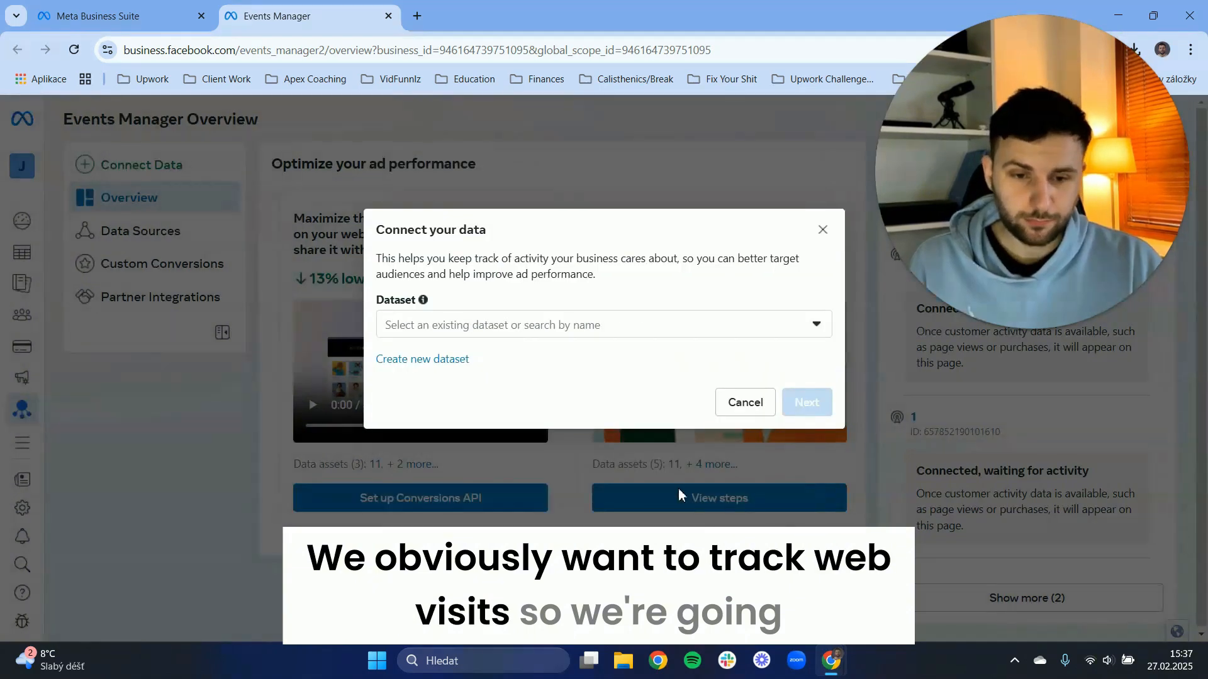
Create a new dataset named "Website Visitors Tracking -" with the Conversions API Gateway Test Drive request turned off.
{"action": "left_click", "coordinate": [436, 367]}
{"action": "left_click", "coordinate": [385, 318]}
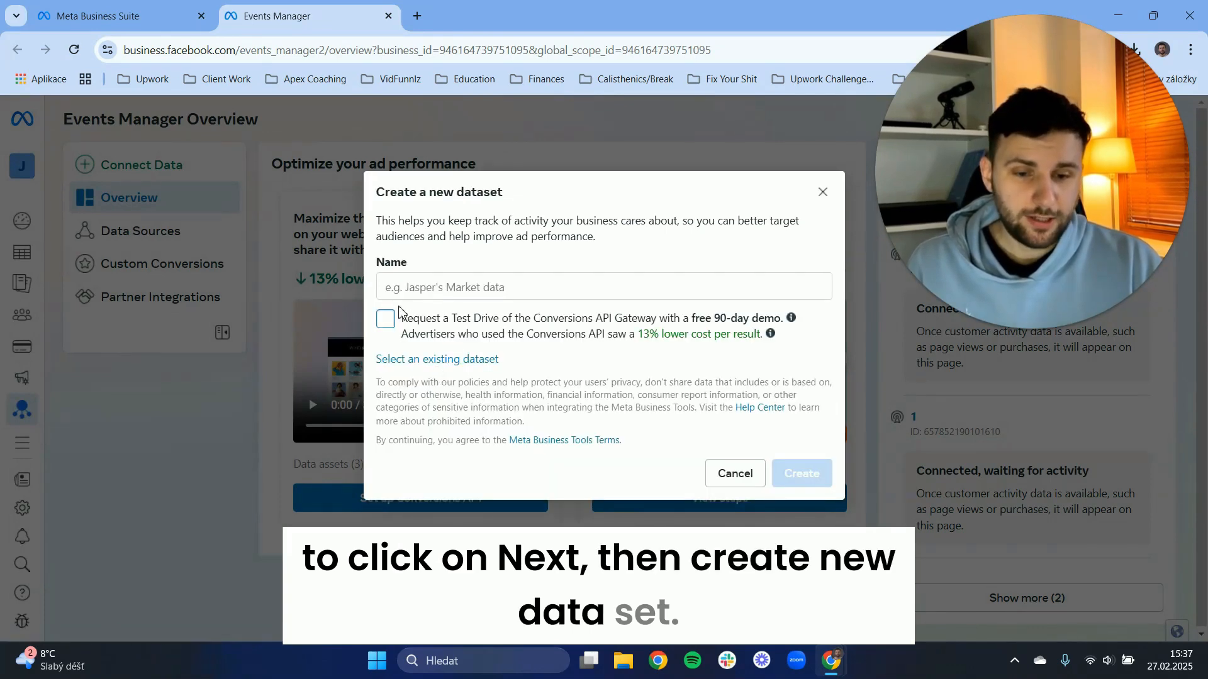
{"action": "left_click", "coordinate": [409, 288]}
{"action": "type", "text": "We"}
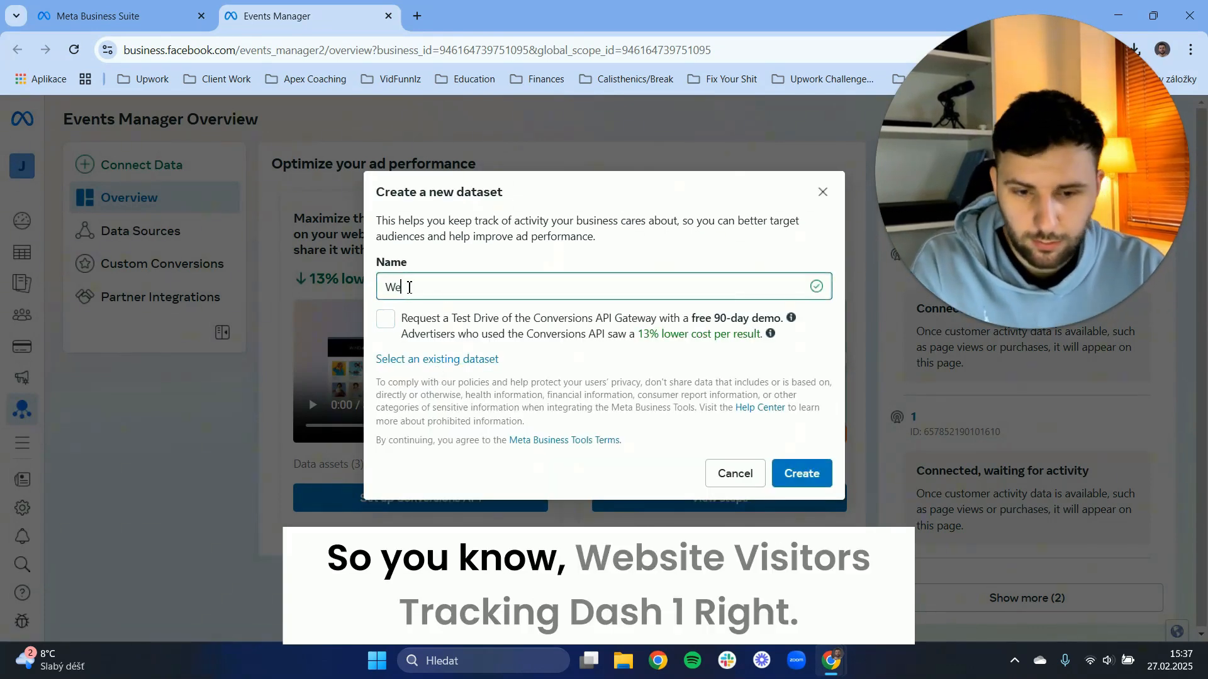
{"action": "type", "text": "bsite "}
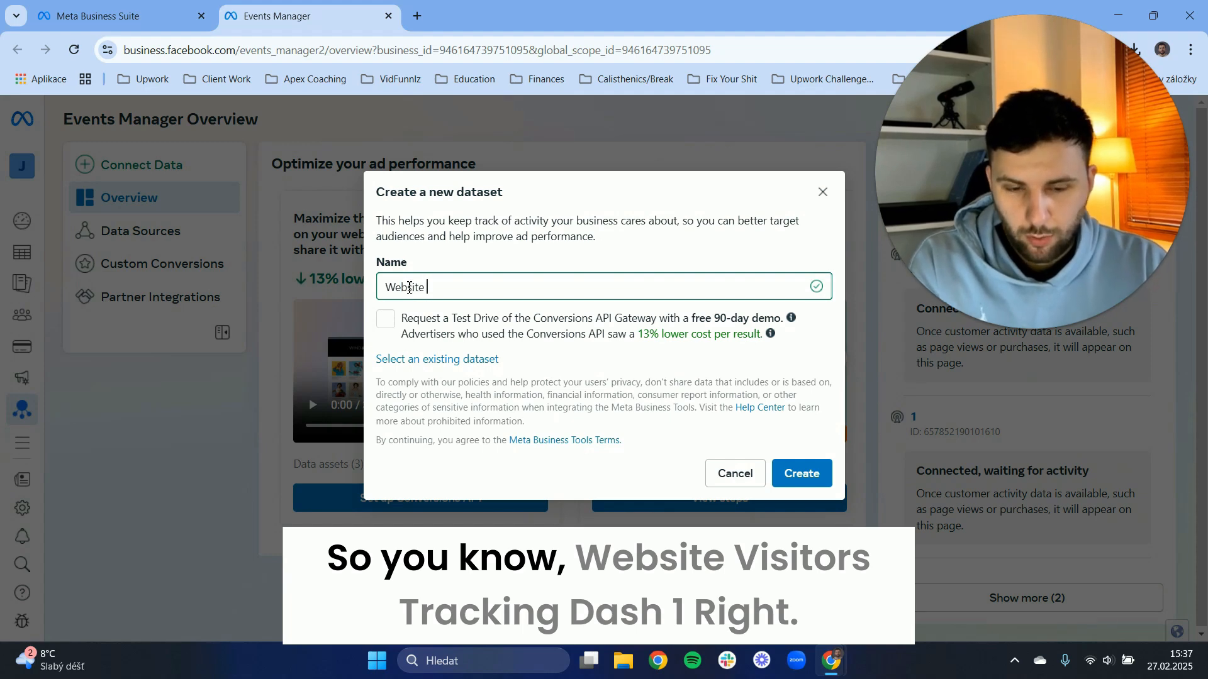
{"action": "type", "text": "Visitors Tra"}
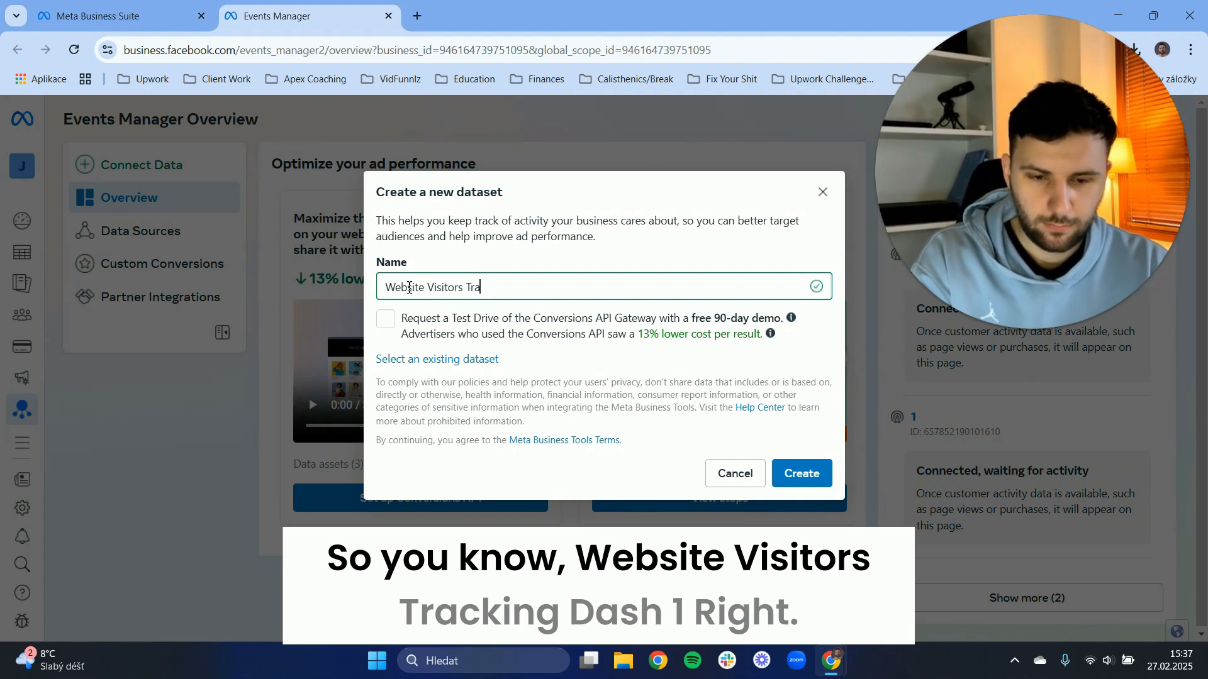
{"action": "type", "text": "cking"}
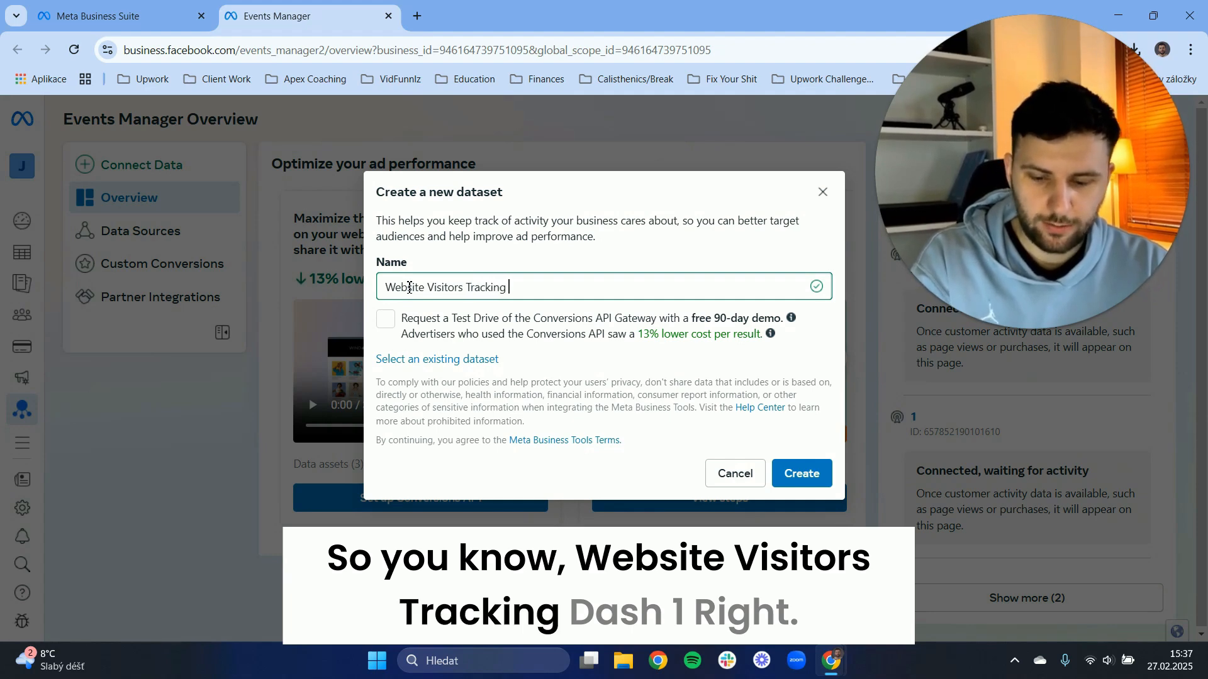
{"action": "type", "text": " - 1"}
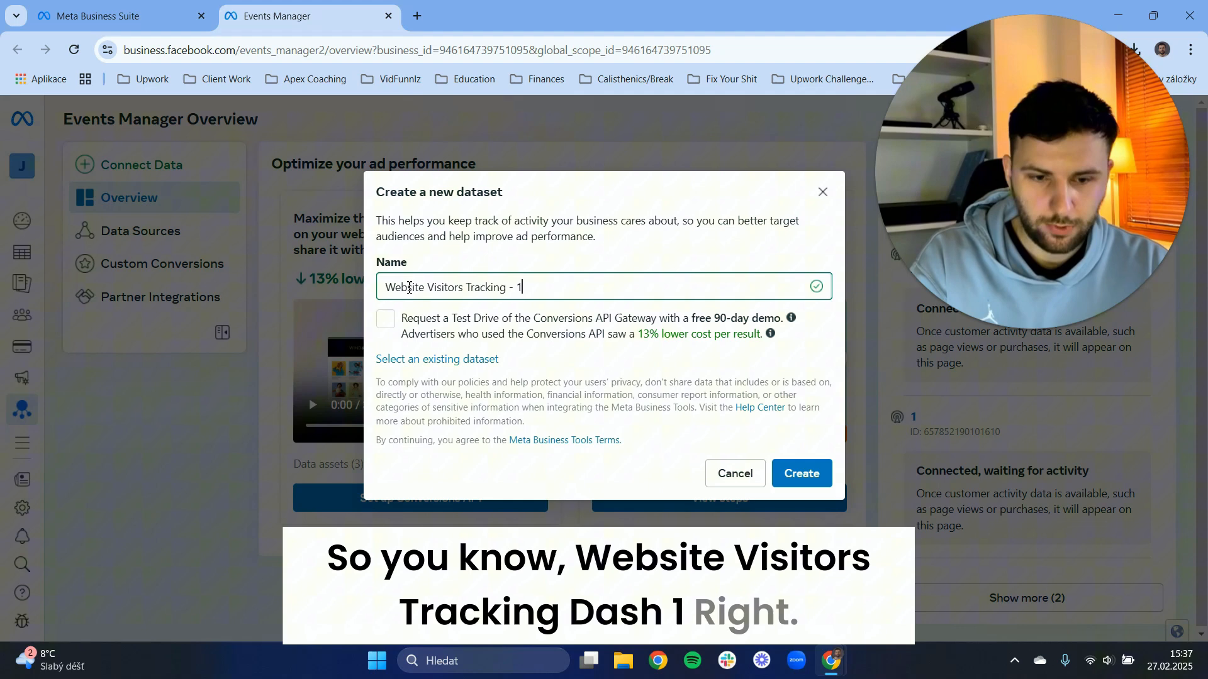
{"action": "left_click", "coordinate": [800, 470]}
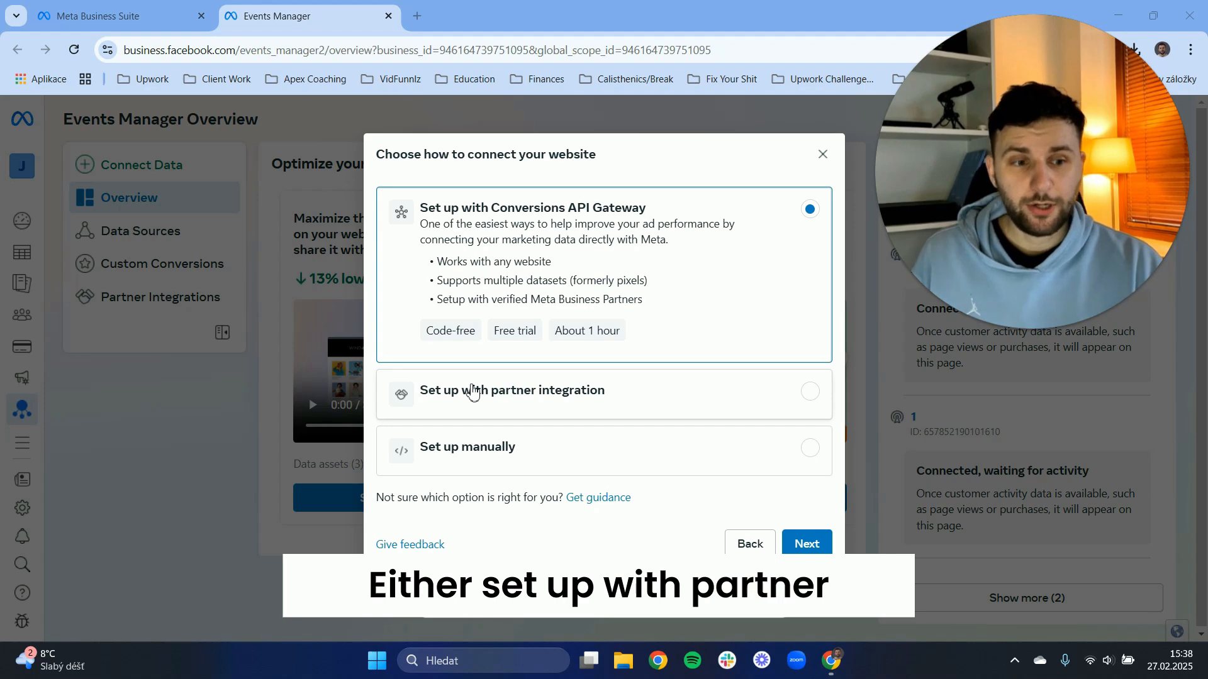
Set up the website connection with partner integration and choose WordPress as the partner.
{"action": "left_click", "coordinate": [522, 394]}
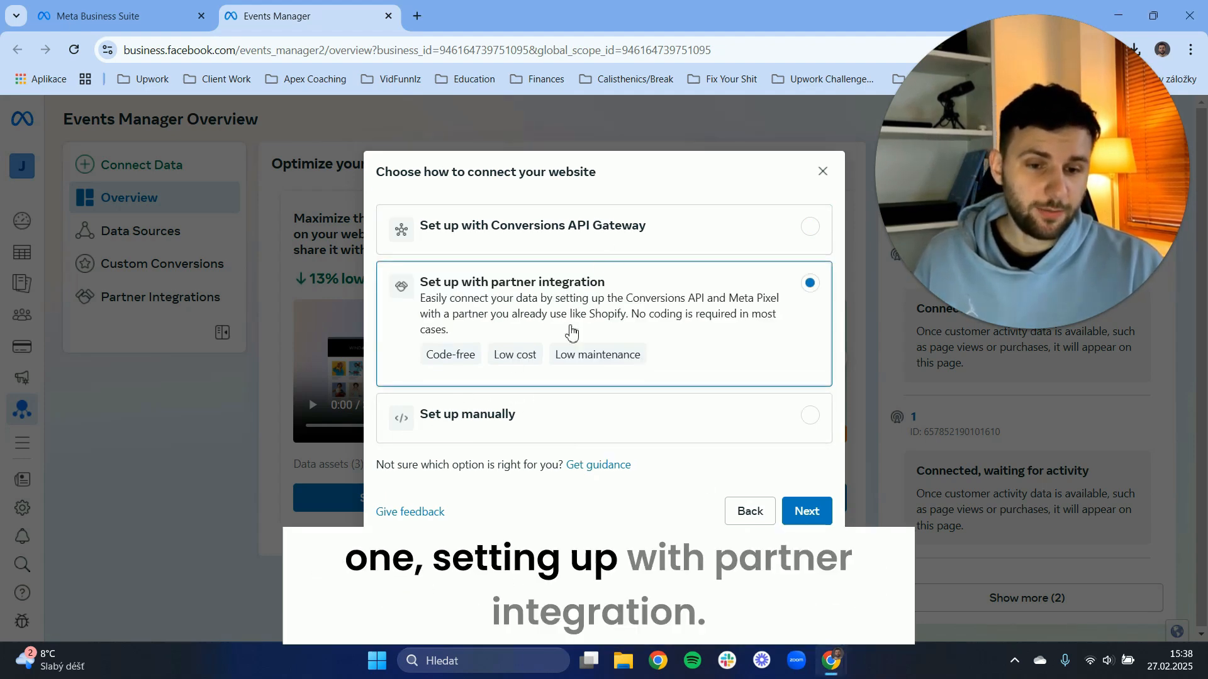
{"action": "left_click", "coordinate": [810, 515]}
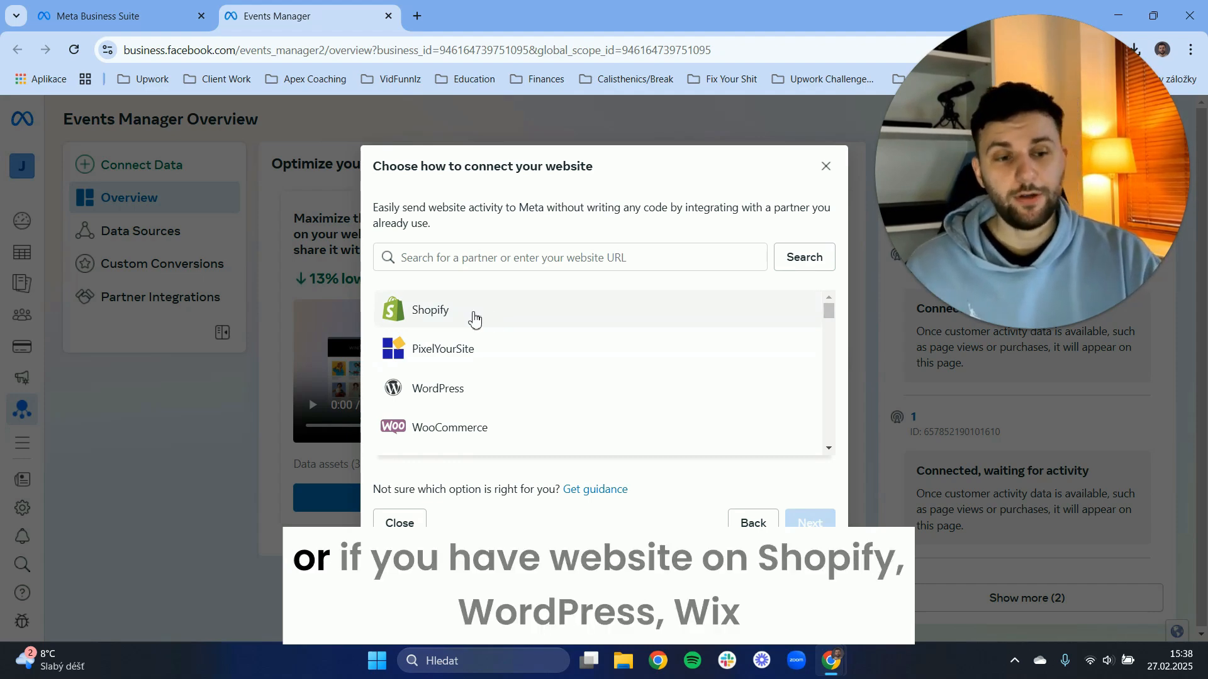
{"action": "scroll", "coordinate": [464, 371], "scroll_direction": "down", "scroll_amount": 3}
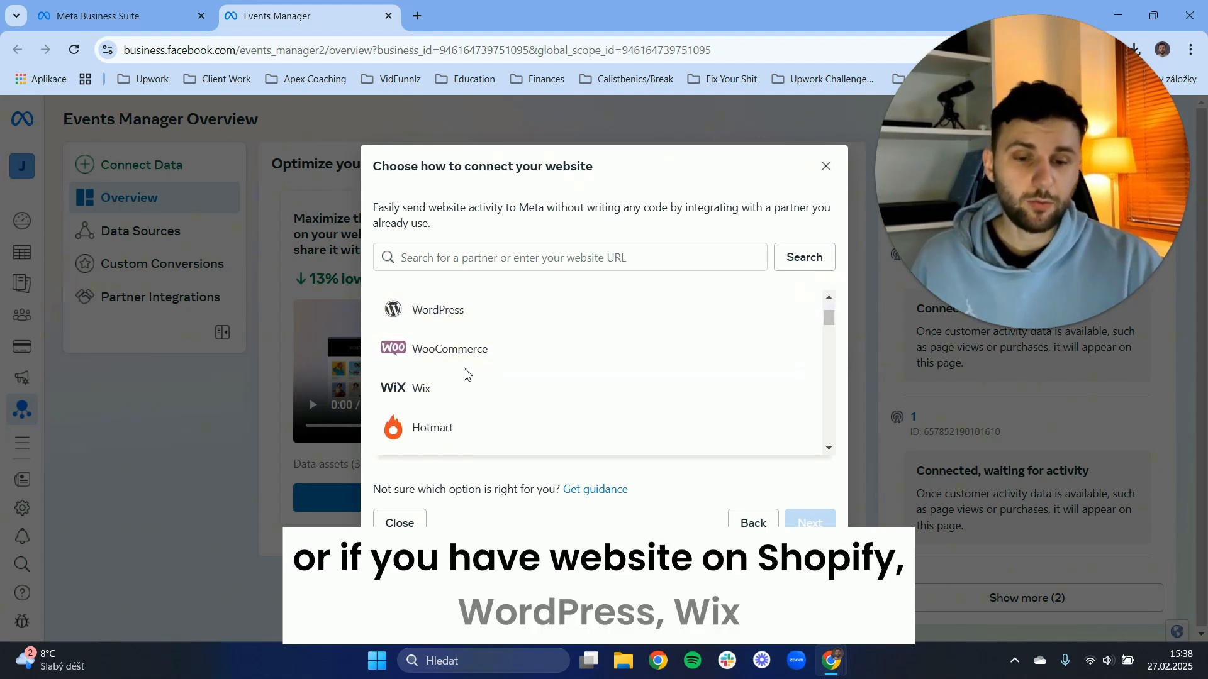
{"action": "scroll", "coordinate": [469, 346], "scroll_direction": "down", "scroll_amount": 2}
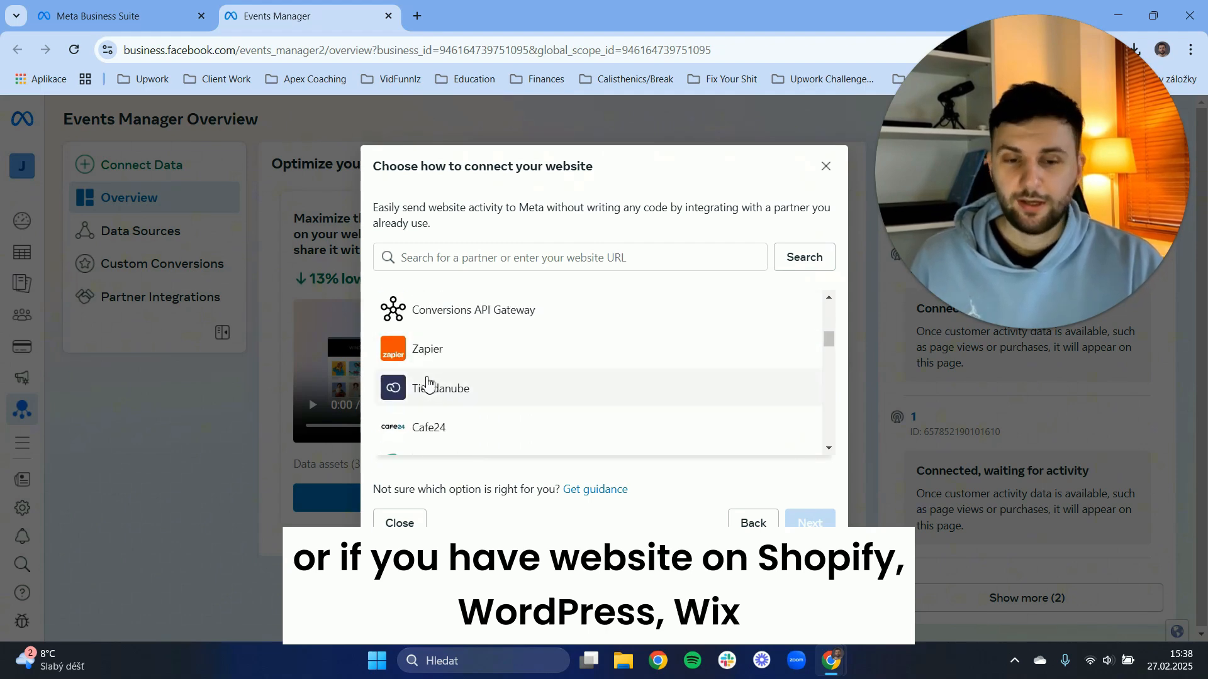
{"action": "scroll", "coordinate": [461, 386], "scroll_direction": "down", "scroll_amount": 3}
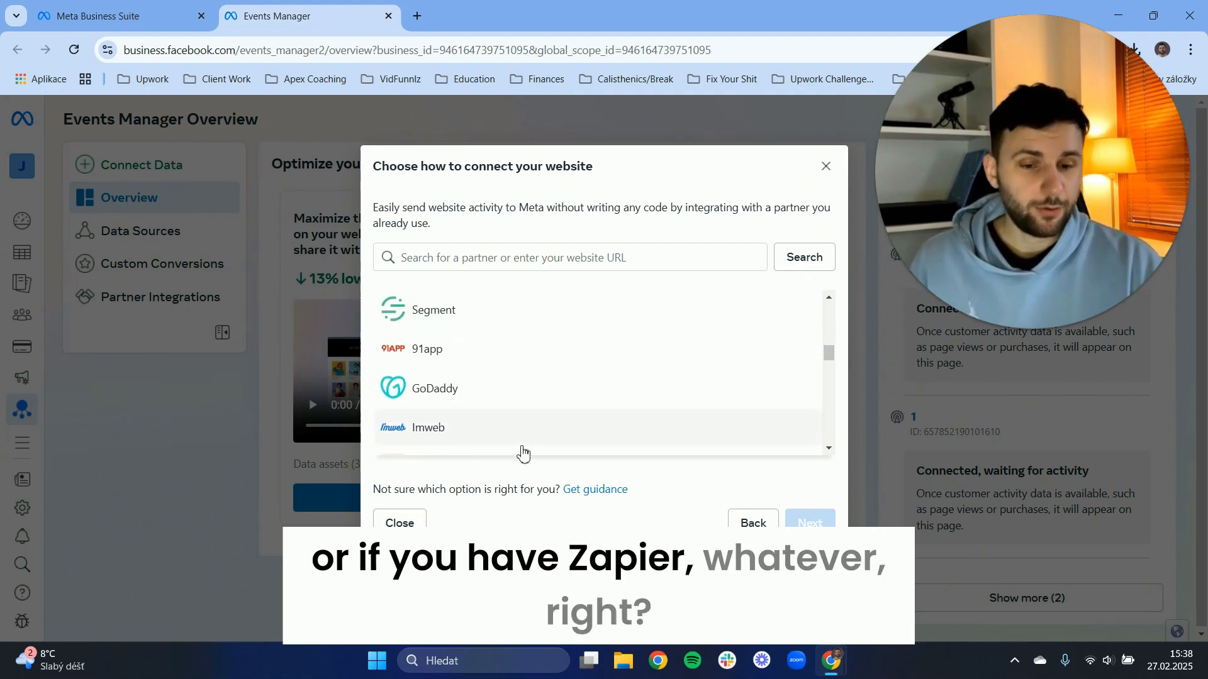
{"action": "scroll", "coordinate": [466, 406], "scroll_direction": "up", "scroll_amount": 8}
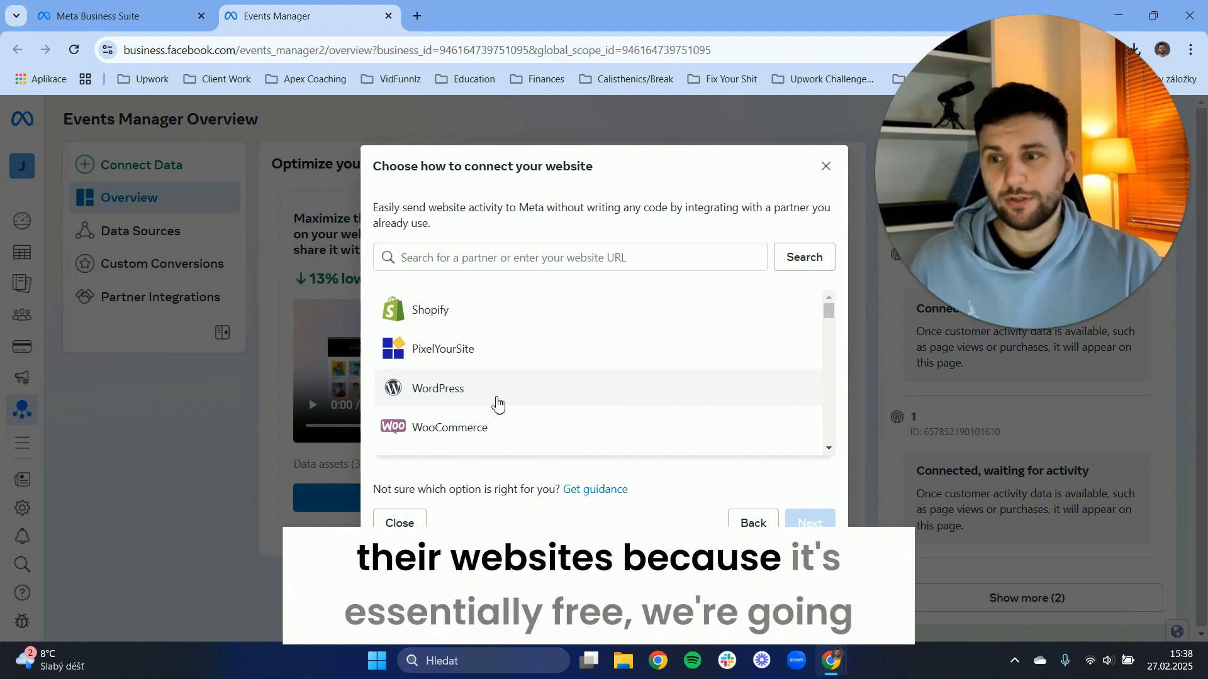
{"action": "left_click", "coordinate": [498, 405]}
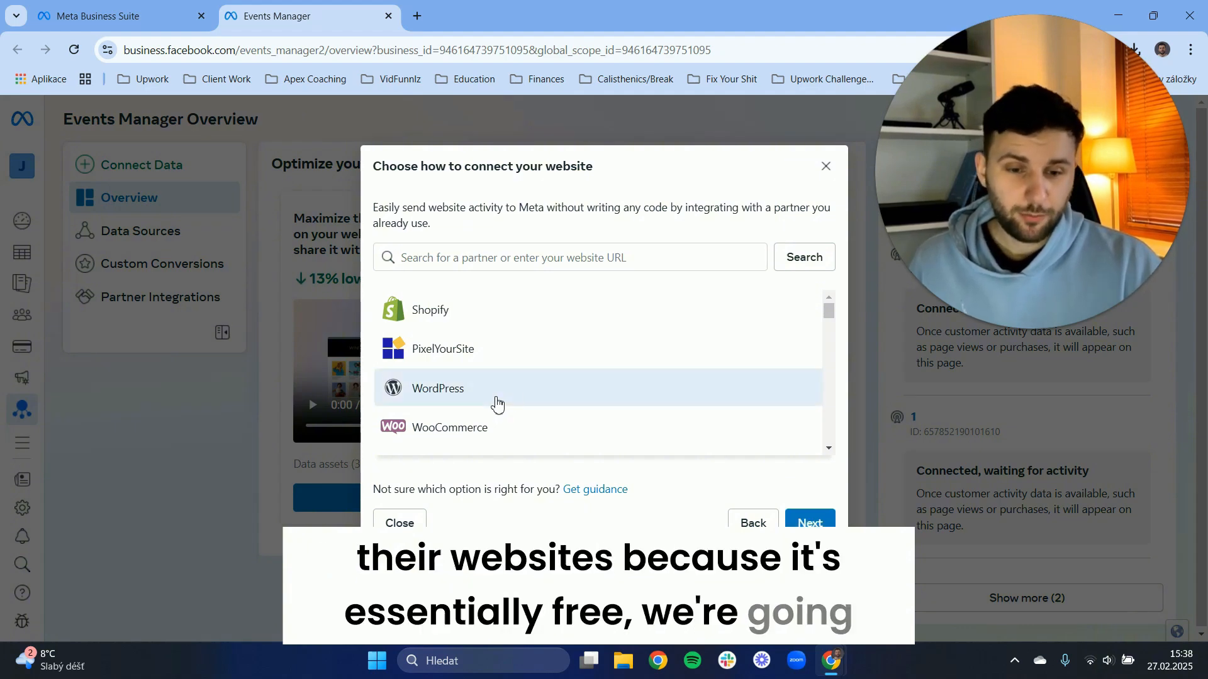
{"action": "left_click", "coordinate": [810, 523]}
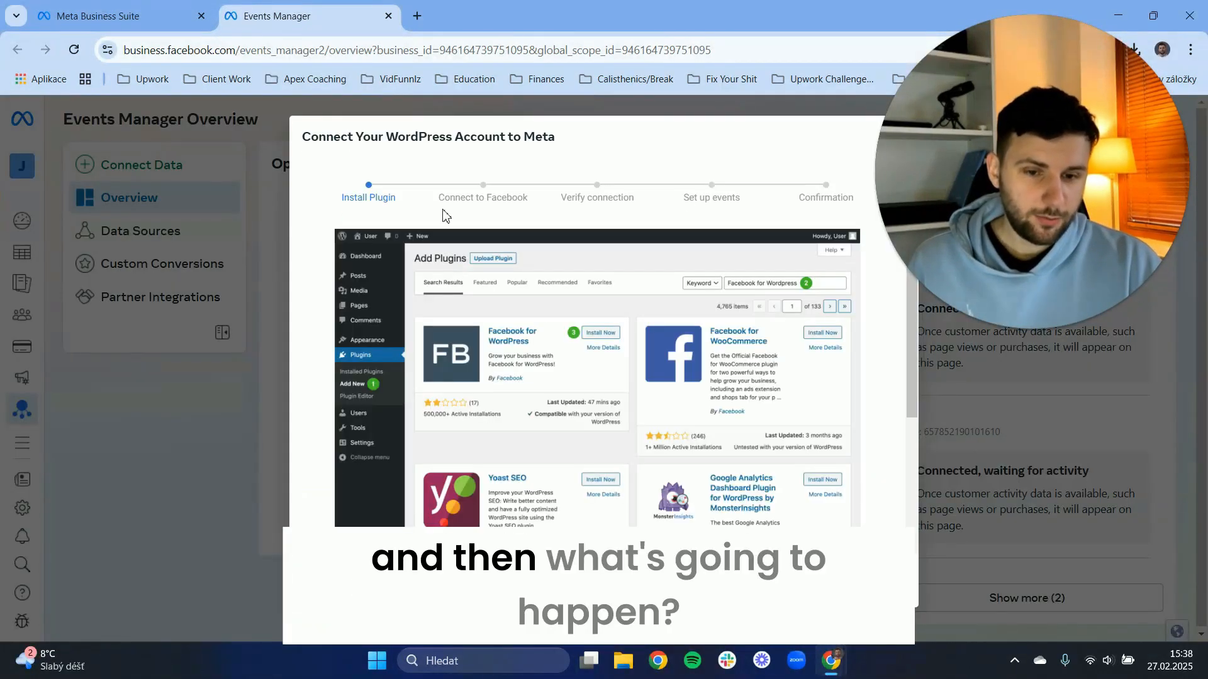
Review the WordPress connection guide from plugin installation through to pixel verification, including the activity status, and close the guide.
{"action": "left_click", "coordinate": [1010, 330]}
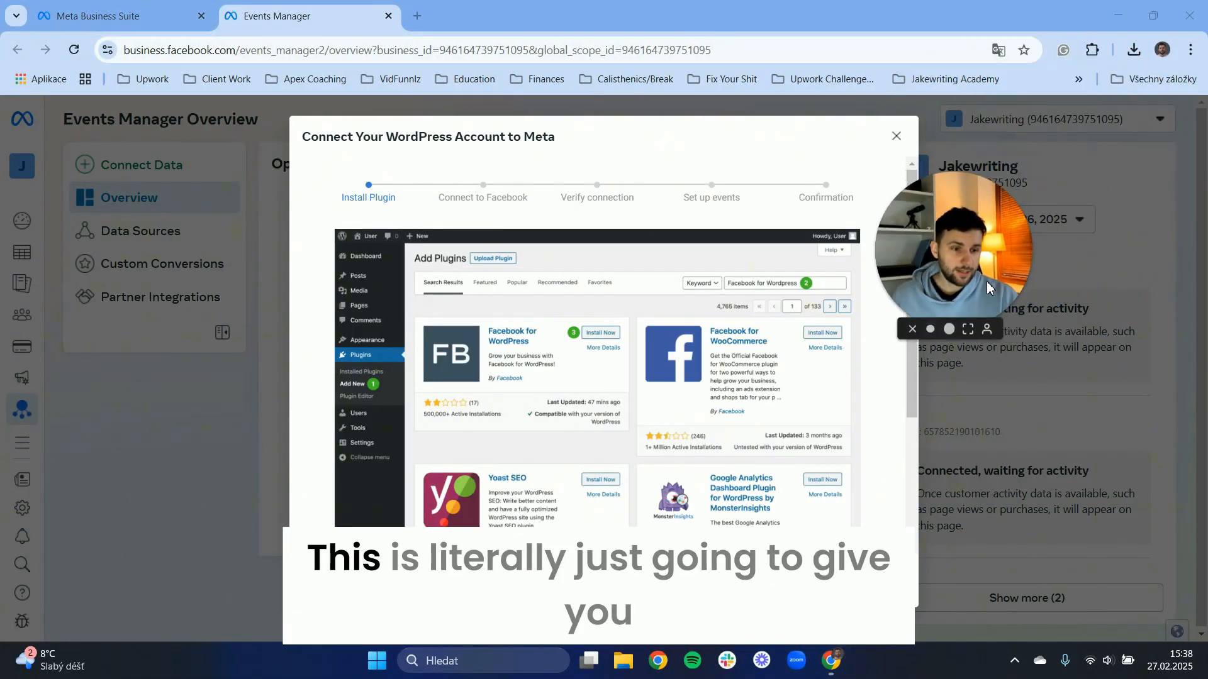
{"action": "left_click_drag", "start_coordinate": [987, 281], "coordinate": [1143, 123]}
{"action": "scroll", "coordinate": [450, 242], "scroll_direction": "down", "scroll_amount": 5}
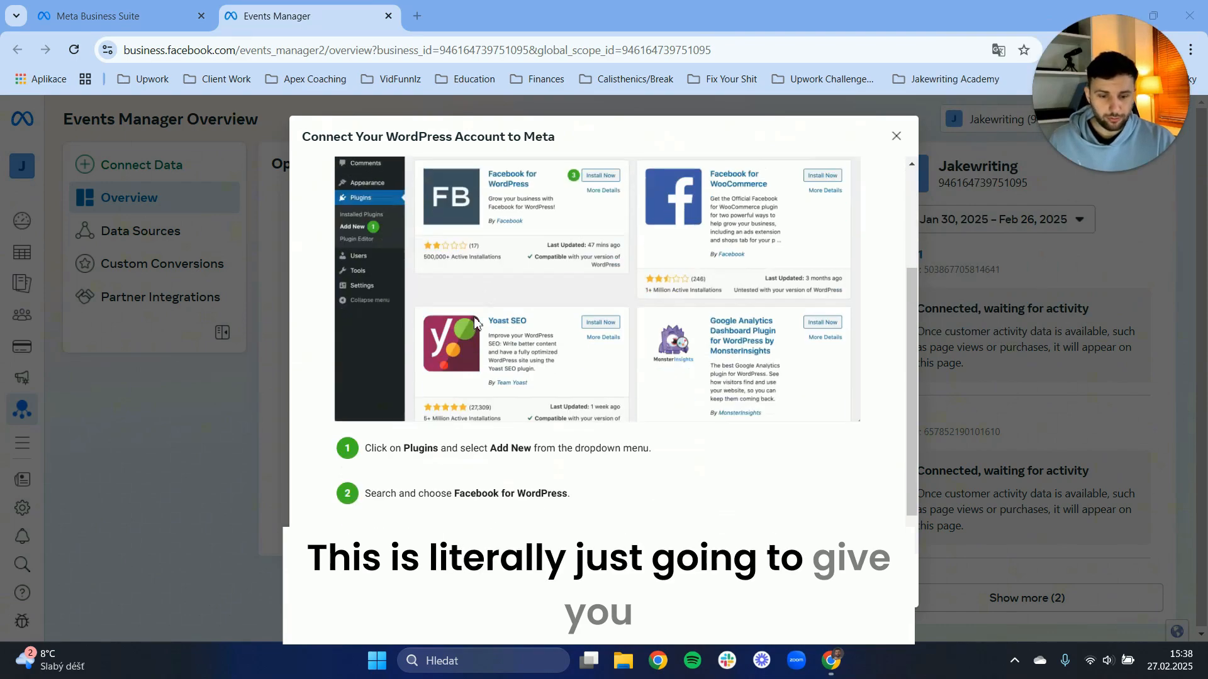
{"action": "scroll", "coordinate": [478, 314], "scroll_direction": "up", "scroll_amount": 5}
{"action": "scroll", "coordinate": [507, 219], "scroll_direction": "down", "scroll_amount": 1}
{"action": "scroll", "coordinate": [507, 218], "scroll_direction": "up", "scroll_amount": 1}
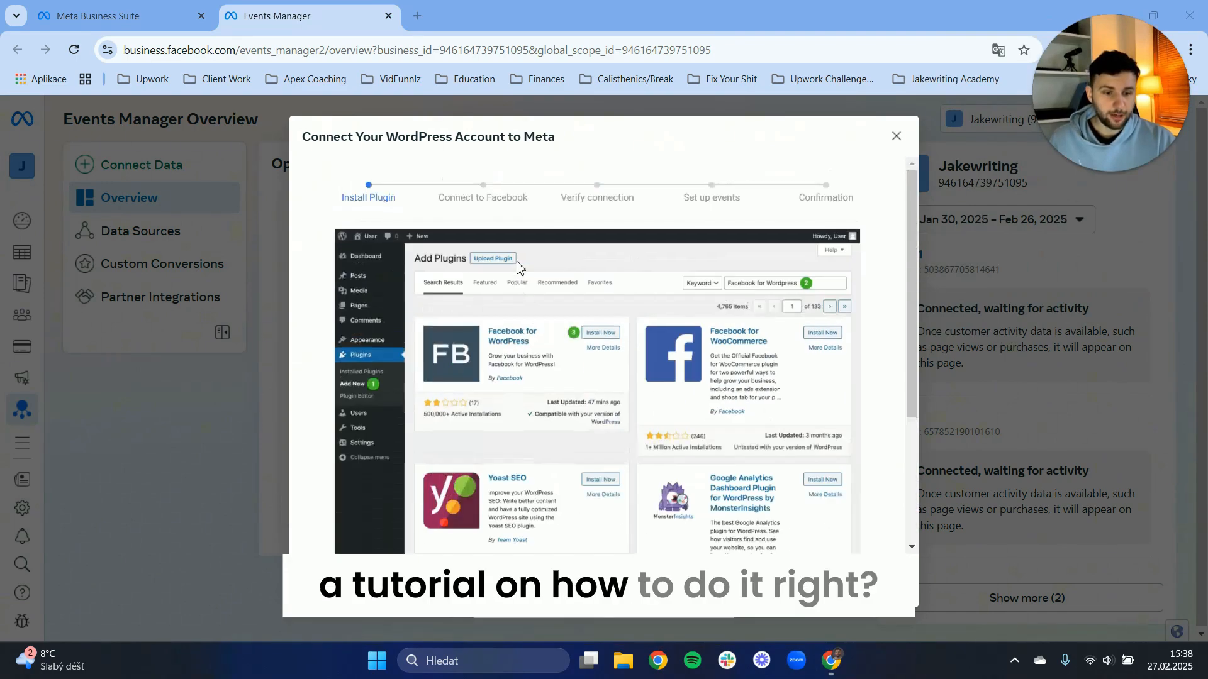
{"action": "scroll", "coordinate": [535, 283], "scroll_direction": "down", "scroll_amount": 5}
{"action": "scroll", "coordinate": [692, 409], "scroll_direction": "up", "scroll_amount": 5}
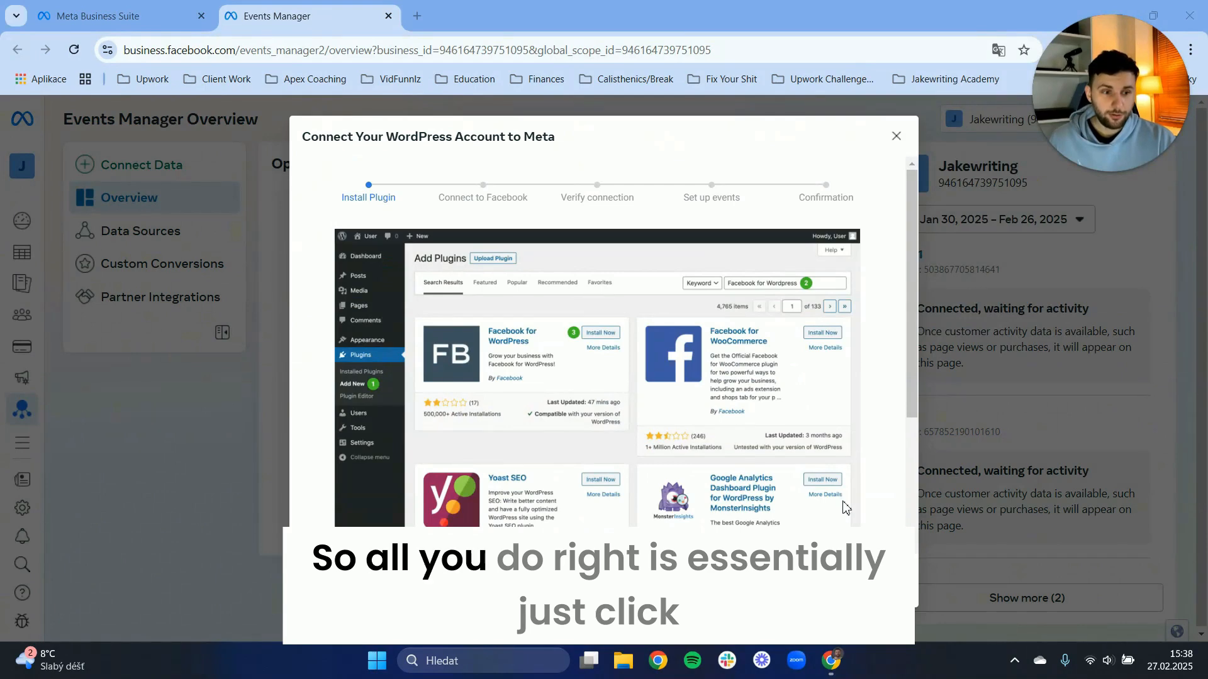
{"action": "scroll", "coordinate": [844, 507], "scroll_direction": "down", "scroll_amount": 5}
{"action": "left_click", "coordinate": [878, 388]}
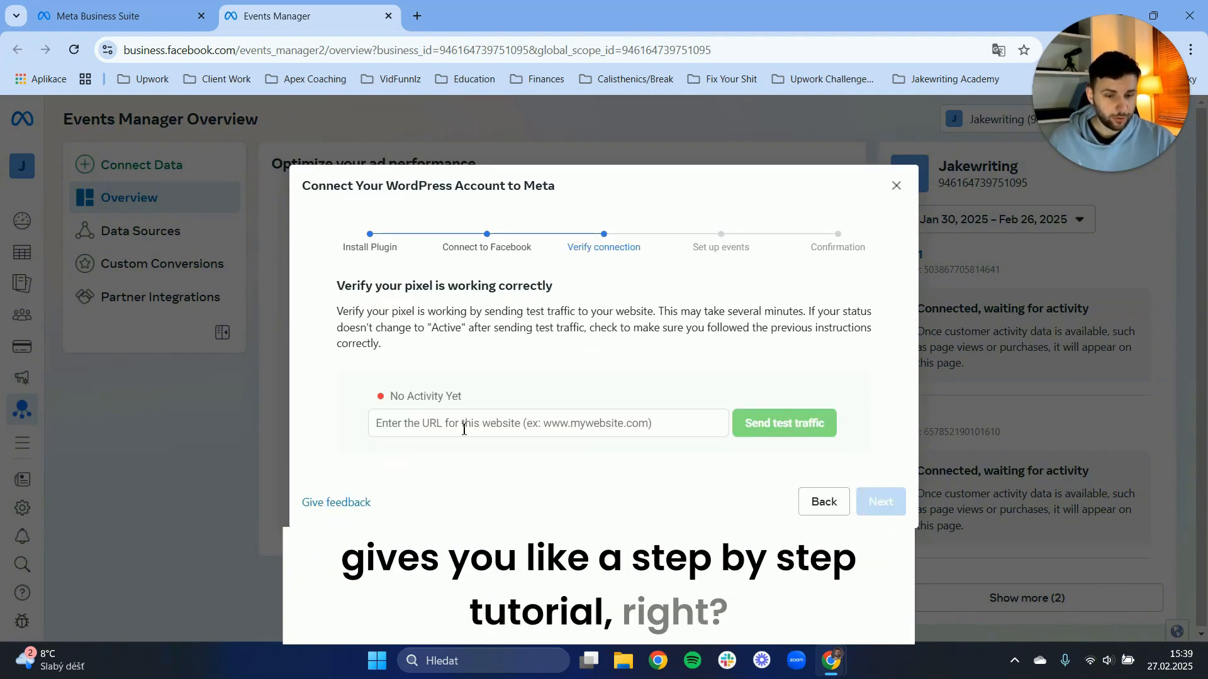
{"action": "left_click_drag", "start_coordinate": [400, 395], "coordinate": [446, 395]}
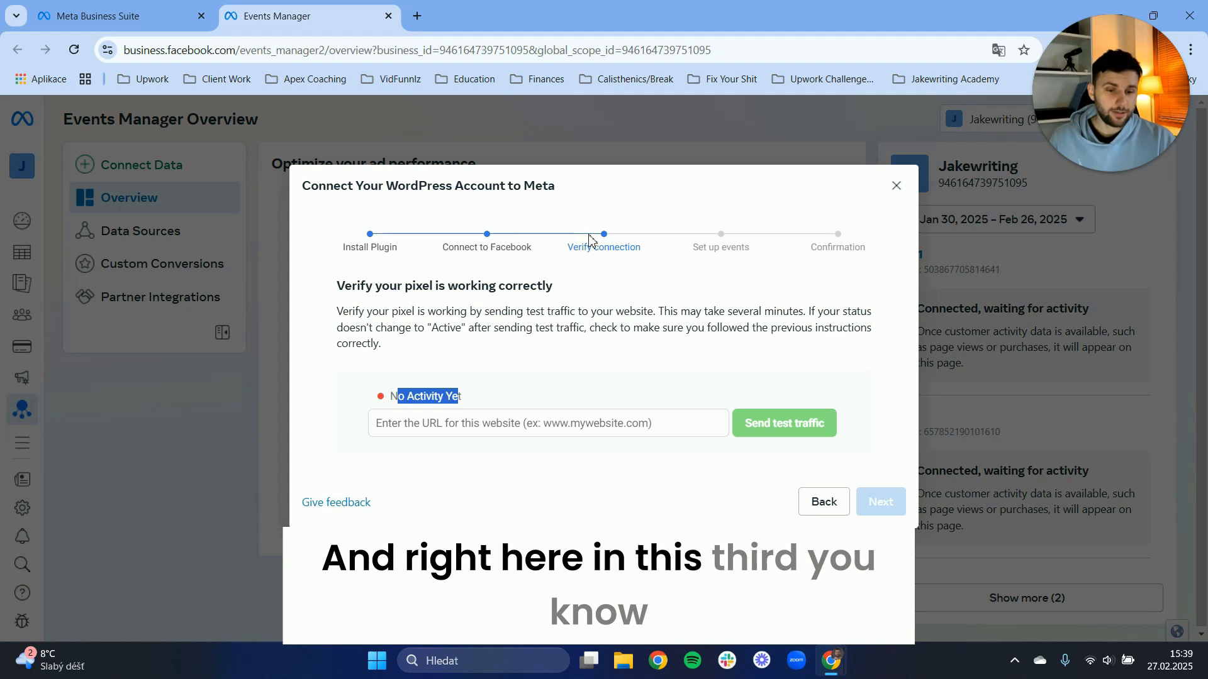
{"action": "left_click", "coordinate": [484, 413]}
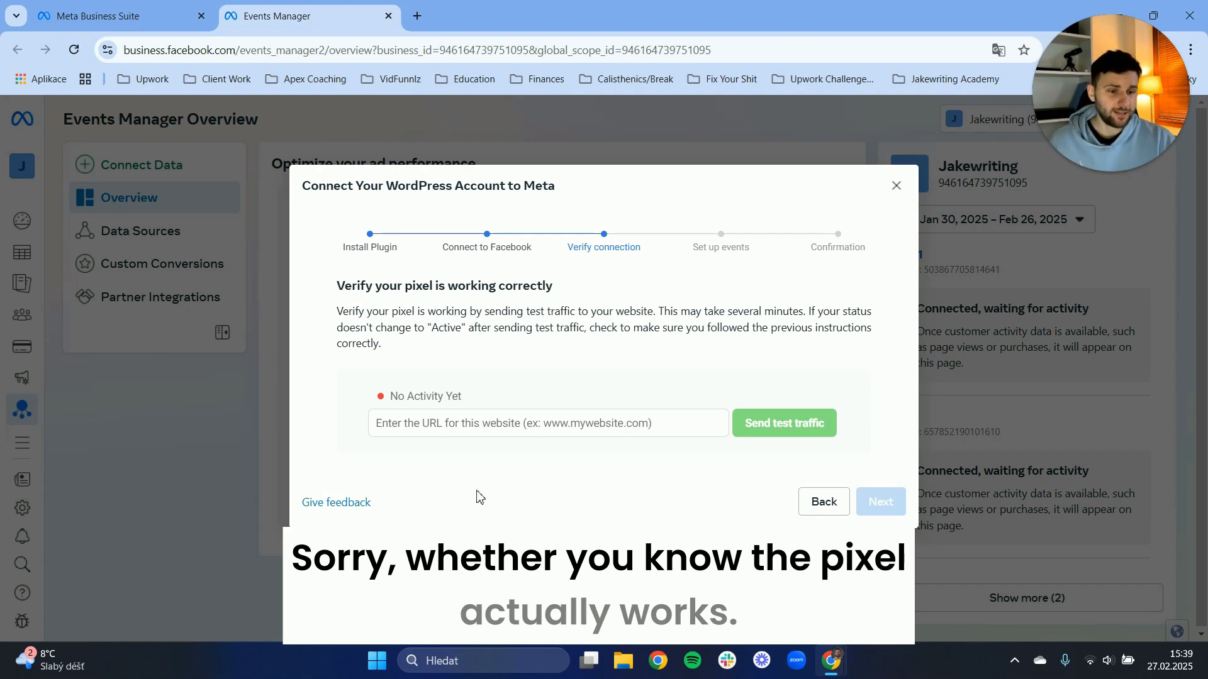
{"action": "left_click", "coordinate": [895, 187]}
Connect a new Web data source with manual setup through the Meta Pixel and bring up the base code installation instructions.
{"action": "left_click", "coordinate": [161, 167]}
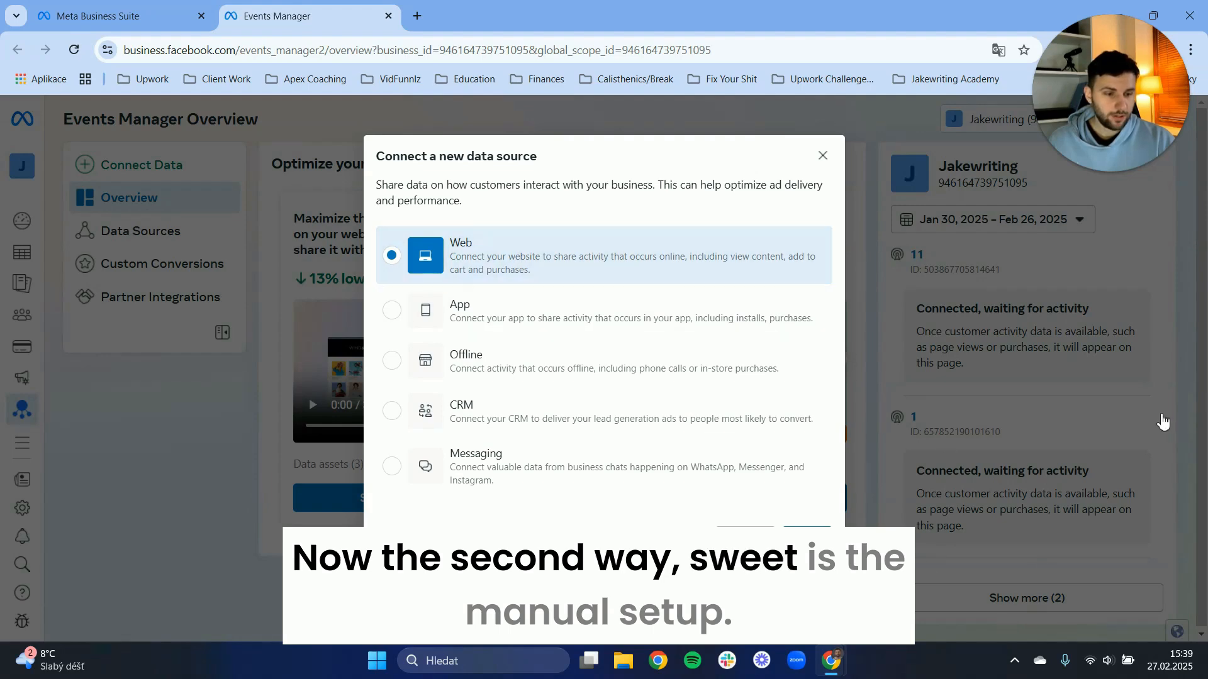
{"action": "left_click", "coordinate": [807, 539]}
{"action": "left_click", "coordinate": [521, 449]}
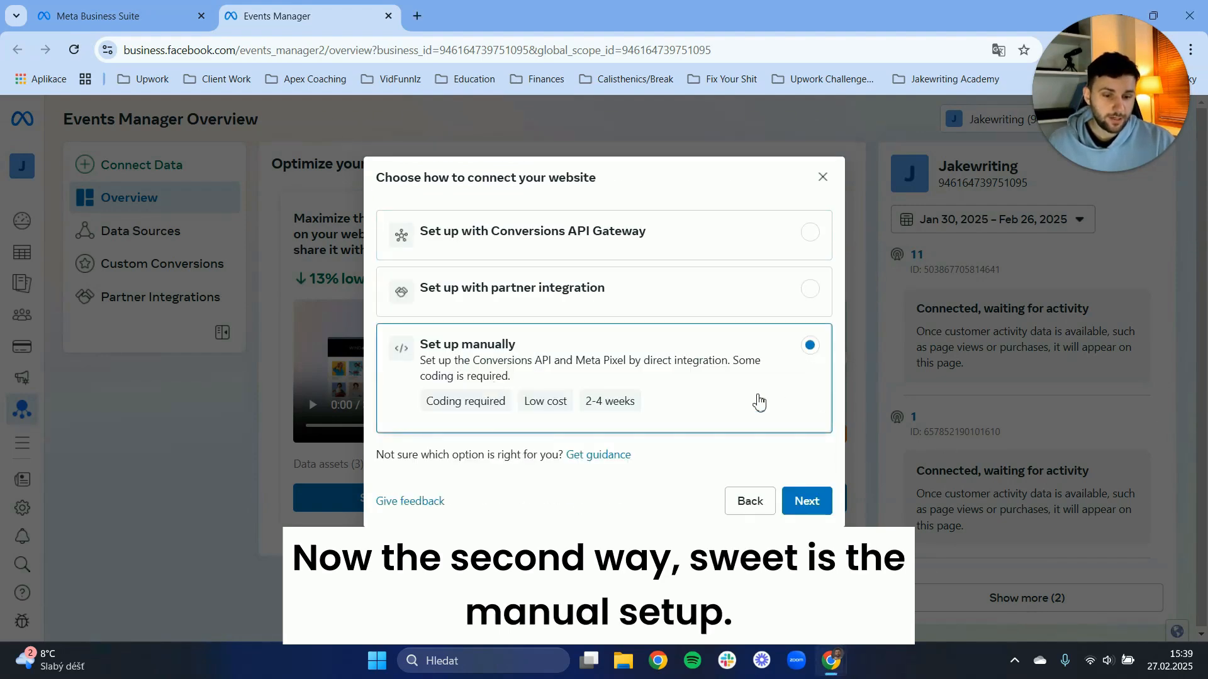
{"action": "left_click", "coordinate": [807, 502]}
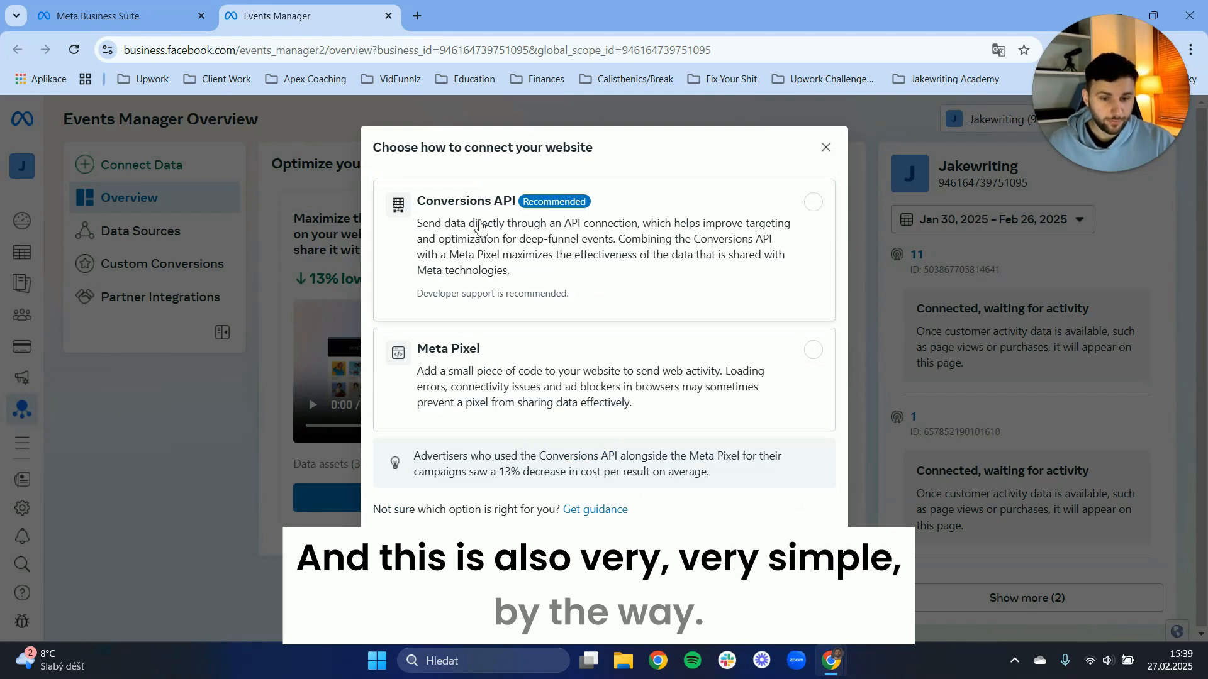
{"action": "left_click", "coordinate": [503, 380]}
{"action": "left_click", "coordinate": [807, 576]}
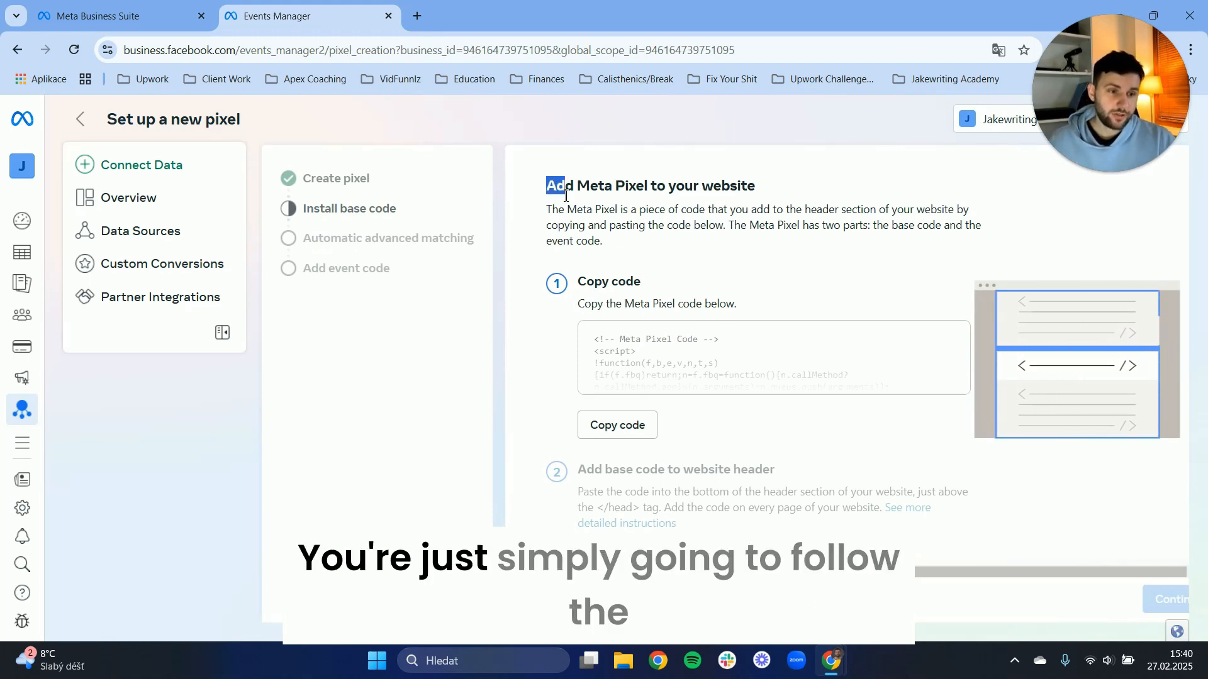
{"action": "scroll", "coordinate": [574, 278], "scroll_direction": "down", "scroll_amount": 1}
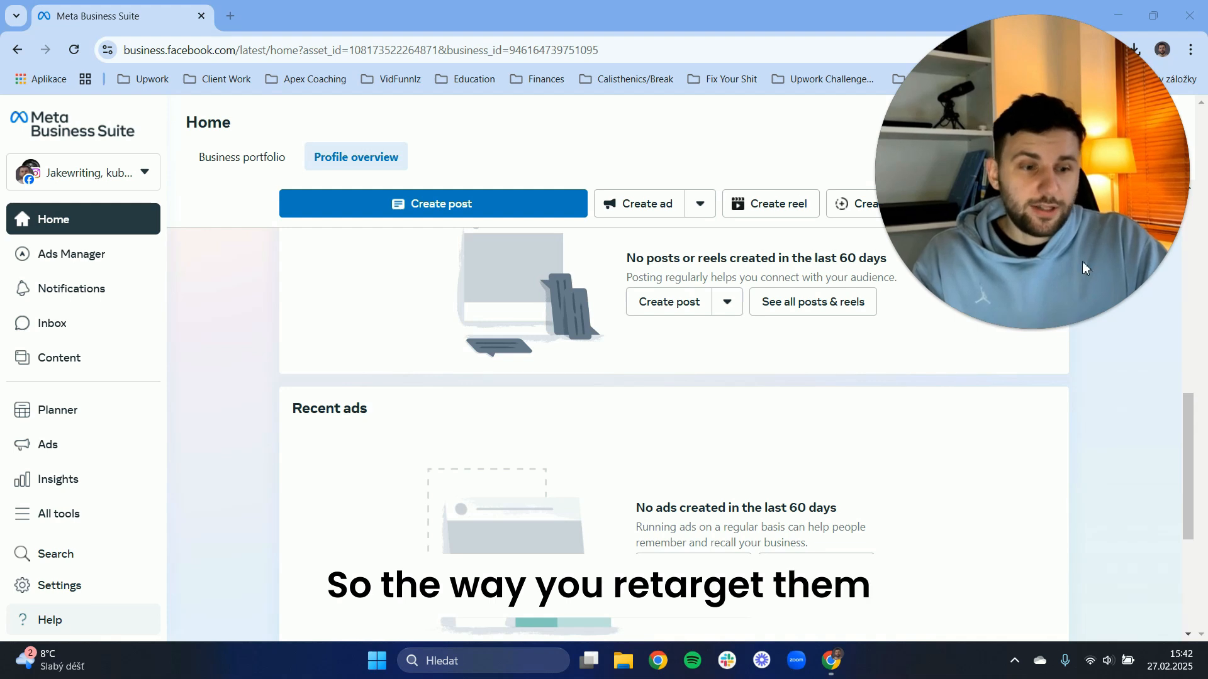
Go to Audiences from Meta Business Suite and start a new custom audience with Website as the source.
{"action": "left_click", "coordinate": [93, 530]}
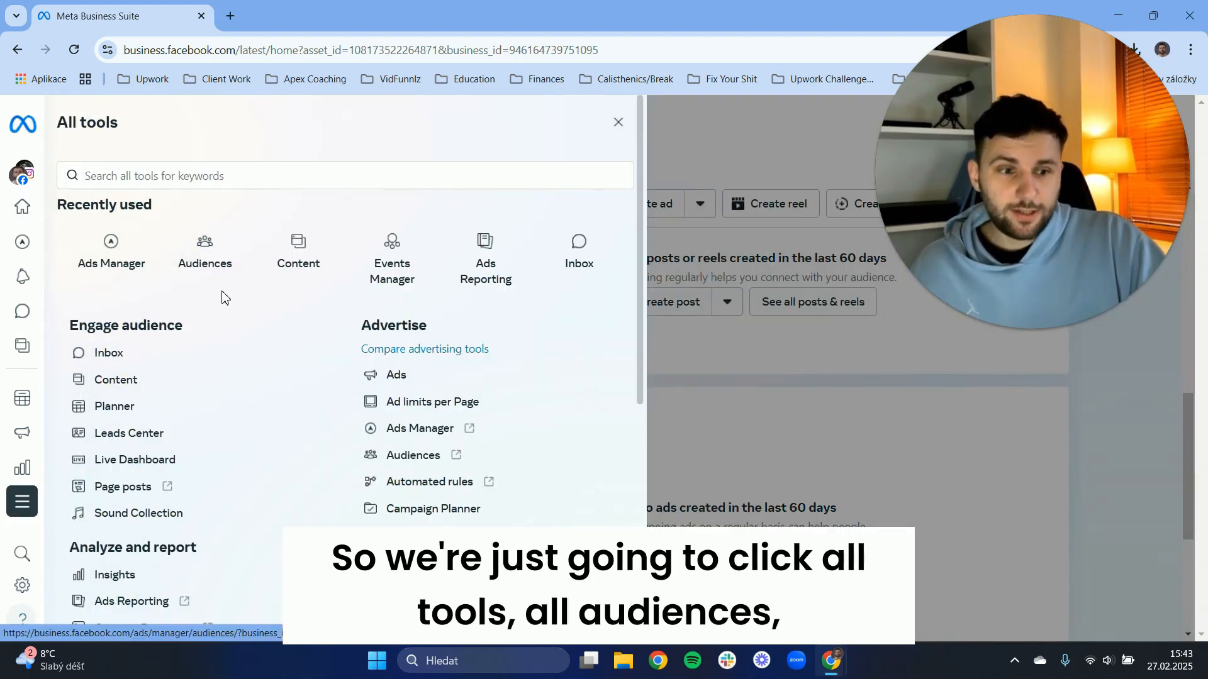
{"action": "left_click", "coordinate": [227, 257]}
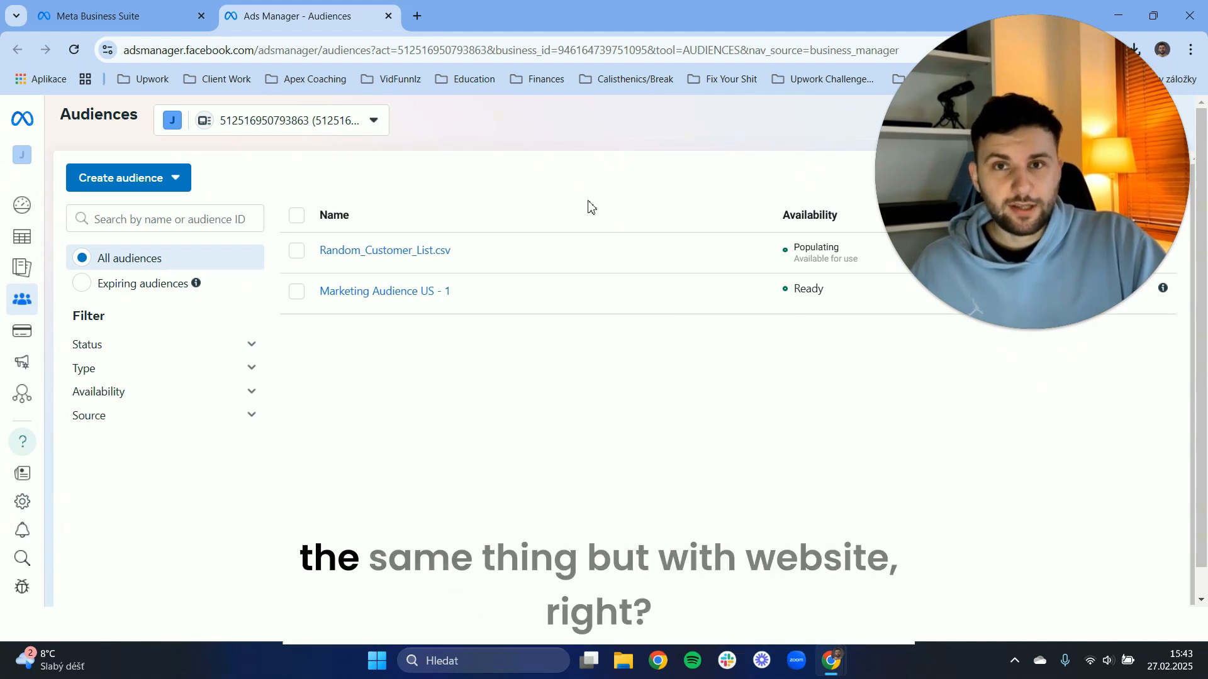
{"action": "left_click", "coordinate": [145, 183]}
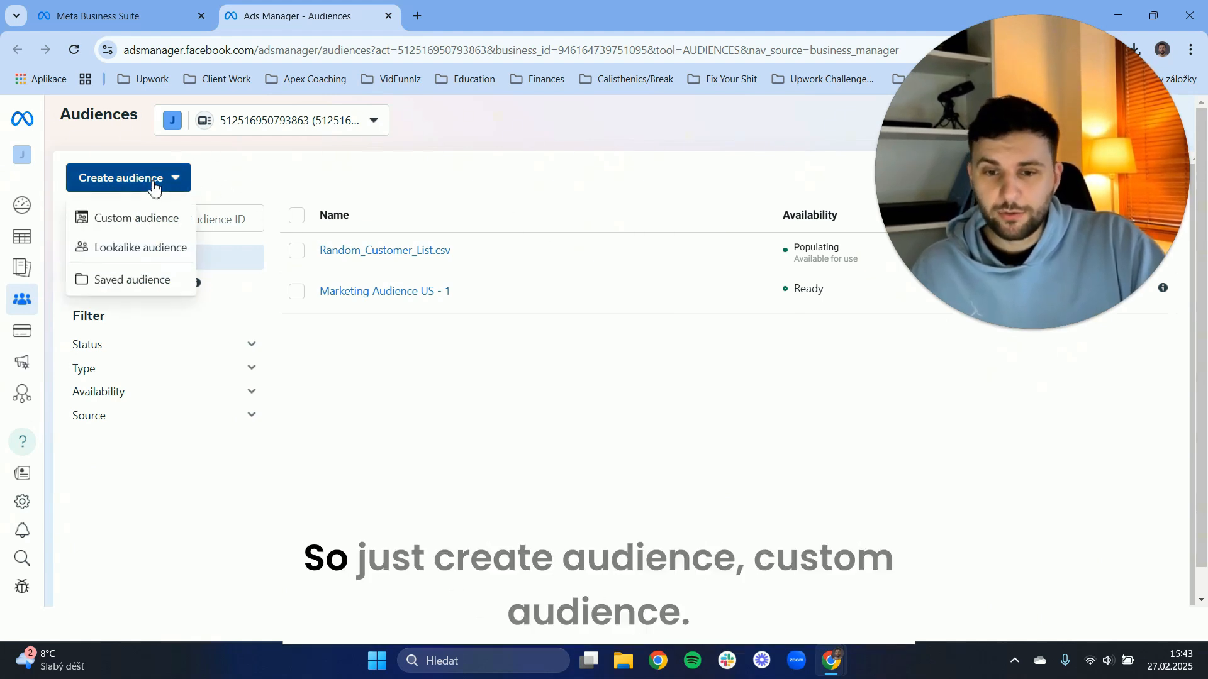
{"action": "left_click", "coordinate": [160, 220]}
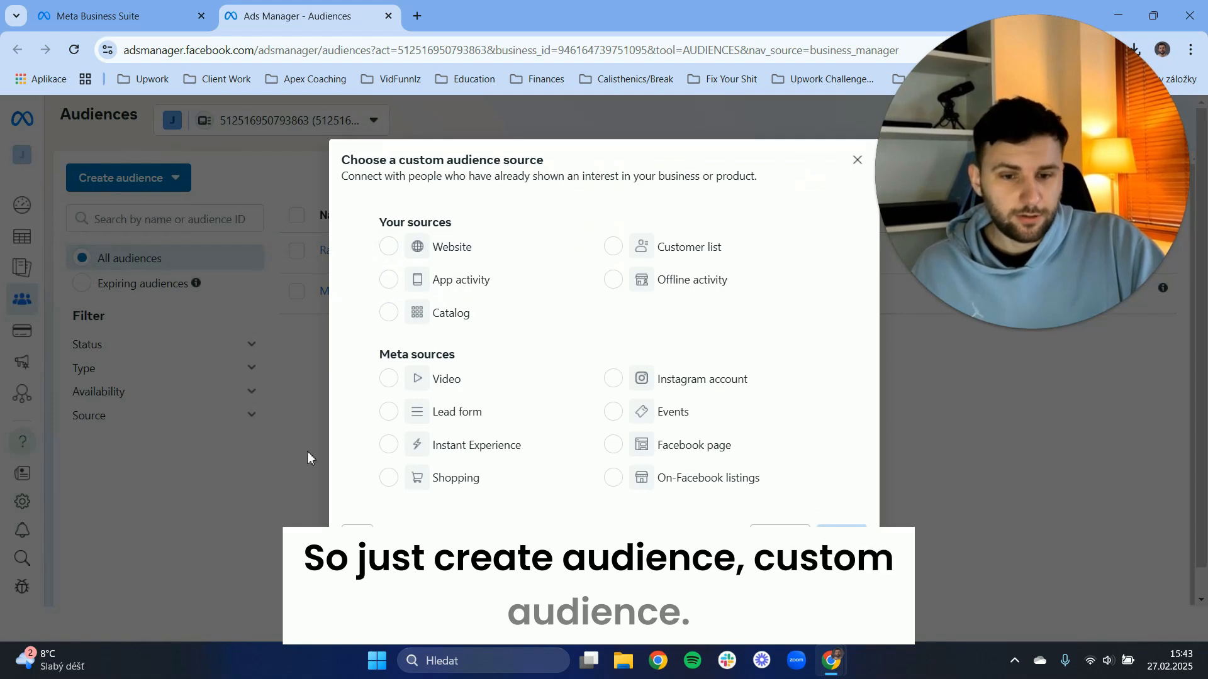
{"action": "left_click", "coordinate": [388, 252]}
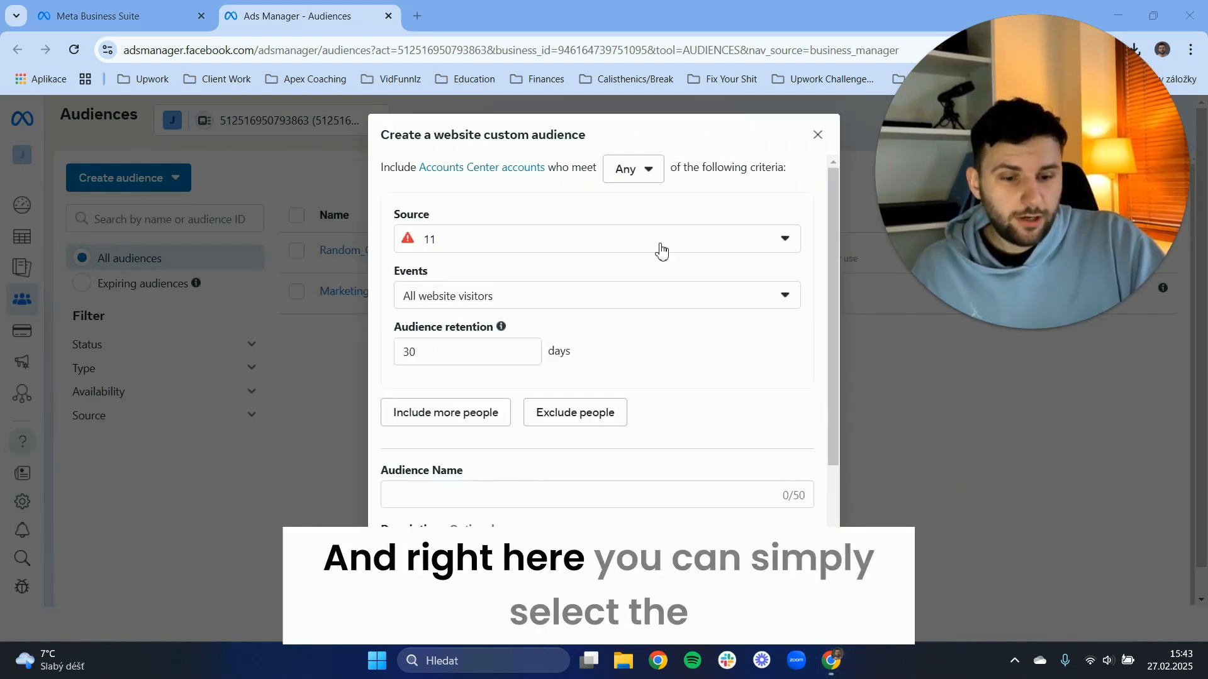
Set the website audience's source to FB Pixel Number 1 and check the event options, keeping All website visitors.
{"action": "left_click", "coordinate": [501, 238]}
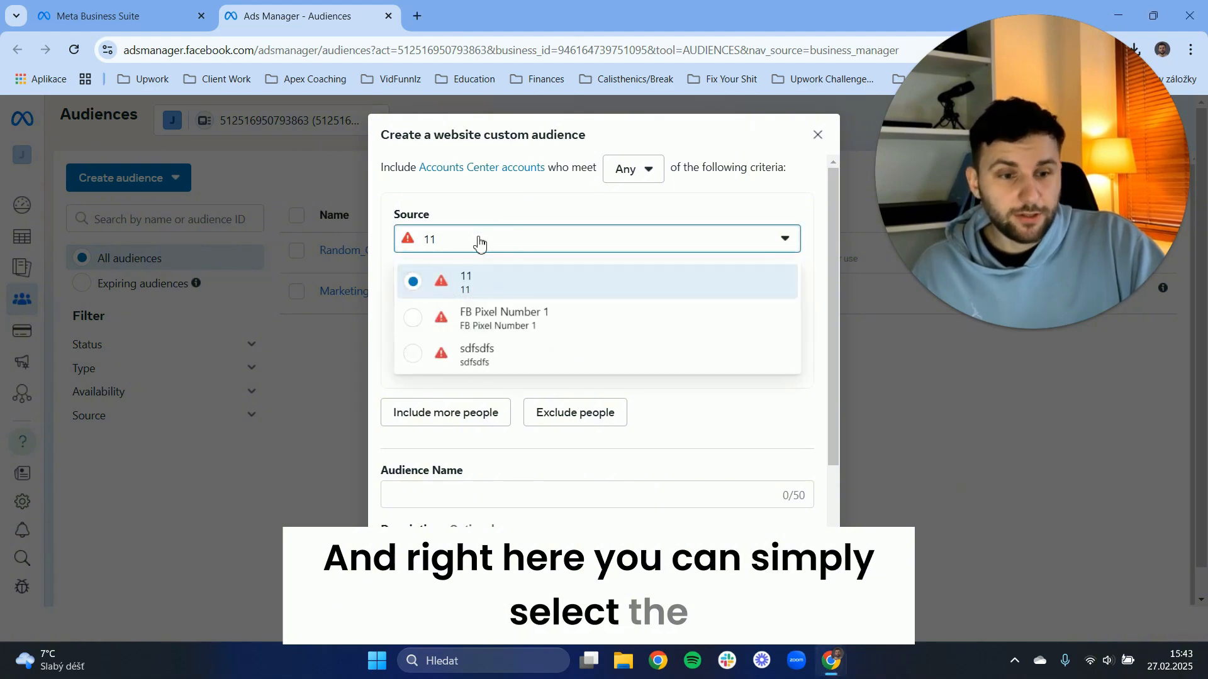
{"action": "left_click", "coordinate": [466, 326]}
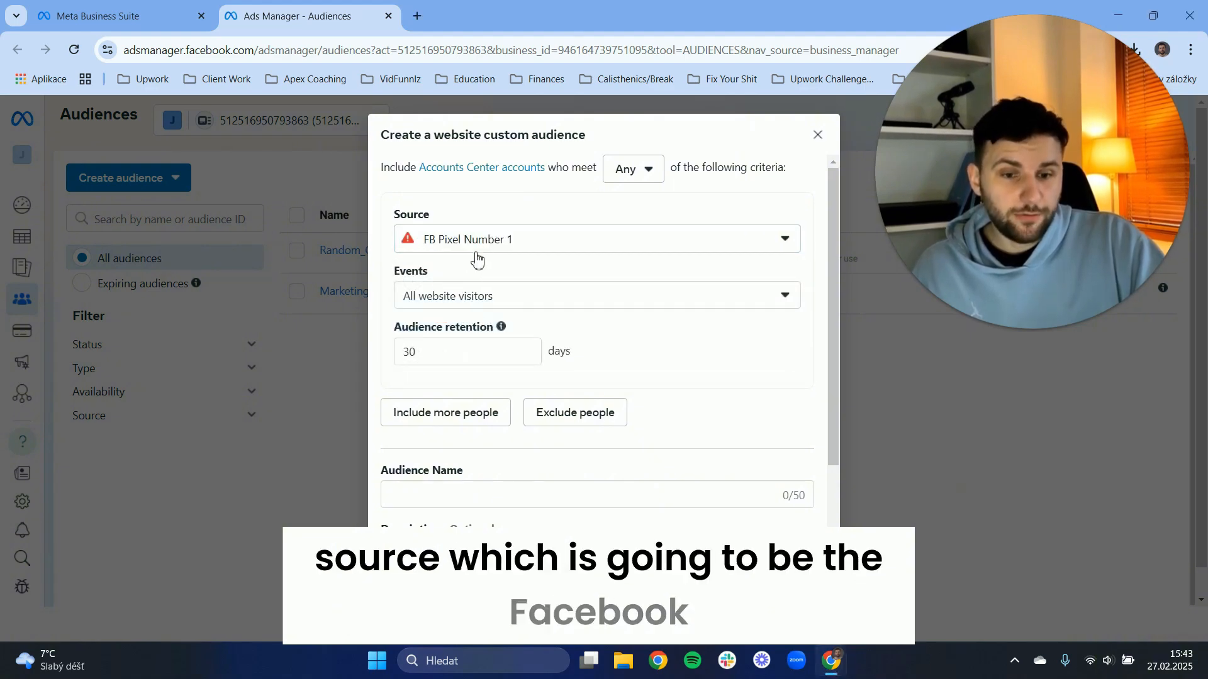
{"action": "left_click", "coordinate": [468, 312]}
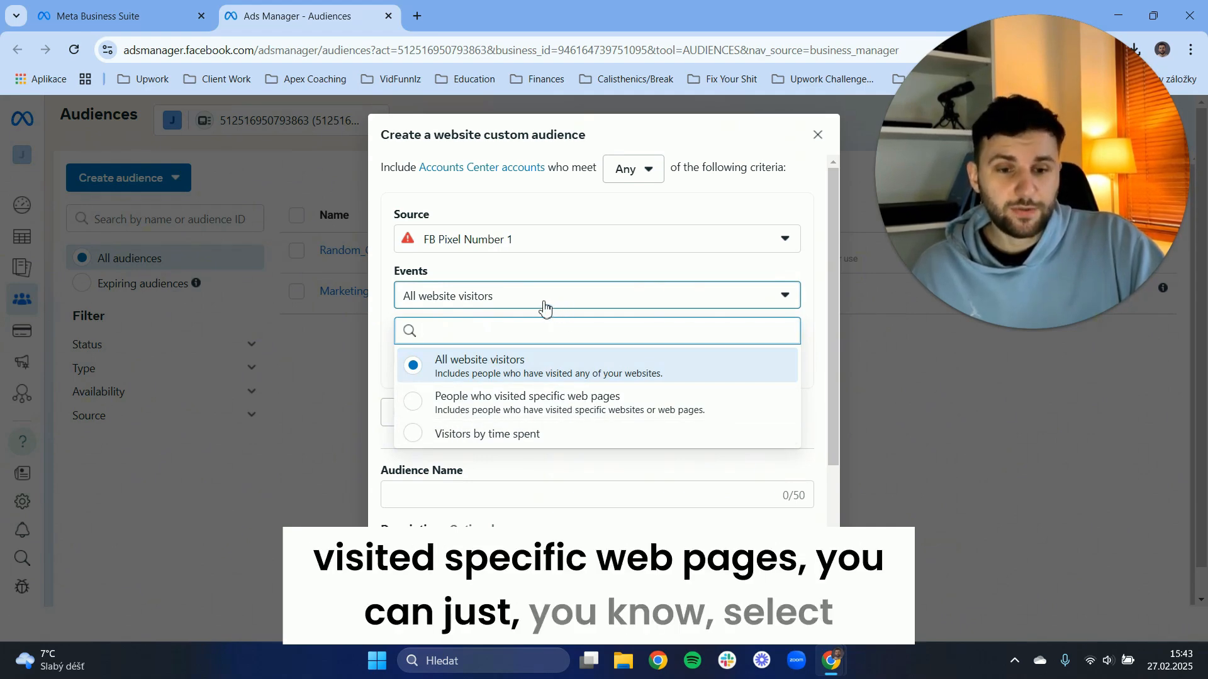
{"action": "left_click", "coordinate": [574, 307]}
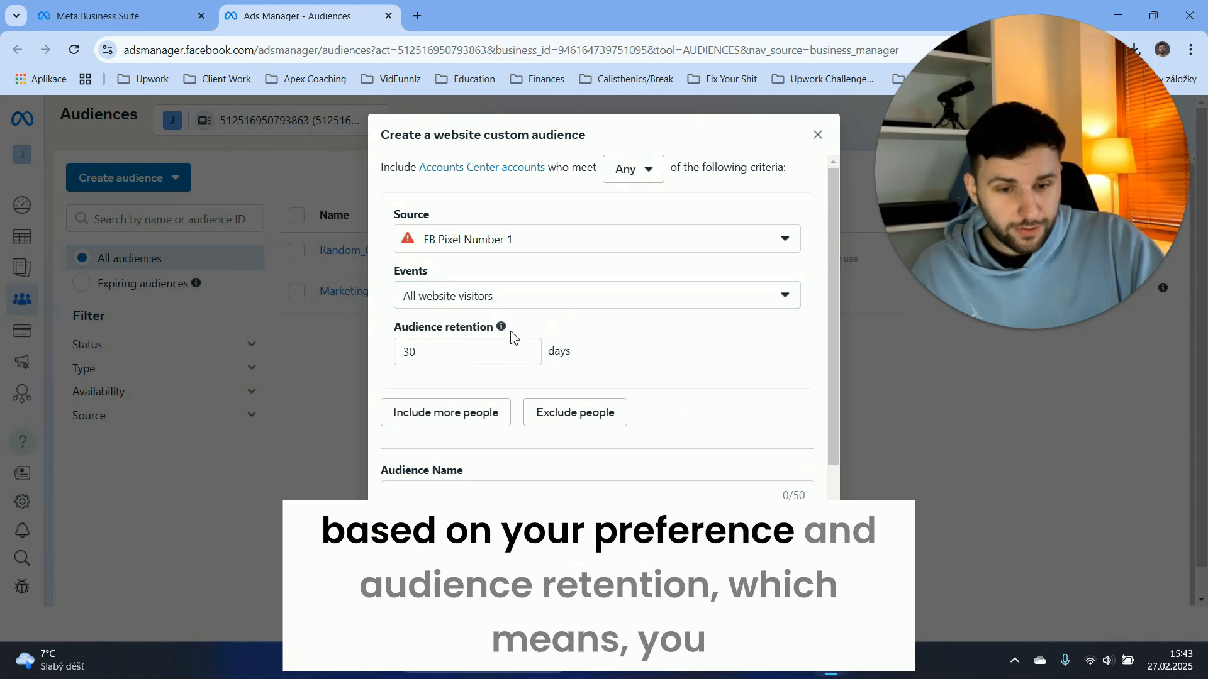
{"action": "mouse_move", "coordinate": [504, 328]}
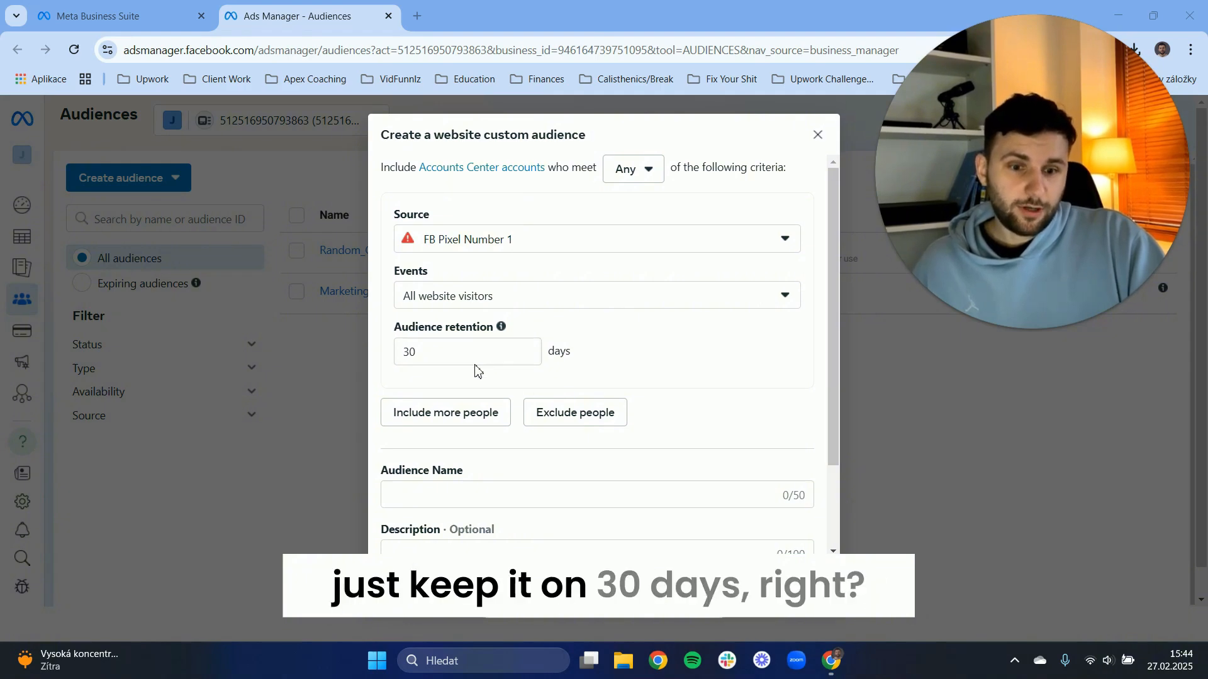
Name the website custom audience "Website Main - Retargeting 1".
{"action": "scroll", "coordinate": [538, 403], "scroll_direction": "down", "scroll_amount": 2}
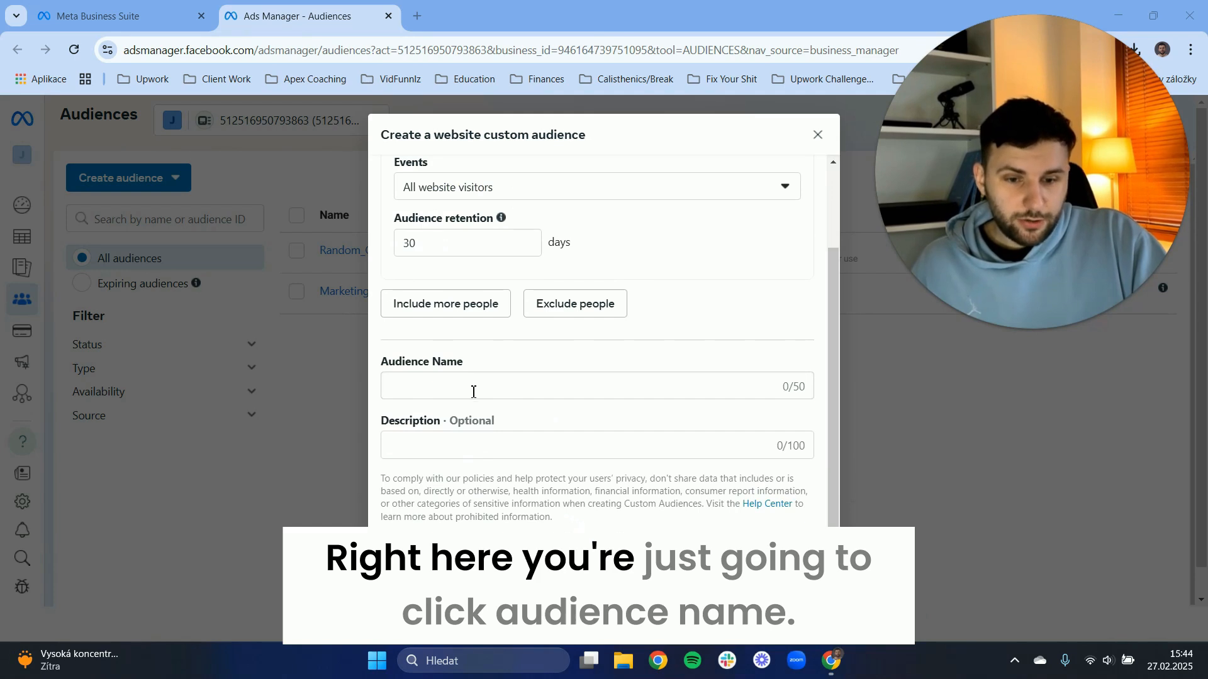
{"action": "left_click", "coordinate": [473, 392]}
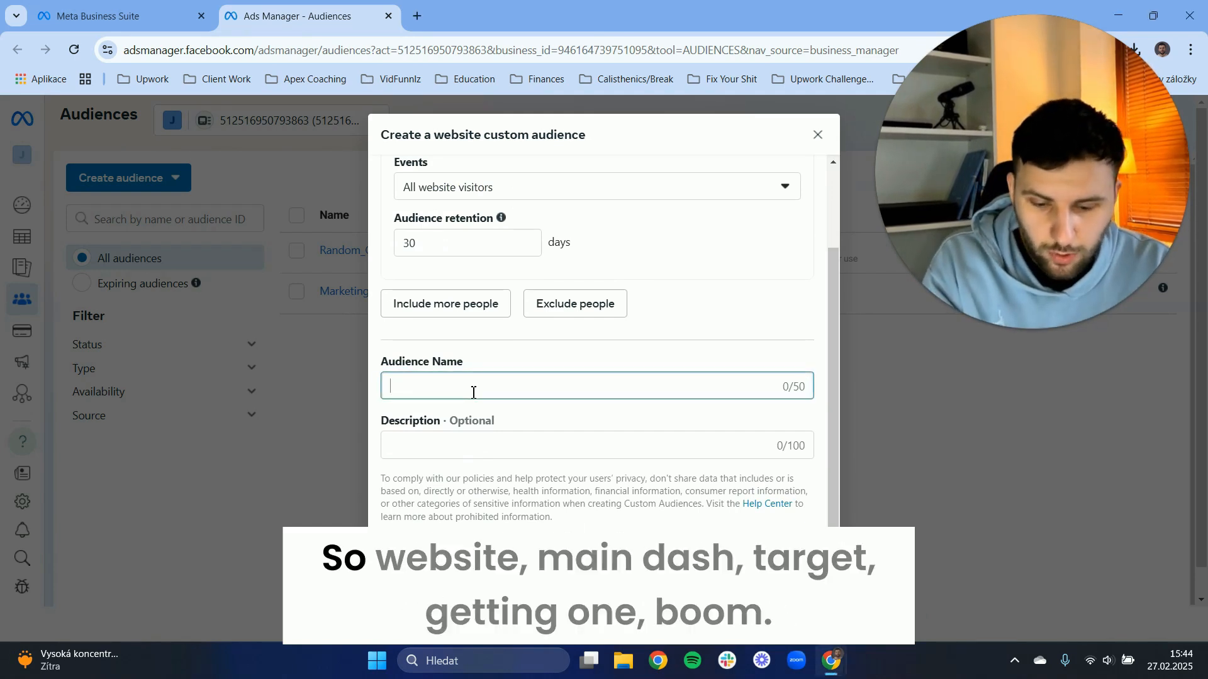
{"action": "type", "text": "We"}
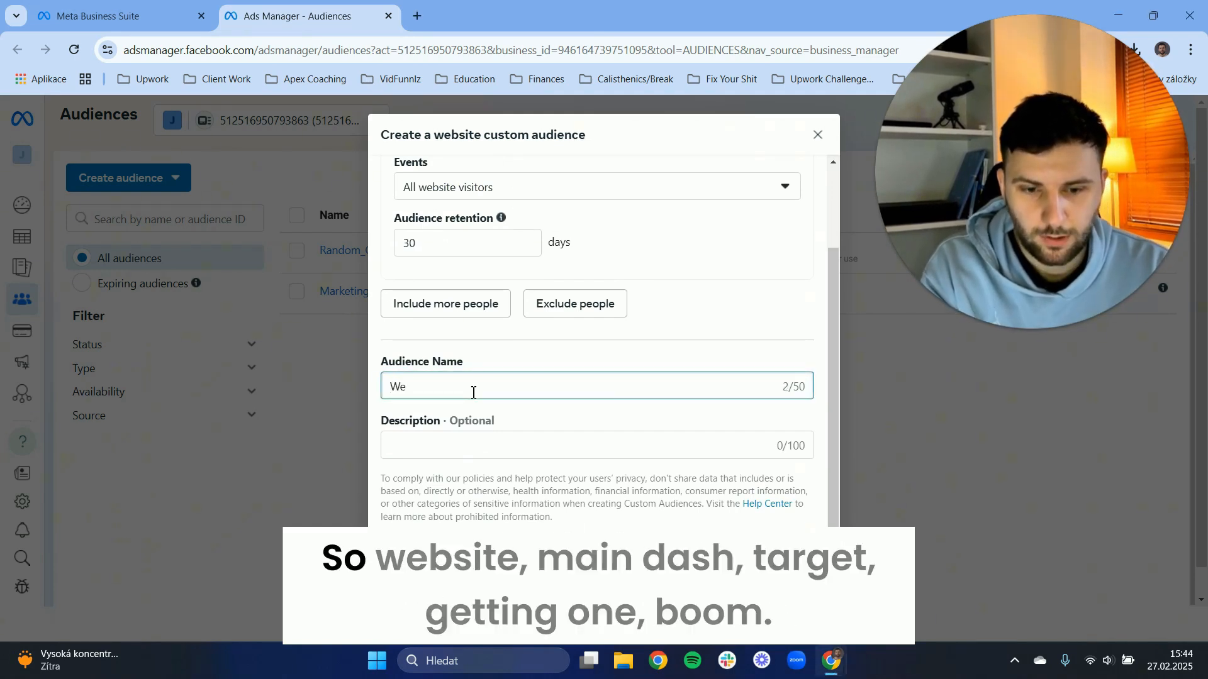
{"action": "type", "text": "bbsite Ma"}
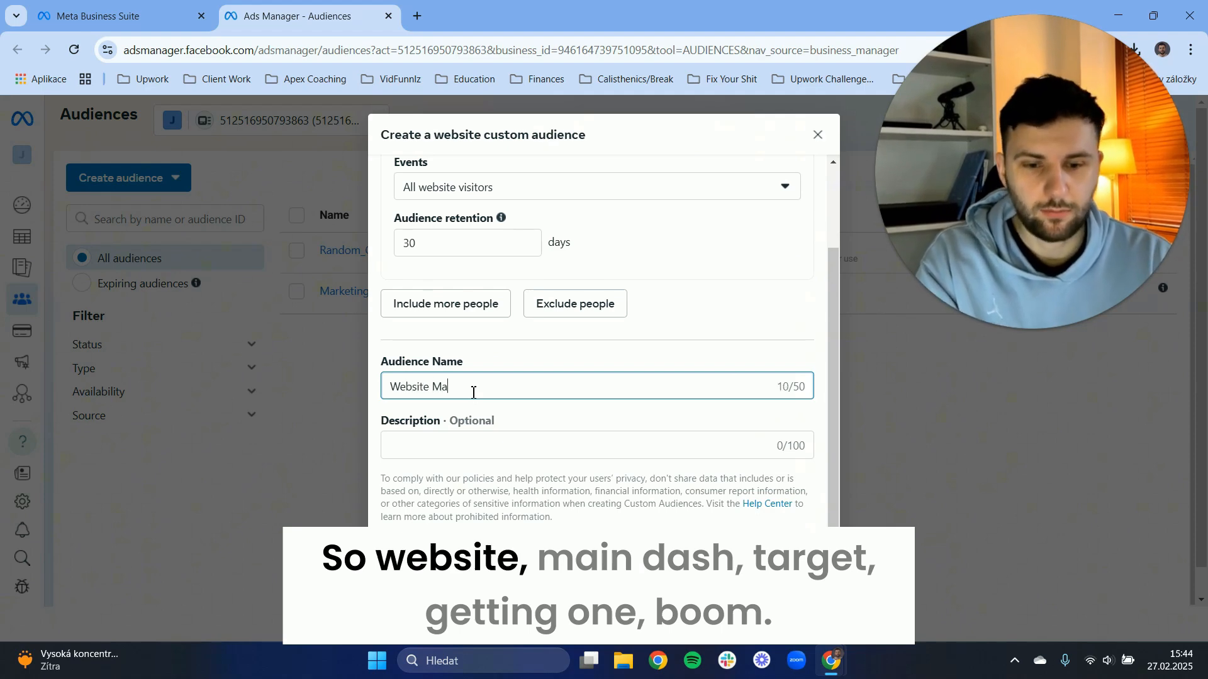
{"action": "type", "text": "in - R"}
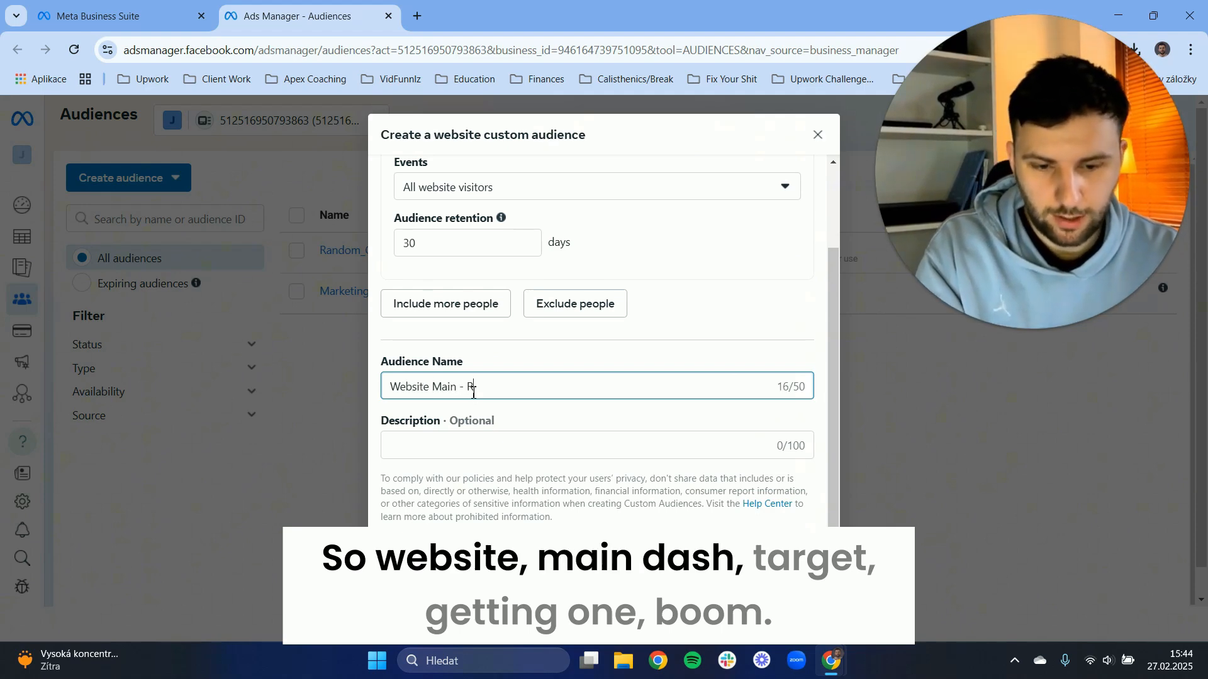
{"action": "type", "text": "etargeting "}
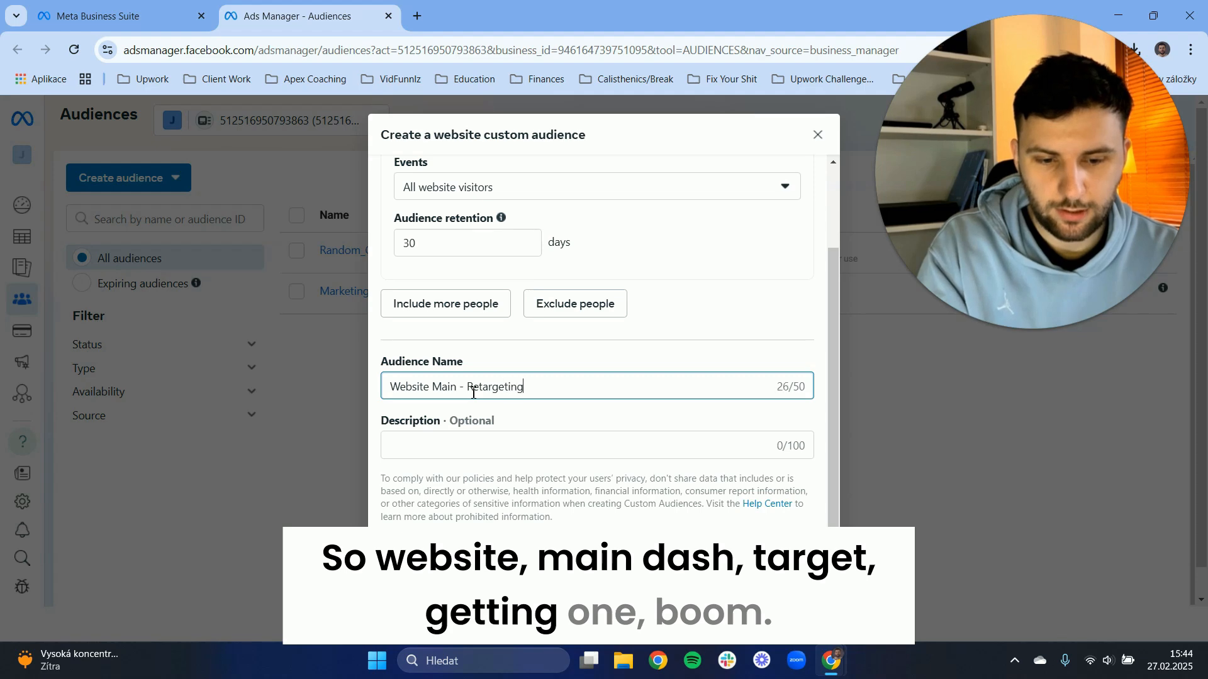
{"action": "type", "text": " 1"}
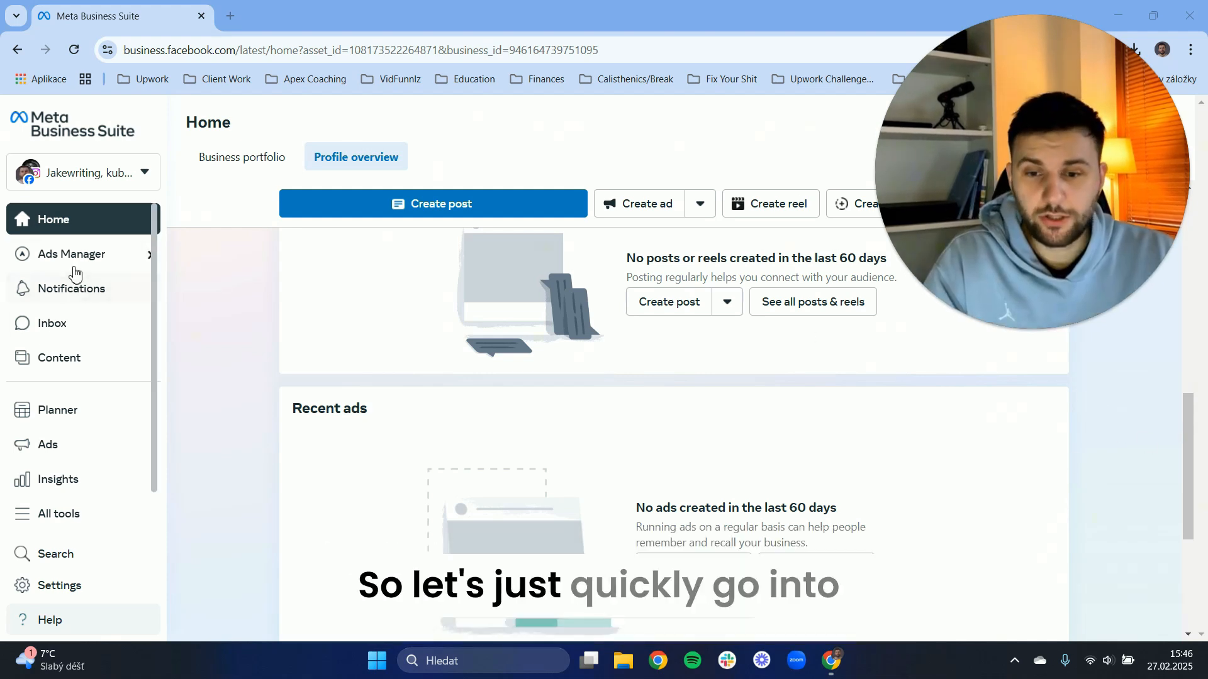
Open Campaigns in Ads Manager and create a new campaign with the Traffic objective and the manual traffic campaign setup.
{"action": "mouse_move", "coordinate": [73, 265]}
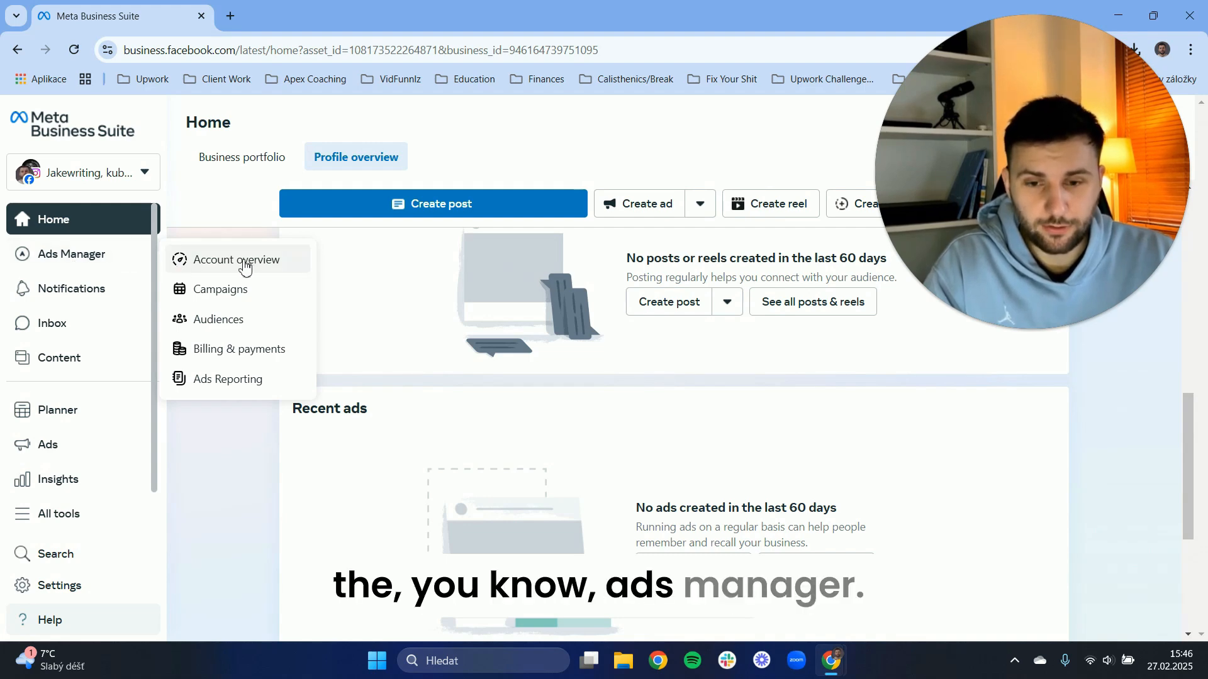
{"action": "left_click", "coordinate": [226, 293]}
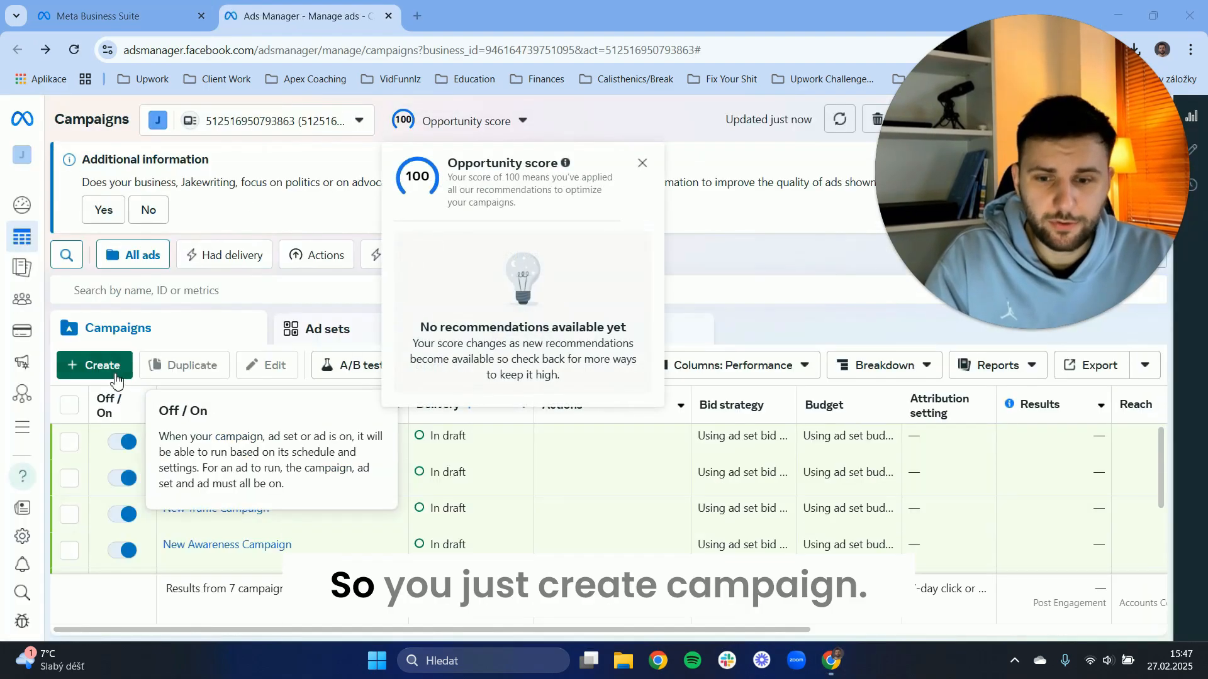
{"action": "left_click", "coordinate": [112, 365]}
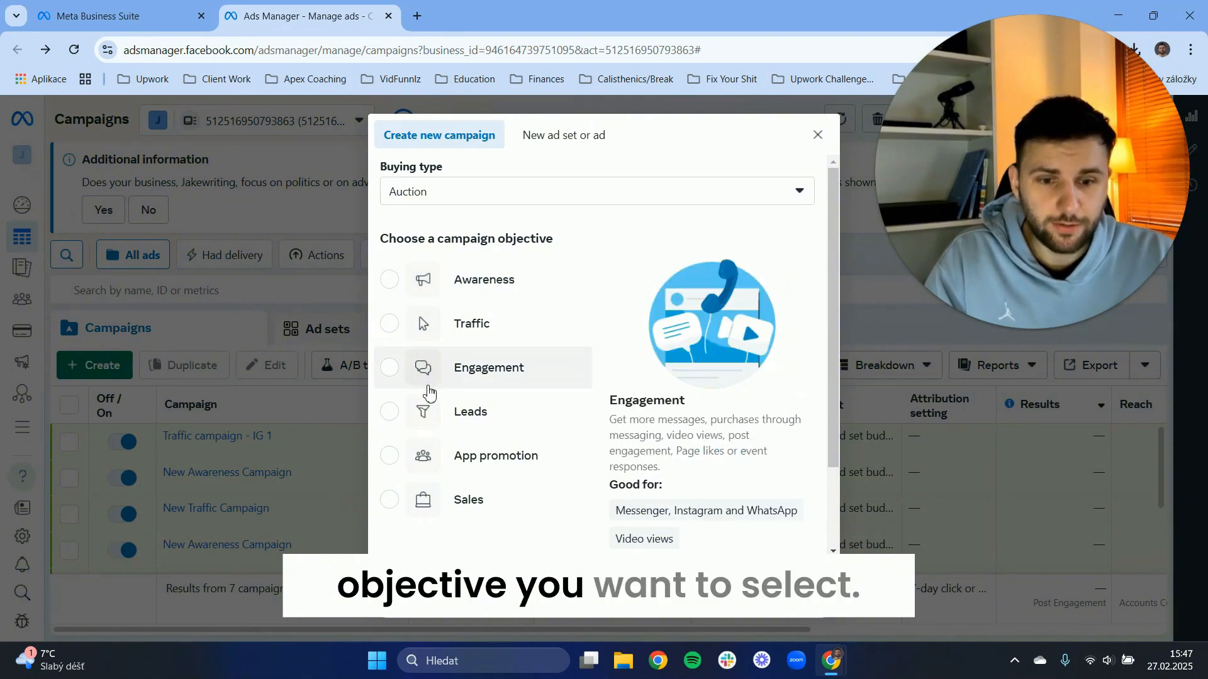
{"action": "left_click", "coordinate": [456, 502]}
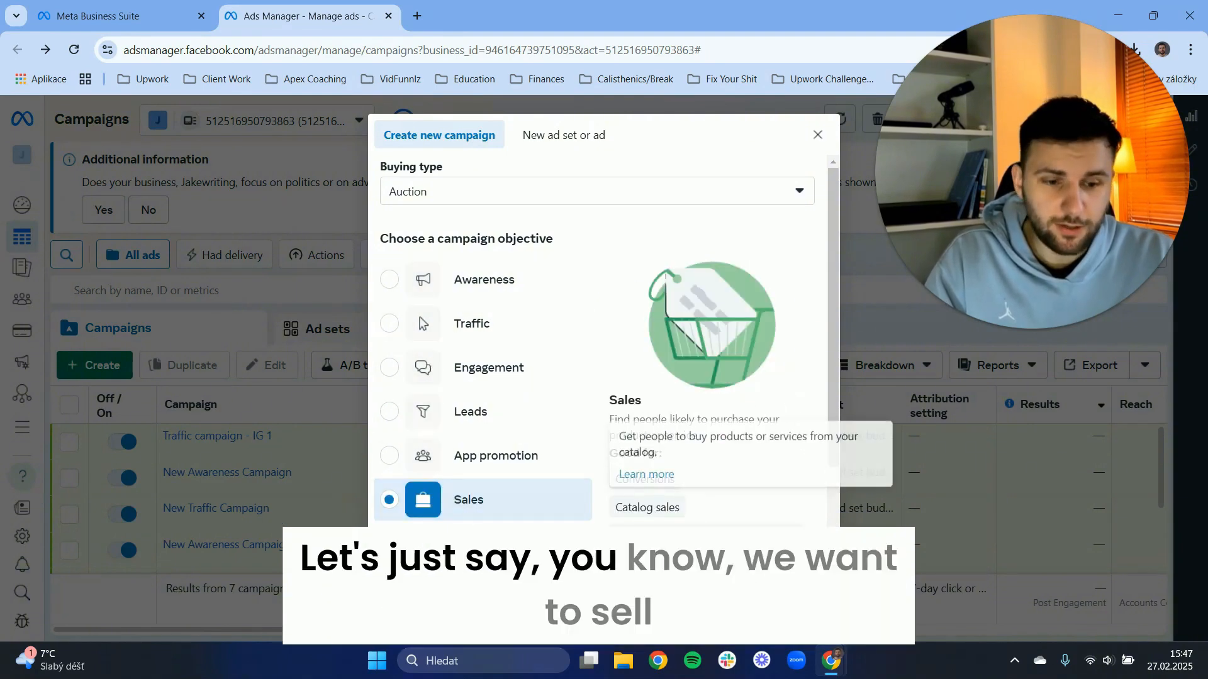
{"action": "left_click", "coordinate": [478, 323]}
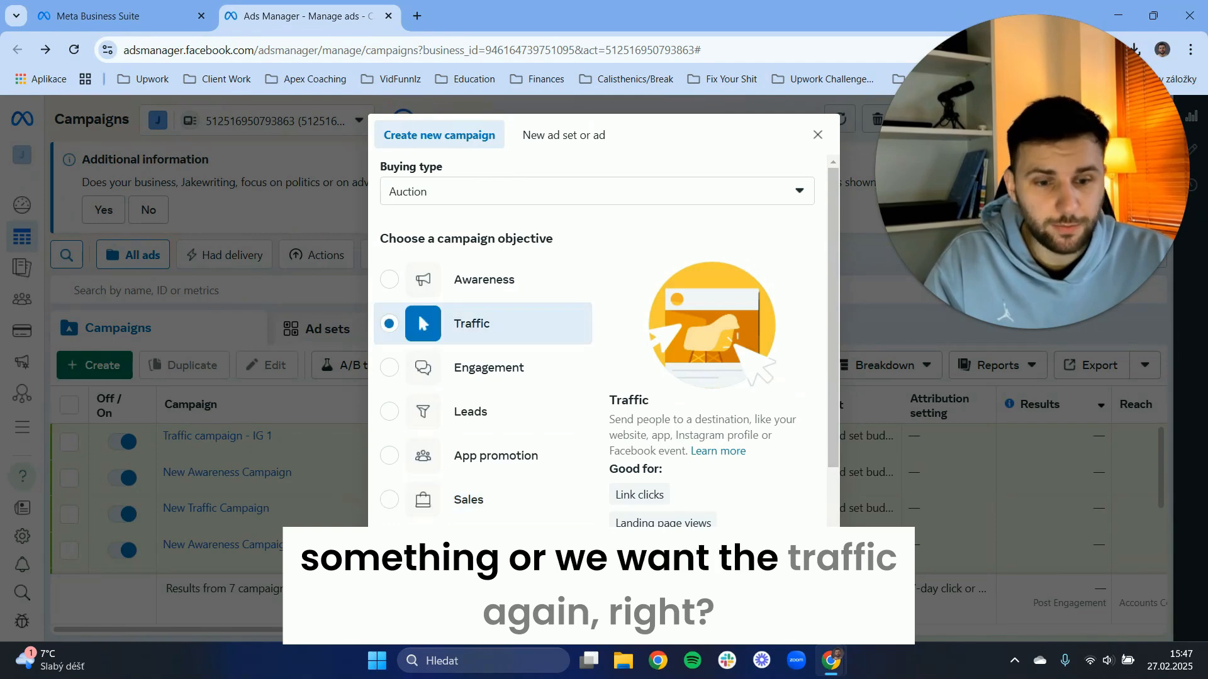
{"action": "key", "text": "Return"}
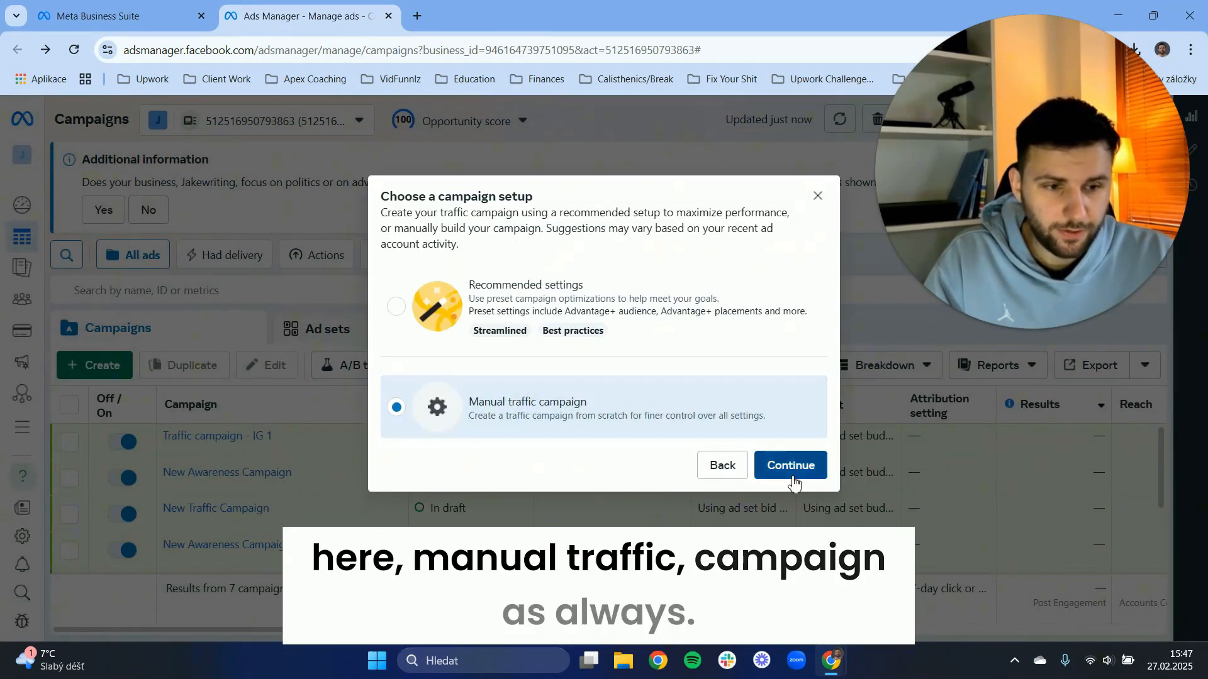
{"action": "left_click", "coordinate": [765, 462]}
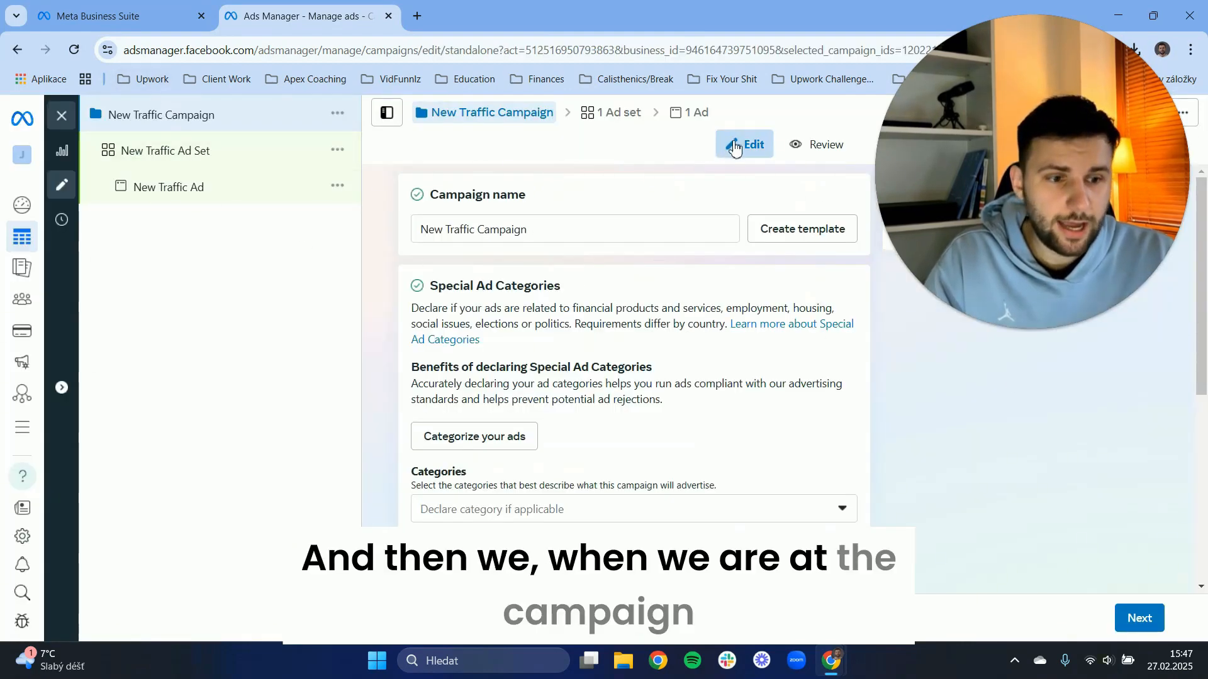
Turn on the A/B test in the new traffic campaign's settings.
{"action": "scroll", "coordinate": [665, 327], "scroll_direction": "down", "scroll_amount": 2}
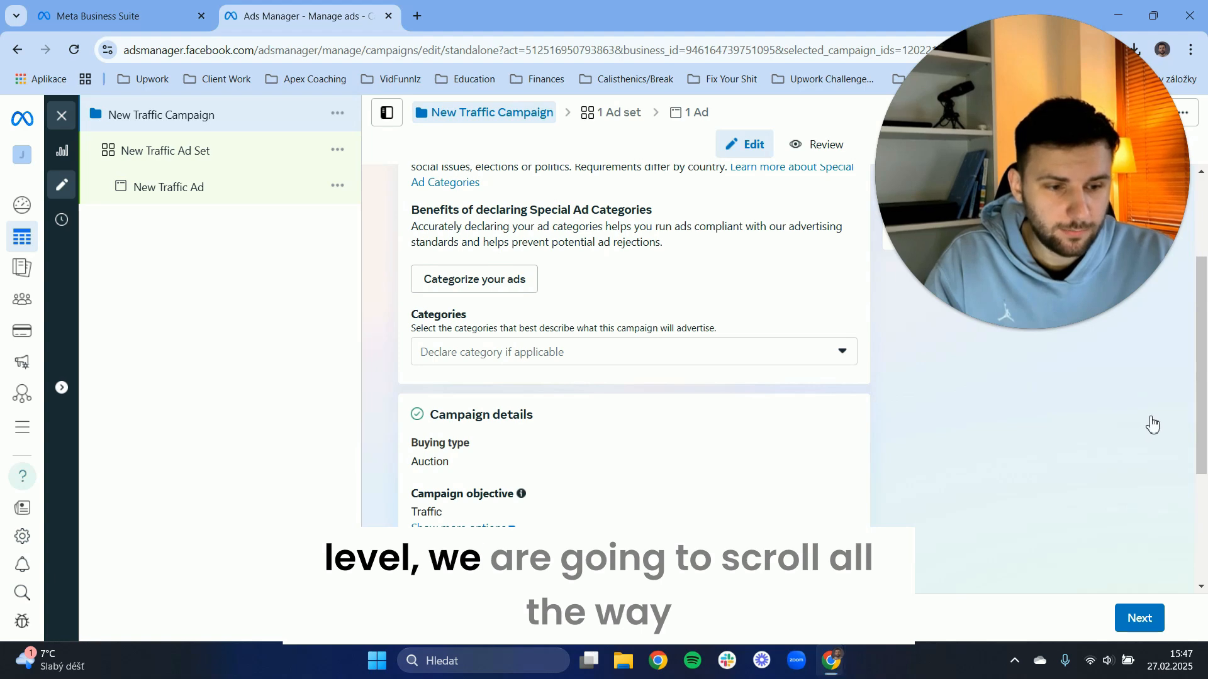
{"action": "scroll", "coordinate": [596, 326], "scroll_direction": "down", "scroll_amount": 3}
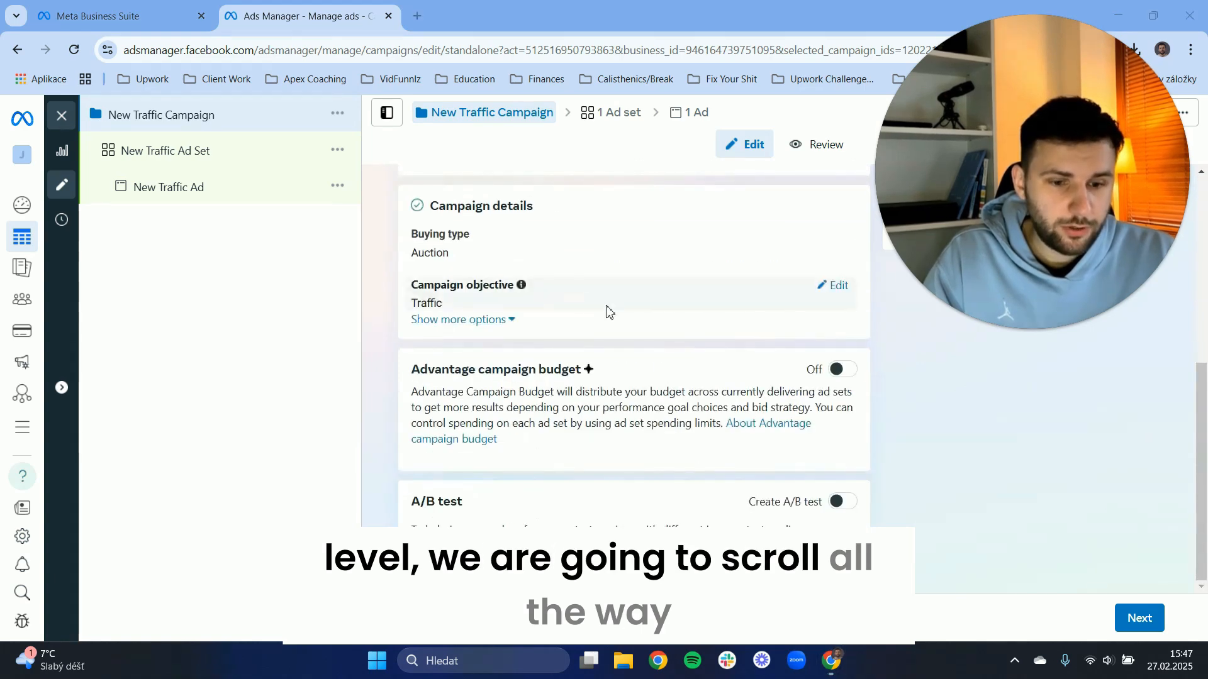
{"action": "left_click", "coordinate": [839, 503]}
{"action": "scroll", "coordinate": [703, 423], "scroll_direction": "down", "scroll_amount": 2}
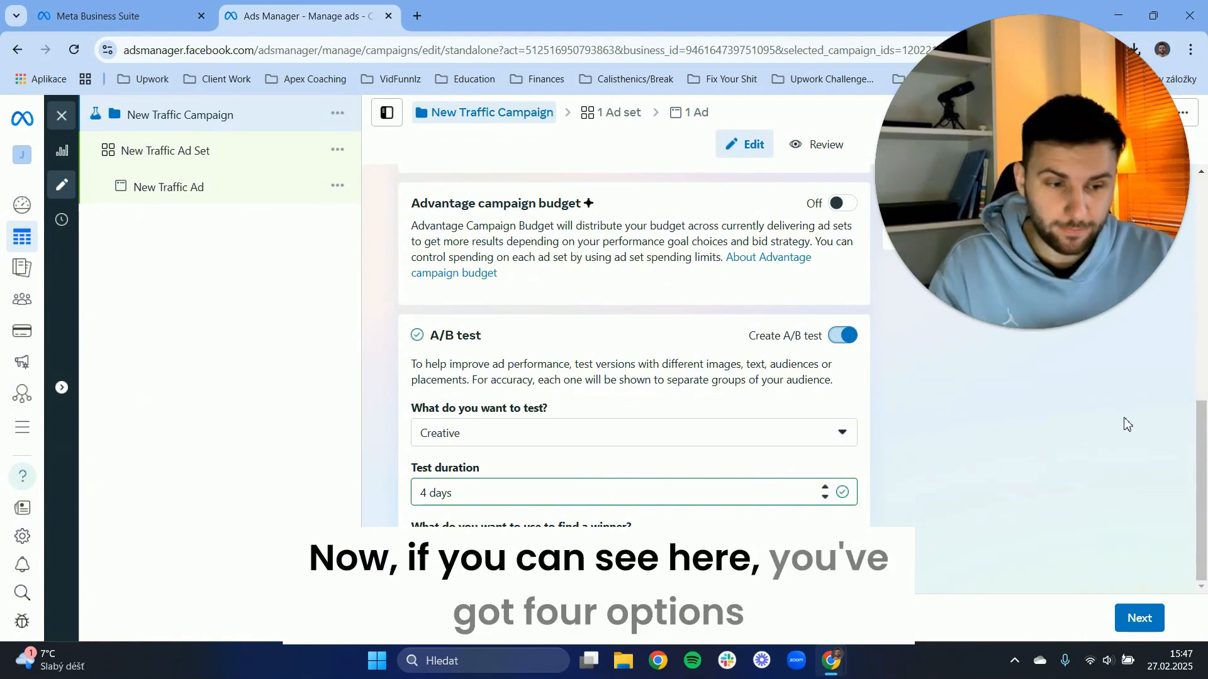
Review what the A/B test can compare, plus its duration and the setting for finding a winner.
{"action": "left_click", "coordinate": [526, 434]}
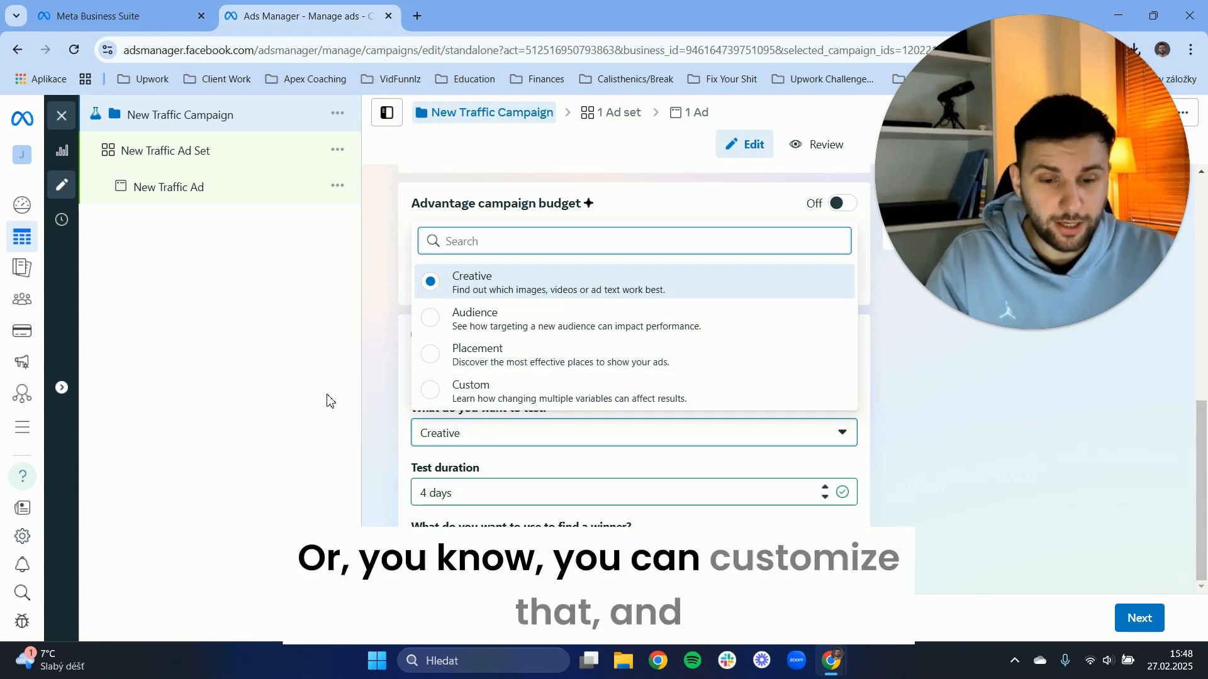
{"action": "left_click", "coordinate": [309, 446]}
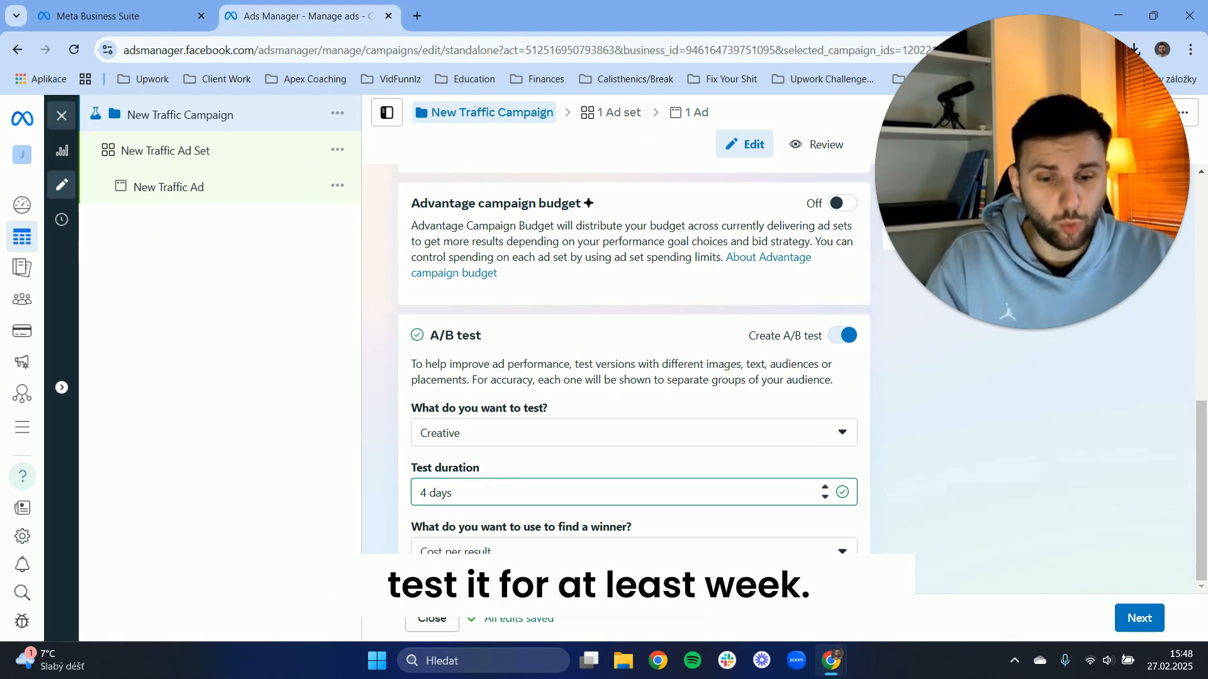
{"action": "left_click_drag", "start_coordinate": [412, 529], "coordinate": [604, 530]}
{"action": "left_click", "coordinate": [588, 532]}
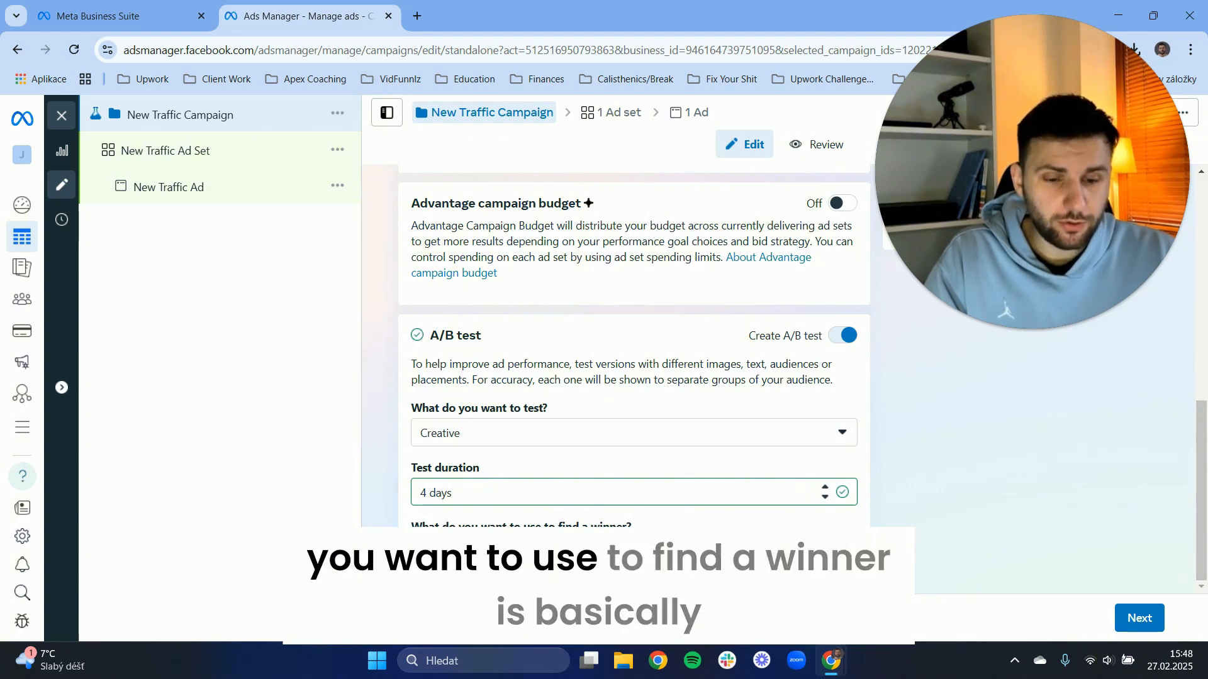